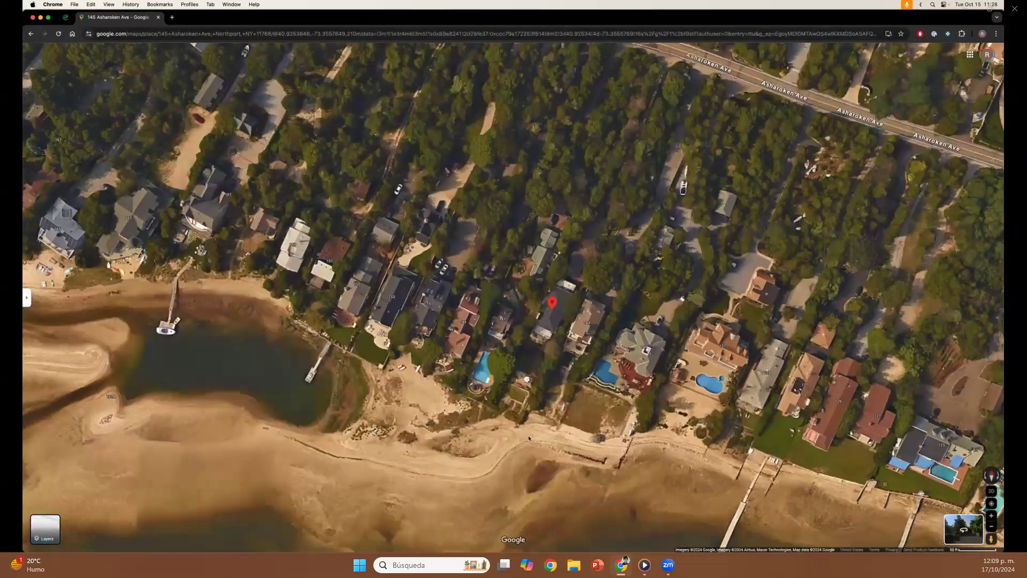
# - Tilt the satellite map view and zoom in on the marked waterfront house
pyautogui.keyDown('ctrl'); pyautogui.moveTo(529, 439); pyautogui.dragTo(546, 261); pyautogui.keyUp('ctrl')
pyautogui.scroll(3, 546, 261)
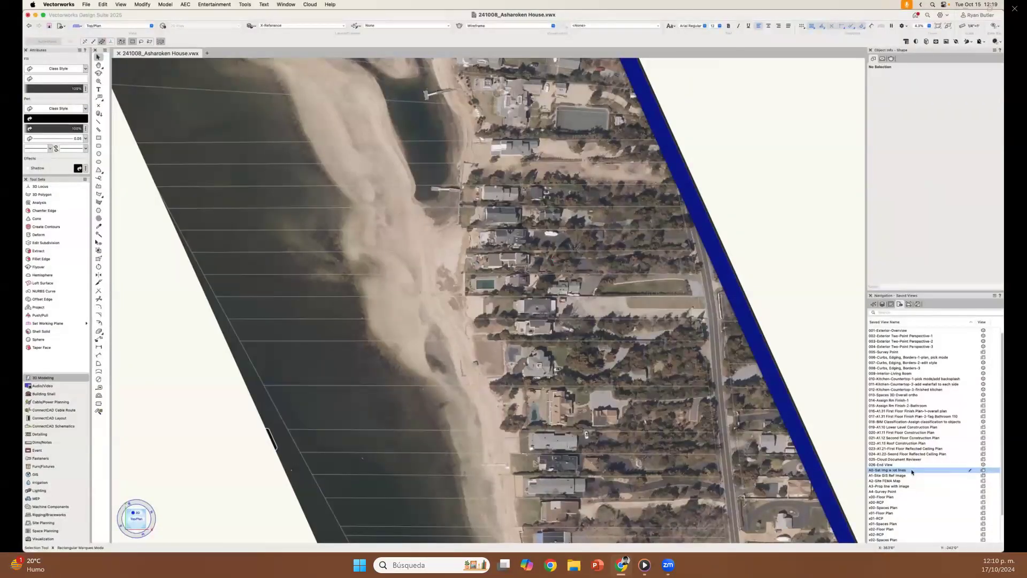
# - Switch to Vectorworks and show the A1-Site GIS Ref Image and A2-Site FEMA Map saved views in turn
pyautogui.click(904, 476)
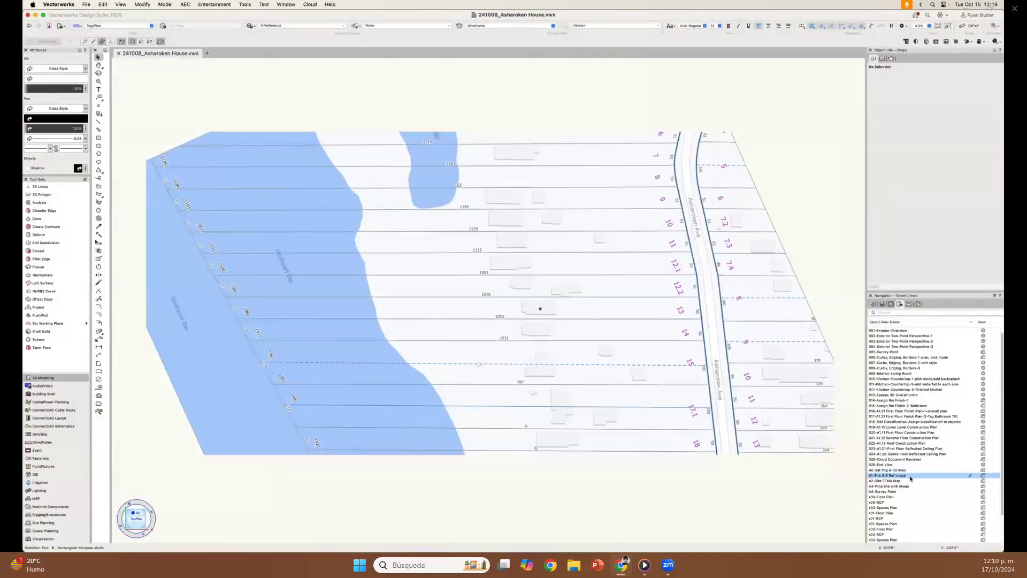
pyautogui.click(911, 481)
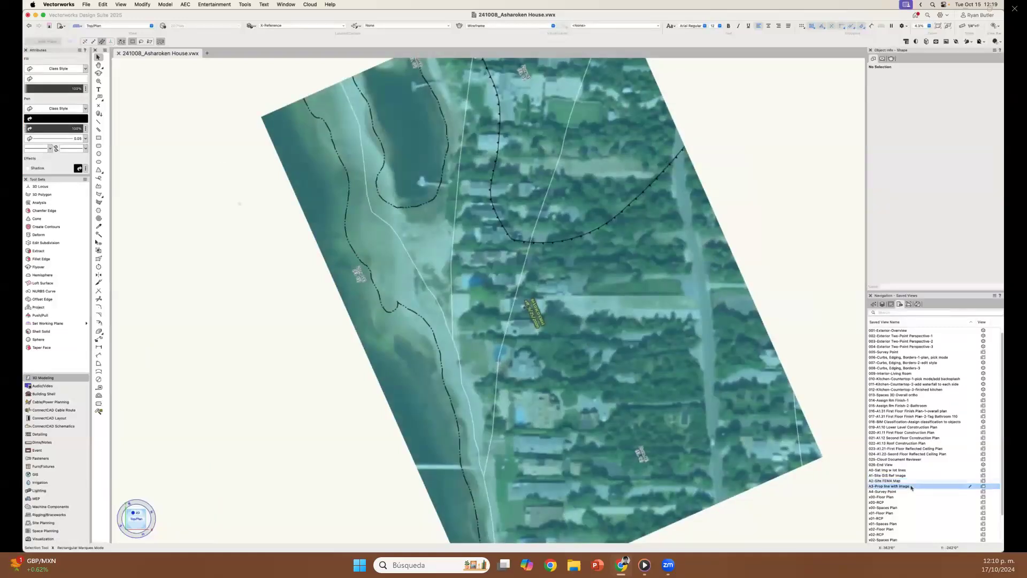
# - Import the image Screenshot 2024-03-12 at 3.31.00 PM.png as a PNG-compressed bitmap using the document's coordinate system
pyautogui.click(86, 4)
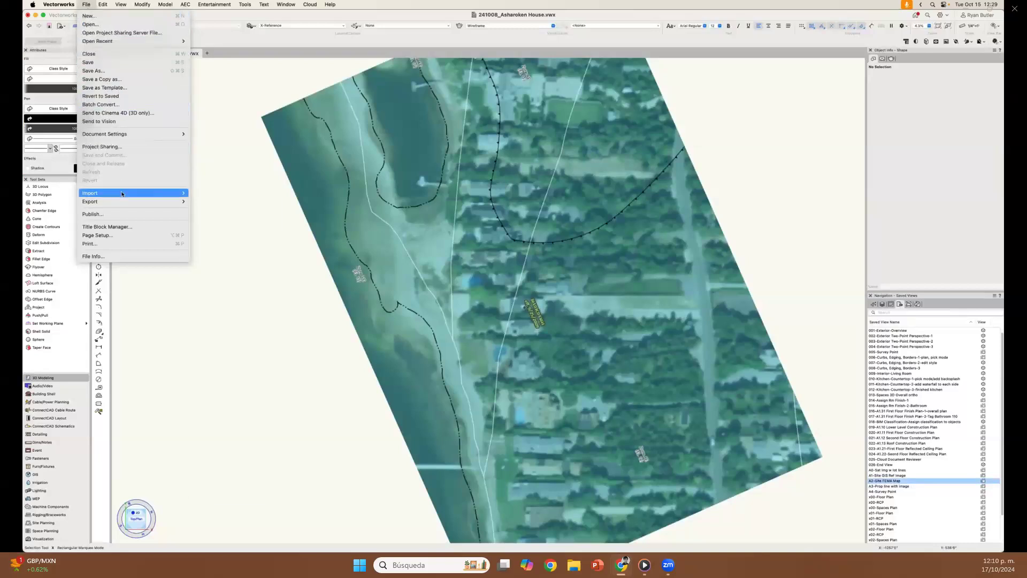
pyautogui.moveTo(122, 194)
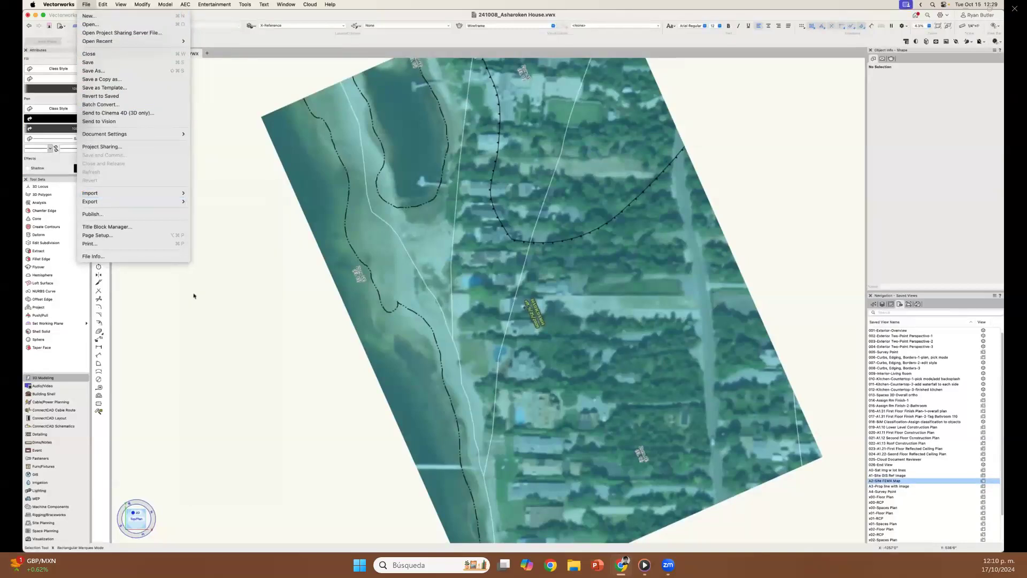
pyautogui.click(219, 304)
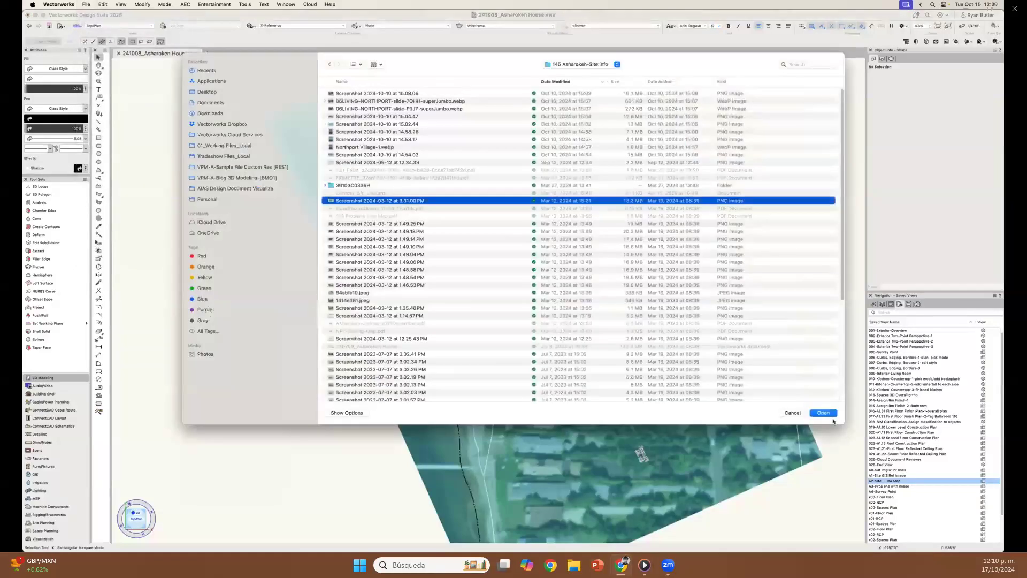
pyautogui.click(832, 417)
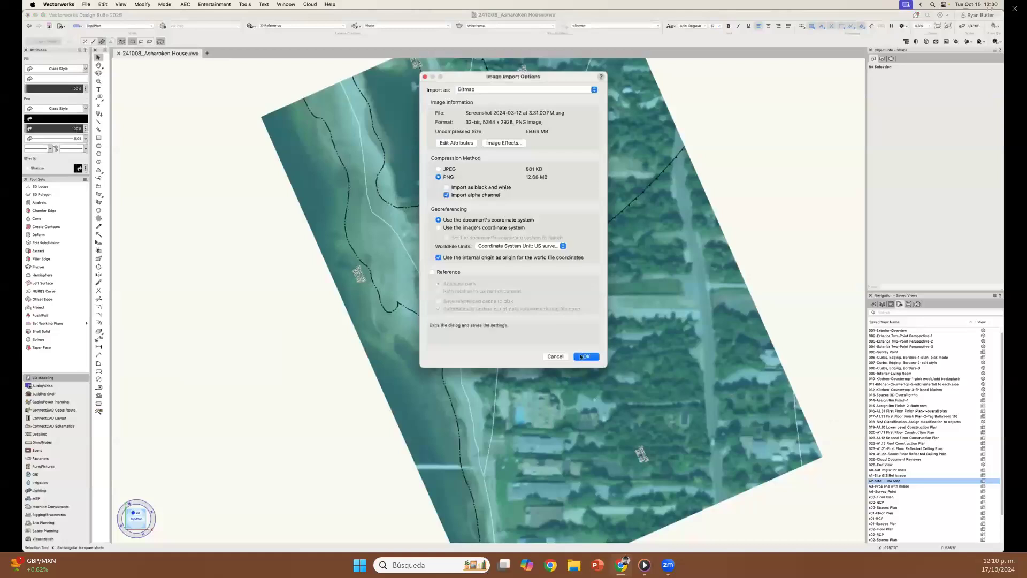
pyautogui.click(580, 357)
# - Crop the imported aerial image with a rectangle, in the empty area beside the FEMA map
pyautogui.moveTo(297, 288); pyautogui.dragTo(284, 419)
pyautogui.click(302, 462)
pyautogui.moveTo(302, 462); pyautogui.dragTo(494, 404, button='middle')
pyautogui.doubleClick(438, 358)
pyautogui.press('4')
pyautogui.moveTo(297, 342); pyautogui.dragTo(436, 267)
pyautogui.press('x')
pyautogui.doubleClick(499, 276)
pyautogui.click(520, 281)
# - Lower the opacity of the cropped aerial image and deselect it
pyautogui.click(398, 294)
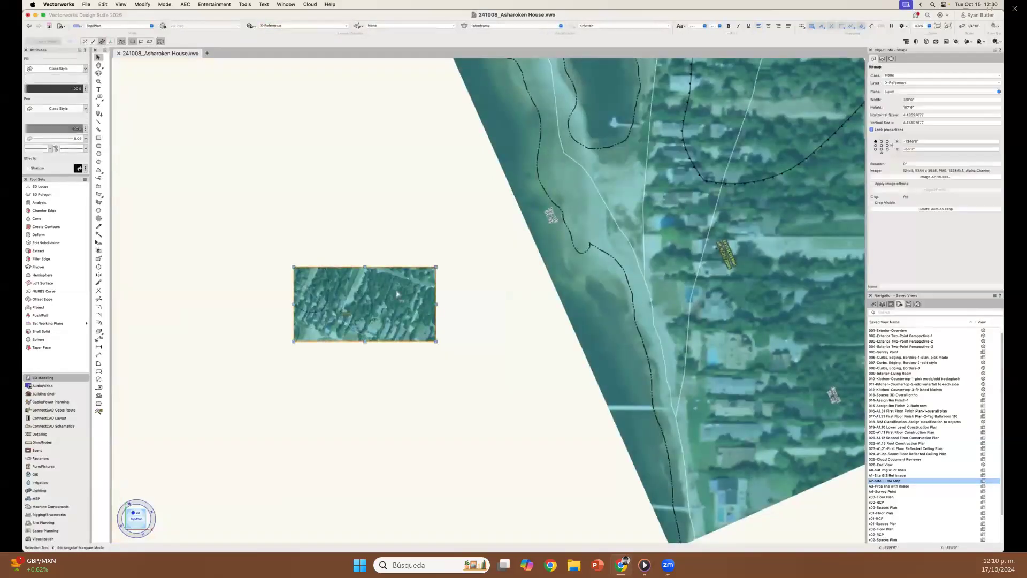
pyautogui.click(42, 88)
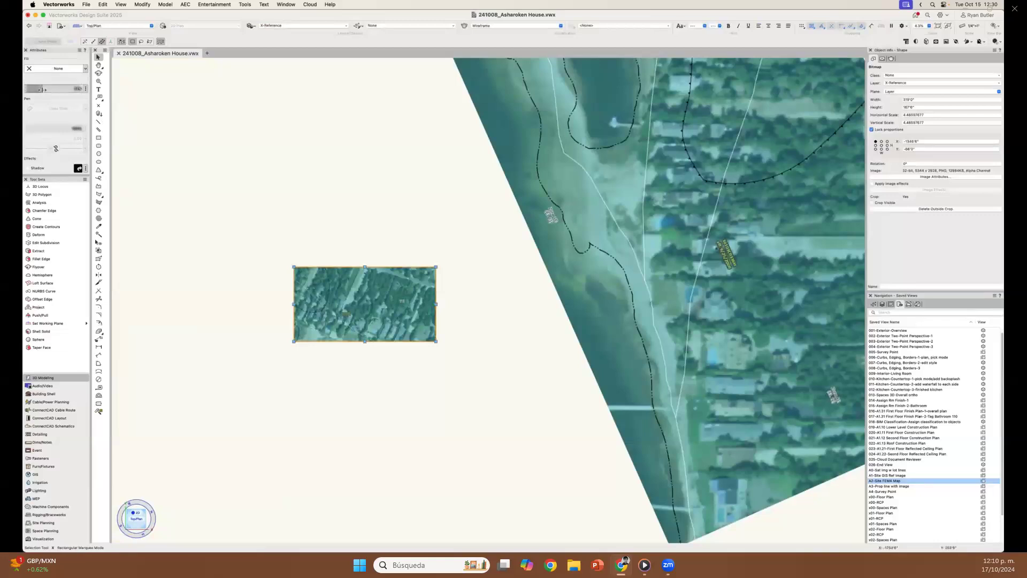
pyautogui.click(201, 152)
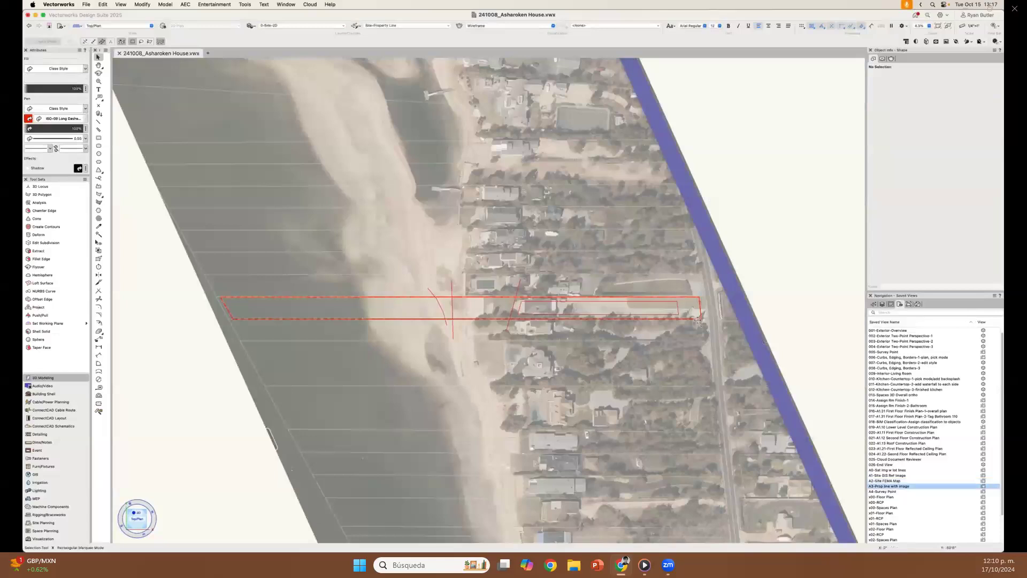
# - Inspect the Site-Property Line polygon over the aerial image, looking closely at the part of the lot around the house
pyautogui.click(697, 319)
pyautogui.press('c')
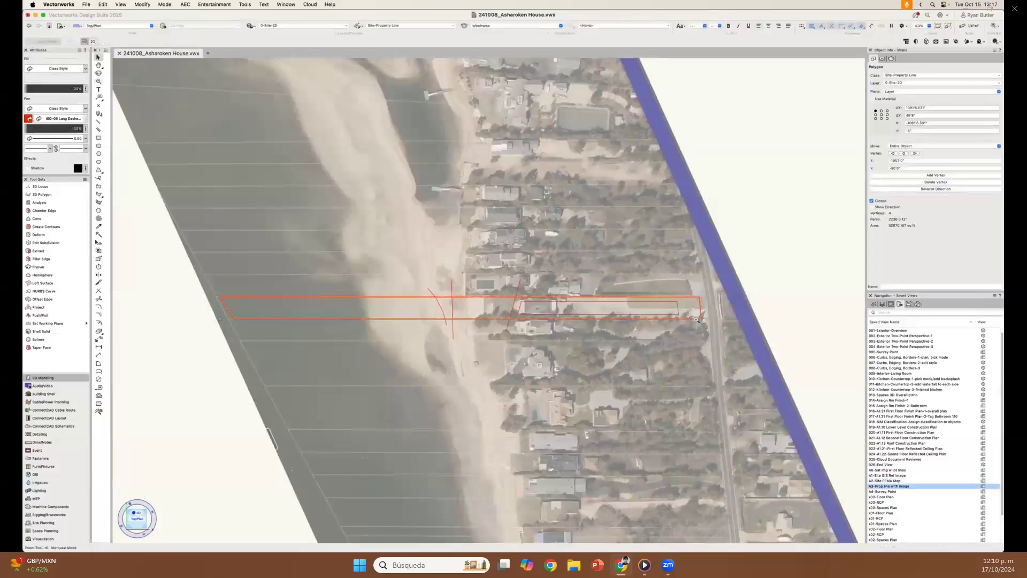
pyautogui.moveTo(690, 333); pyautogui.dragTo(491, 279)
pyautogui.press('x')
pyautogui.press('x')
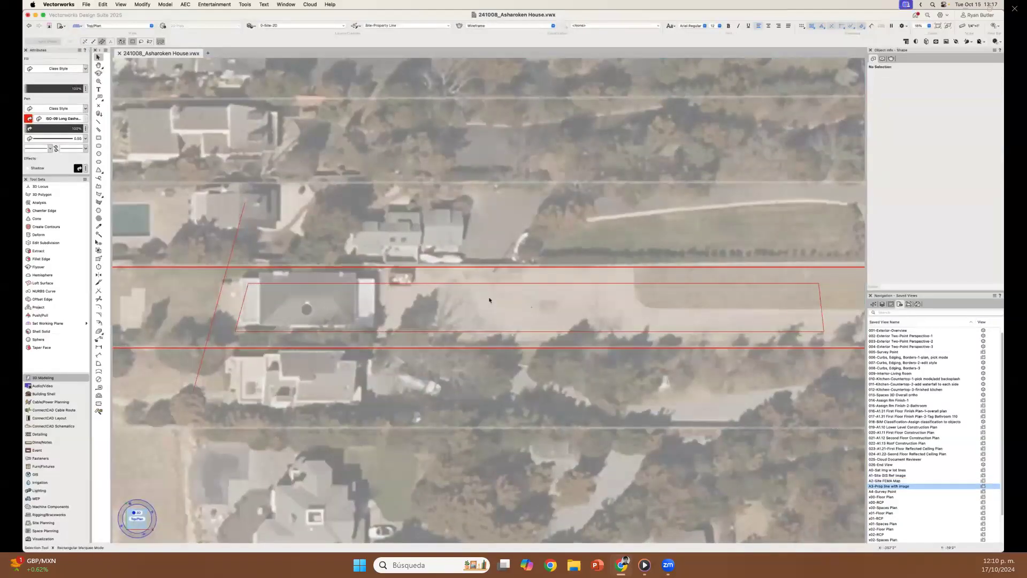
# - Widen the Basic tool palette and draw a closed four-sided outline from connected lines above the property lot
pyautogui.moveTo(111, 235); pyautogui.dragTo(141, 232)
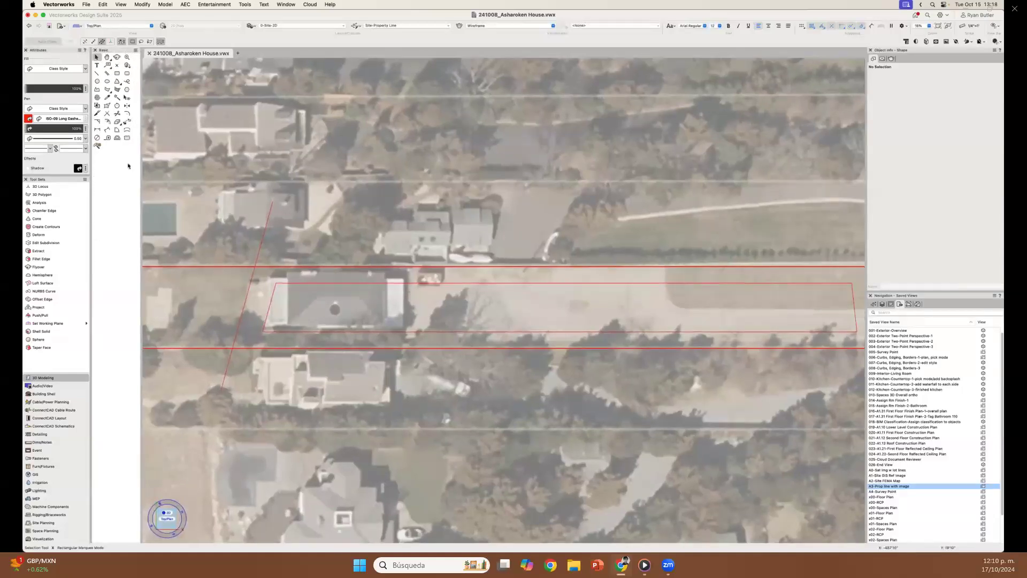
pyautogui.click(97, 74)
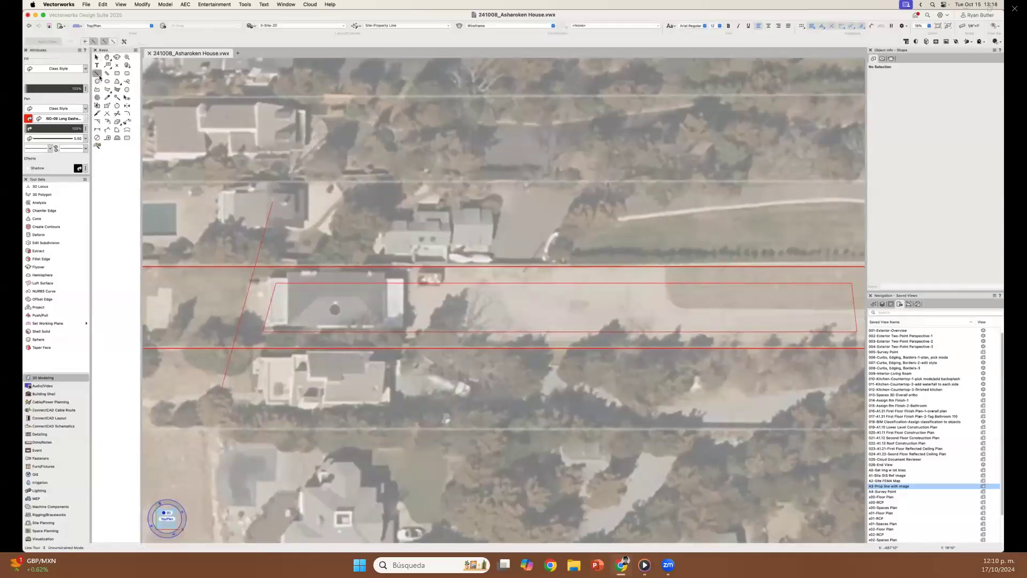
pyautogui.click(380, 150)
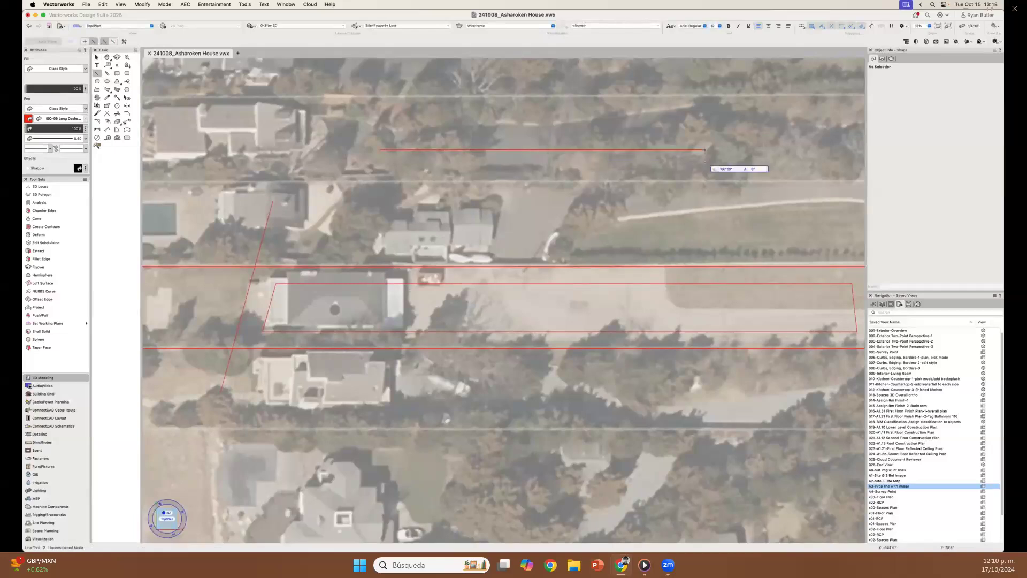
pyautogui.click(705, 150)
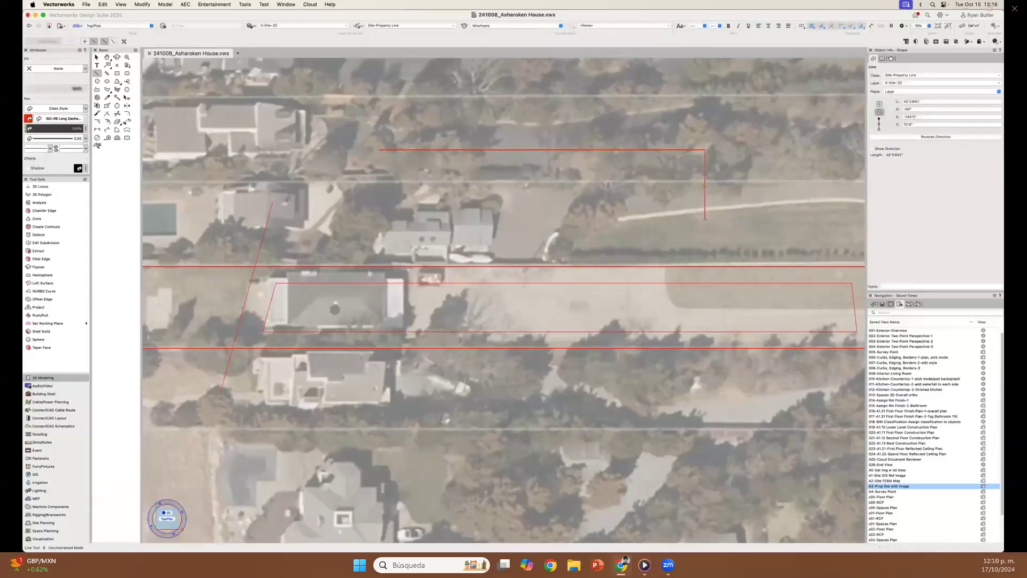
pyautogui.click(705, 220)
pyautogui.click(421, 197)
pyautogui.click(379, 150)
# - Compose the four connected lines above the lot into a single polygon and deselect it
pyautogui.press('x')
pyautogui.moveTo(367, 117); pyautogui.dragTo(713, 242)
pyautogui.click(142, 5)
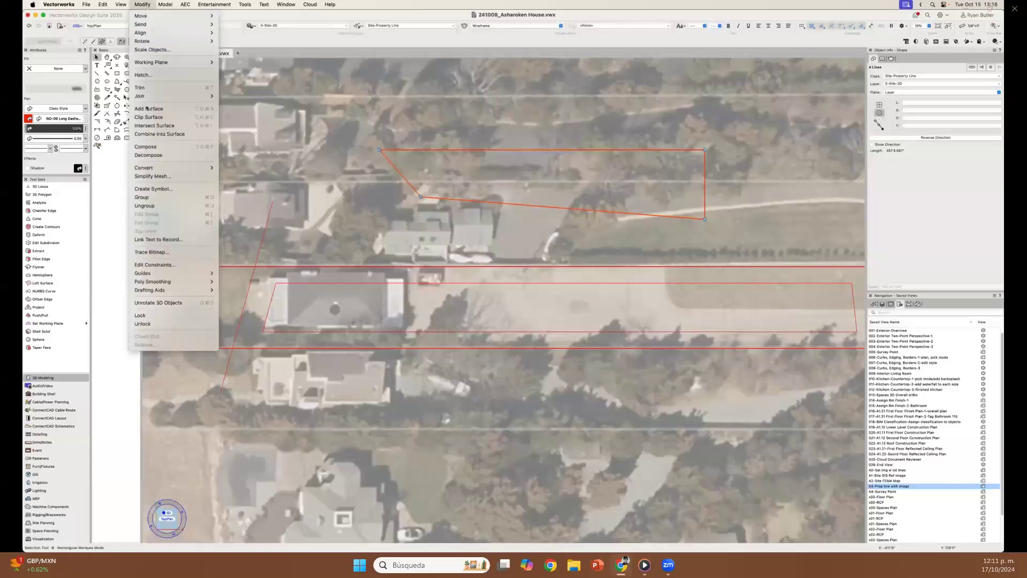
pyautogui.click(145, 147)
pyautogui.click(331, 184)
# - Draw a rectangle beside the composed polygon and stretch its lower edge down, making it about 98 ft wide and 78.5 ft high
pyautogui.press('4')
pyautogui.moveTo(183, 94)
pyautogui.mouseDown()
pyautogui.moveTo(339, 165)
pyautogui.moveTo(343, 178)
pyautogui.mouseUp()
pyautogui.press('x')
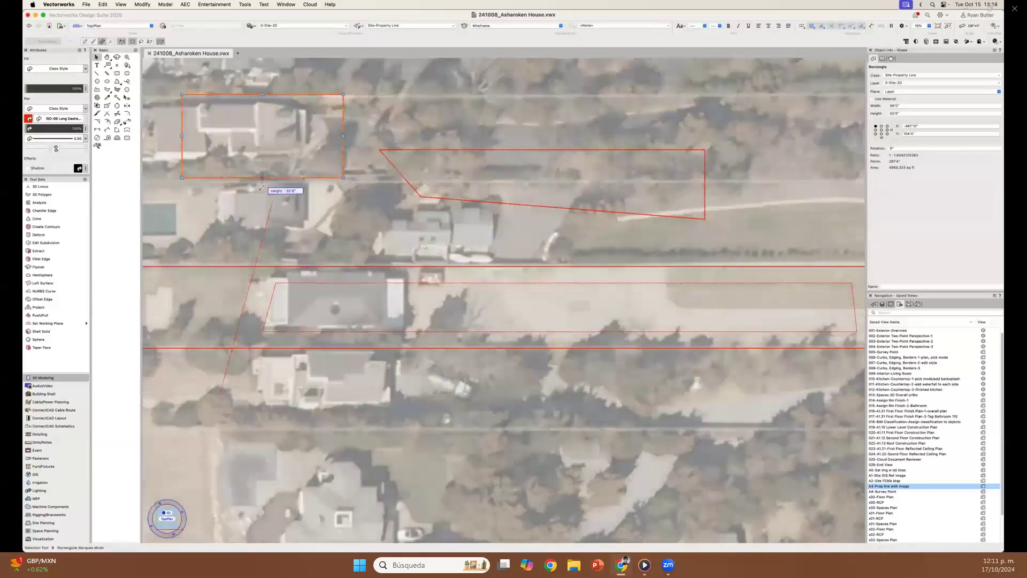
pyautogui.moveTo(263, 178); pyautogui.dragTo(251, 224)
# - Reshape the rectangle with the Reshape tool's move-handles mode, shifting its upper corner outward horizontally to slant one side
pyautogui.hotkey('shift', 'r')
pyautogui.click(85, 42)
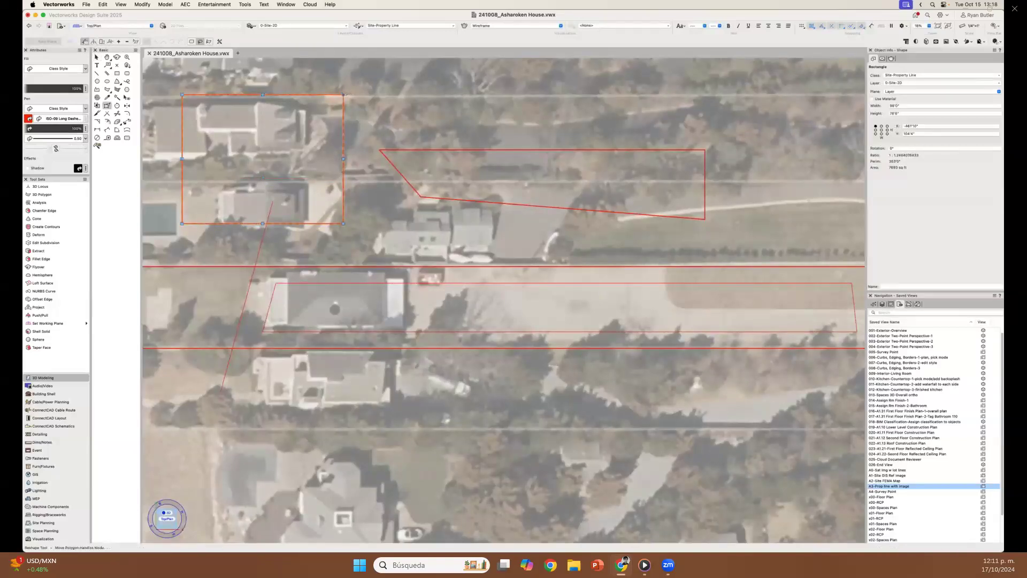
pyautogui.press('x')
pyautogui.press('x')
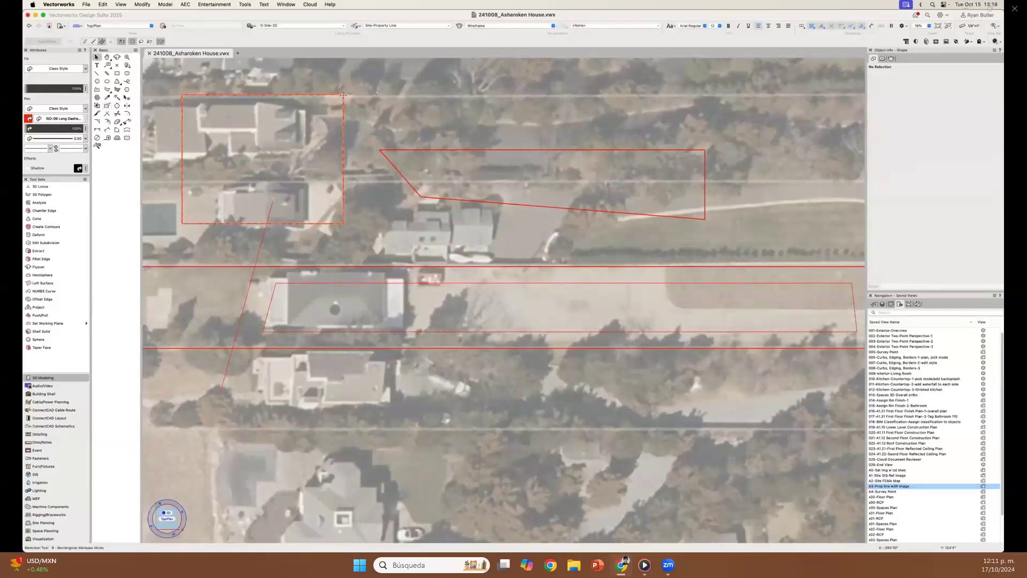
pyautogui.click(343, 95)
pyautogui.hotkey('shift', 'r')
pyautogui.moveTo(343, 95); pyautogui.dragTo(391, 95)
pyautogui.press('x')
pyautogui.press('x')
# - Select the property line polygon, filter the class list by "property" and open the Site-Property Line class for editing
pyautogui.click(819, 348)
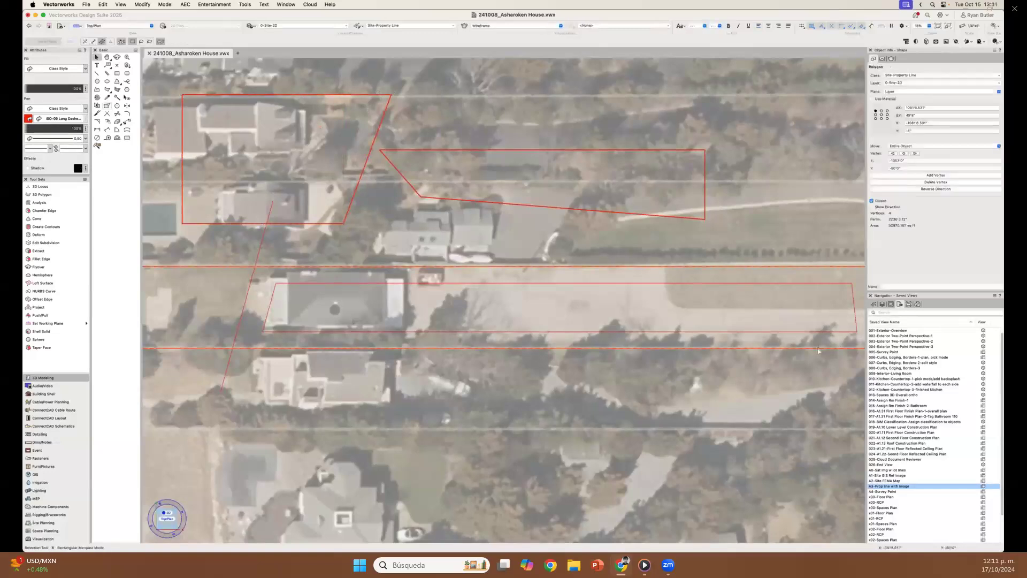
pyautogui.click(874, 304)
pyautogui.doubleClick(896, 323)
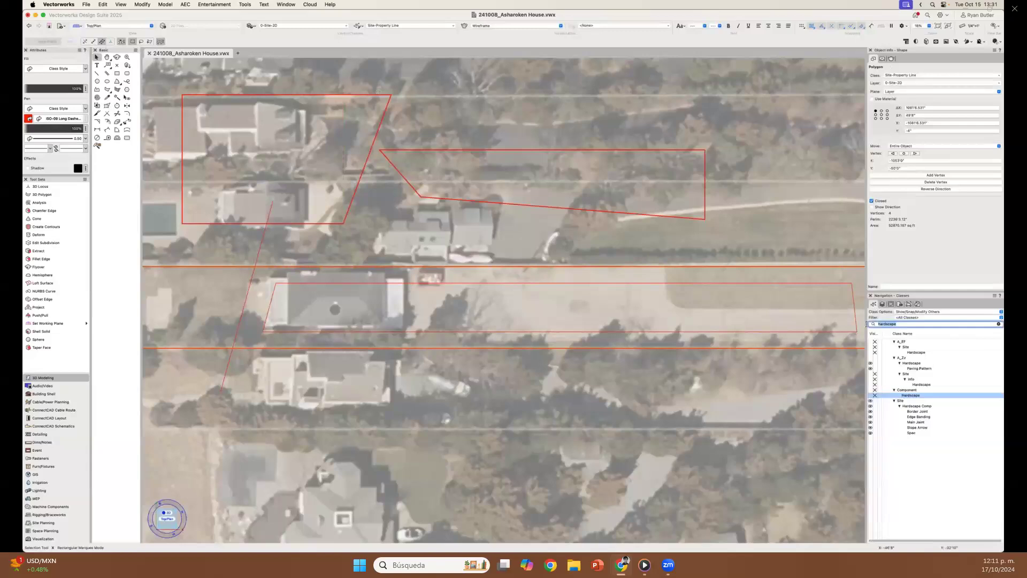
pyautogui.write('bri')
pyautogui.write('perty')
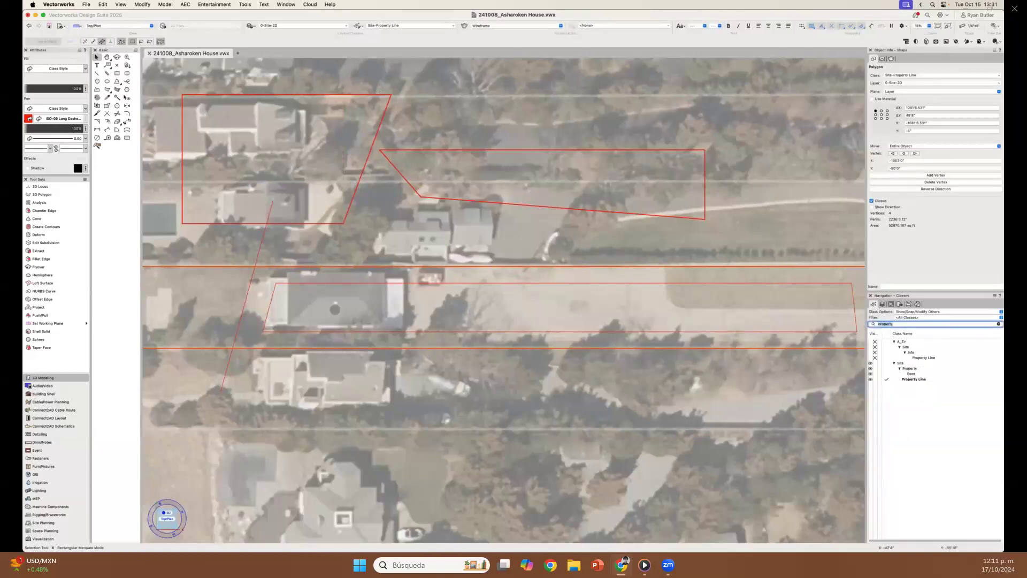
pyautogui.rightClick(907, 381)
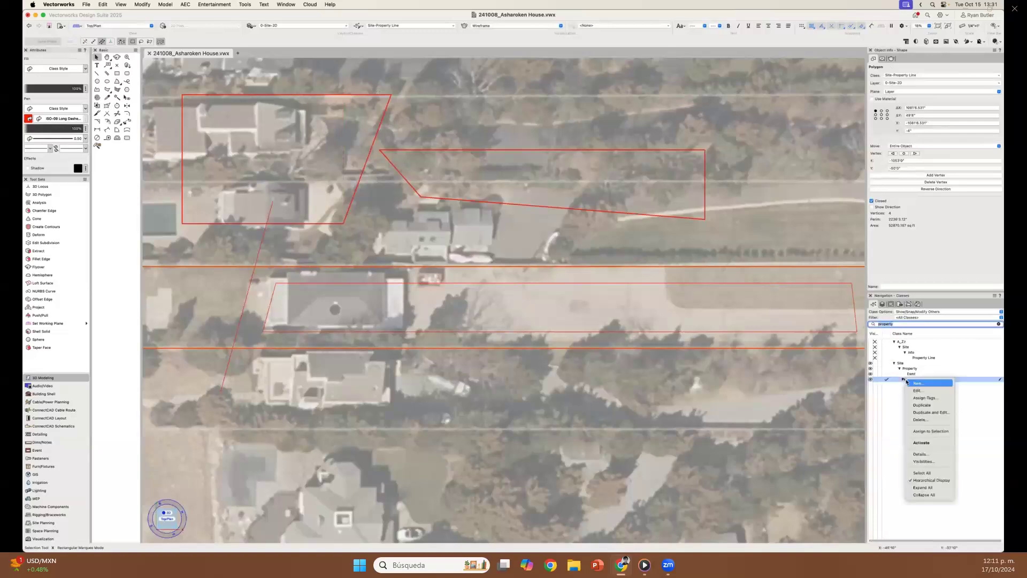
pyautogui.click(917, 391)
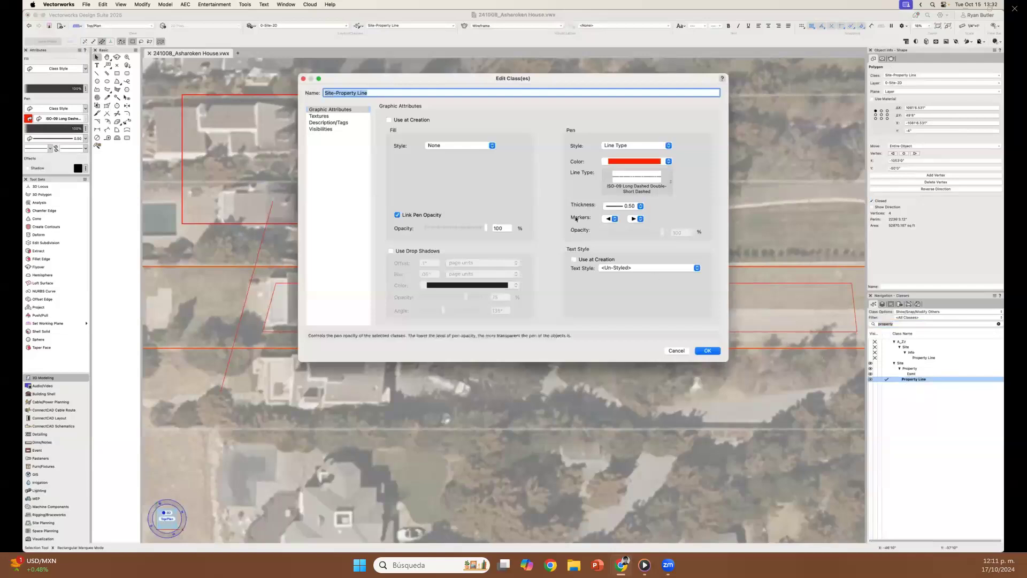
# - Review the fill styles, opacity, line types and texture settings of the Site-Property Line class and close its settings
pyautogui.click(463, 147)
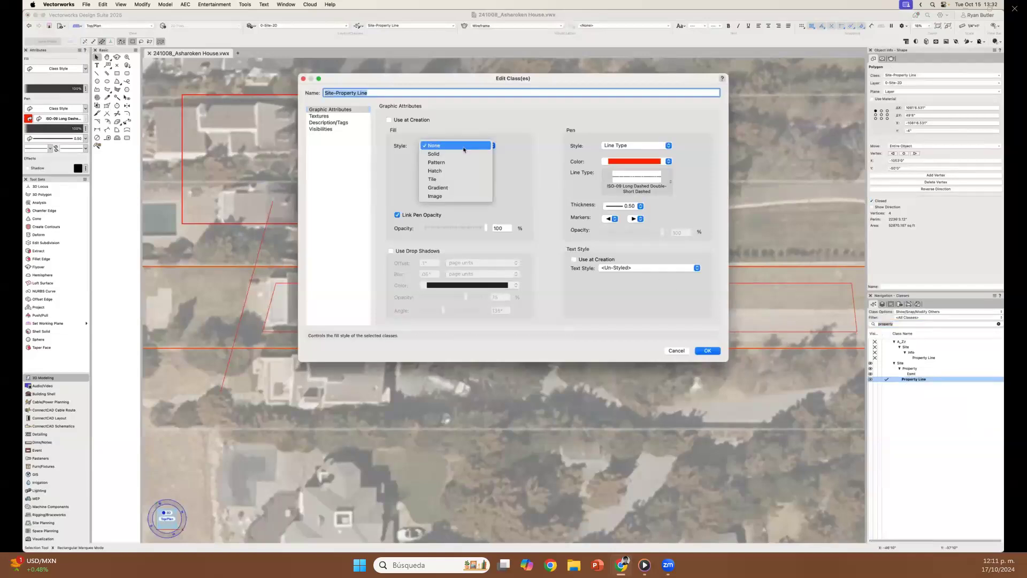
pyautogui.click(464, 150)
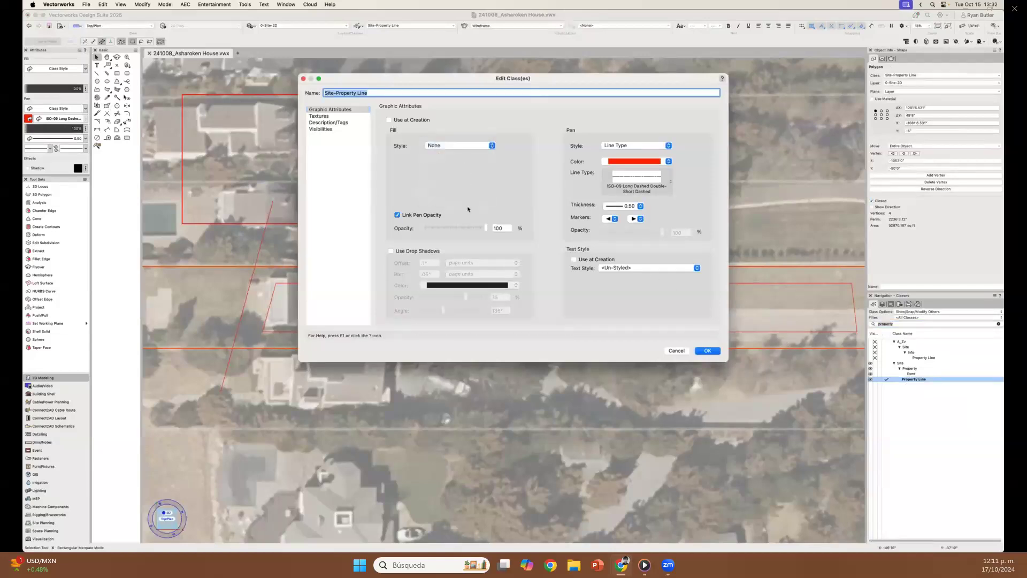
pyautogui.moveTo(486, 228)
pyautogui.mouseDown()
pyautogui.moveTo(469, 229)
pyautogui.moveTo(487, 229)
pyautogui.mouseUp()
pyautogui.click(625, 181)
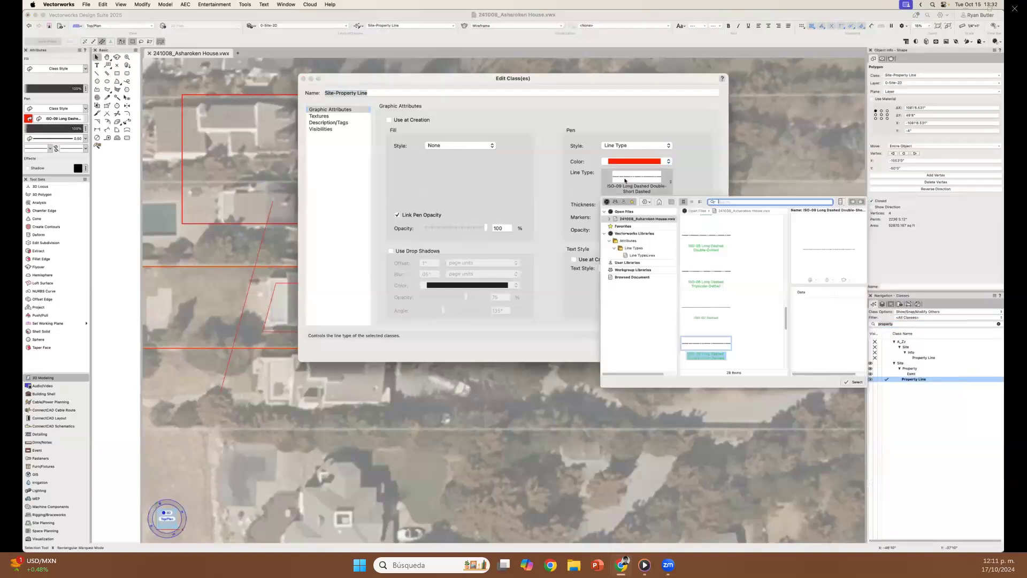
pyautogui.scroll(10, 693, 258)
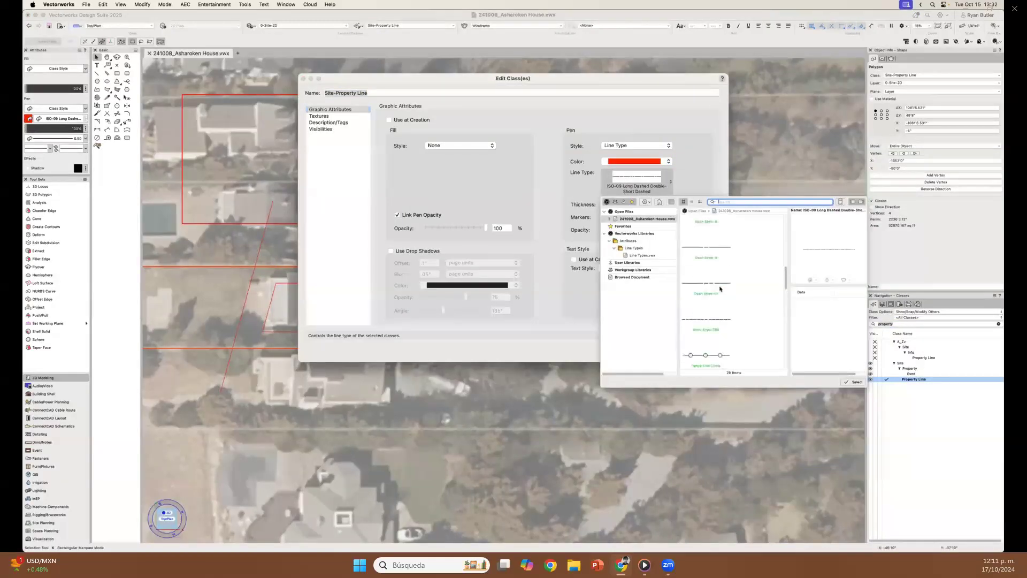
pyautogui.click(693, 183)
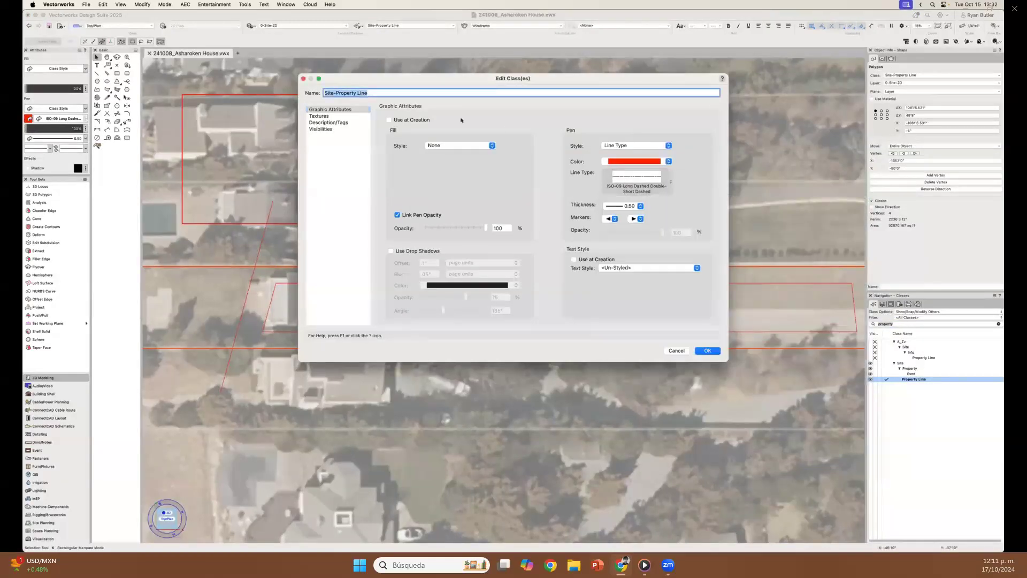
pyautogui.click(320, 116)
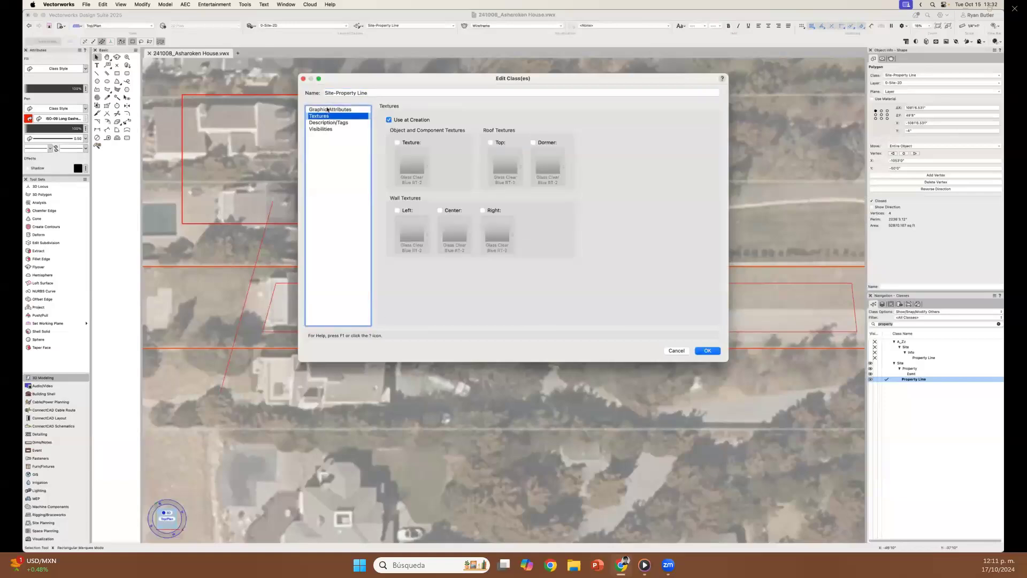
pyautogui.click(327, 109)
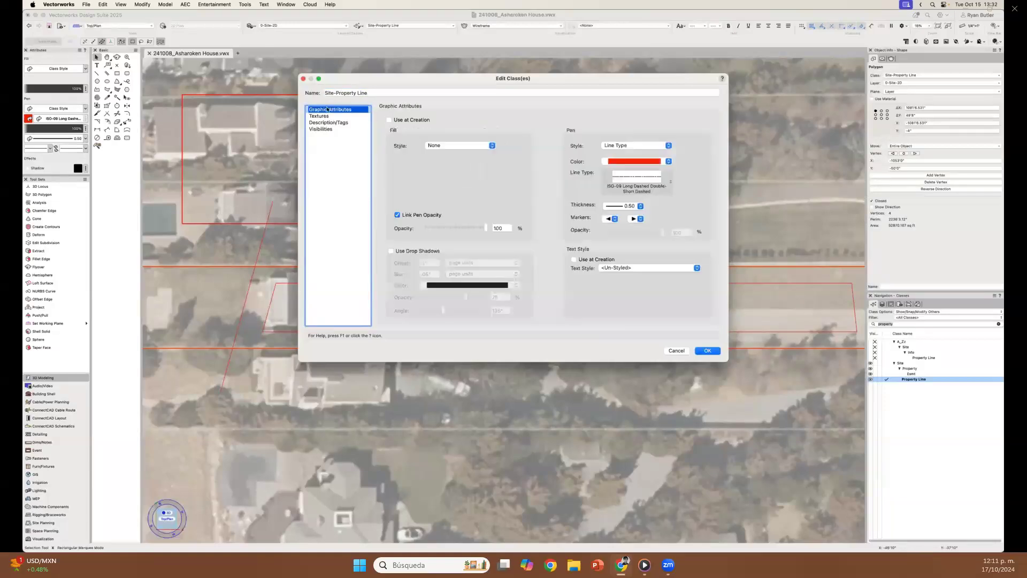
pyautogui.click(708, 350)
pyautogui.click(708, 355)
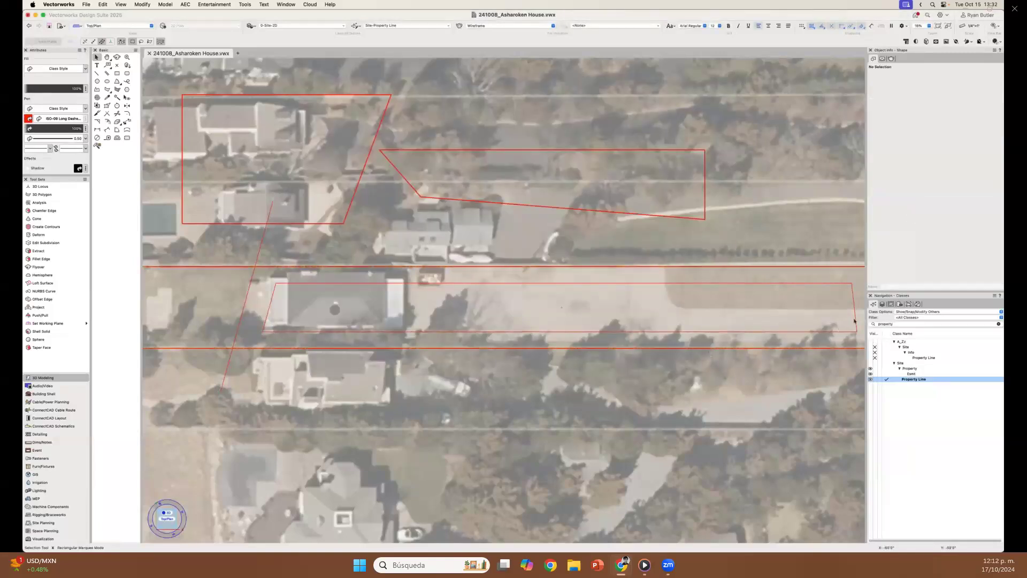
# - Review the design layer organization and the settings of the 1-Floor Layout layer, and close both without changes
pyautogui.click(882, 305)
pyautogui.click(882, 306)
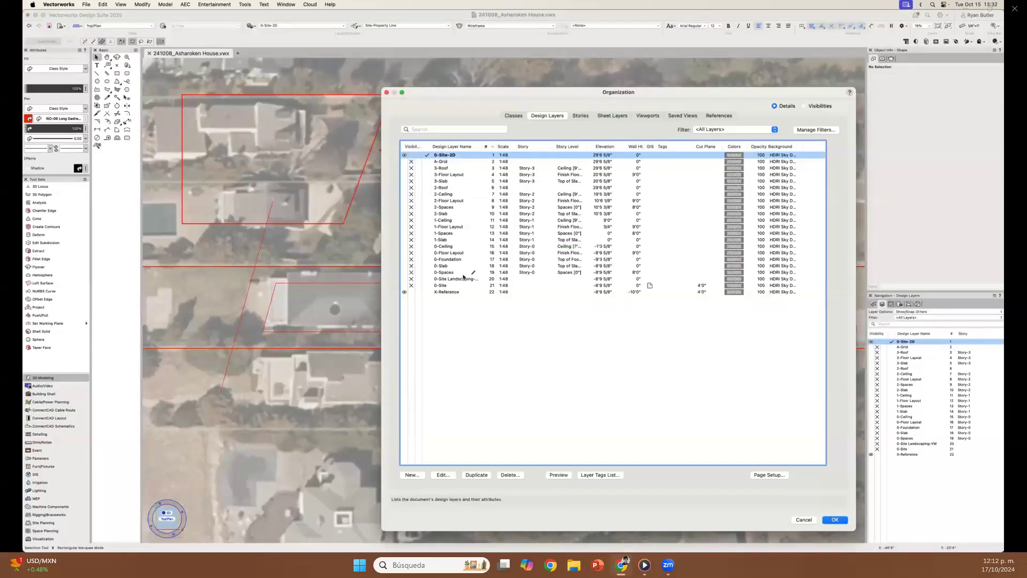
pyautogui.doubleClick(450, 229)
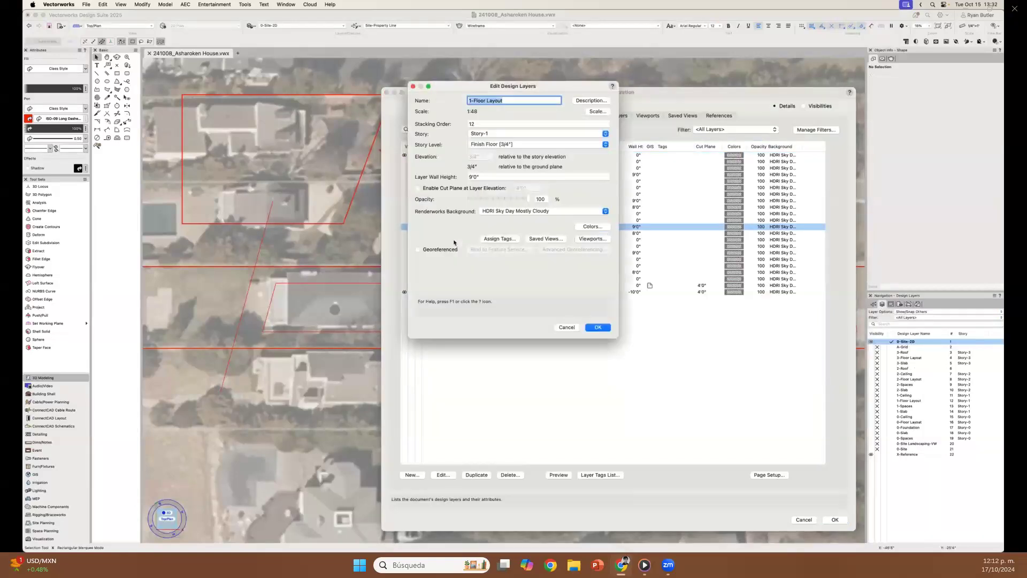
pyautogui.click(567, 327)
pyautogui.click(814, 518)
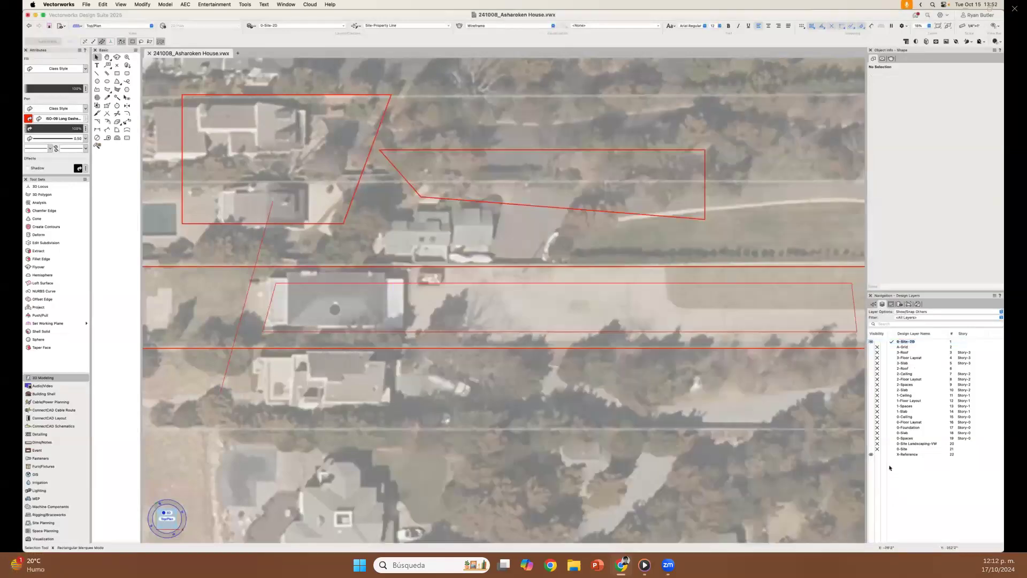
# - Toggle the visibility of the X-Reference and 0-Site-2D design layers, and make X-Reference the active layer
pyautogui.click(876, 454)
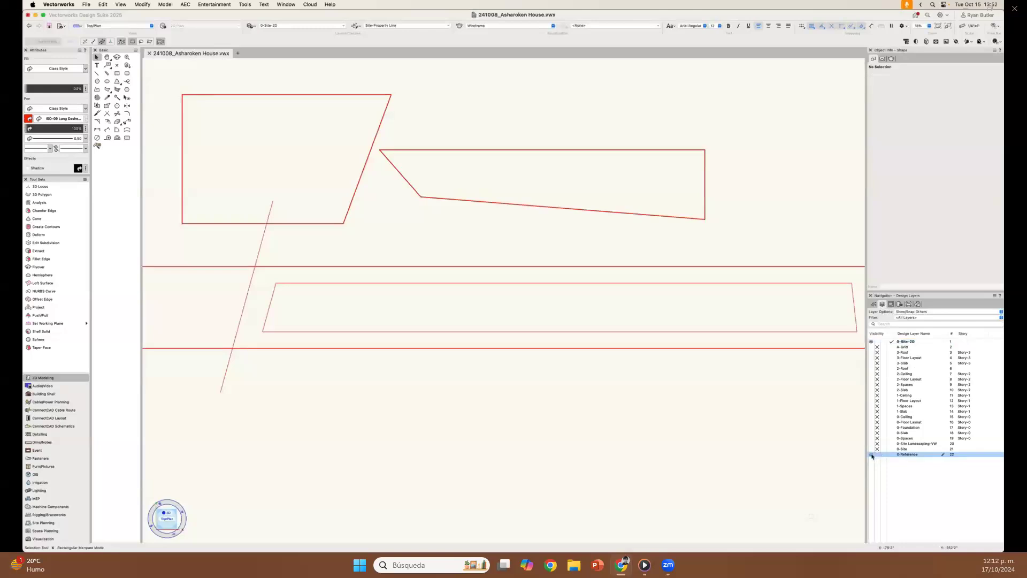
pyautogui.click(872, 455)
pyautogui.click(880, 343)
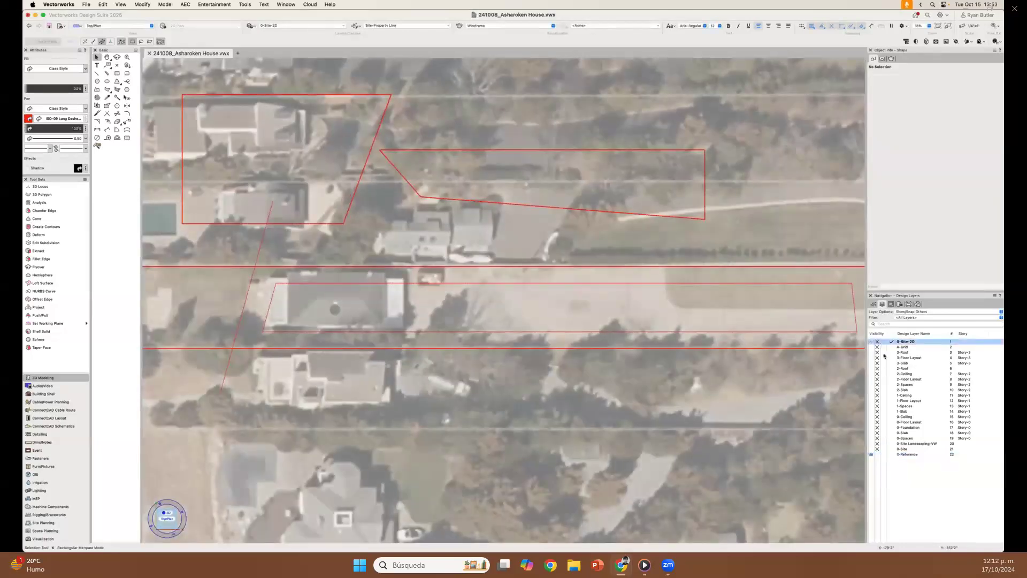
pyautogui.click(893, 455)
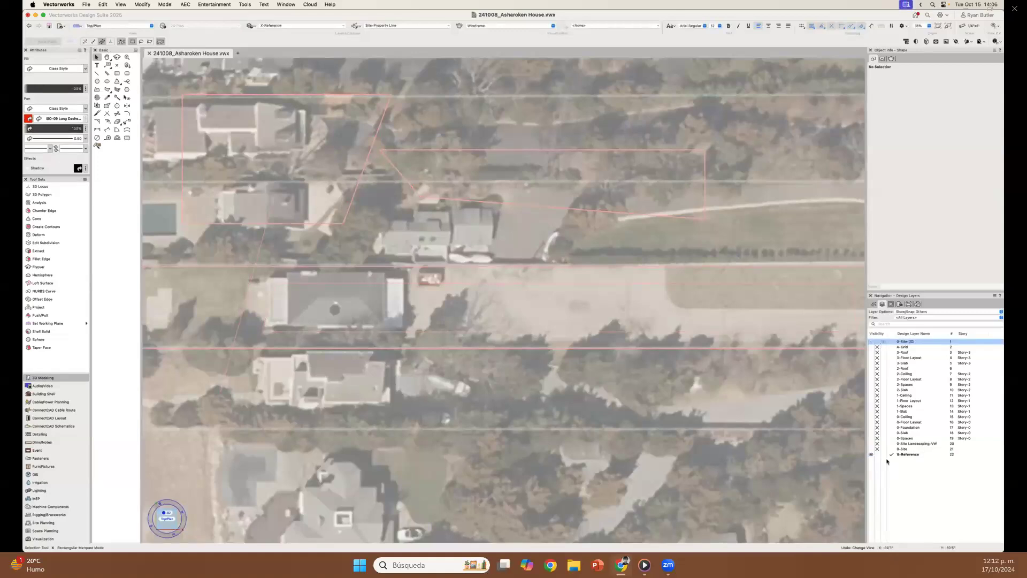
# - Activate the A4-Survey Point saved view and delete the existing survey point at the property line corner
pyautogui.click(901, 305)
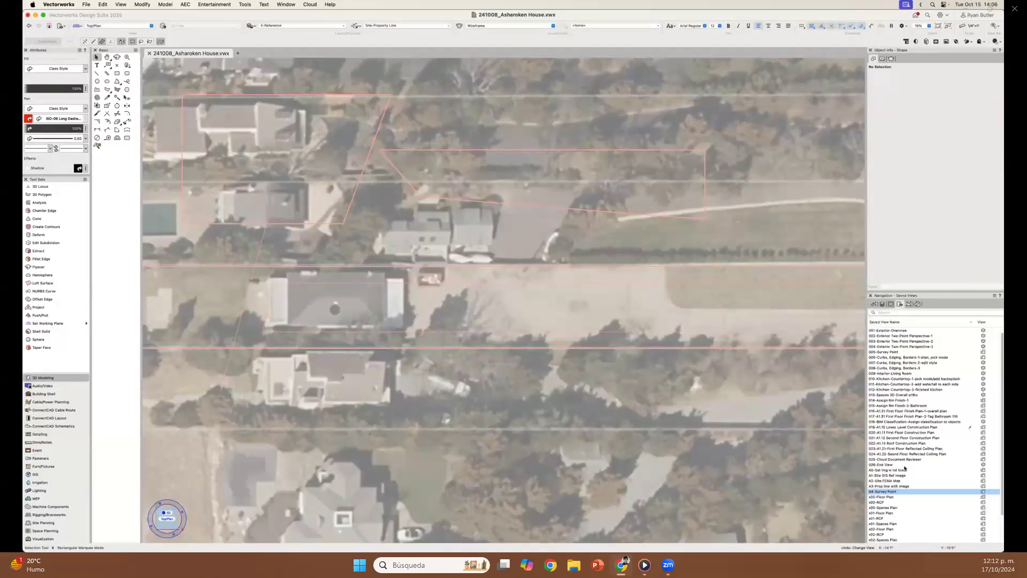
pyautogui.doubleClick(906, 490)
pyautogui.click(688, 300)
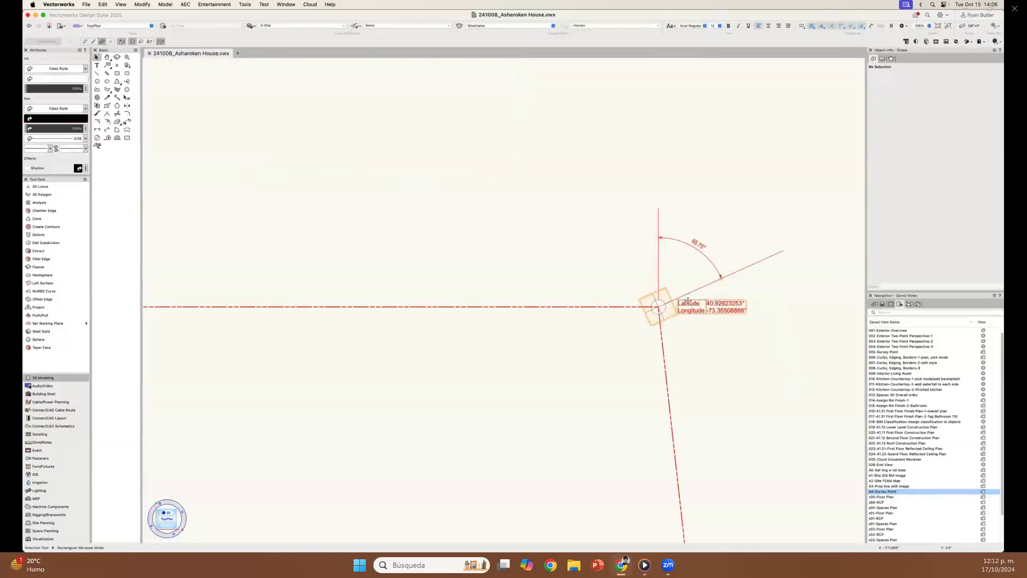
pyautogui.press('Delete')
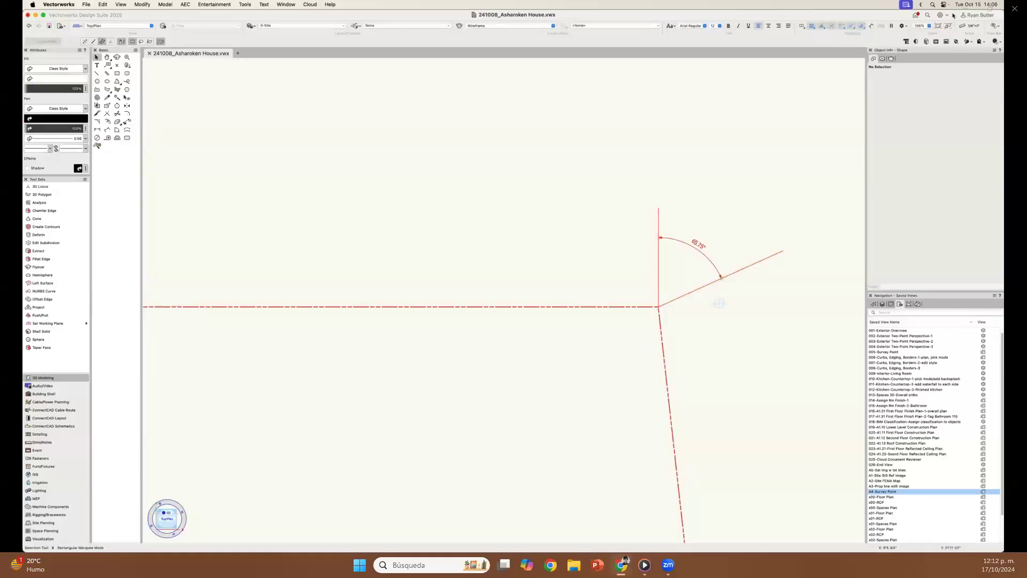
# - Find the Survey Point tool with a quick search and place a new survey point at the property line corner
pyautogui.press('super+f')
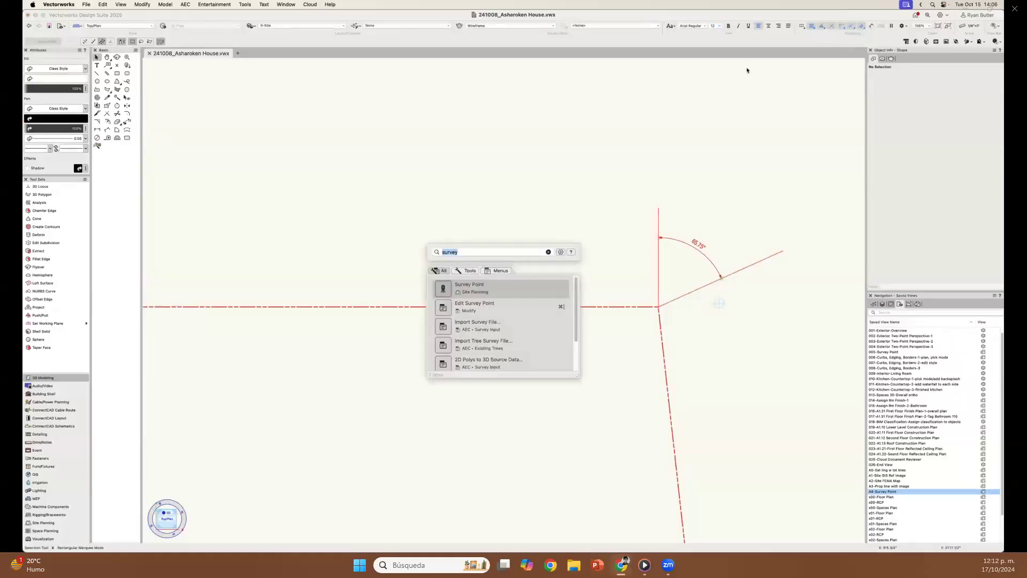
pyautogui.click(480, 287)
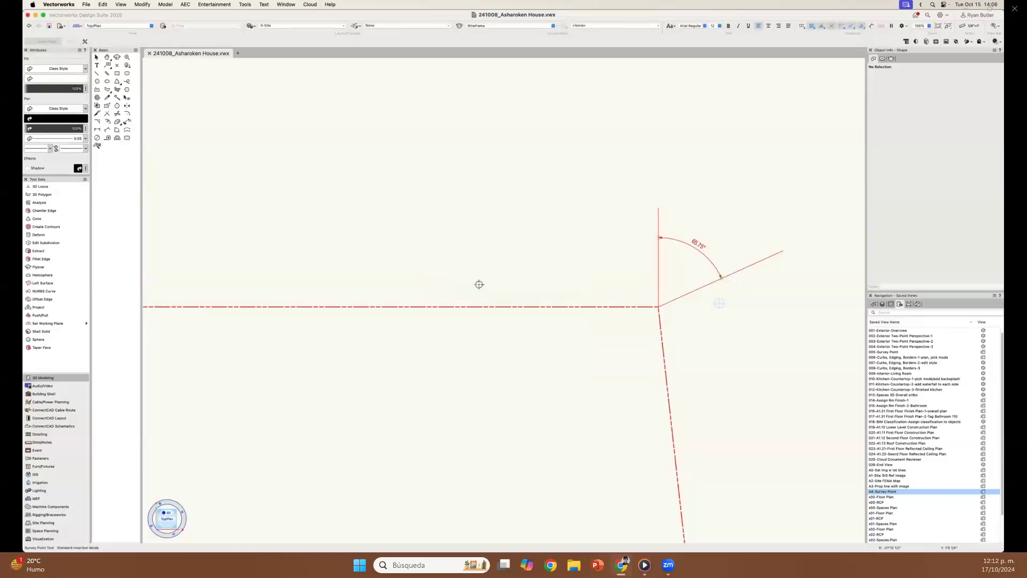
pyautogui.click(657, 307)
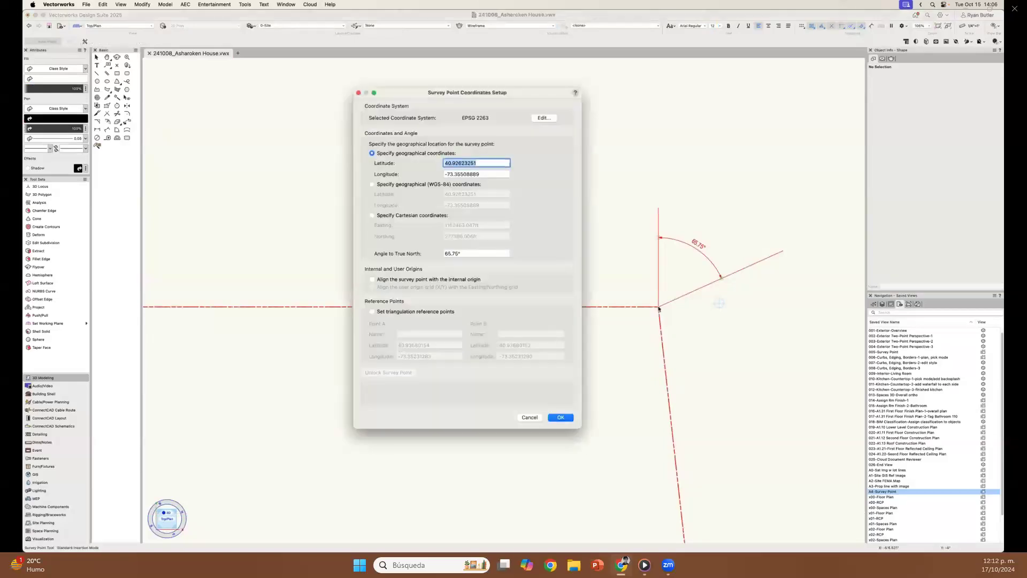
# - Look up "long" to assign coordinate system EPSG:2263, NAD83 / New York Long Island (ftUS), and accept the survey point's setup
pyautogui.click(544, 118)
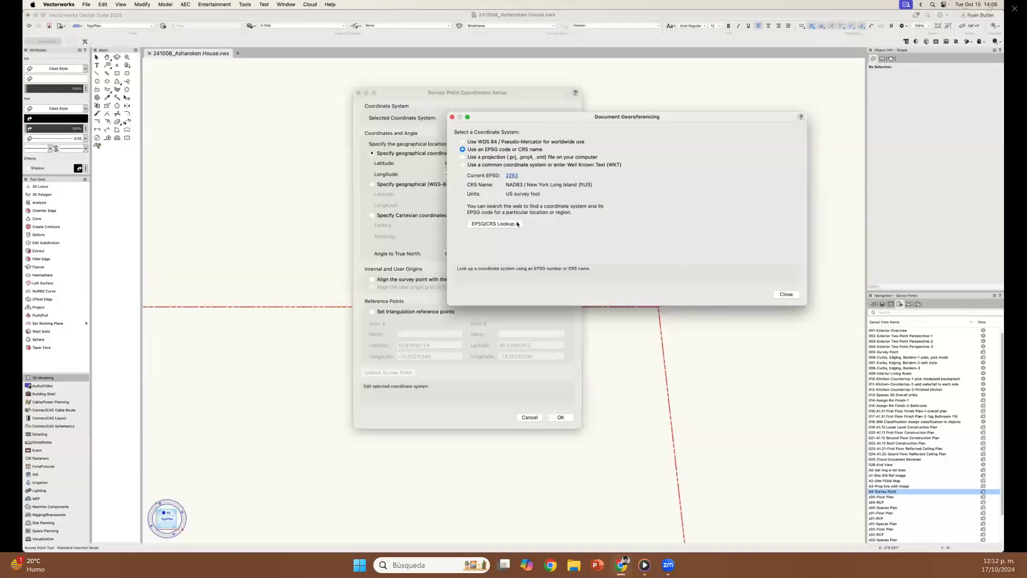
pyautogui.click(495, 224)
pyautogui.write('long')
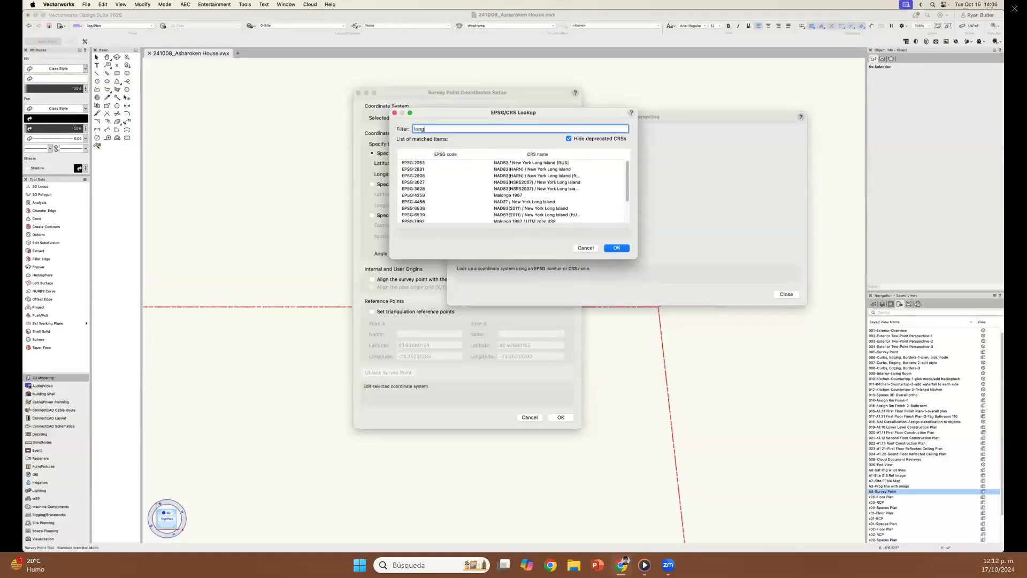
pyautogui.click(500, 164)
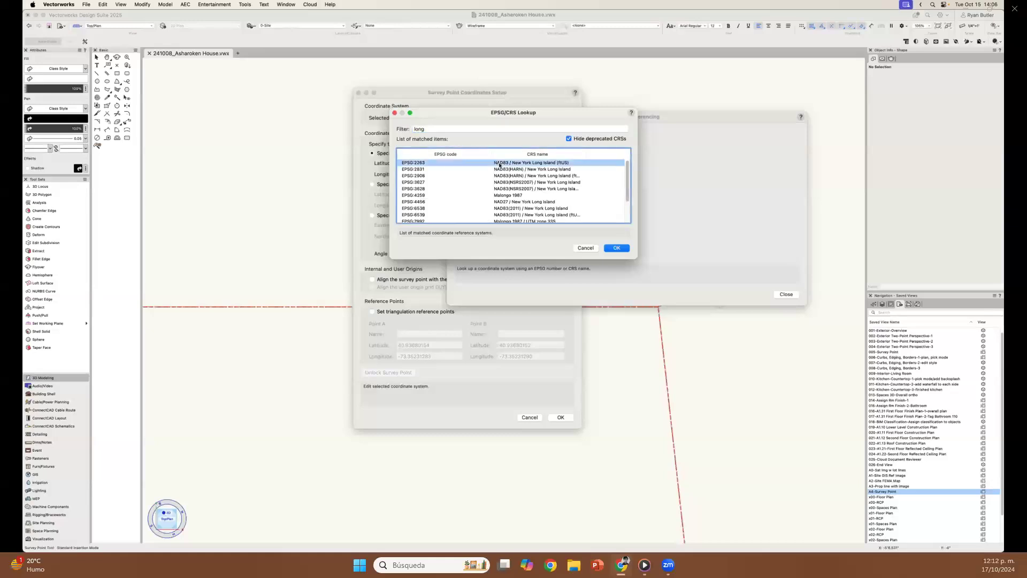
pyautogui.press('Return')
pyautogui.press('Return')
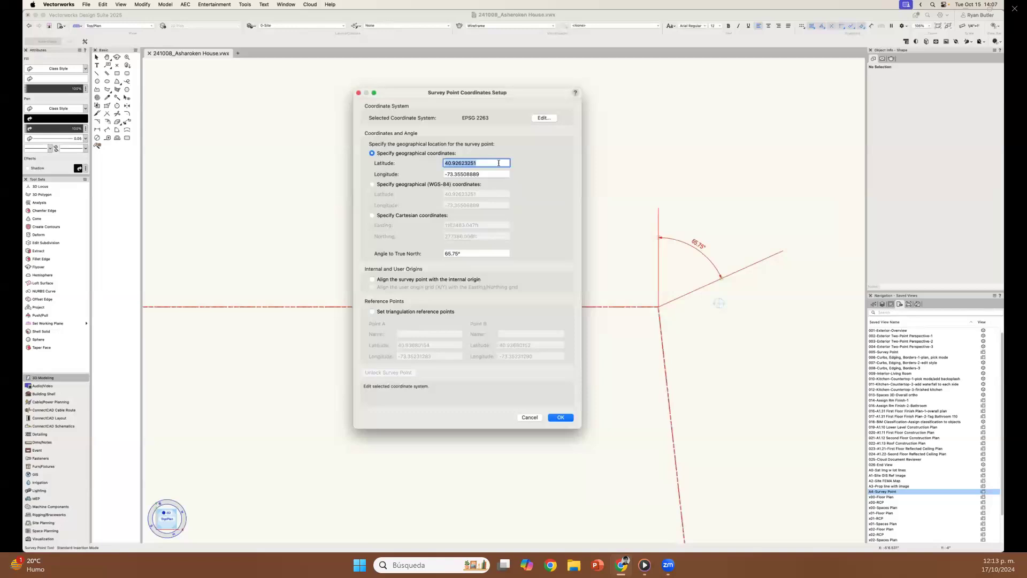
pyautogui.click(556, 417)
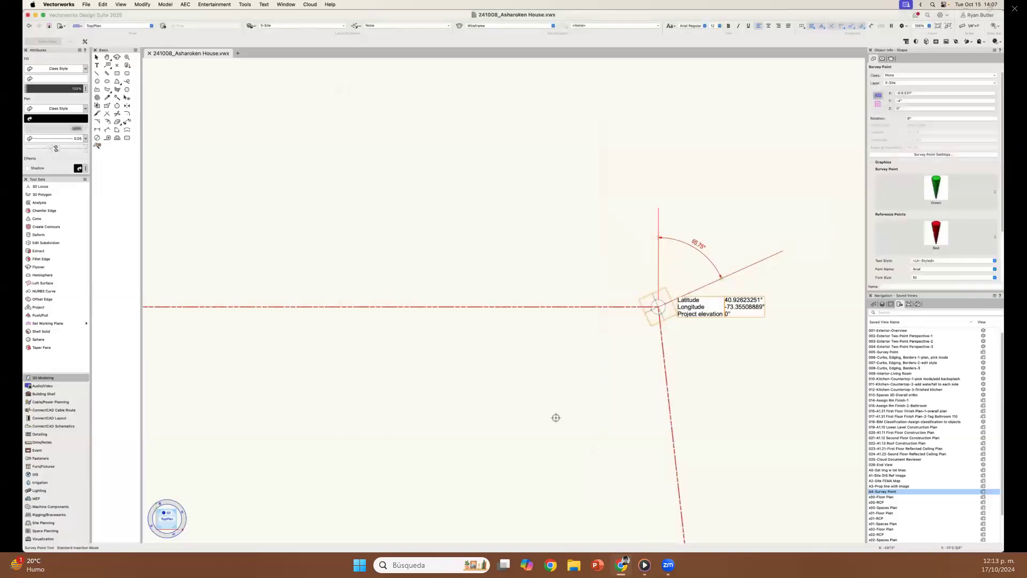
pyautogui.press('x')
pyautogui.press('x')
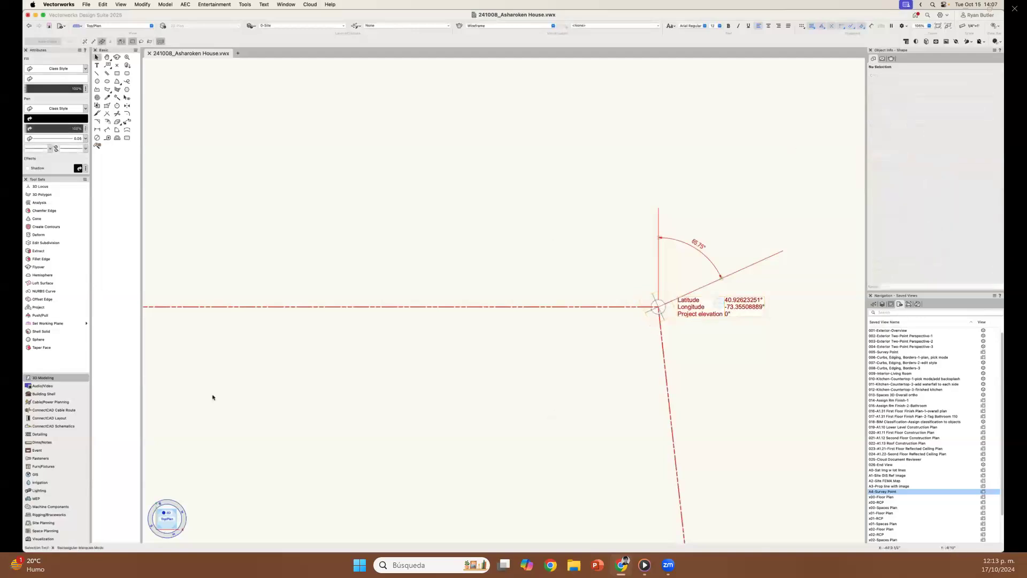
# - Insert a Geoimage from the GIS tool set so that it covers the whole property outline and its surroundings
pyautogui.click(71, 480)
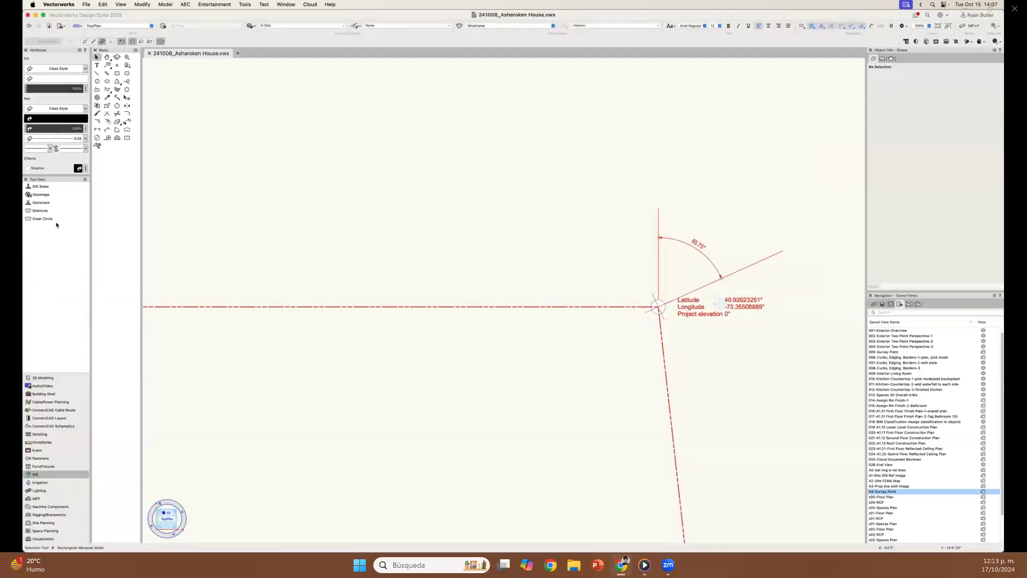
pyautogui.click(47, 196)
pyautogui.click(47, 198)
pyautogui.scroll(-10, 684, 263)
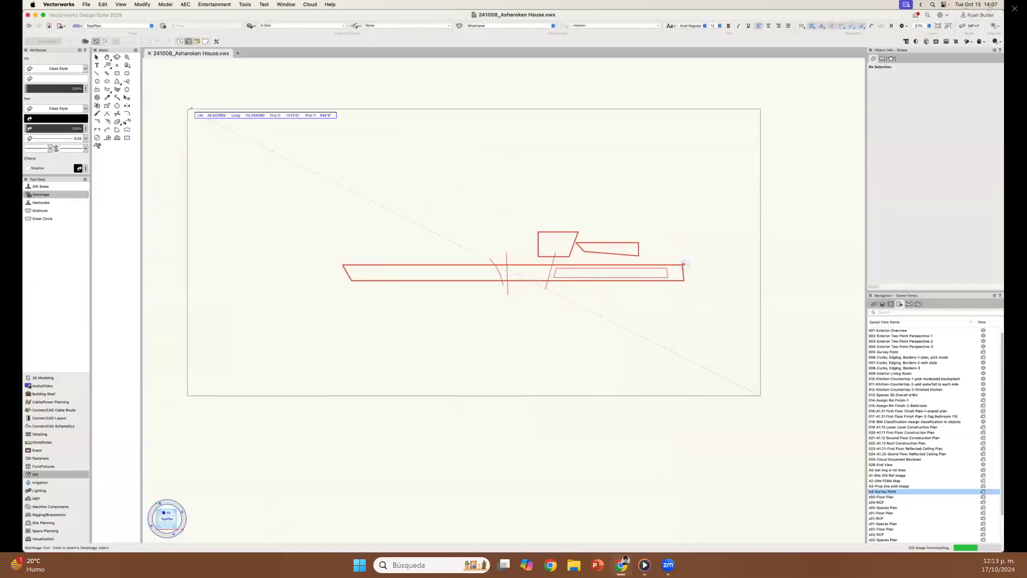
pyautogui.click(684, 263)
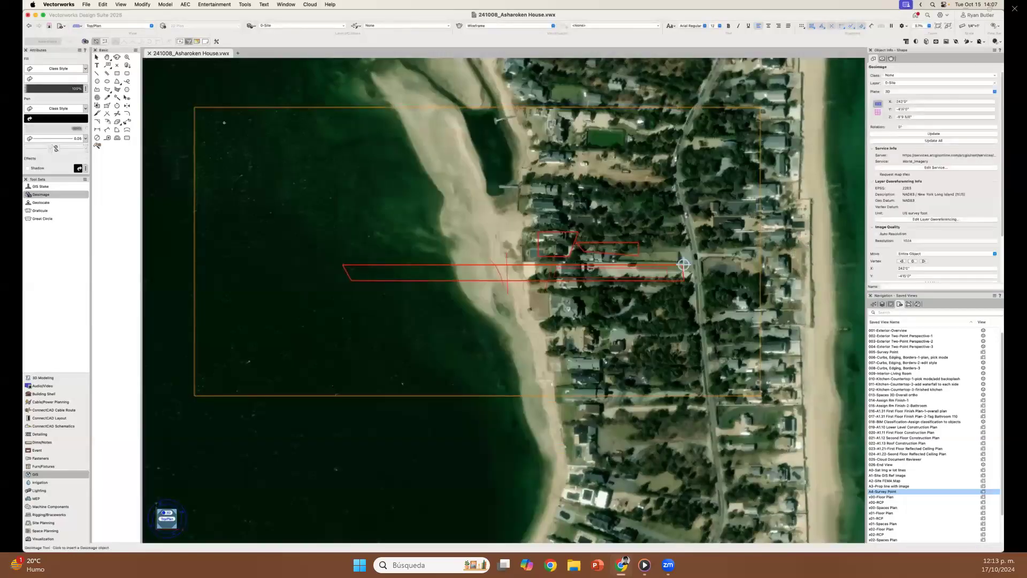
pyautogui.press('x')
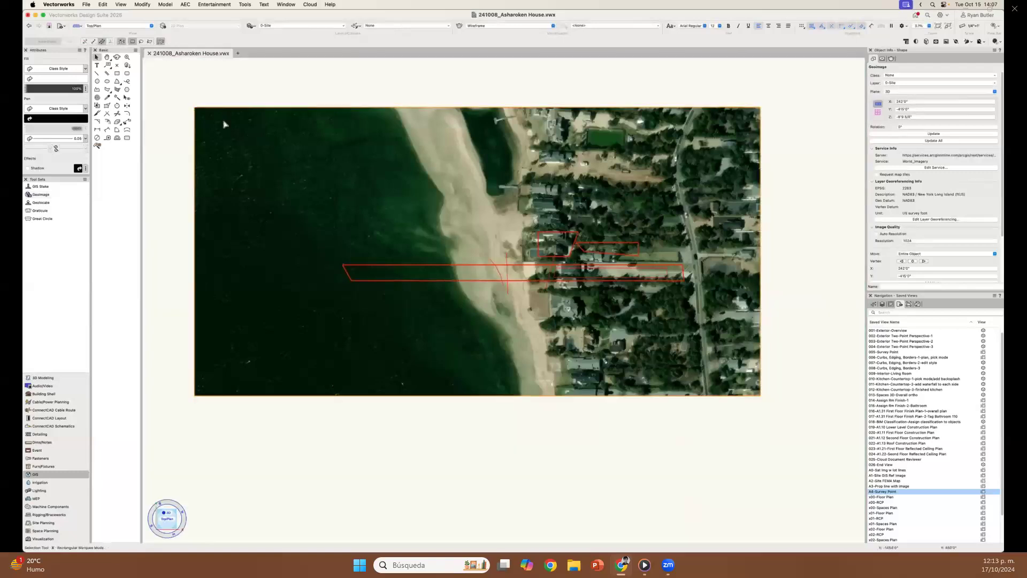
# - Set the Geoimage resolution to 3000 and zoom in on the property to check the aerial image
pyautogui.moveTo(920, 241); pyautogui.dragTo(888, 237)
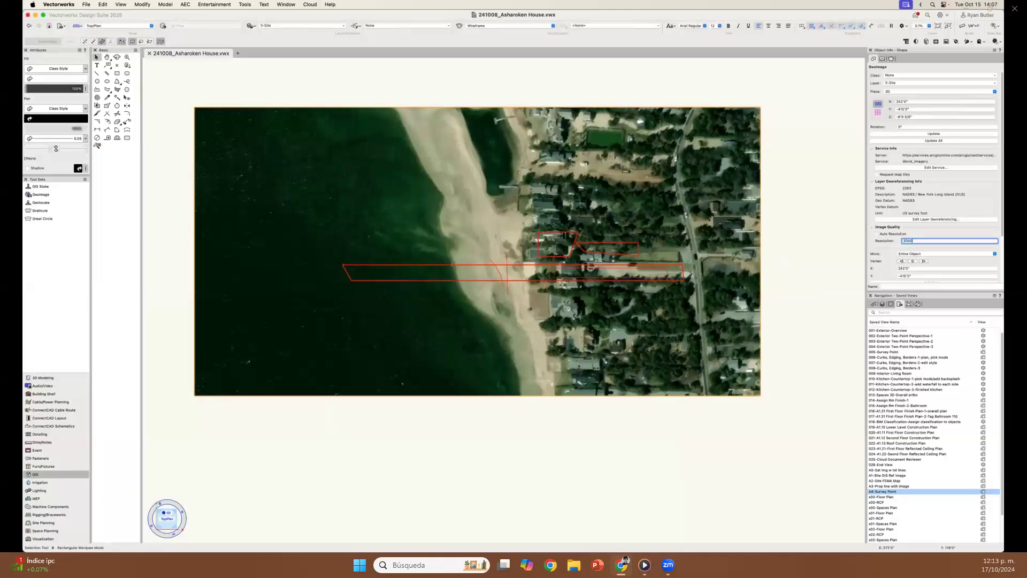
pyautogui.write('3000')
pyautogui.press('Return')
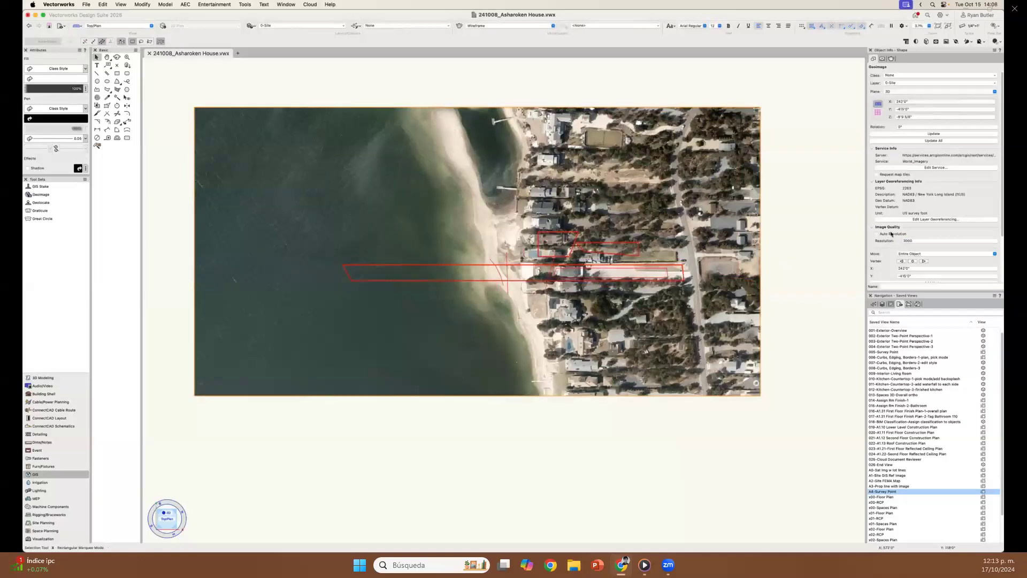
pyautogui.press('c')
pyautogui.moveTo(780, 320); pyautogui.dragTo(452, 216)
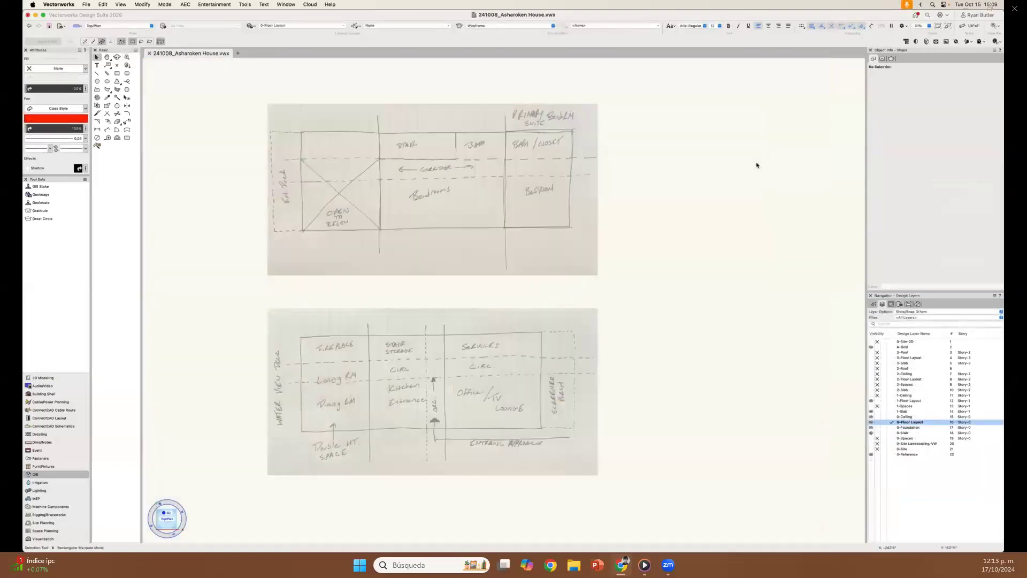
# - Draw a rectangle about 29 ft wide and 17 ft high over the lower sketch's Office/TV Lounge and mirror a copy alongside it
pyautogui.click(117, 74)
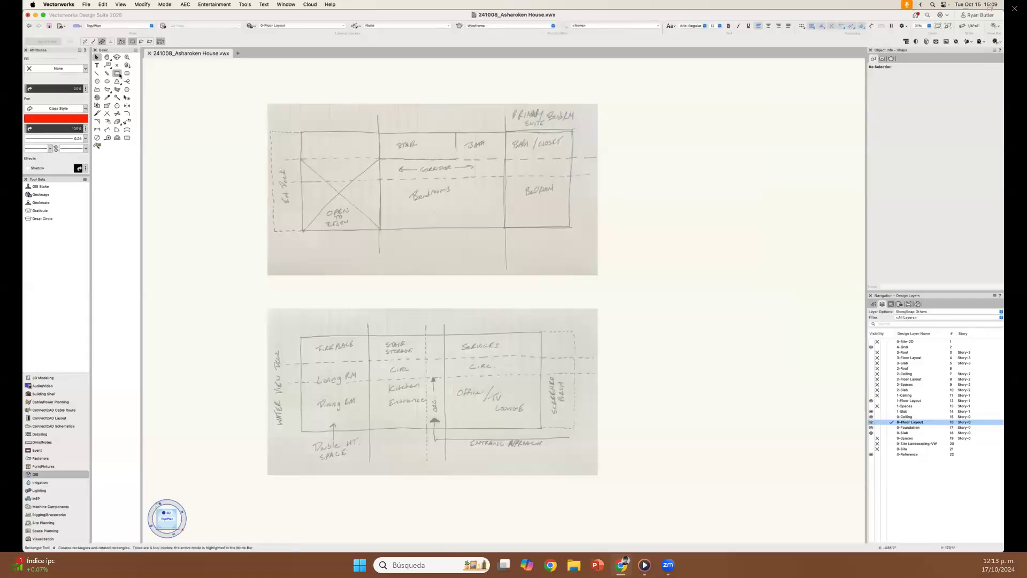
pyautogui.moveTo(395, 373); pyautogui.dragTo(423, 273, button='middle')
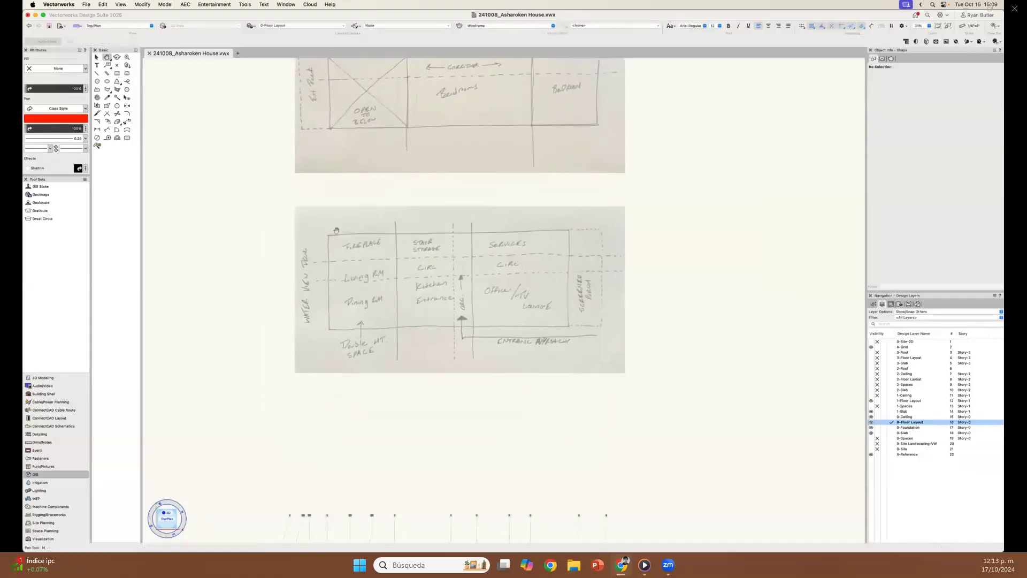
pyautogui.scroll(5, 423, 273)
pyautogui.moveTo(502, 271)
pyautogui.mouseDown()
pyautogui.moveTo(548, 351)
pyautogui.moveTo(645, 351)
pyautogui.moveTo(502, 352)
pyautogui.mouseUp()
pyautogui.press('x')
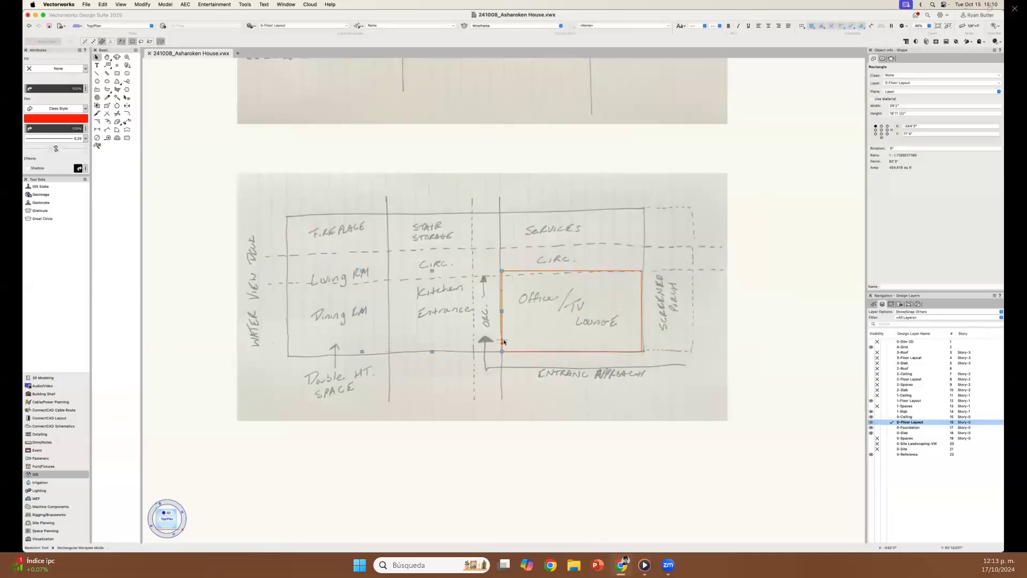
# - Narrow the copied rectangle to the kitchen and entrance area, and add rectangles over the living/dining block and the stair and services strip
pyautogui.moveTo(363, 311); pyautogui.dragTo(389, 312)
pyautogui.keyDown('alt'); pyautogui.moveTo(507, 333); pyautogui.dragTo(394, 333); pyautogui.keyUp('alt')
pyautogui.moveTo(359, 271)
pyautogui.mouseDown()
pyautogui.moveTo(360, 212)
pyautogui.moveTo(501, 249)
pyautogui.moveTo(645, 248)
pyautogui.mouseUp()
pyautogui.press('r')
pyautogui.press('2')
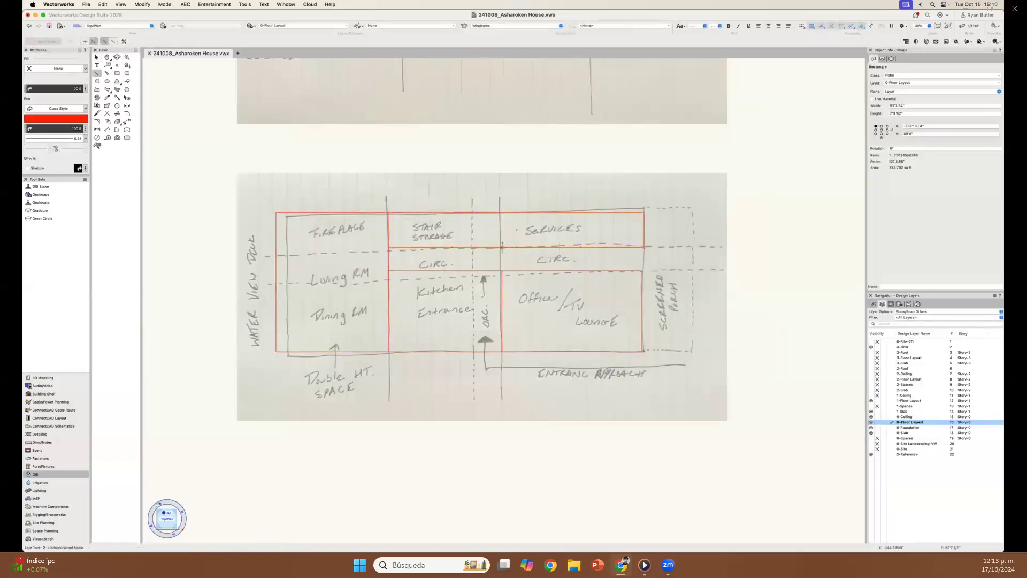
# - Draw vertical dividing lines across the stair and services strip and through the Office/TV Lounge rectangle
pyautogui.moveTo(502, 247); pyautogui.dragTo(502, 213)
pyautogui.moveTo(571, 271); pyautogui.dragTo(571, 351)
pyautogui.moveTo(541, 248); pyautogui.dragTo(581, 247)
pyautogui.press('x')
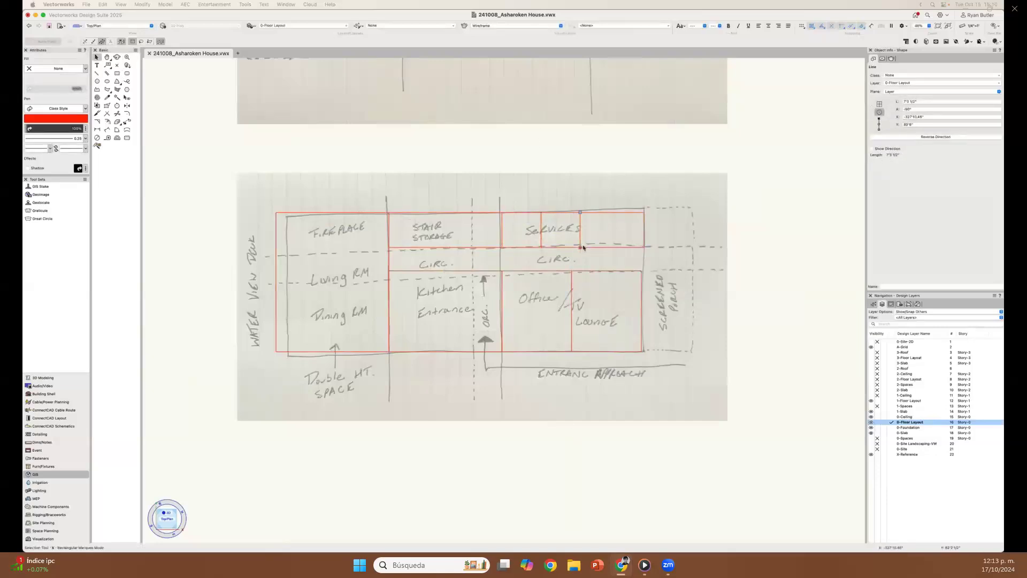
# - Select all the traced shapes and create walls from them with a Center offset, deleting the source shapes
pyautogui.moveTo(761, 355); pyautogui.dragTo(270, 206)
pyautogui.rightClick(316, 212)
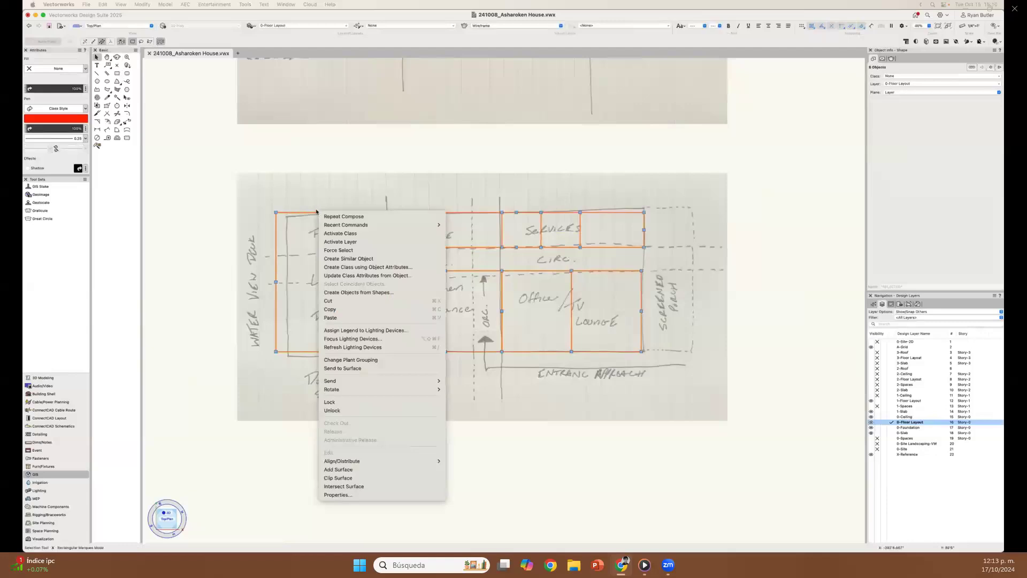
pyautogui.click(365, 298)
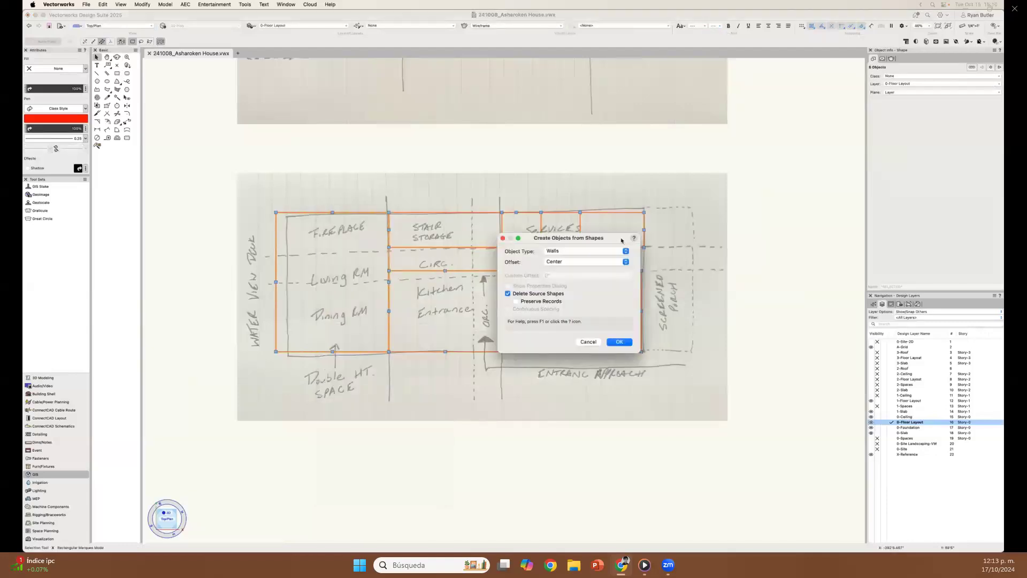
pyautogui.click(619, 342)
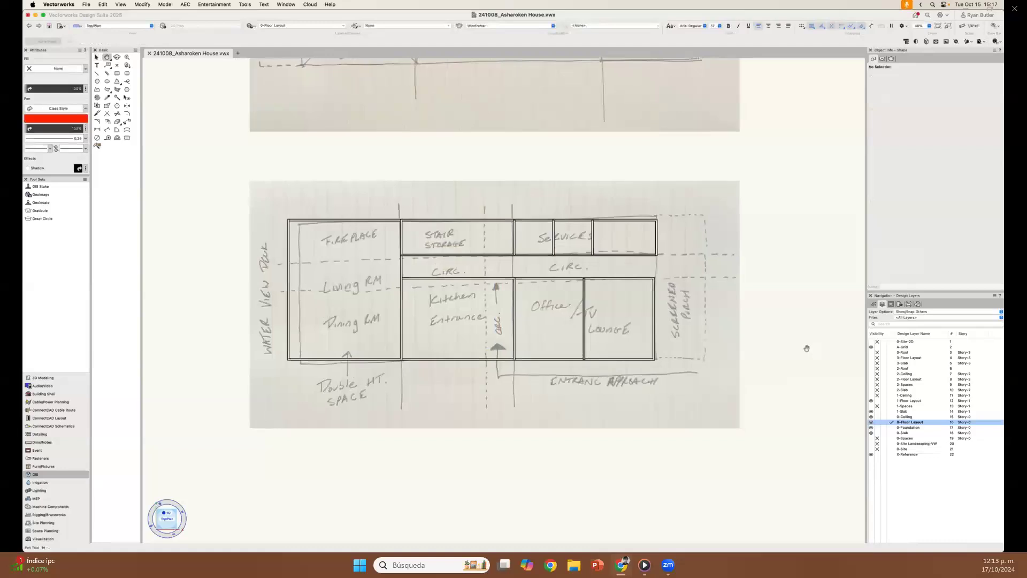
# - Start the Wall tool on blank space beside the sketches with the ~Generic-Int Partition-4in style from the Imperial Story Bounded Walls library
pyautogui.moveTo(805, 348)
pyautogui.mouseDown()
pyautogui.moveTo(510, 368)
pyautogui.moveTo(298, 367)
pyautogui.mouseUp()
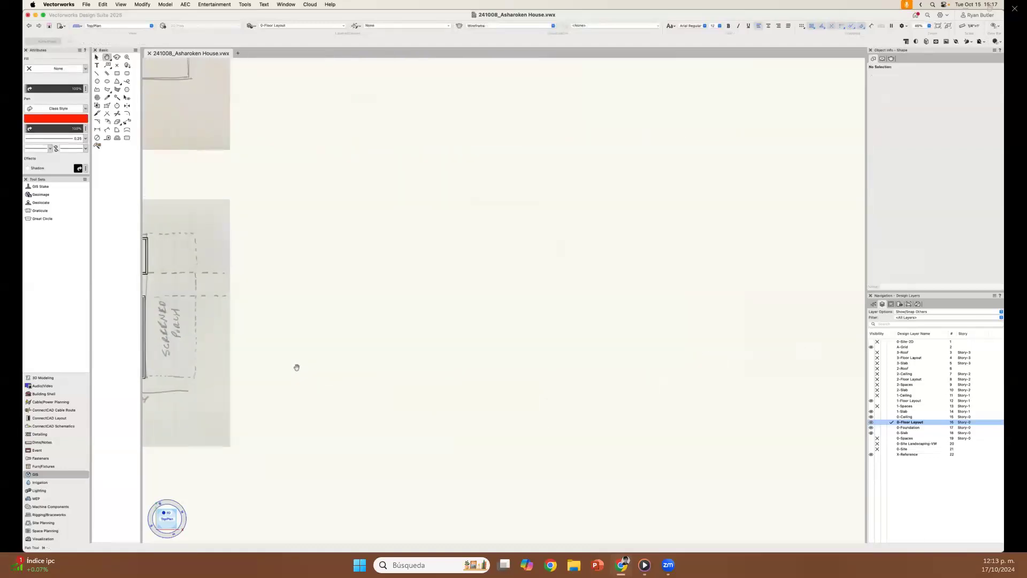
pyautogui.press('x')
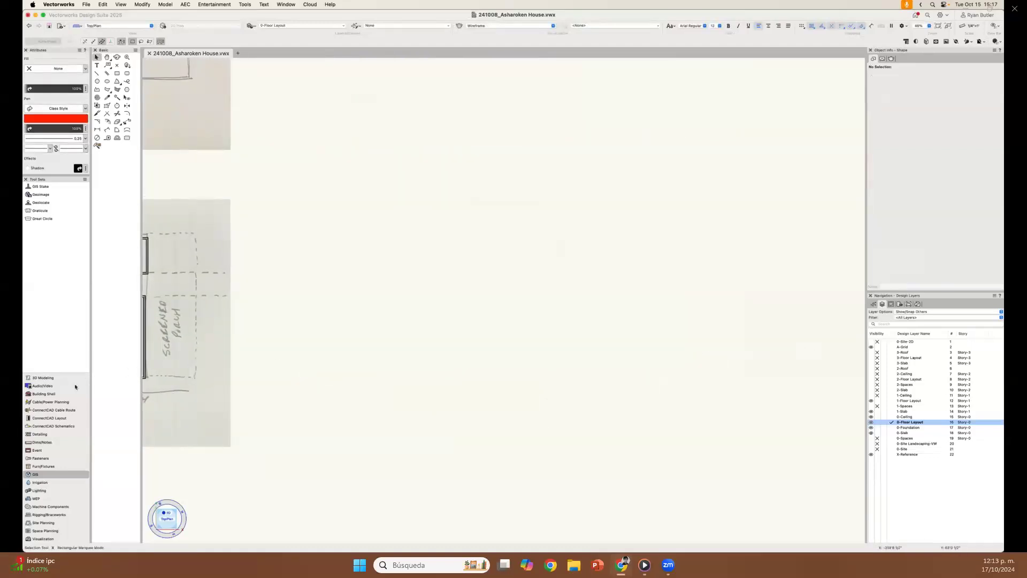
pyautogui.click(65, 395)
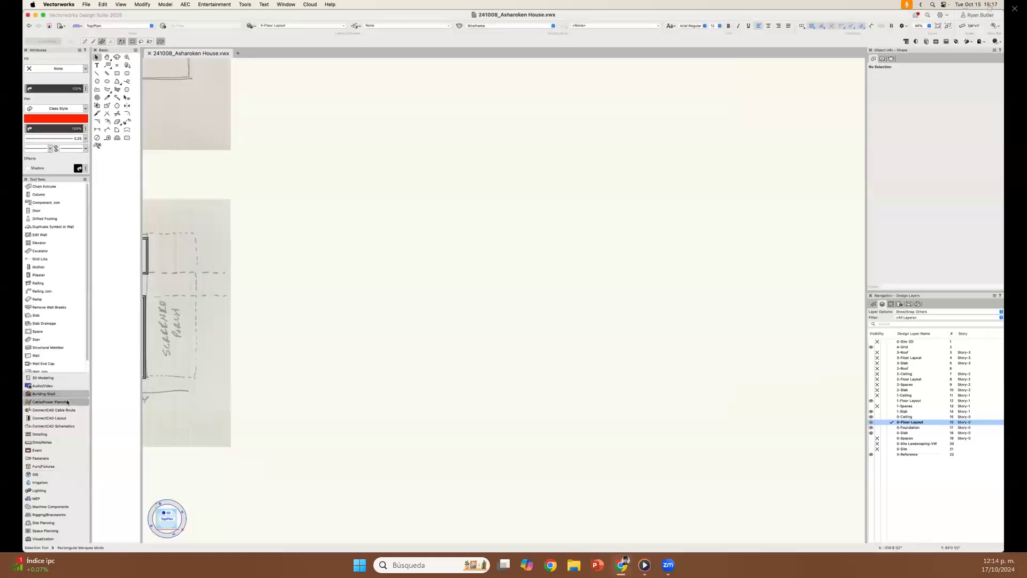
pyautogui.click(60, 360)
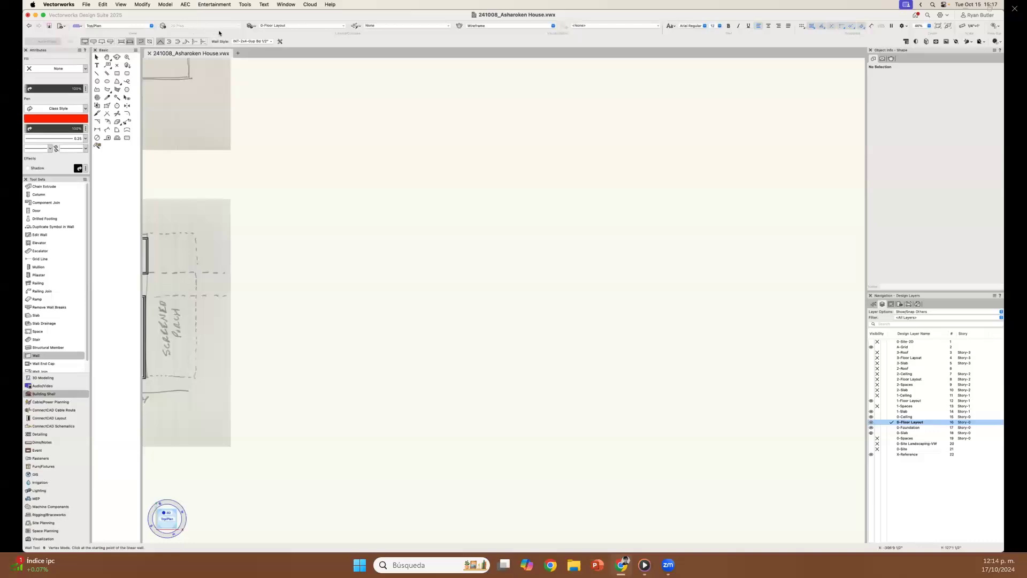
pyautogui.click(269, 42)
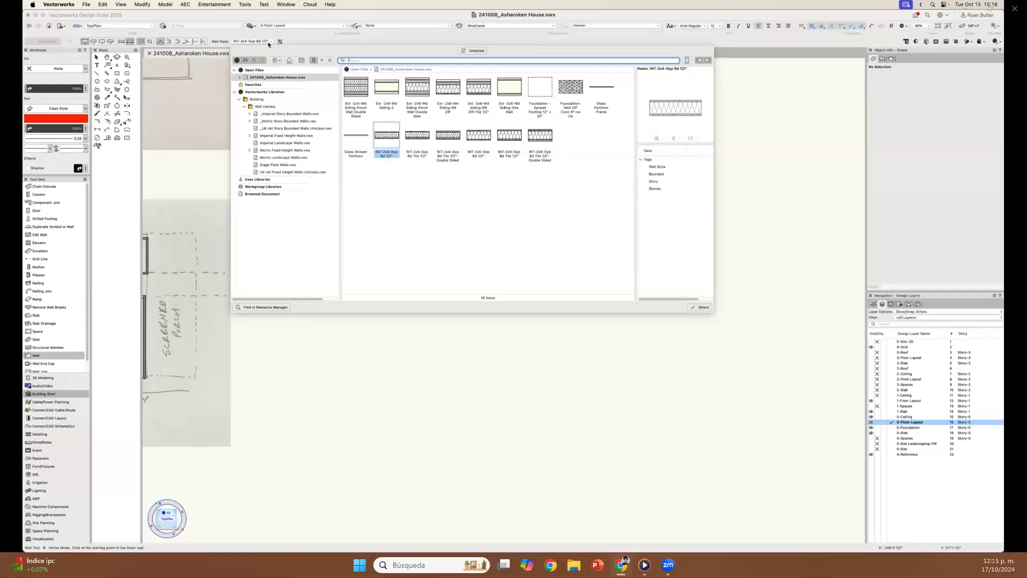
pyautogui.click(272, 115)
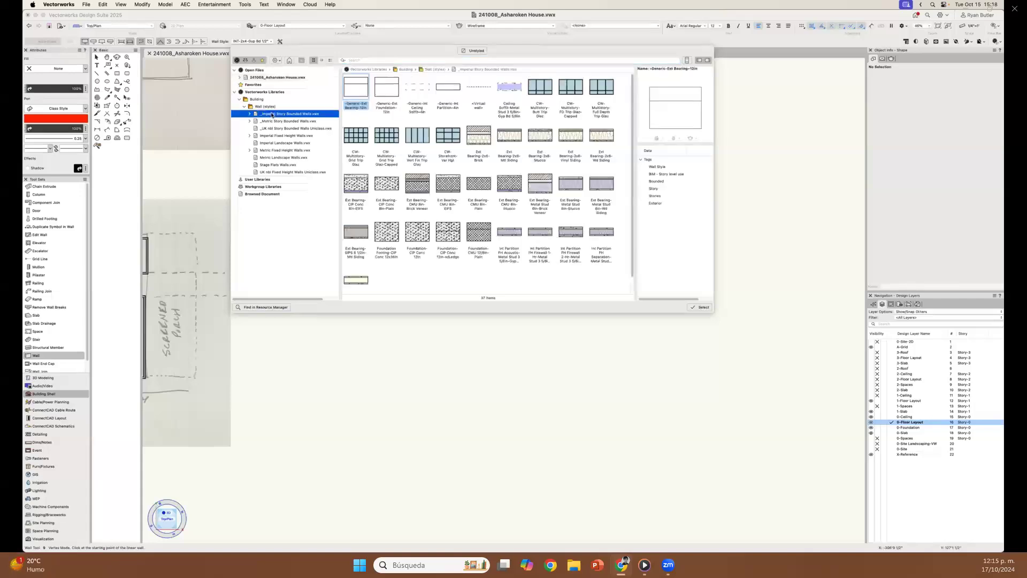
pyautogui.click(447, 87)
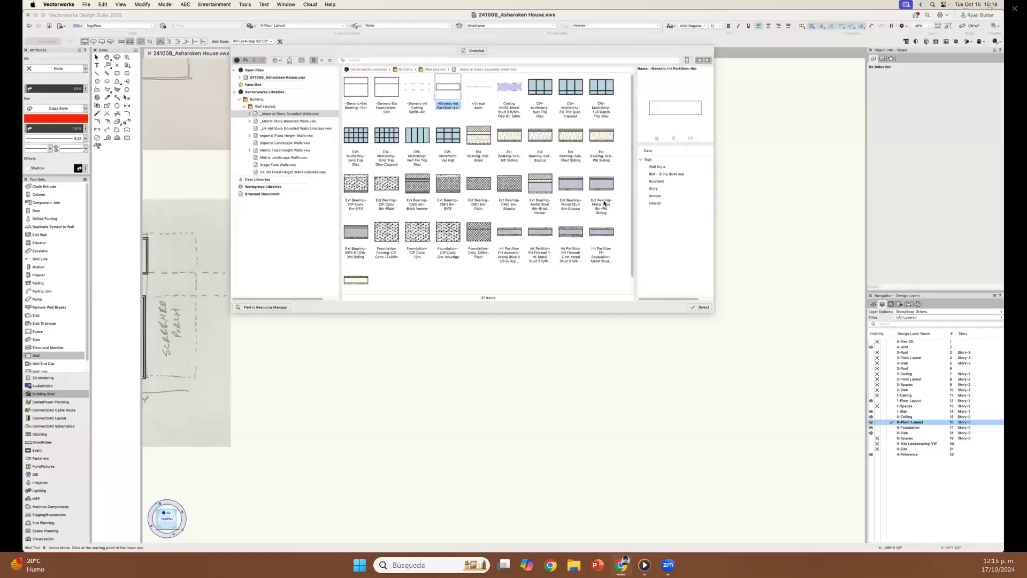
pyautogui.press('Return')
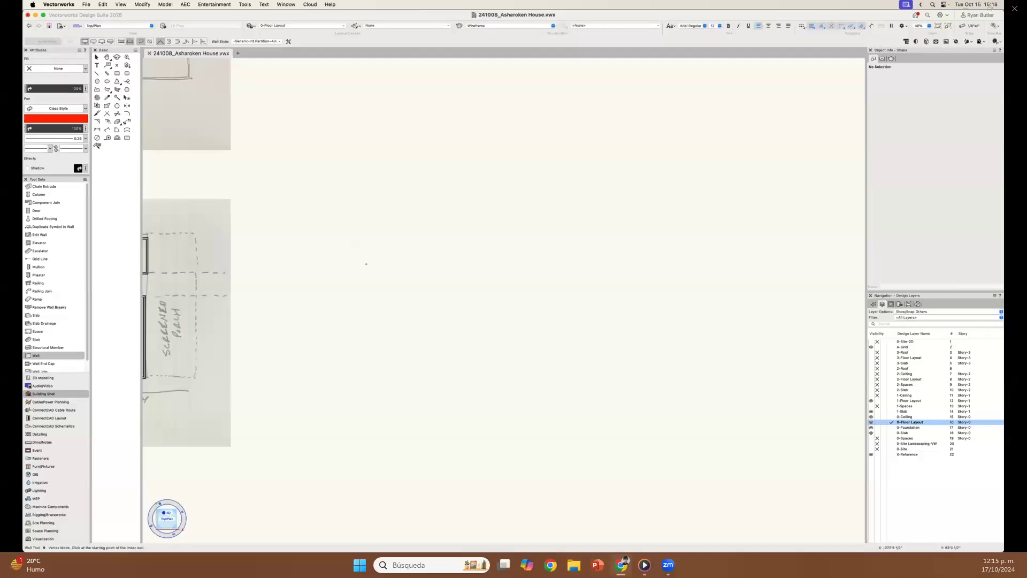
# - Draw a closed six-wall loop with an upper wall about 41 ft long, a short horizontal stub, and a diagonal closing wall
pyautogui.click(287, 224)
pyautogui.click(487, 225)
pyautogui.click(487, 350)
pyautogui.click(313, 349)
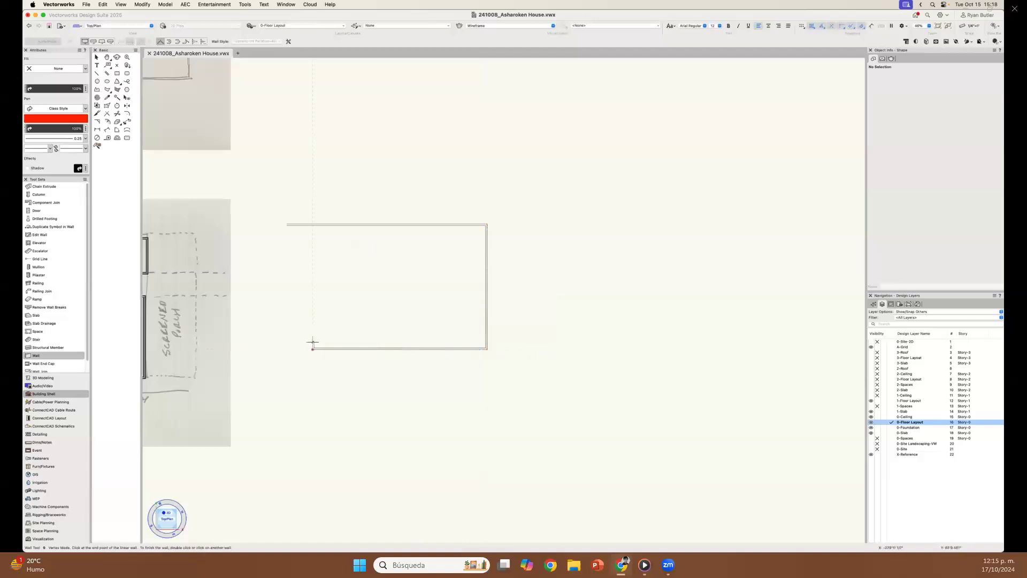
pyautogui.click(313, 241)
pyautogui.click(261, 241)
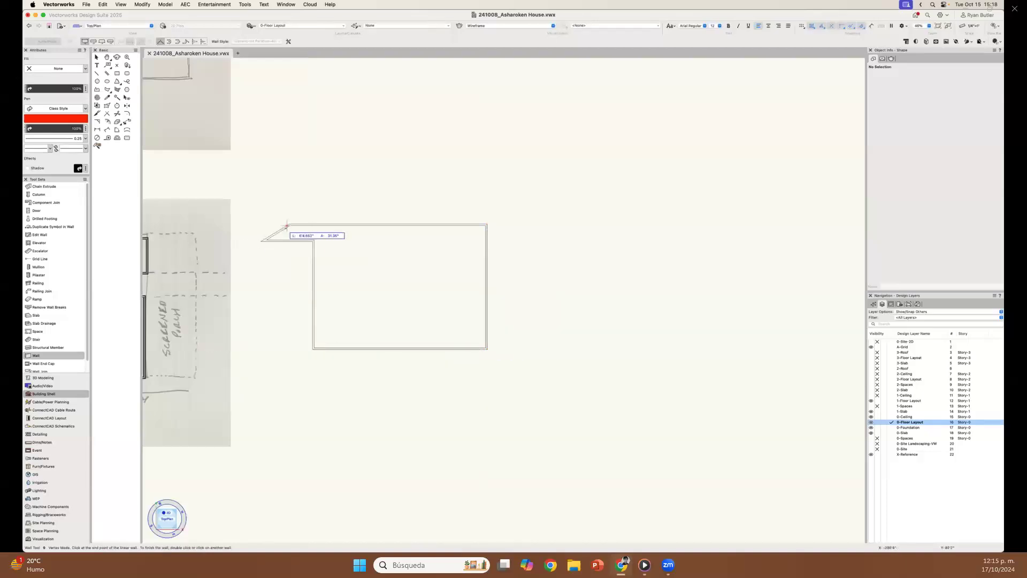
pyautogui.click(286, 225)
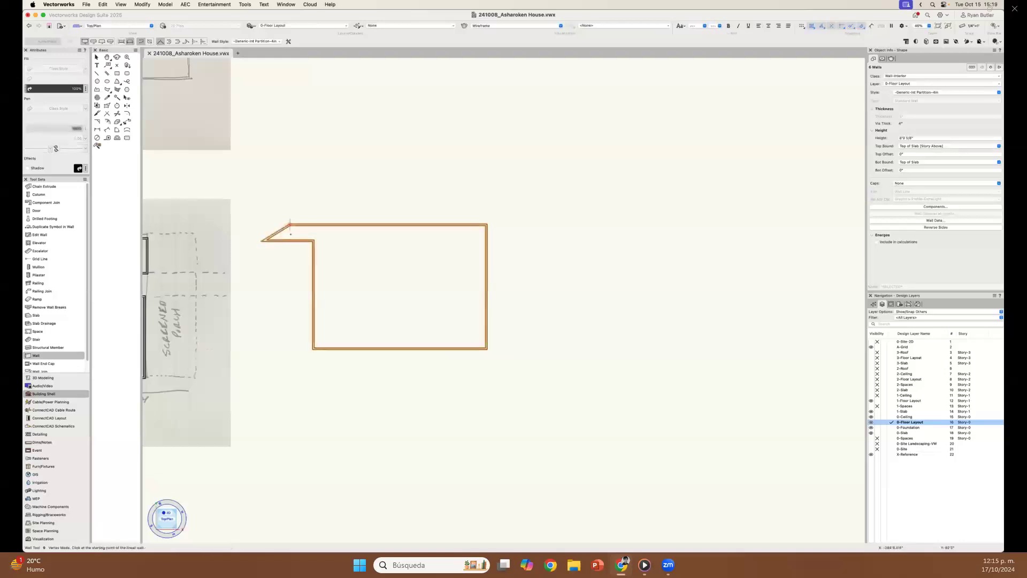
pyautogui.scroll(5, 320, 251)
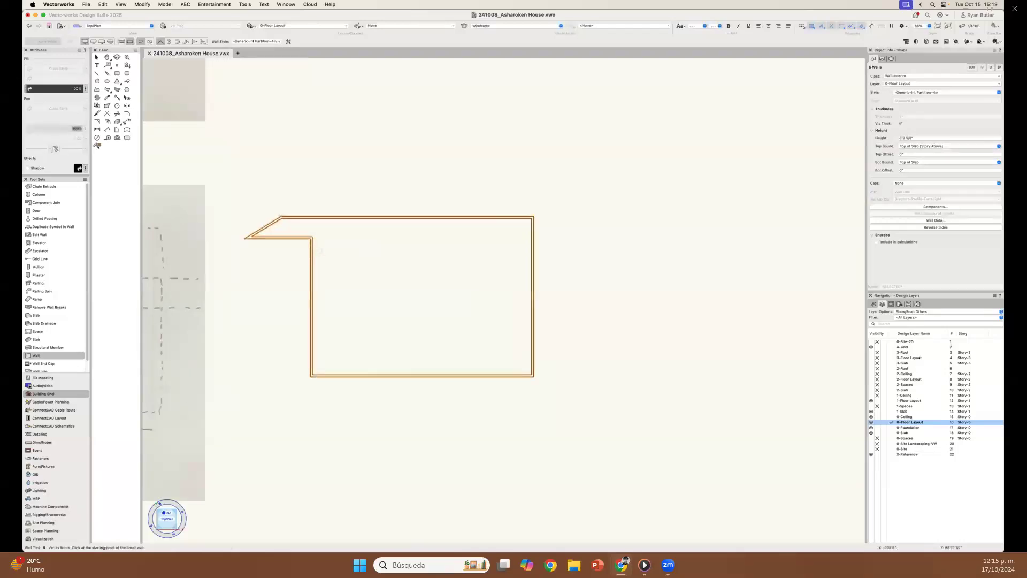
pyautogui.moveTo(367, 267); pyautogui.dragTo(374, 252, button='middle')
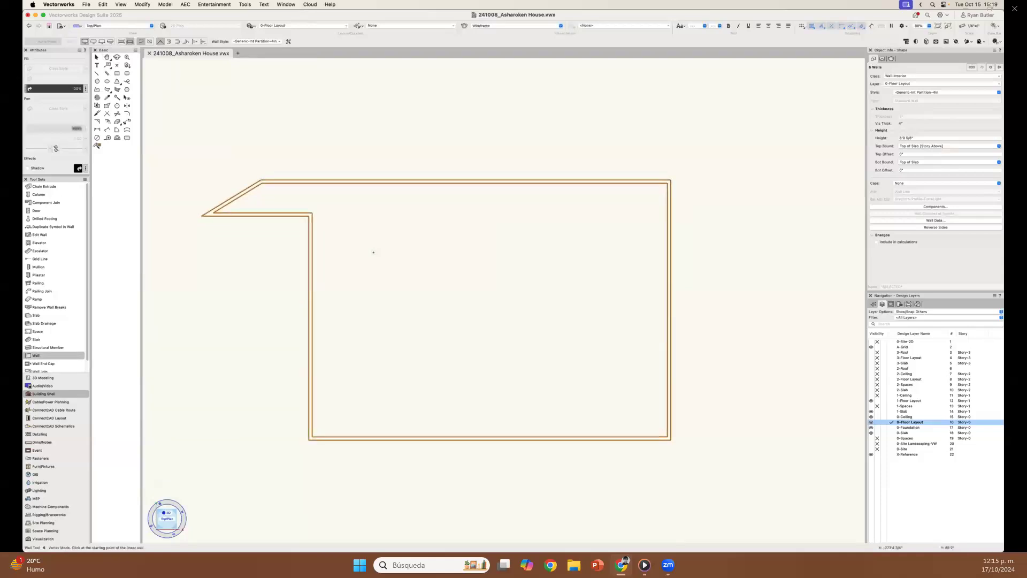
# - Select the loop's long upper wall to check its style and height bounds, and deselect it
pyautogui.press('x')
pyautogui.click(378, 257)
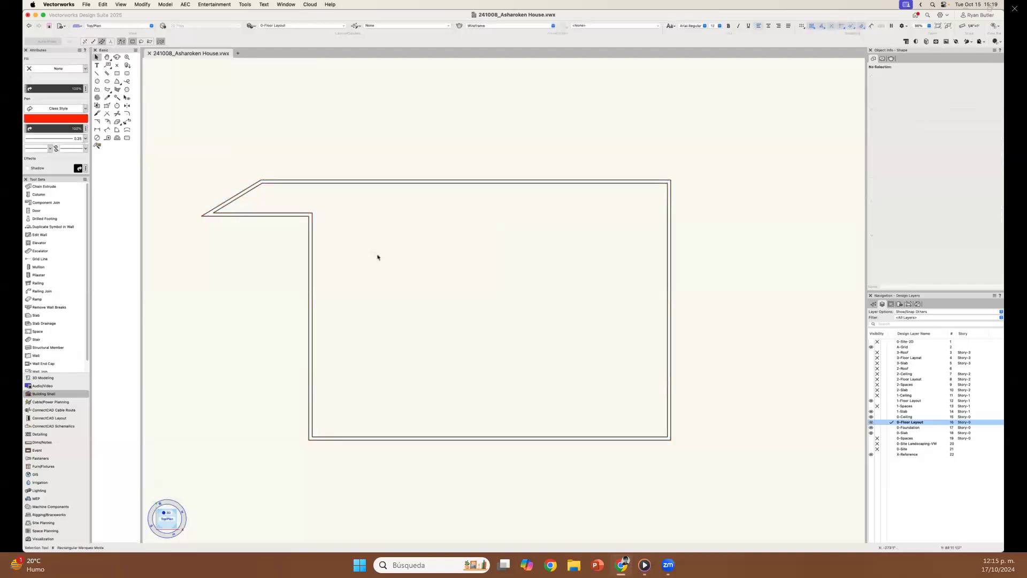
pyautogui.click(551, 182)
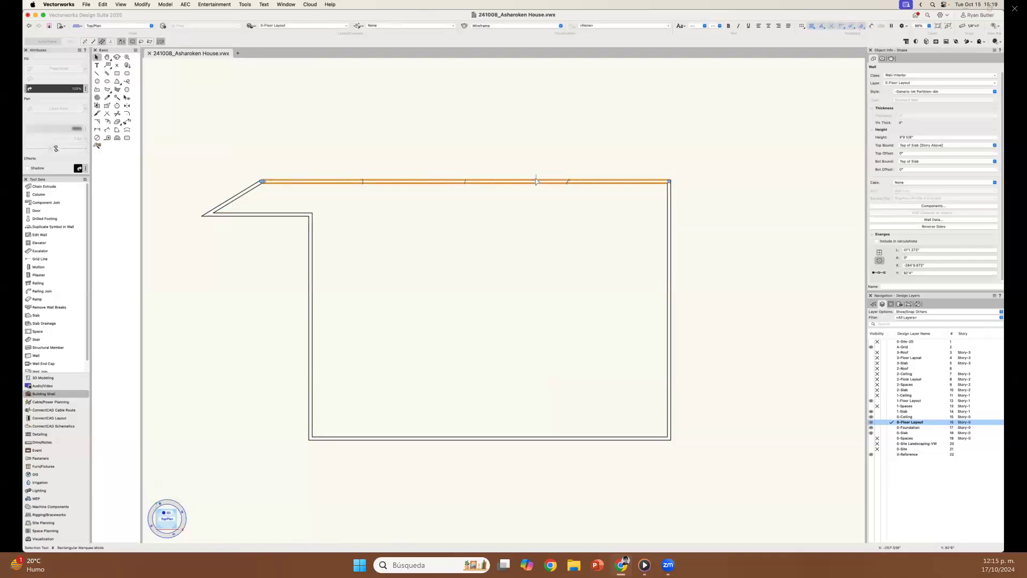
pyautogui.click(538, 207)
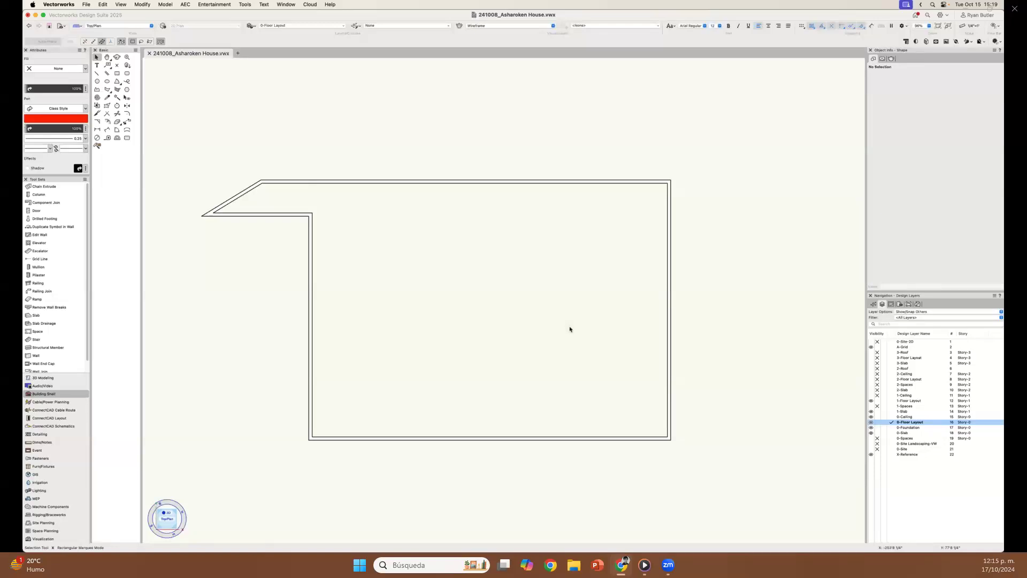
pyautogui.press('e')
pyautogui.click(117, 4)
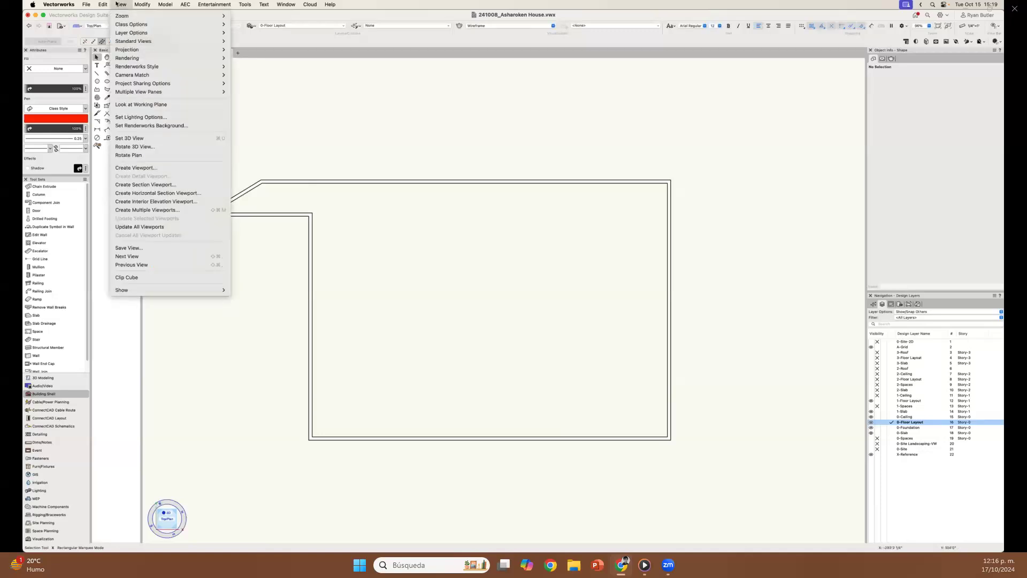
pyautogui.moveTo(127, 50)
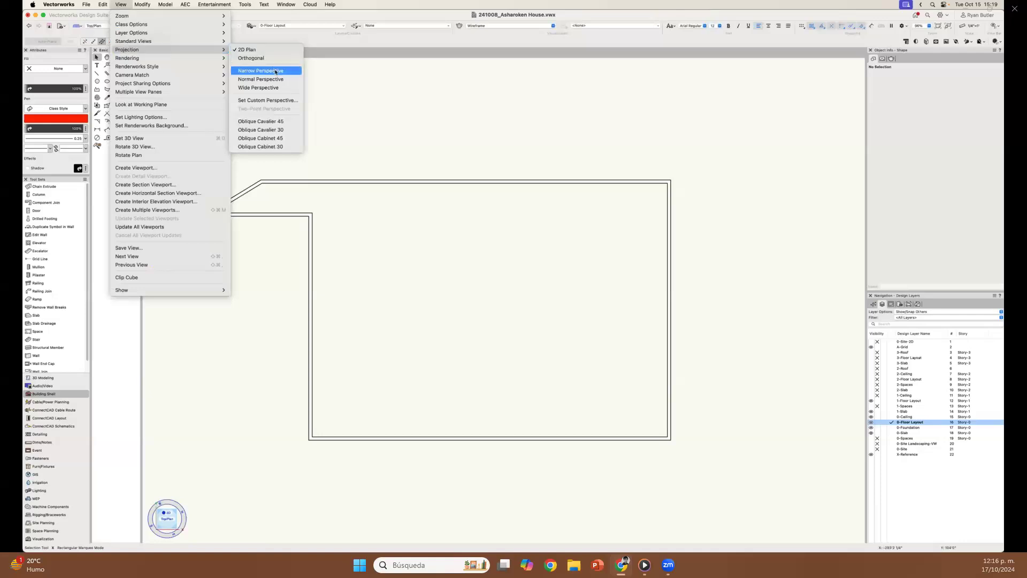
pyautogui.click(348, 104)
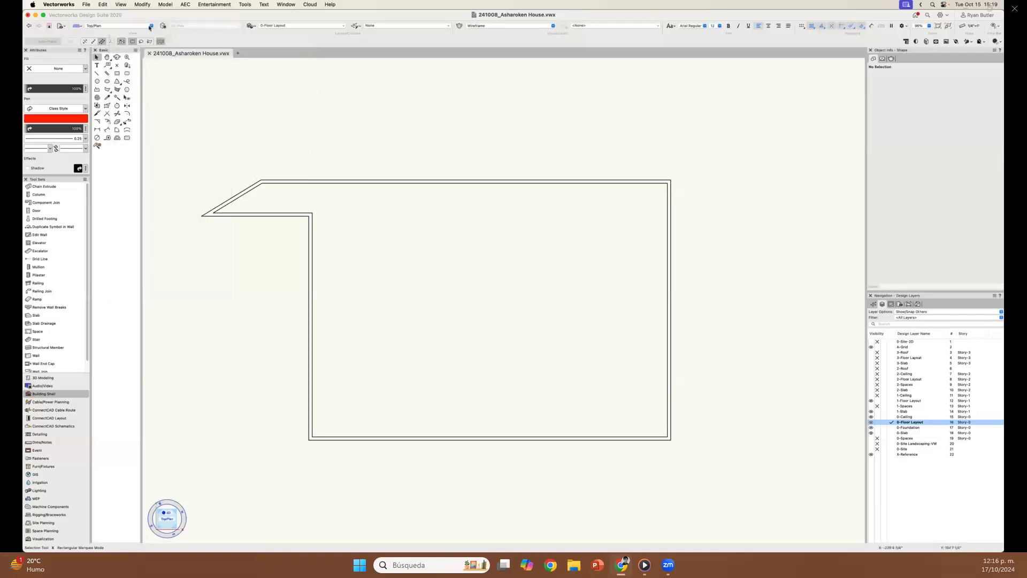
pyautogui.click(150, 26)
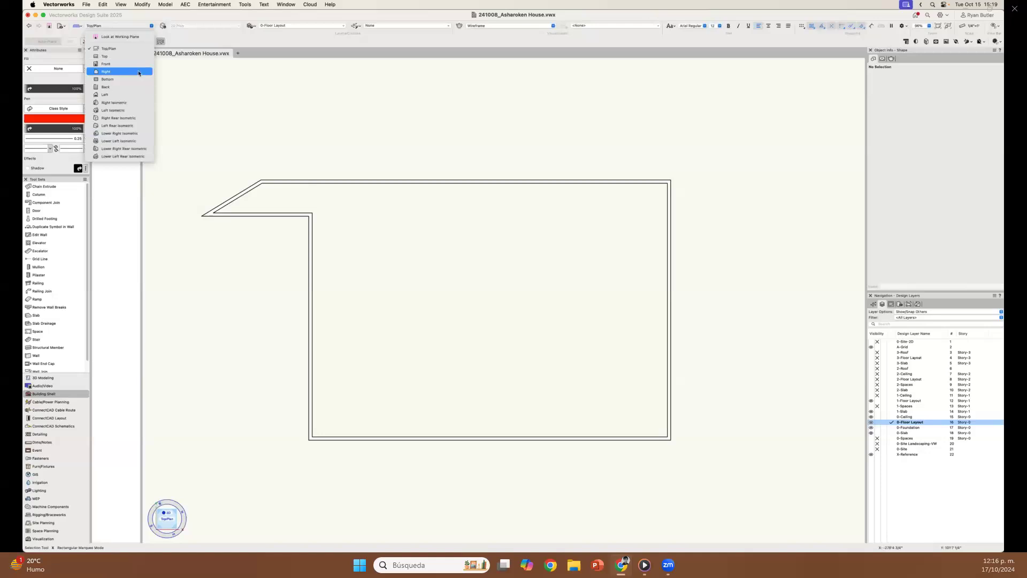
pyautogui.click(246, 146)
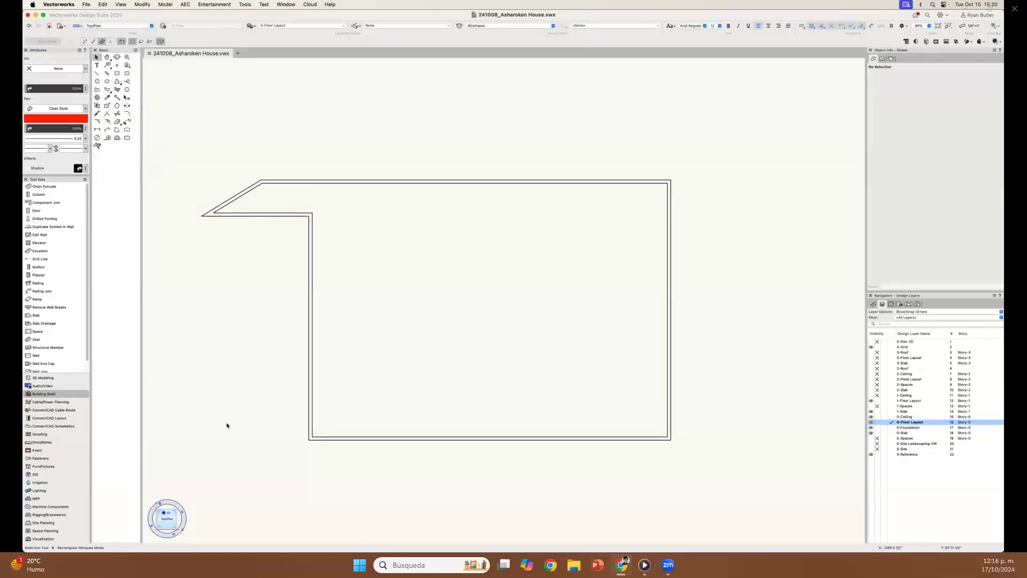
# - Examine the wall loop in 3D from custom, top, right isometric and right views, and return to Top/Plan
pyautogui.click(169, 524)
pyautogui.moveTo(169, 521); pyautogui.dragTo(168, 519)
pyautogui.moveTo(497, 470); pyautogui.dragTo(502, 307, button='middle')
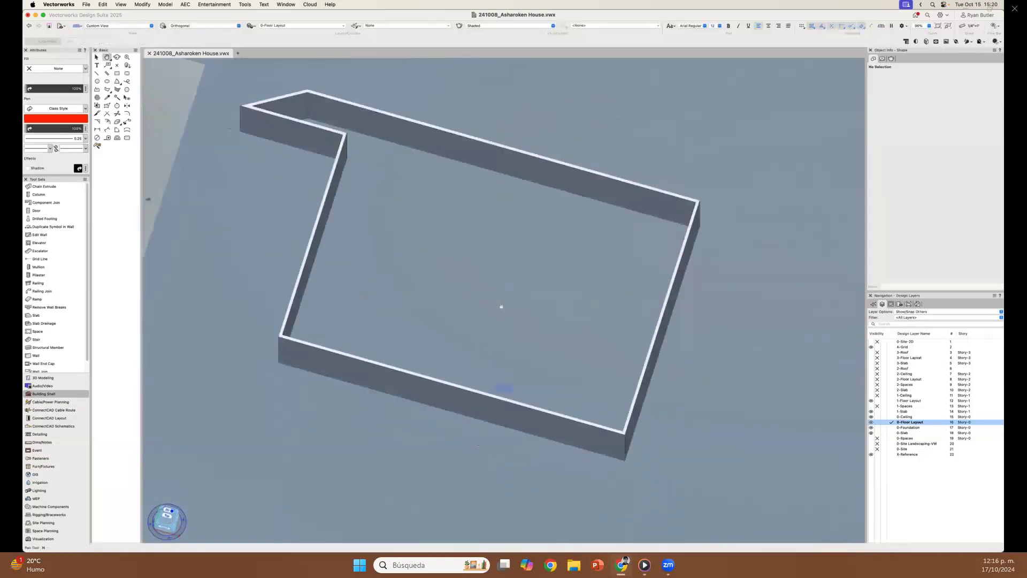
pyautogui.moveTo(169, 520); pyautogui.dragTo(166, 516)
pyautogui.click(167, 521)
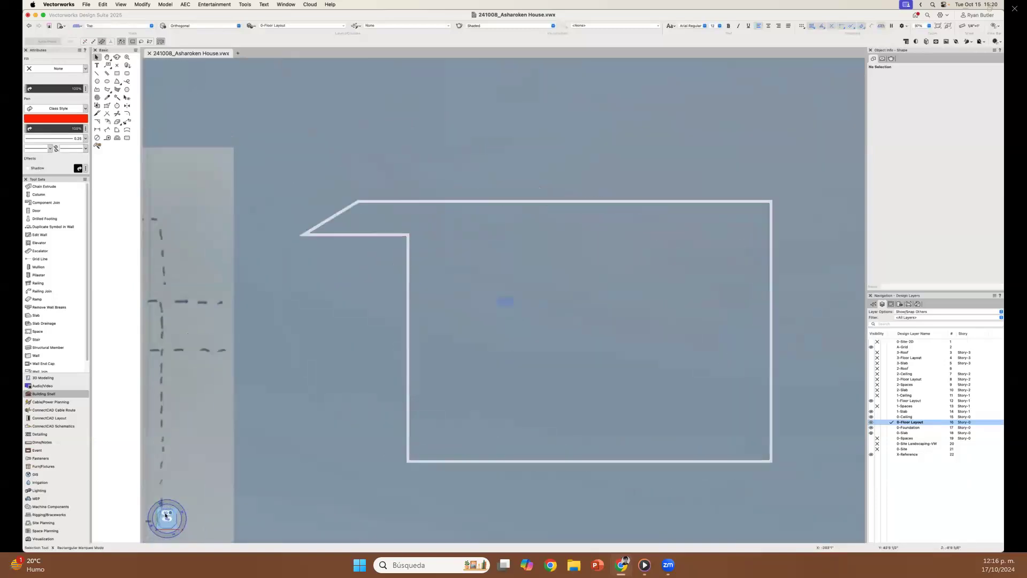
pyautogui.click(169, 515)
pyautogui.click(169, 515)
pyautogui.click(175, 530)
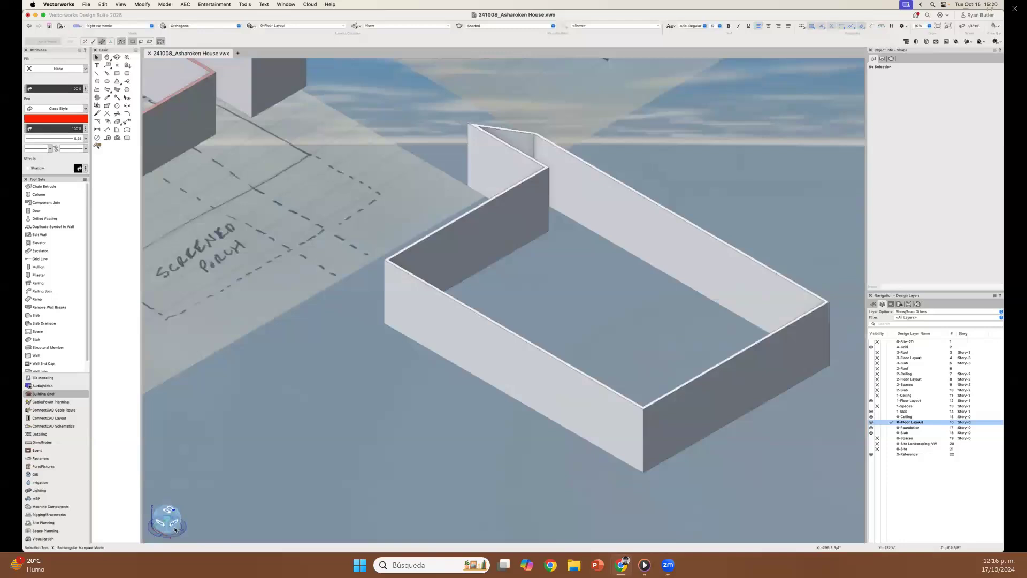
pyautogui.click(178, 526)
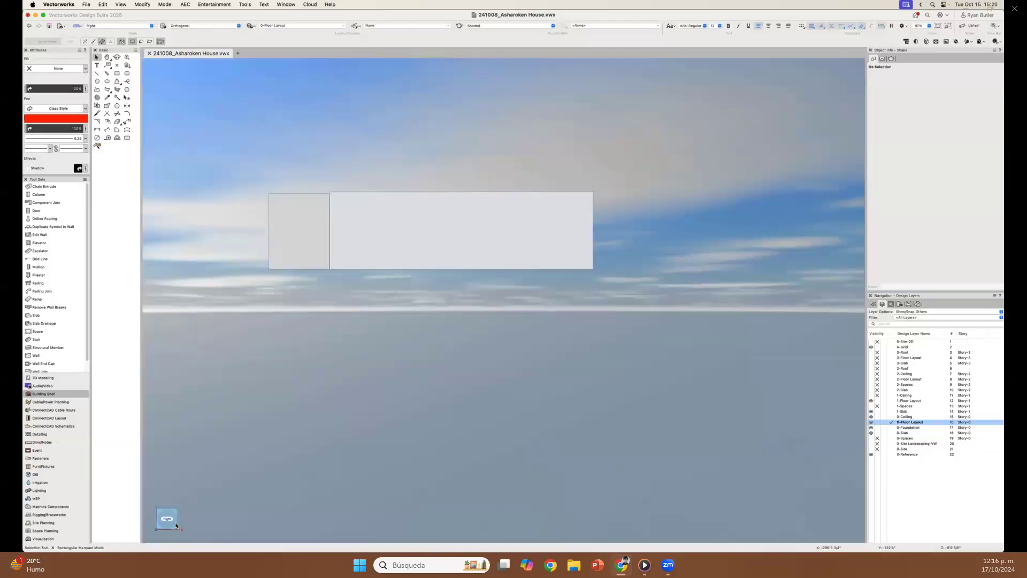
pyautogui.moveTo(164, 511); pyautogui.dragTo(190, 531)
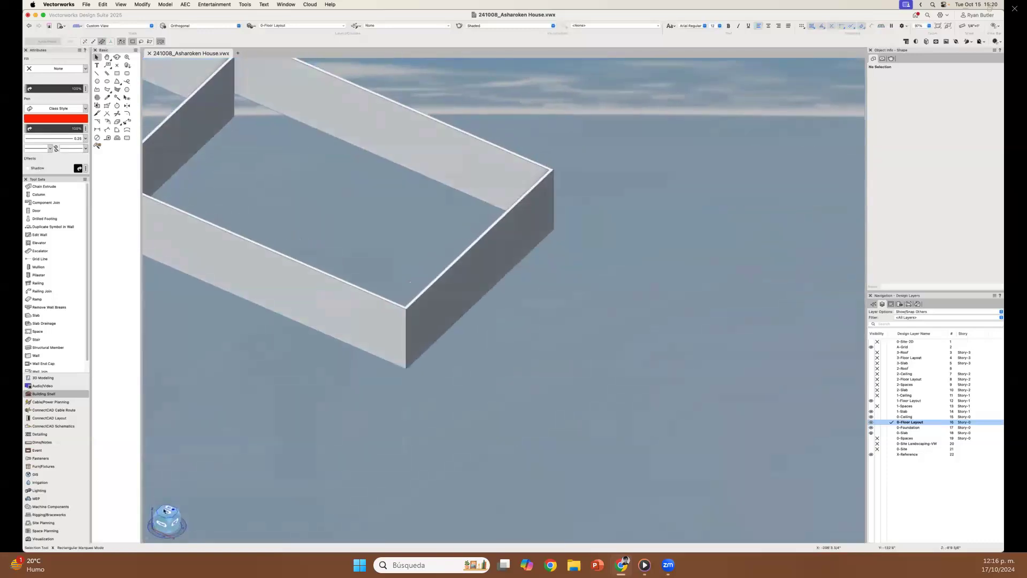
pyautogui.click(164, 511)
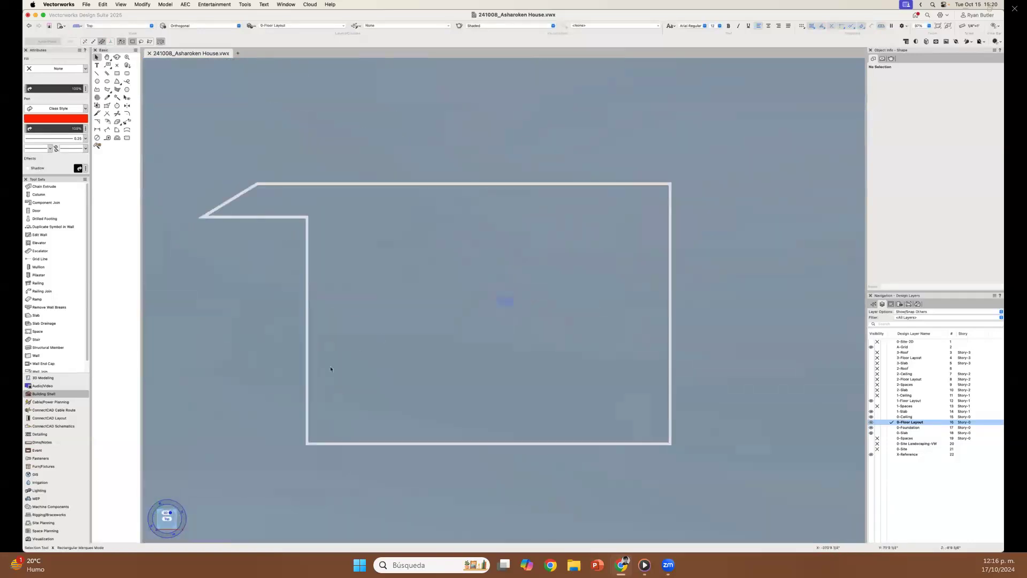
pyautogui.click(166, 516)
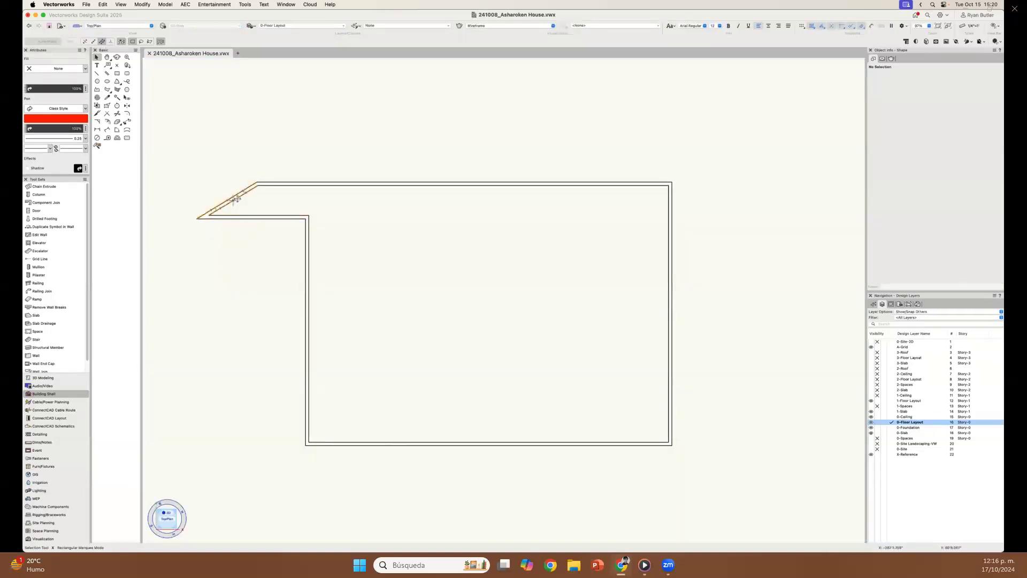
# - Delete the diagonal wall and the short horizontal stub wall from the loop's upper-left corner
pyautogui.click(236, 199)
pyautogui.press('Delete')
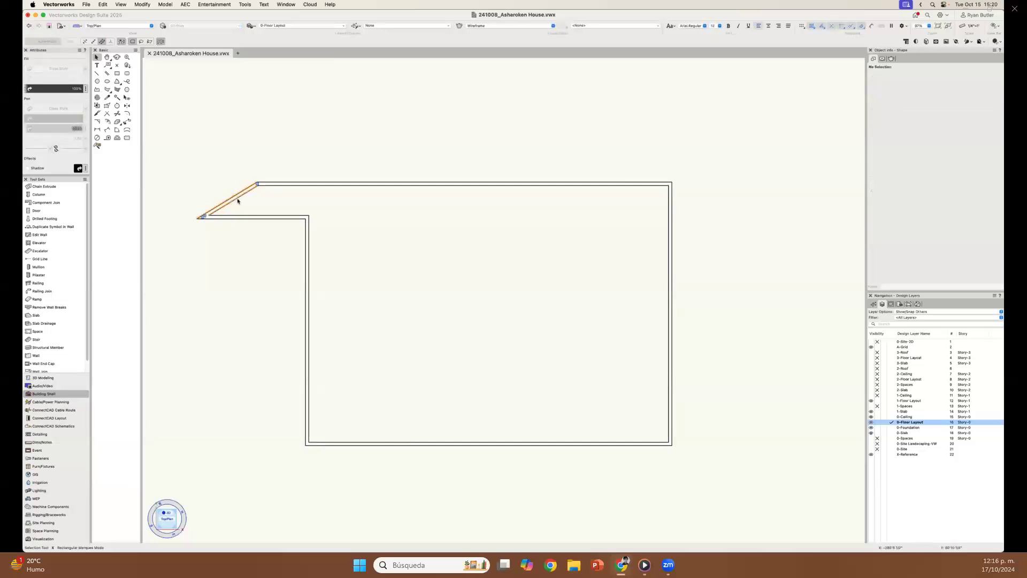
pyautogui.click(248, 216)
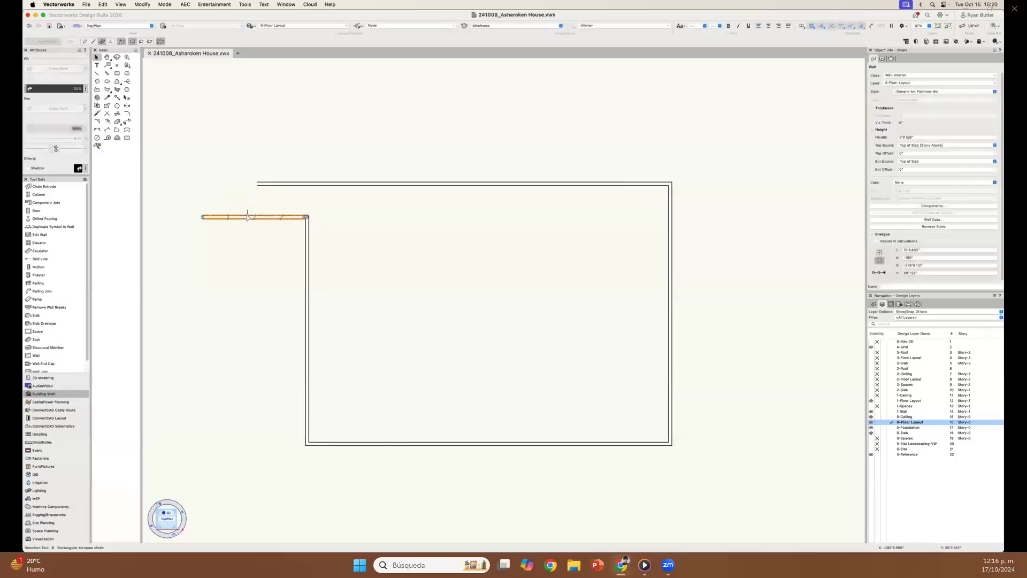
pyautogui.press('Delete')
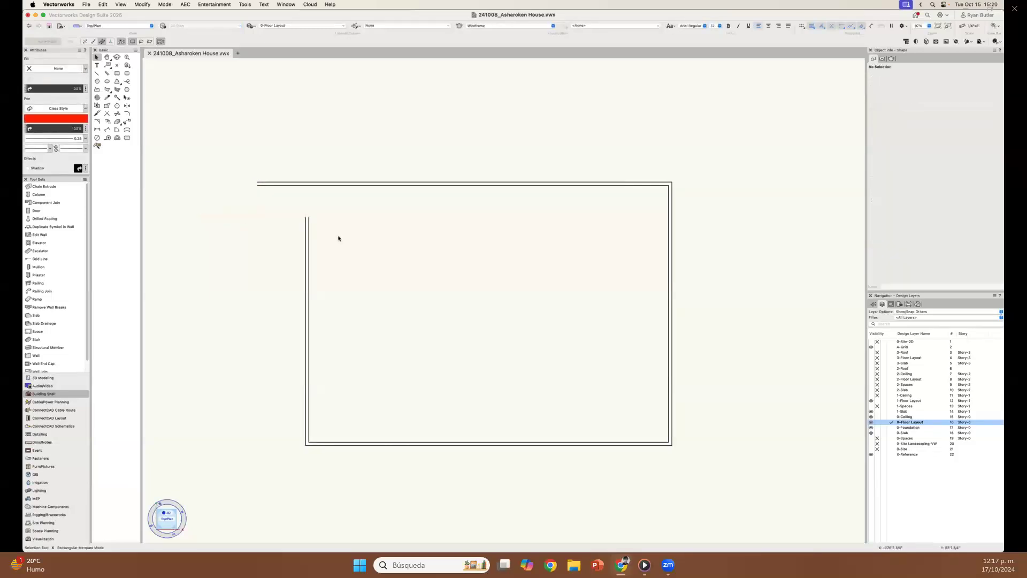
# - Extend the upper end of the left vertical wall to meet the long upper wall
pyautogui.click(308, 218)
pyautogui.moveTo(308, 216); pyautogui.dragTo(308, 184)
pyautogui.click(331, 200)
# - Join the left vertical wall and the upper wall into a clean corner with the Wall Join tool's L Join mode
pyautogui.scroll(5, 303, 177)
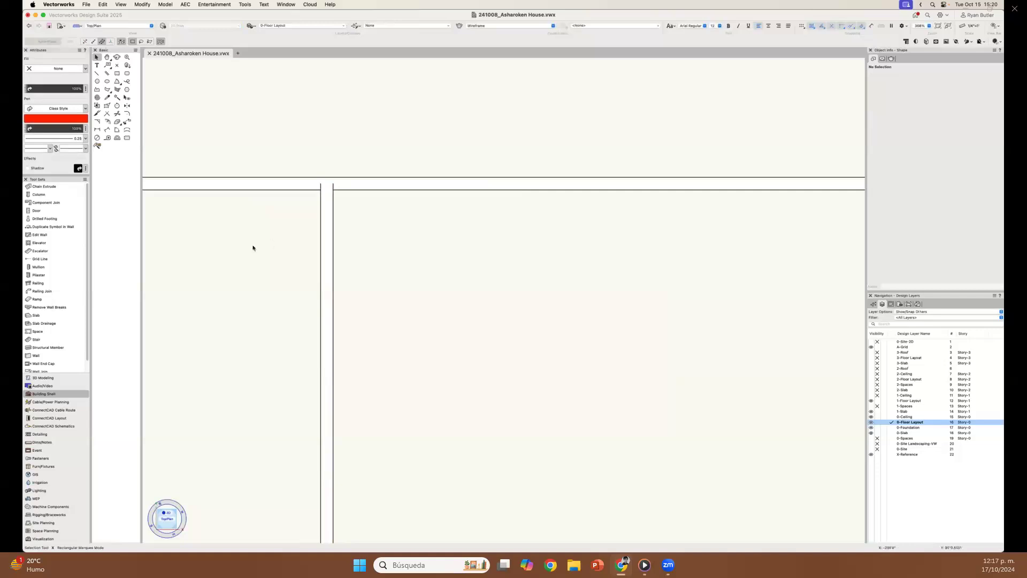
pyautogui.scroll(-1, 51, 348)
pyautogui.scroll(-1, 49, 358)
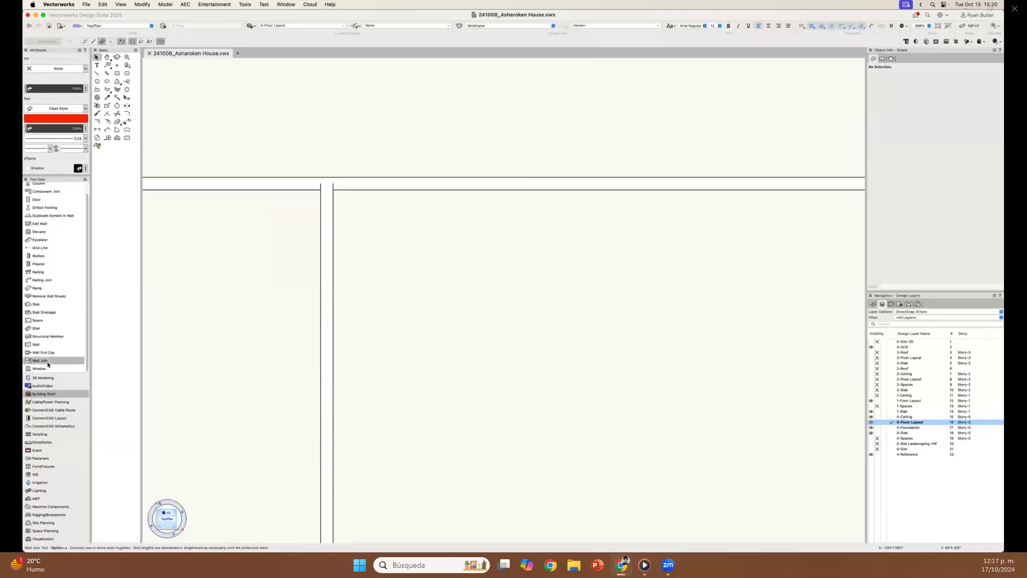
pyautogui.click(48, 361)
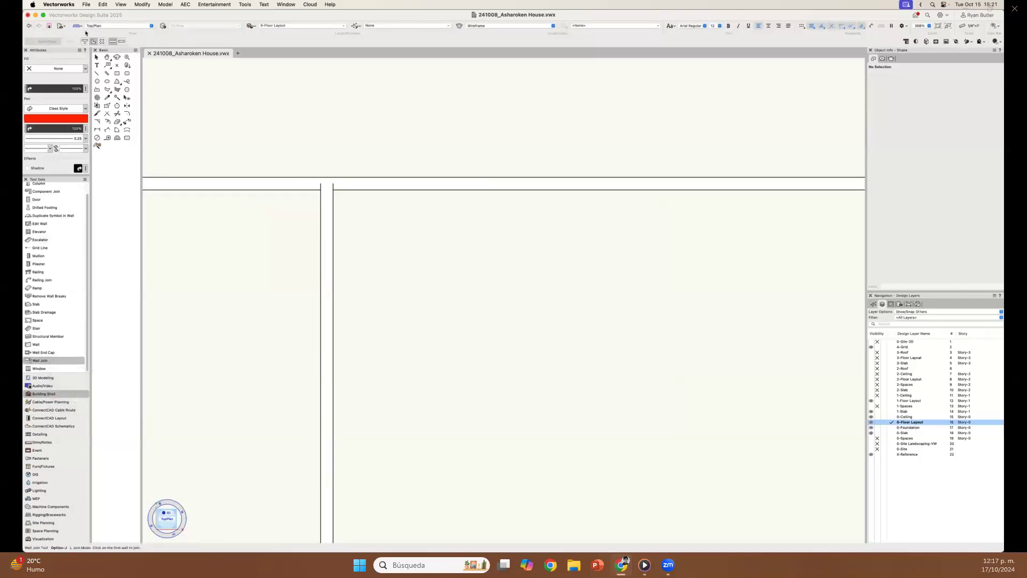
pyautogui.click(349, 188)
pyautogui.click(349, 188)
pyautogui.scroll(-5, 376, 270)
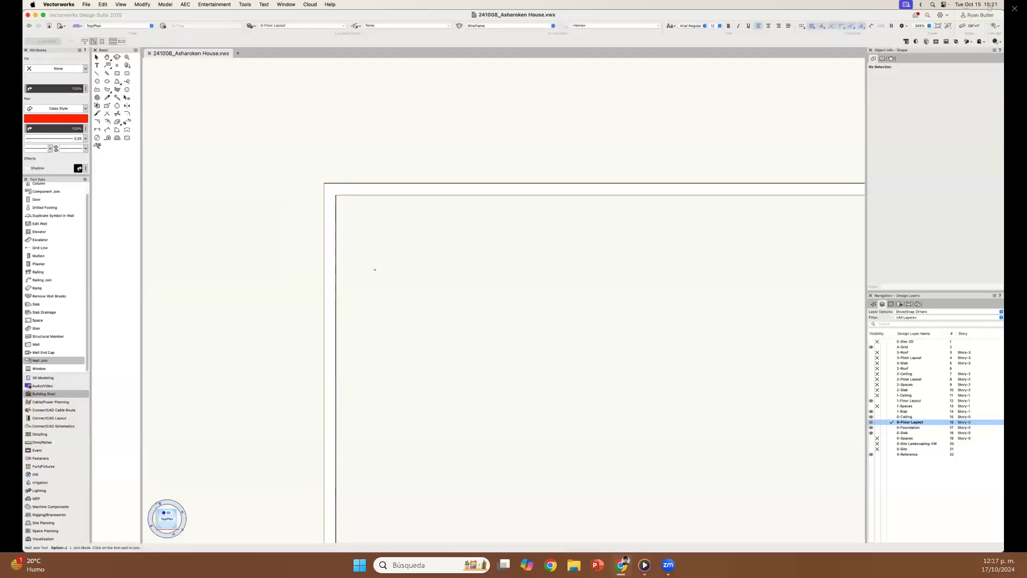
# - Draw a zigzag of three connected interior walls inside the loop, starting near the middle and ending at the upper wall
pyautogui.moveTo(448, 311); pyautogui.dragTo(404, 268, button='middle')
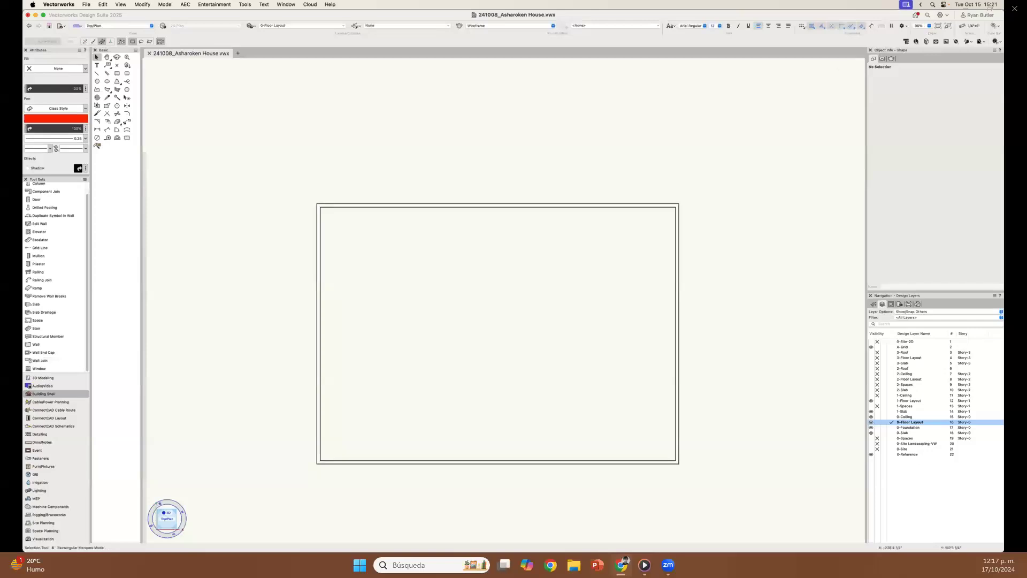
pyautogui.click(907, 43)
pyautogui.press('9')
pyautogui.click(516, 292)
pyautogui.click(450, 242)
pyautogui.click(365, 293)
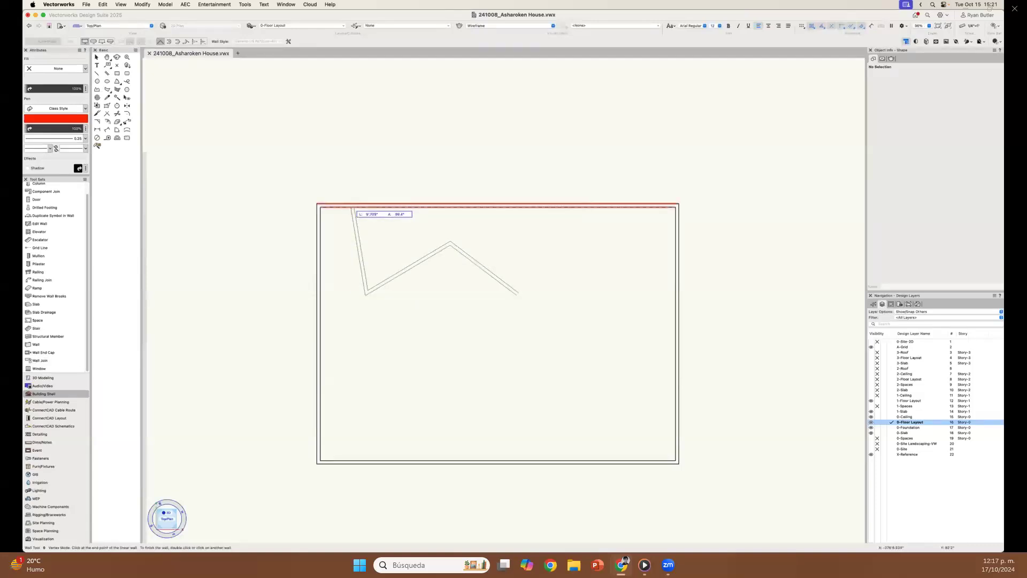
pyautogui.click(353, 207)
pyautogui.press('x')
pyautogui.press('x')
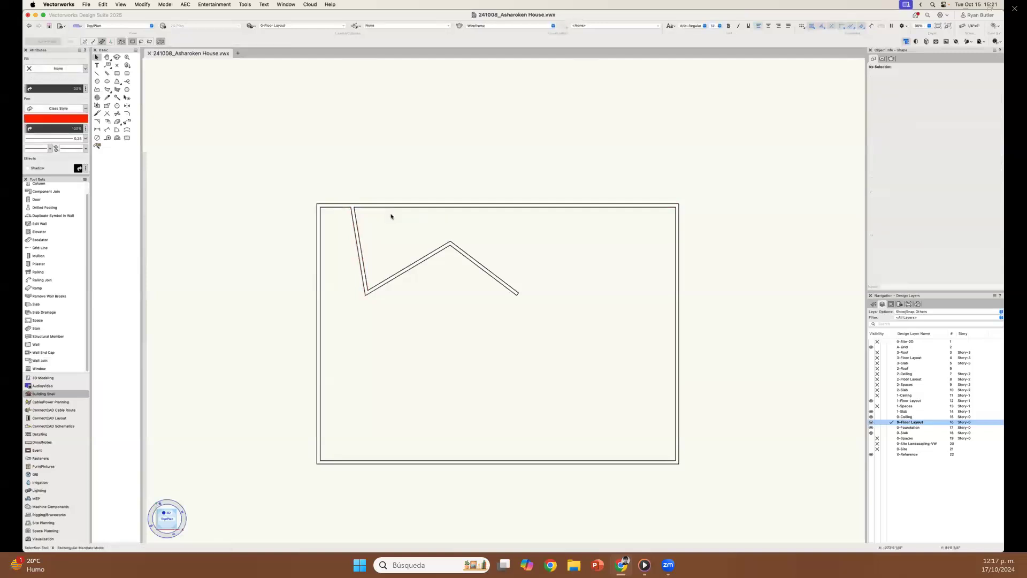
# - Extend the lower end of the zigzag's middle diagonal wall to meet the left vertical wall
pyautogui.scroll(4, 392, 216)
pyautogui.scroll(-2, 409, 229)
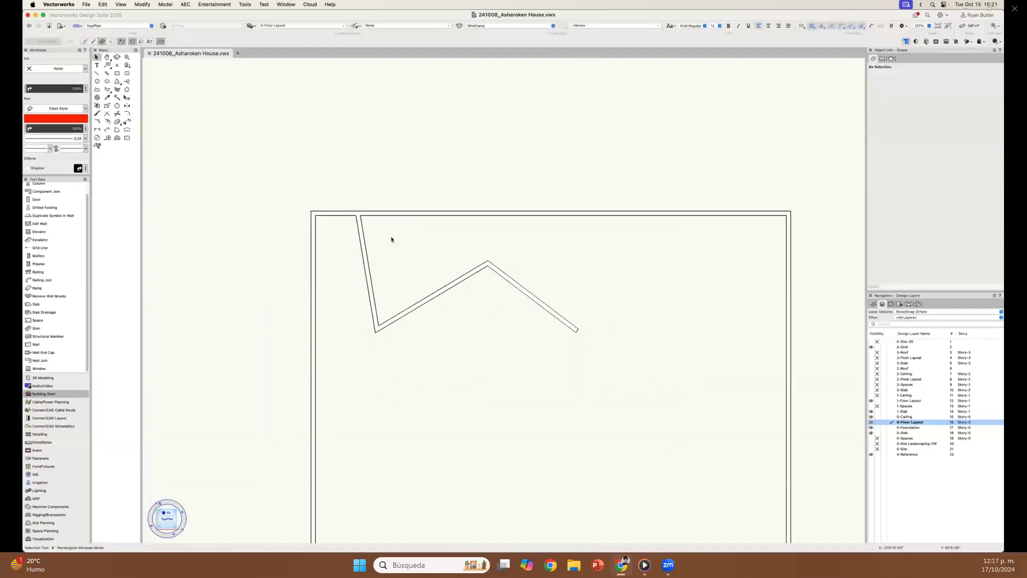
pyautogui.scroll(-2, 392, 239)
pyautogui.click(408, 283)
pyautogui.moveTo(382, 299); pyautogui.dragTo(338, 325)
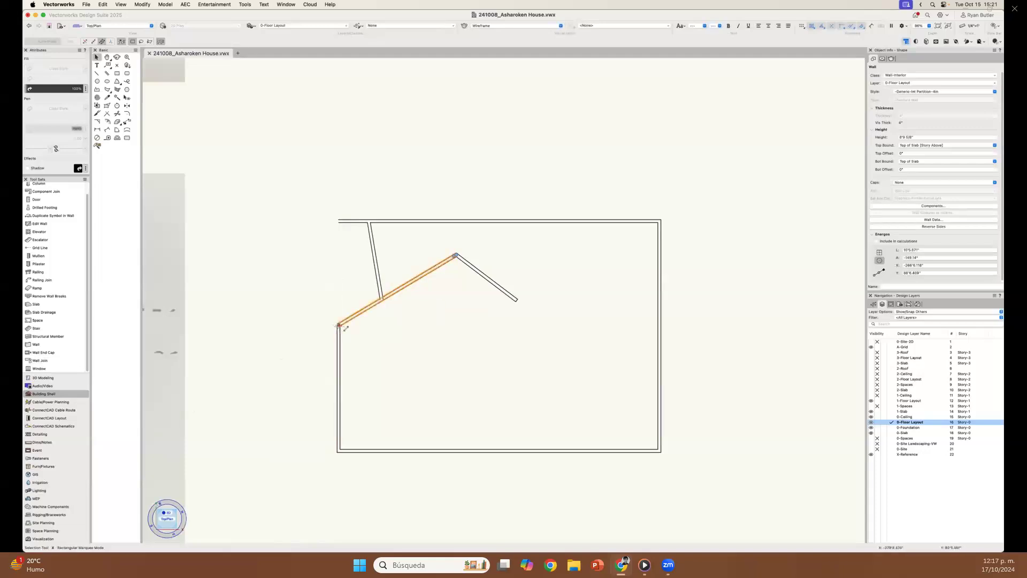
pyautogui.click(359, 338)
pyautogui.scroll(4, 358, 337)
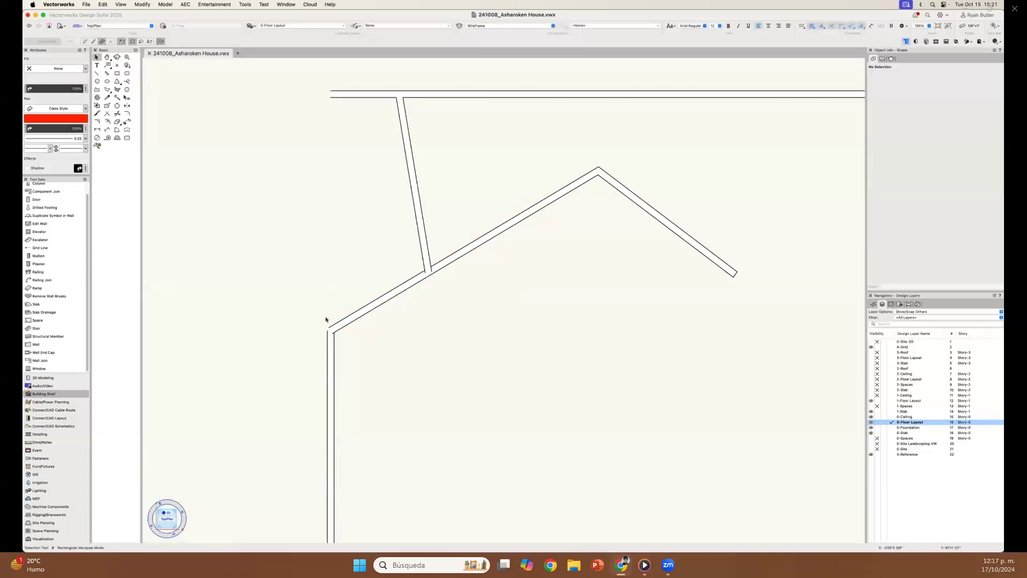
# - L-join the left vertical wall to the long diagonal wall, and the steep short wall to the upper wall
pyautogui.press('j')
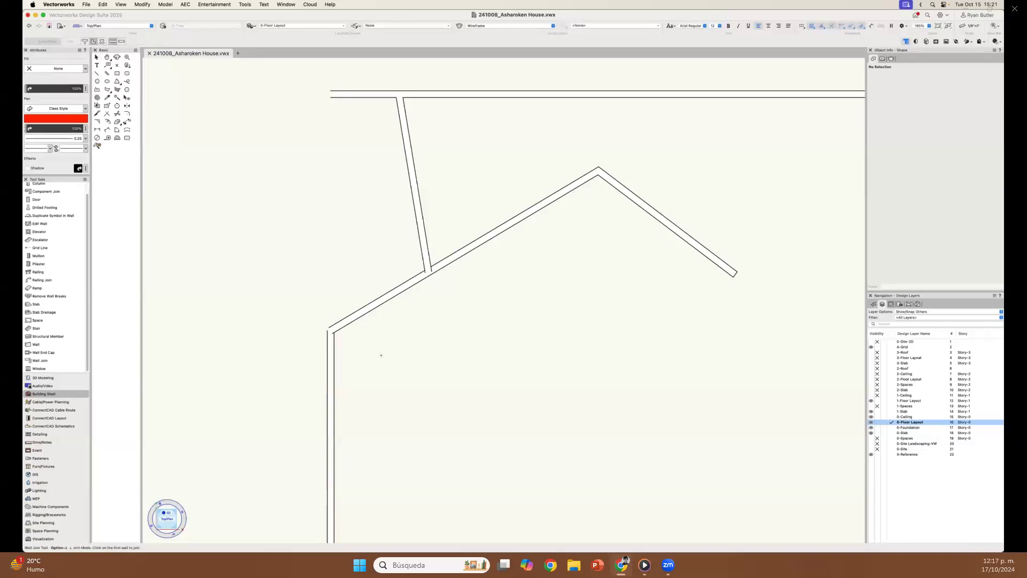
pyautogui.click(334, 348)
pyautogui.click(347, 323)
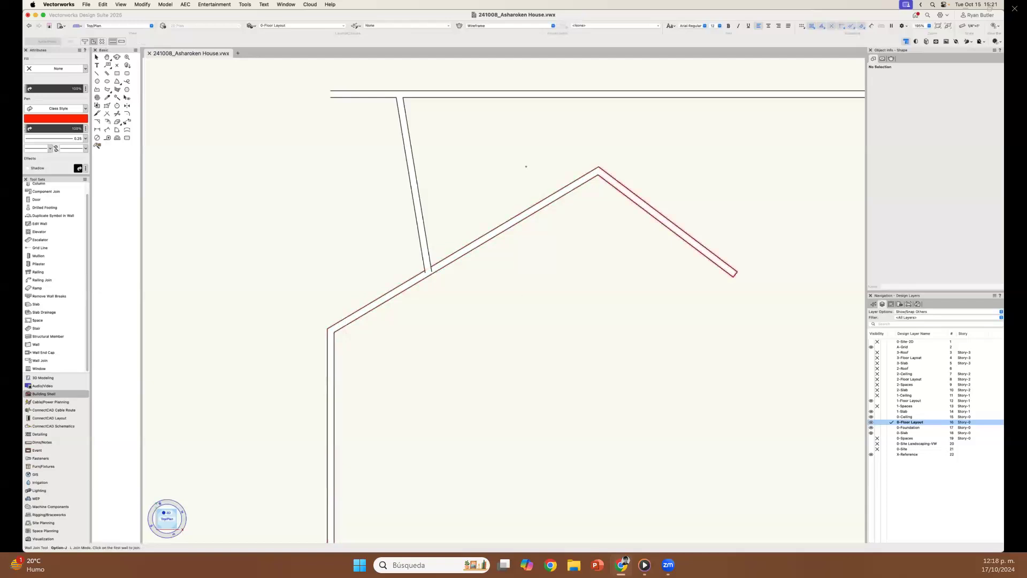
pyautogui.click(412, 101)
pyautogui.click(414, 96)
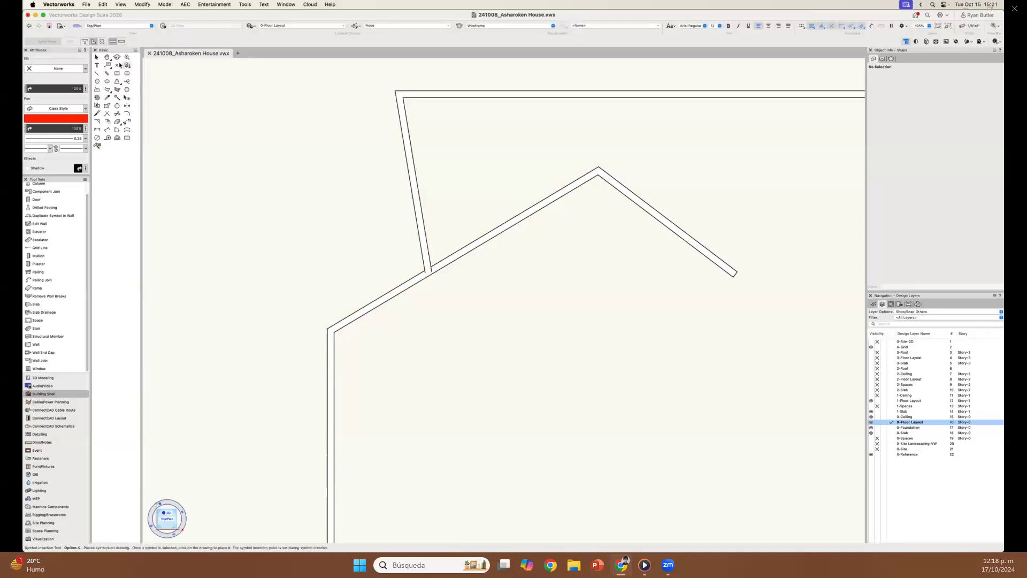
# - Join the steep short wall's lower end to the long diagonal wall with the Wall Join tool's T Join mode
pyautogui.click(84, 41)
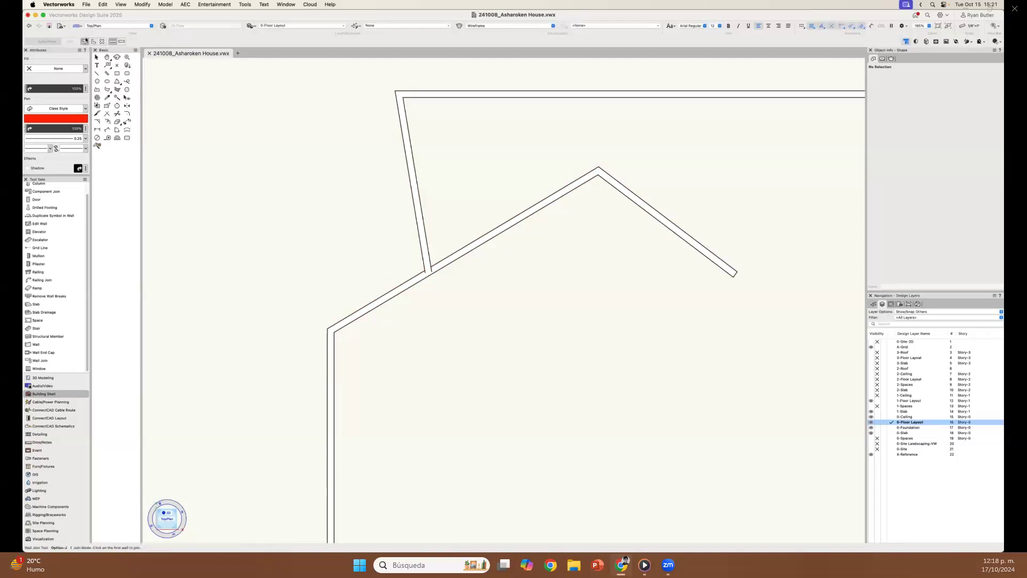
pyautogui.click(422, 240)
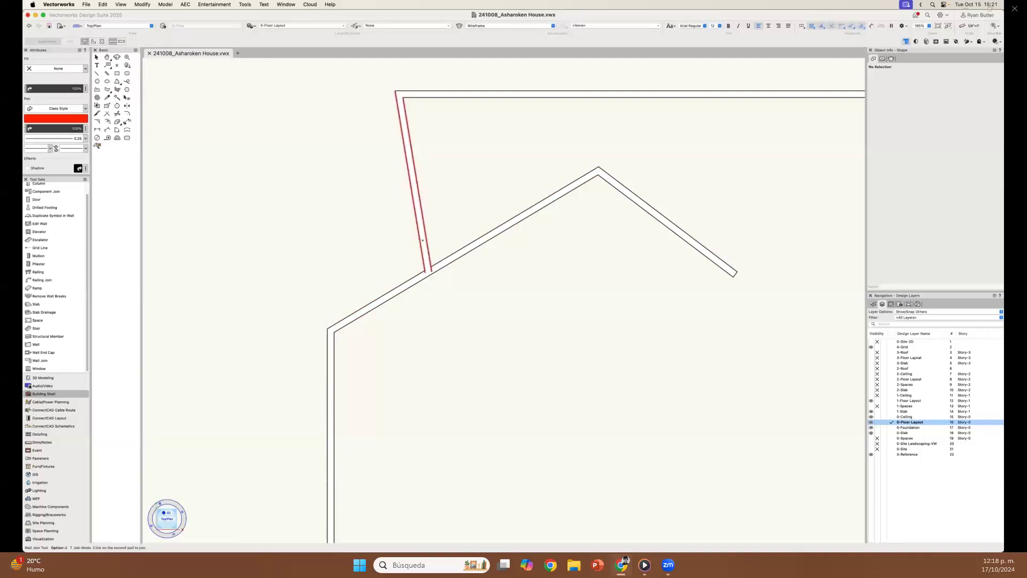
pyautogui.click(411, 282)
pyautogui.press('x')
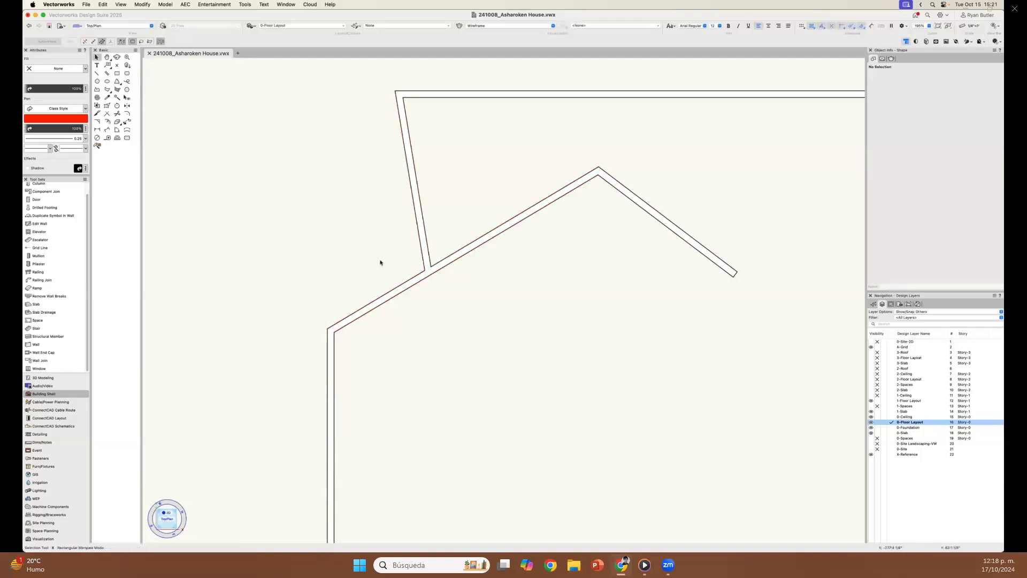
pyautogui.scroll(-3, 381, 263)
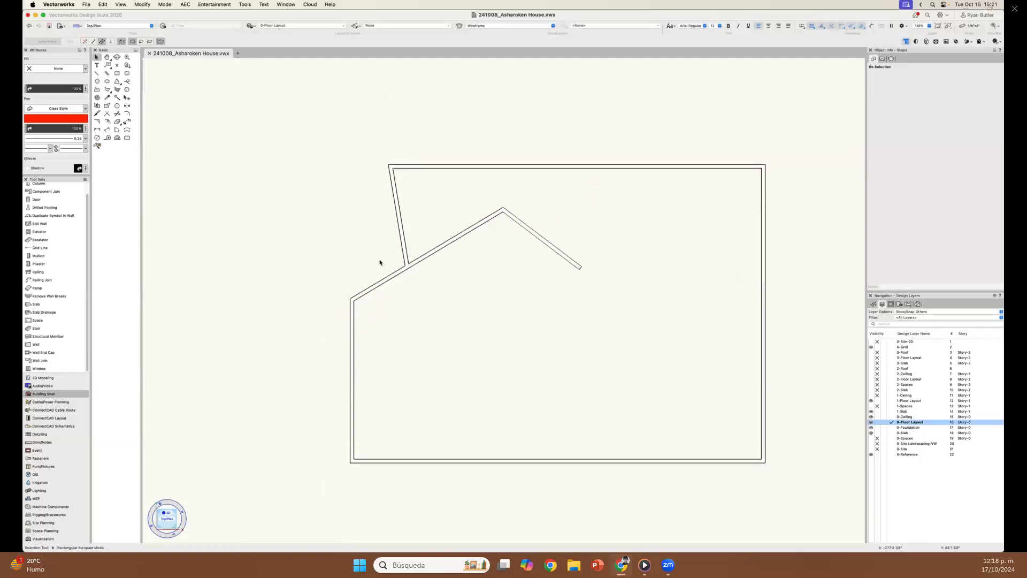
# - Move the long diagonal wall down and to the right, keeping its connections to the adjoining walls
pyautogui.moveTo(526, 312); pyautogui.dragTo(485, 310, button='middle')
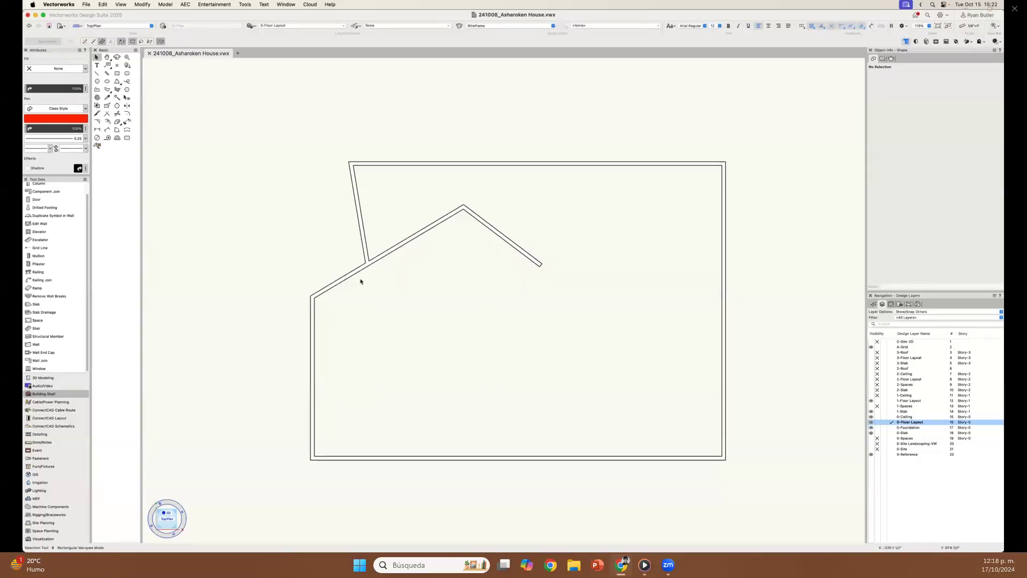
pyautogui.moveTo(403, 246); pyautogui.dragTo(436, 289)
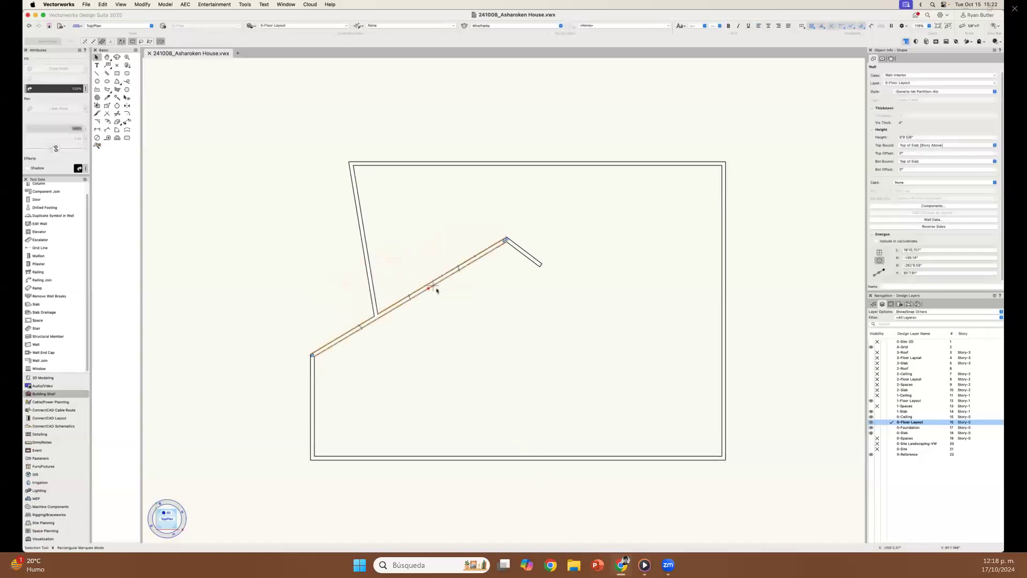
pyautogui.click(478, 333)
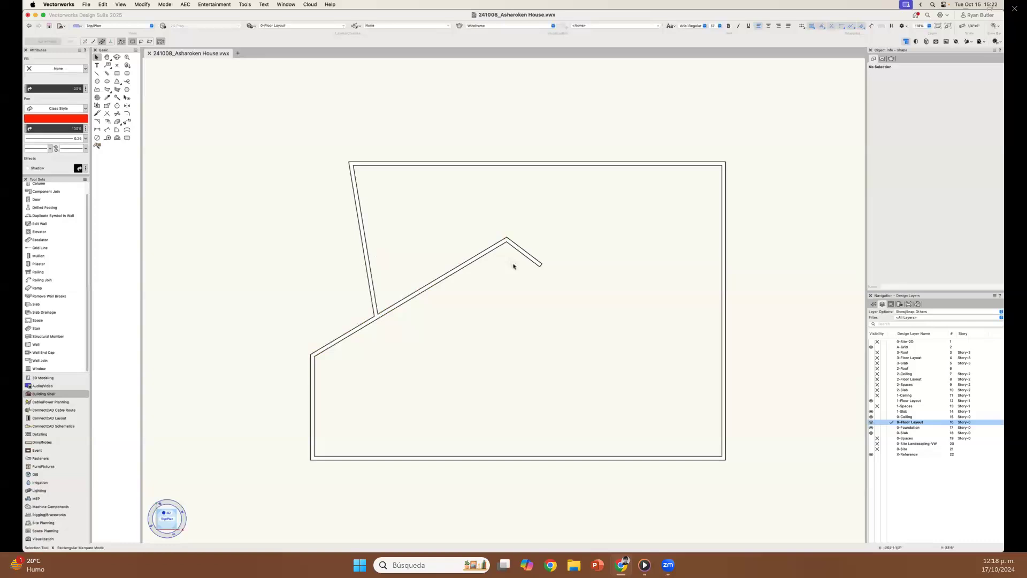
# - Select all the walls and choose the document's Ext -2x6-Wd Siding-R9 ZIP wall style as their replacement
pyautogui.moveTo(514, 266)
pyautogui.click(421, 294)
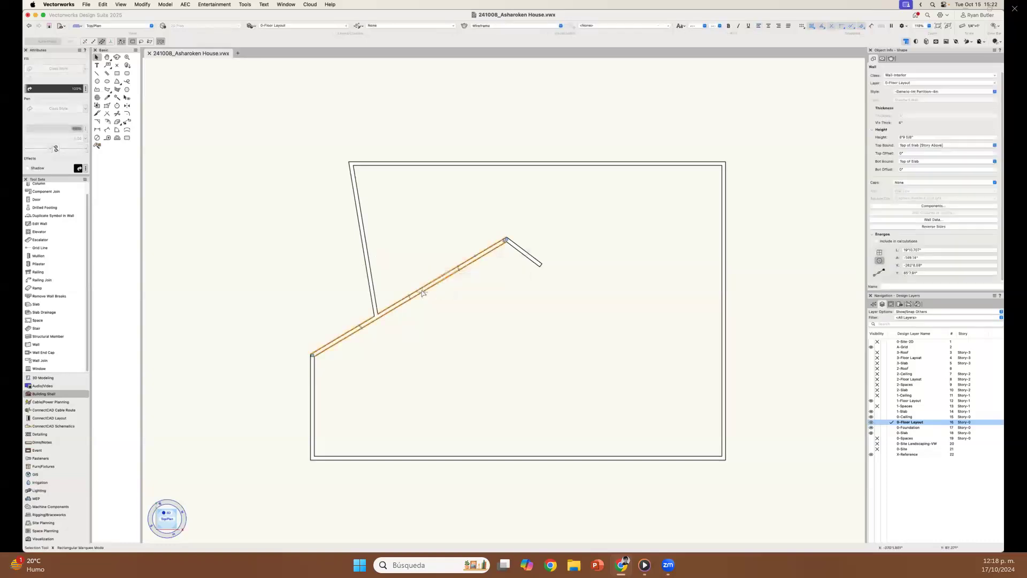
pyautogui.moveTo(752, 481); pyautogui.dragTo(275, 130)
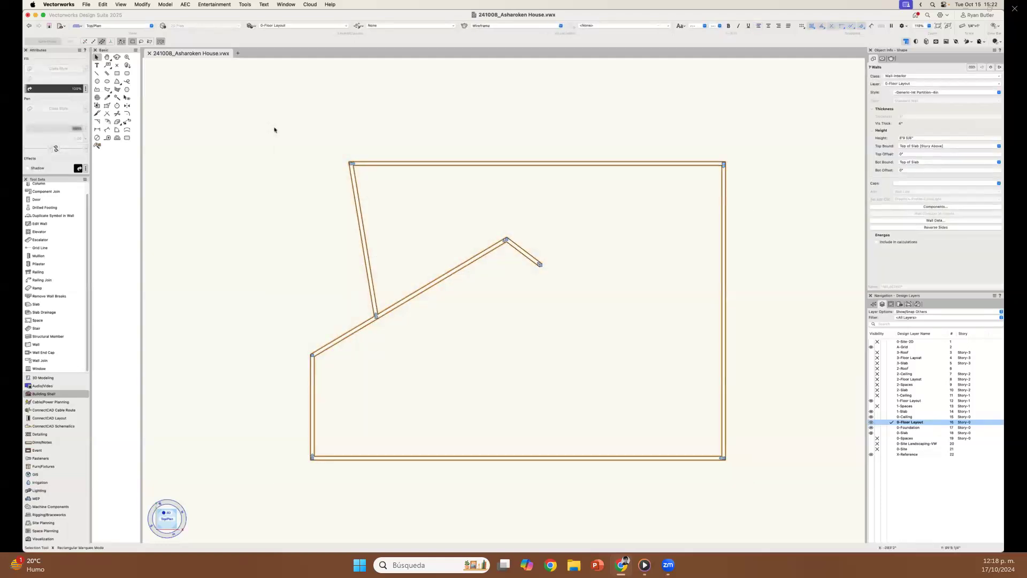
pyautogui.click(902, 93)
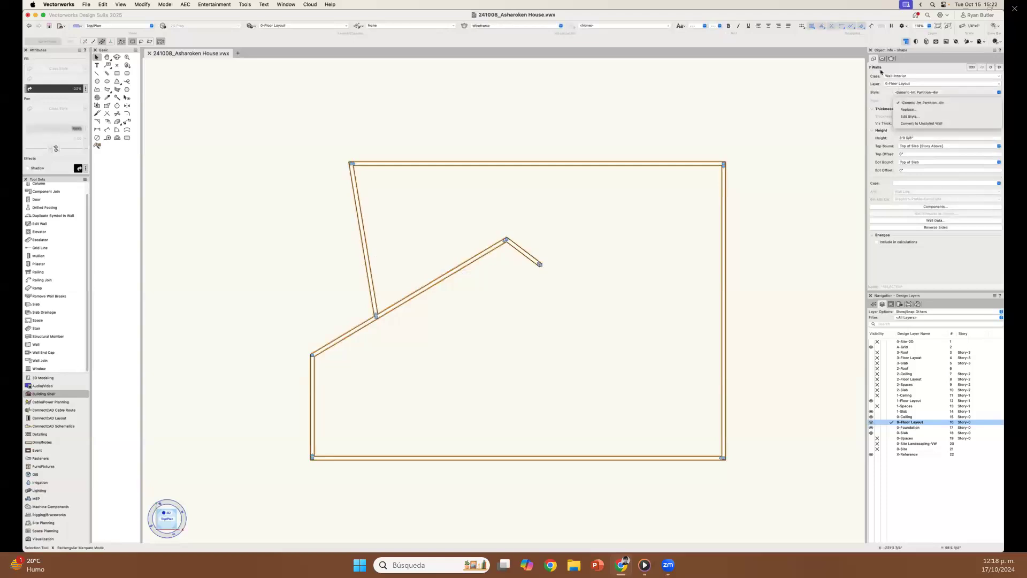
pyautogui.click(934, 111)
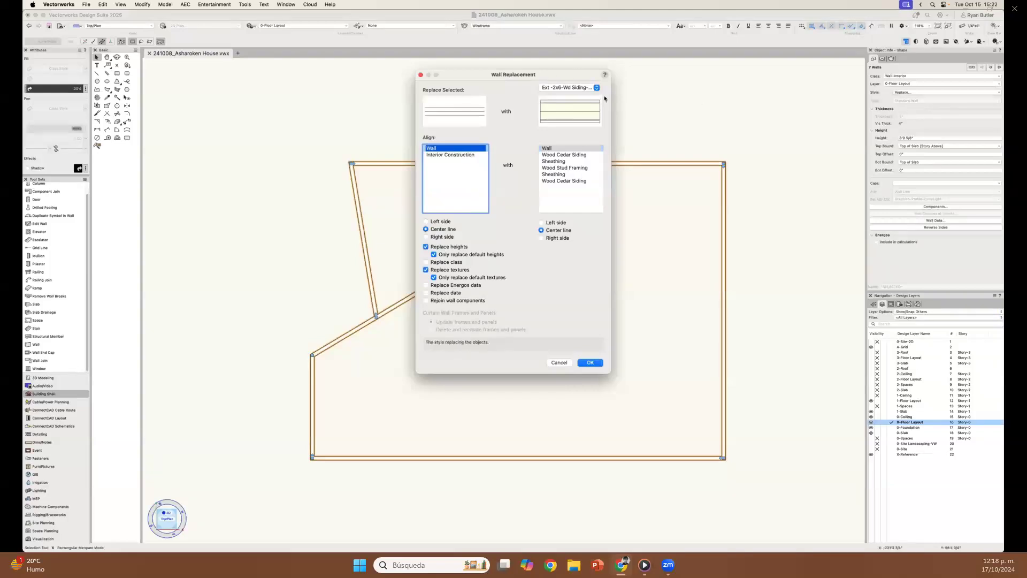
pyautogui.click(553, 89)
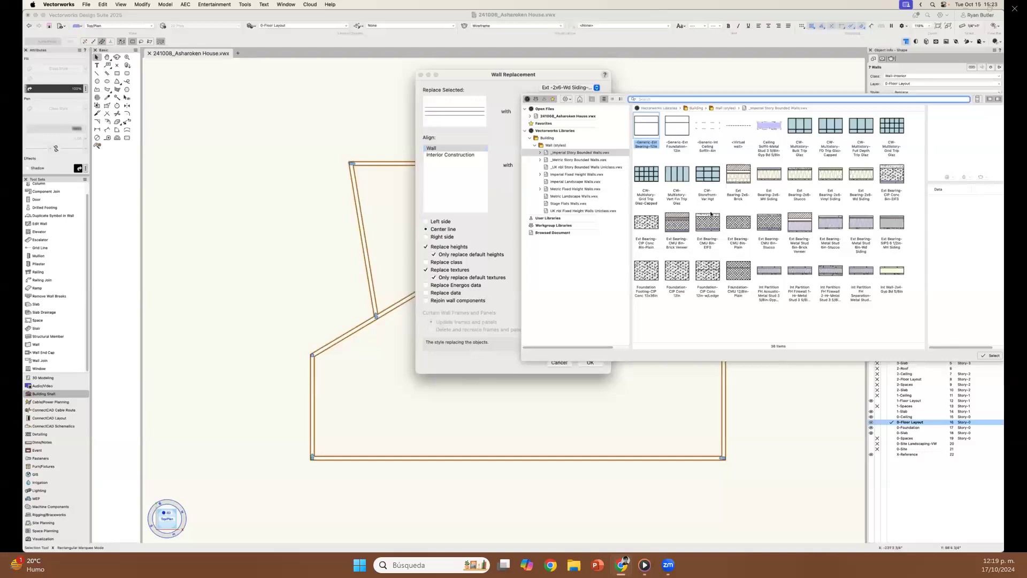
pyautogui.click(569, 117)
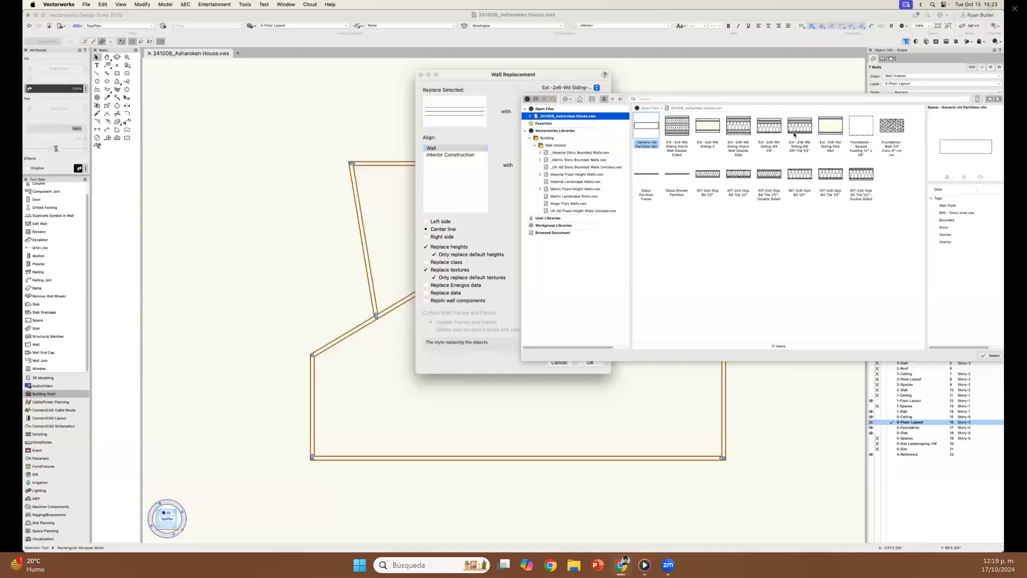
pyautogui.click(770, 131)
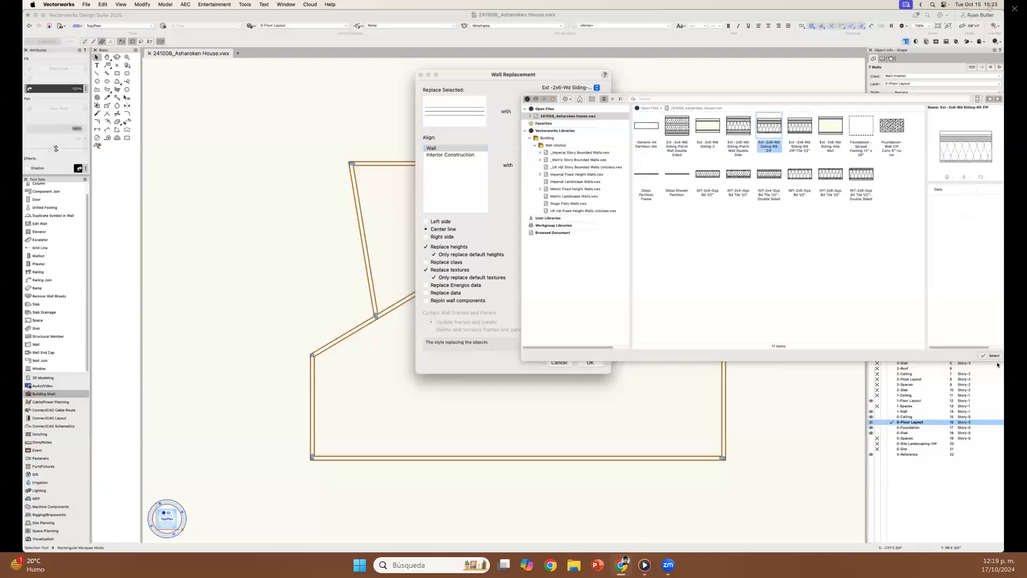
pyautogui.click(991, 355)
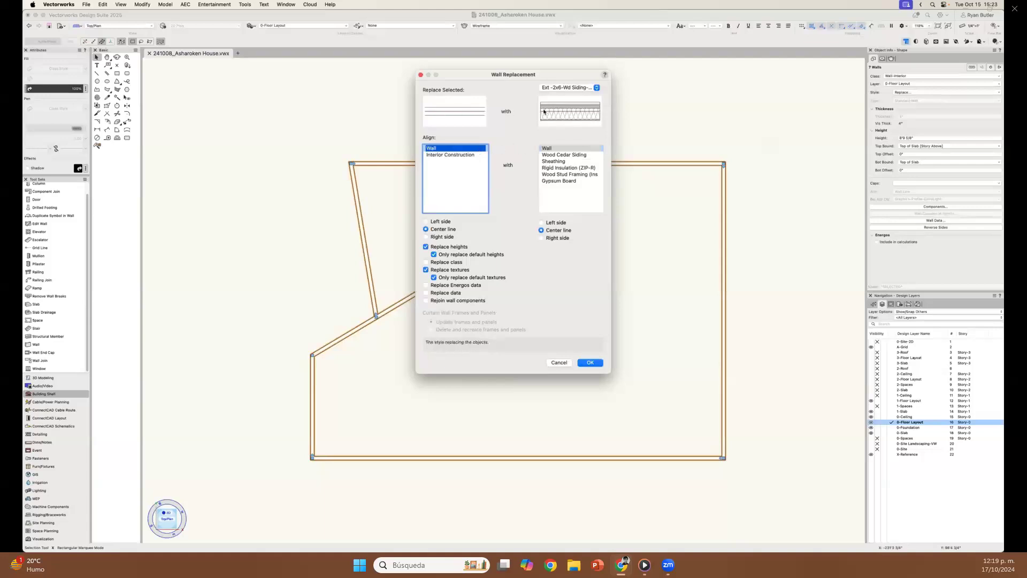
# - Align the replacement by the right side of its Wood Stud Framing component, apply it, and deselect the walls
pyautogui.click(566, 175)
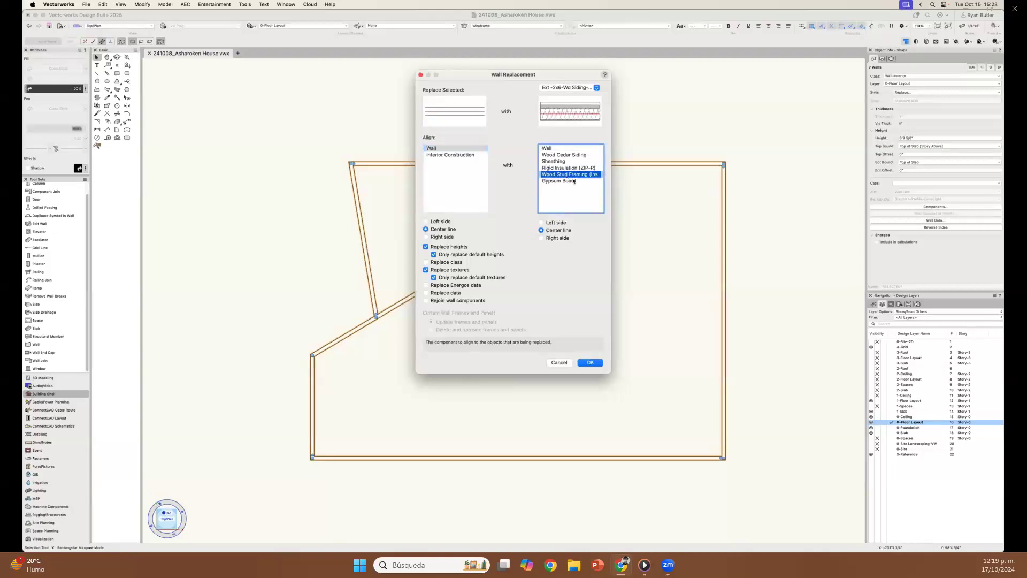
pyautogui.click(556, 238)
pyautogui.click(591, 362)
pyautogui.click(628, 370)
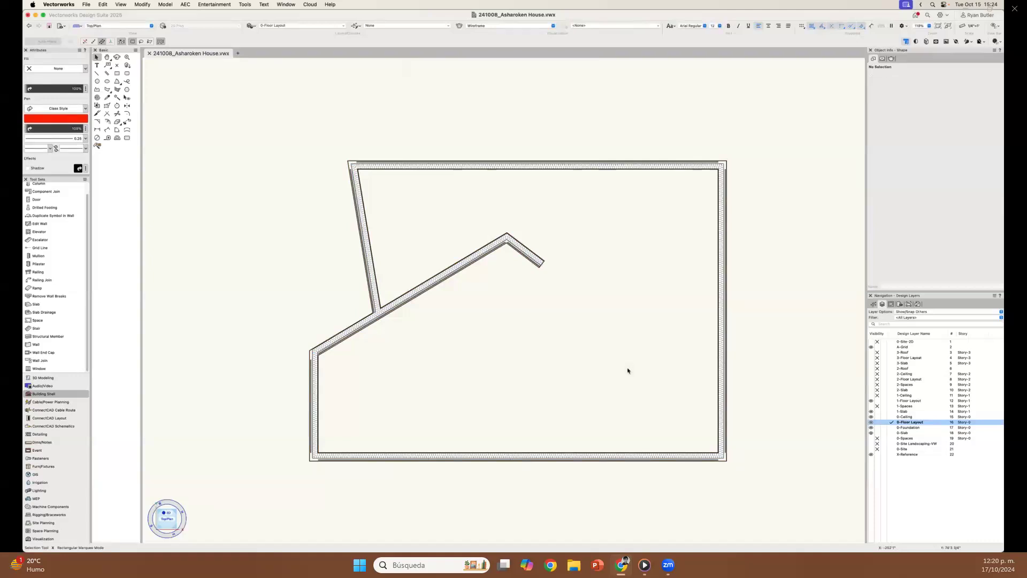
# - Try to join the lower horizontal wall to the right vertical wall in T Join mode
pyautogui.hotkey('alt', 'j')
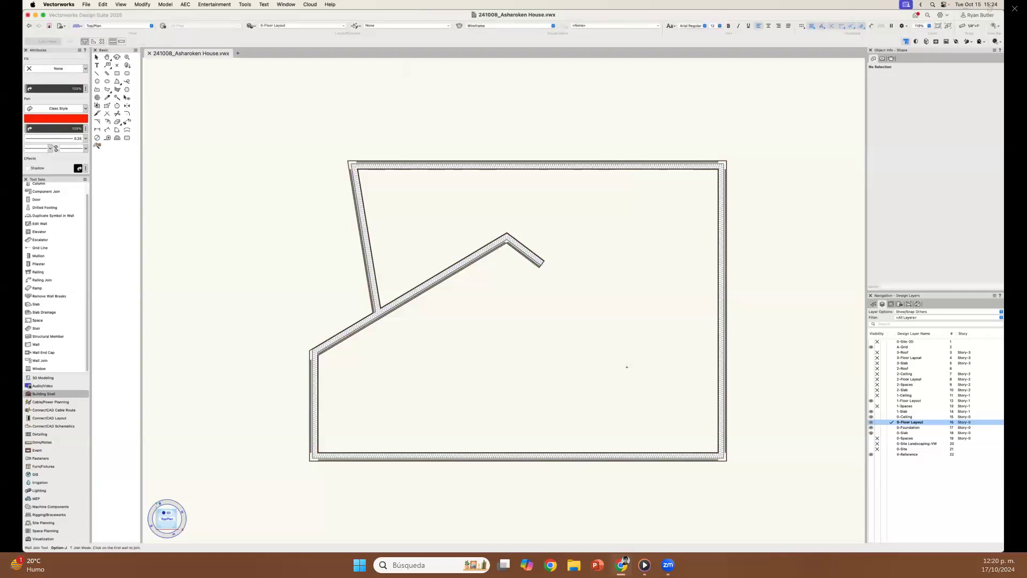
pyautogui.click(686, 455)
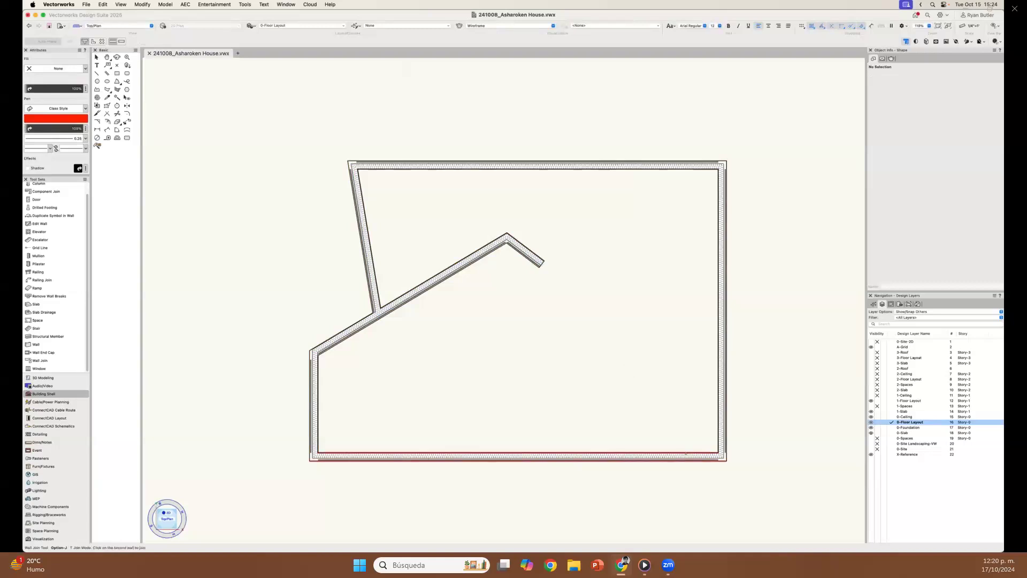
pyautogui.click(721, 424)
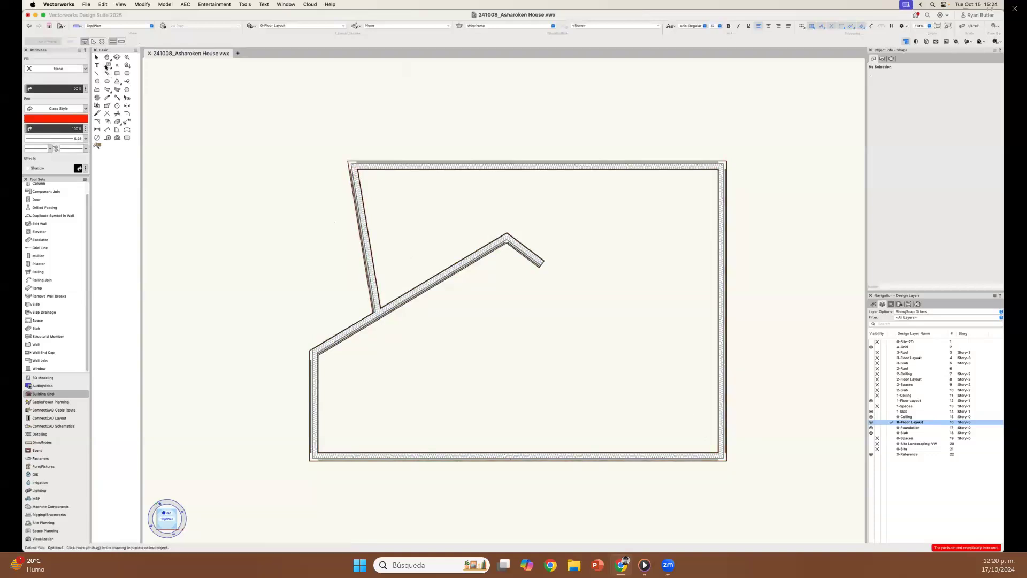
# - Rejoin the restyled walls at the loop's corners and the diagonal wall's peak using L Join mode
pyautogui.click(94, 42)
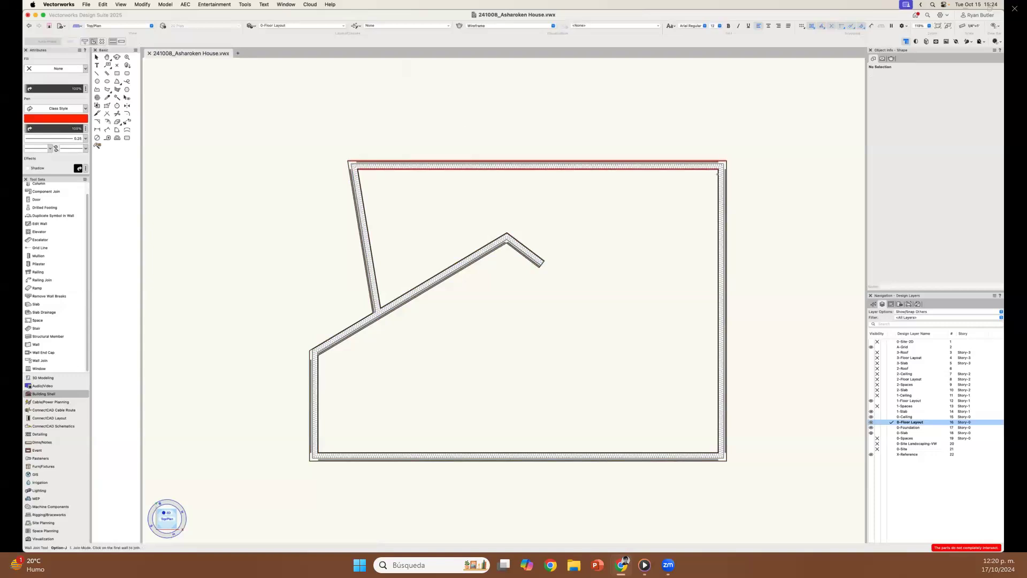
pyautogui.click(358, 191)
pyautogui.click(402, 165)
pyautogui.click(465, 263)
pyautogui.click(522, 250)
pyautogui.click(396, 302)
pyautogui.click(317, 378)
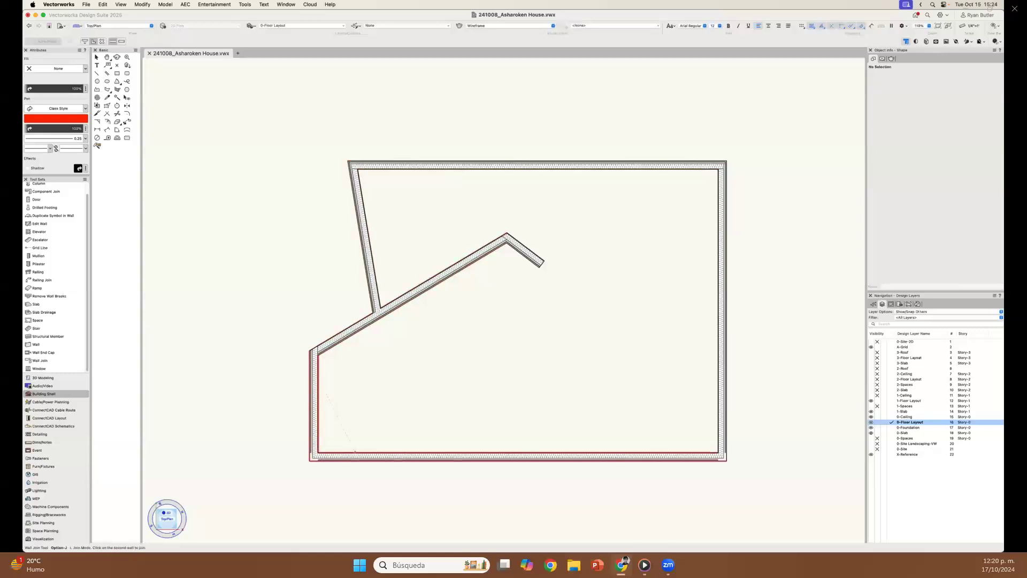
pyautogui.click(355, 453)
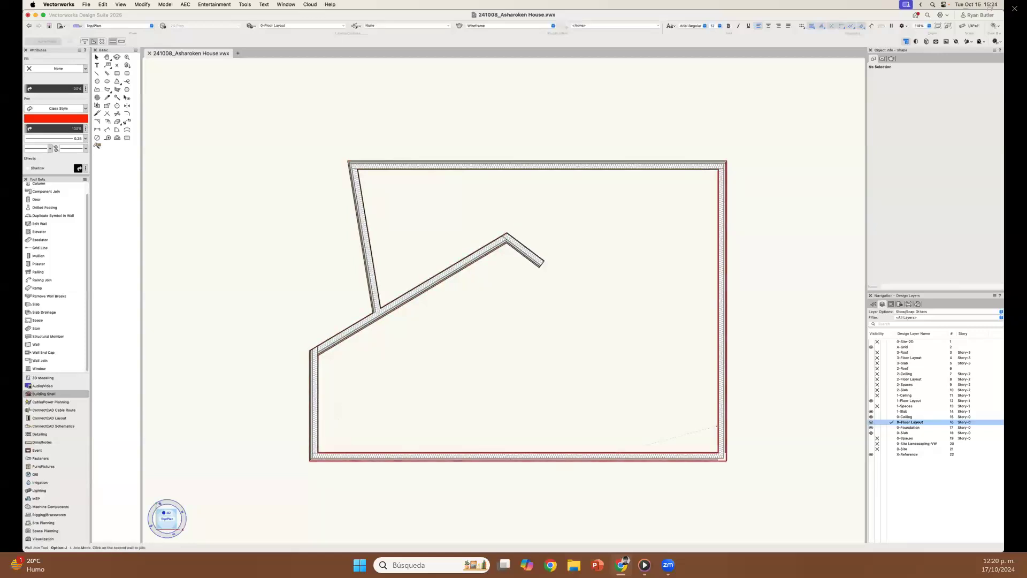
pyautogui.press('x')
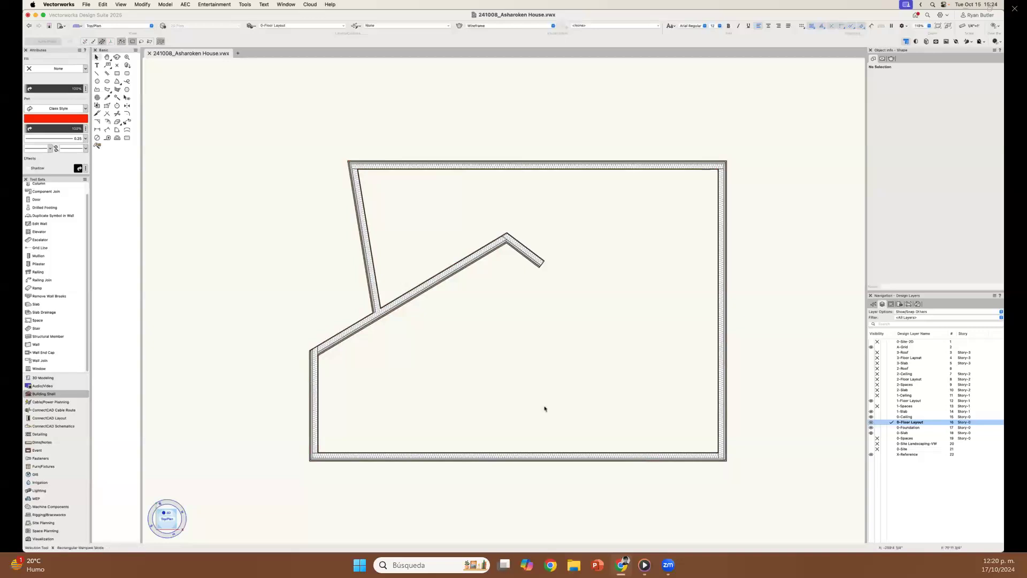
# - Examine the component layers of a joined exterior wall corner up close in 3D
pyautogui.moveTo(513, 343)
pyautogui.keyDown('ctrl'); pyautogui.mouseDown(button='middle')
pyautogui.moveTo(504, 289)
pyautogui.moveTo(517, 243)
pyautogui.moveTo(607, 217)
pyautogui.moveTo(495, 248)
pyautogui.moveTo(467, 505)
pyautogui.mouseUp(button='middle'); pyautogui.keyUp('ctrl')
pyautogui.scroll(4, 649, 486)
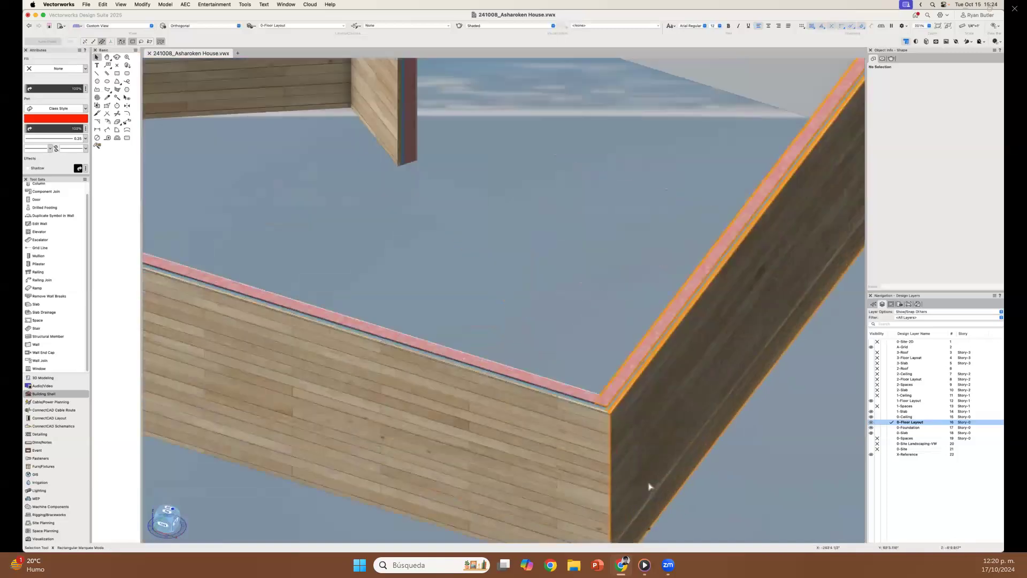
pyautogui.scroll(3, 649, 486)
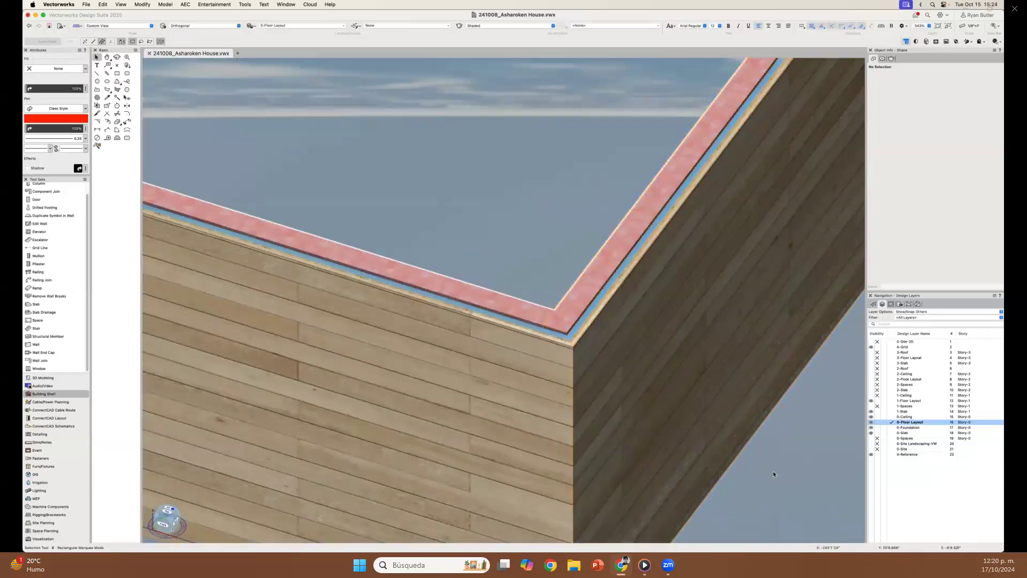
# - Examine how the component layers meet at another exterior wall corner up close in 3D
pyautogui.keyDown('ctrl'); pyautogui.moveTo(534, 396); pyautogui.dragTo(509, 356, button='middle'); pyautogui.keyUp('ctrl')
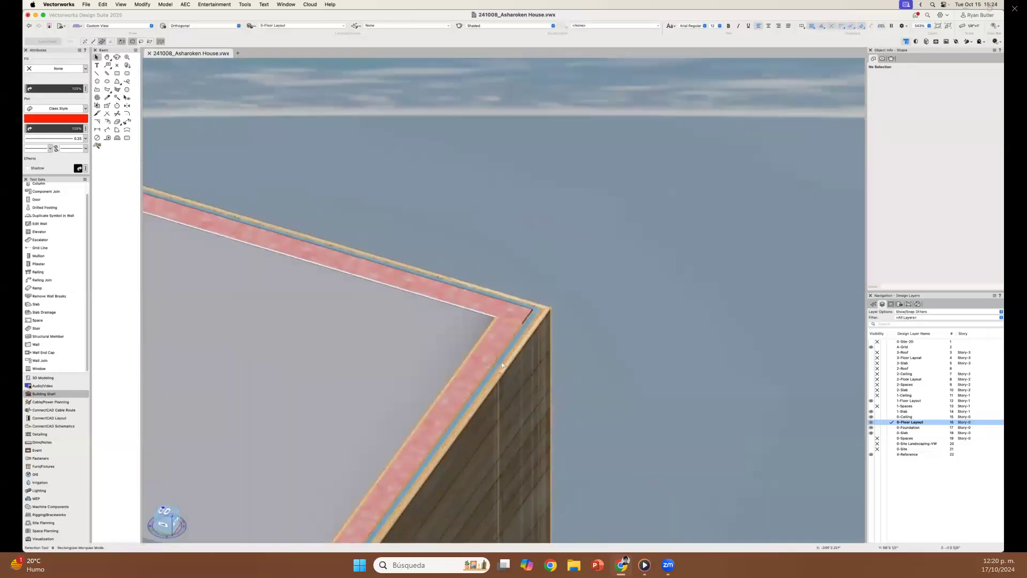
pyautogui.scroll(8, 502, 365)
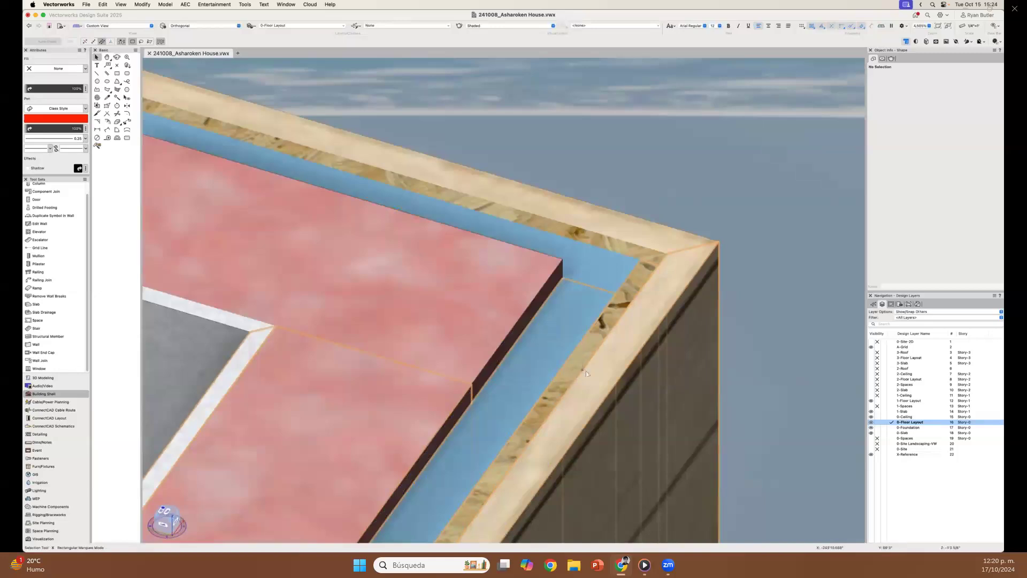
pyautogui.scroll(-1, 589, 376)
pyautogui.scroll(-5, 589, 376)
pyautogui.scroll(-2, 412, 412)
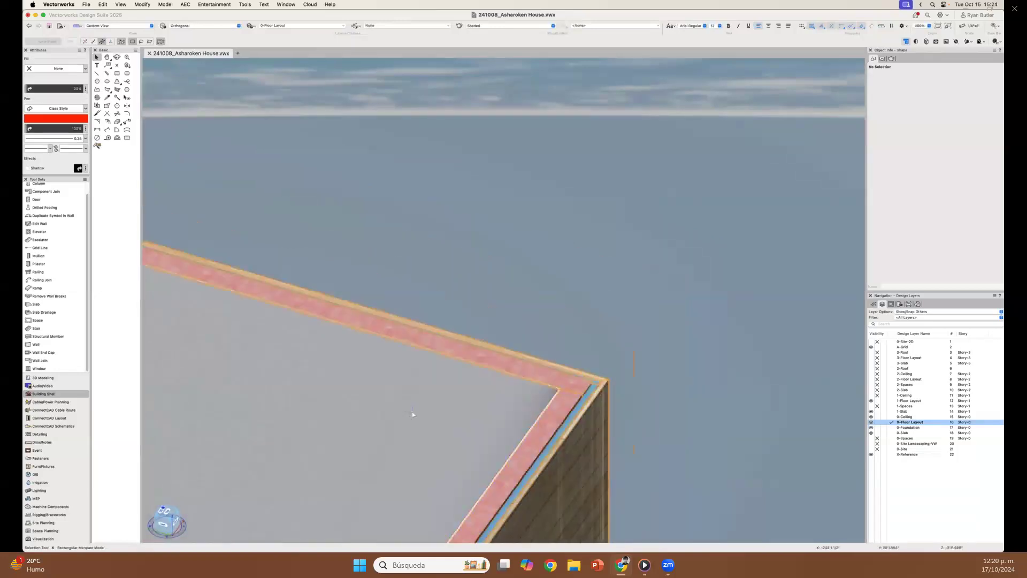
pyautogui.moveTo(430, 409); pyautogui.dragTo(617, 383, button='middle')
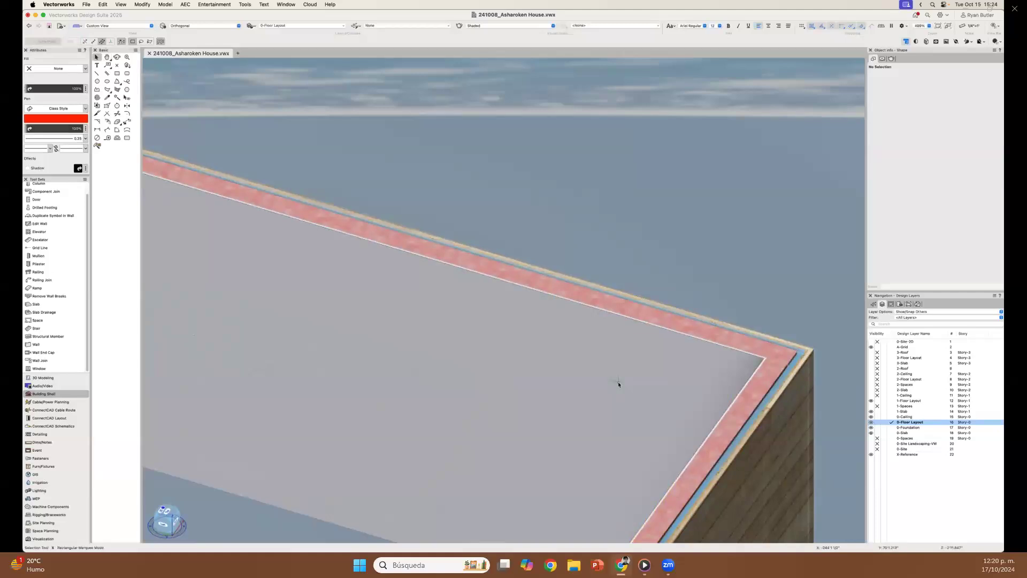
# - In Top/Plan view, reverse the sides of the diagonal wall and the short wall at its peak, and deselect them
pyautogui.press('super+5')
pyautogui.scroll(-4, 595, 356)
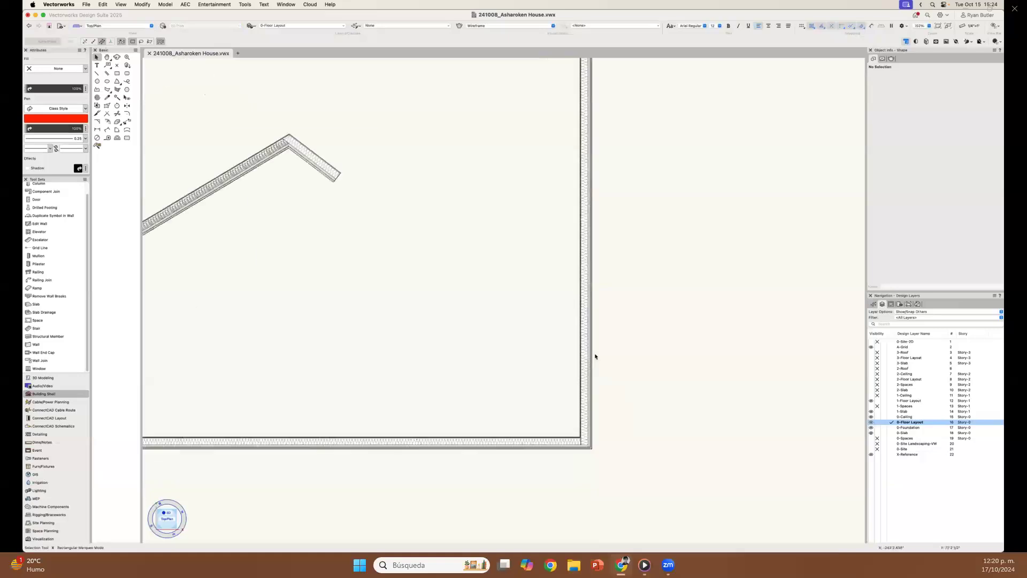
pyautogui.moveTo(552, 351); pyautogui.dragTo(625, 364, button='middle')
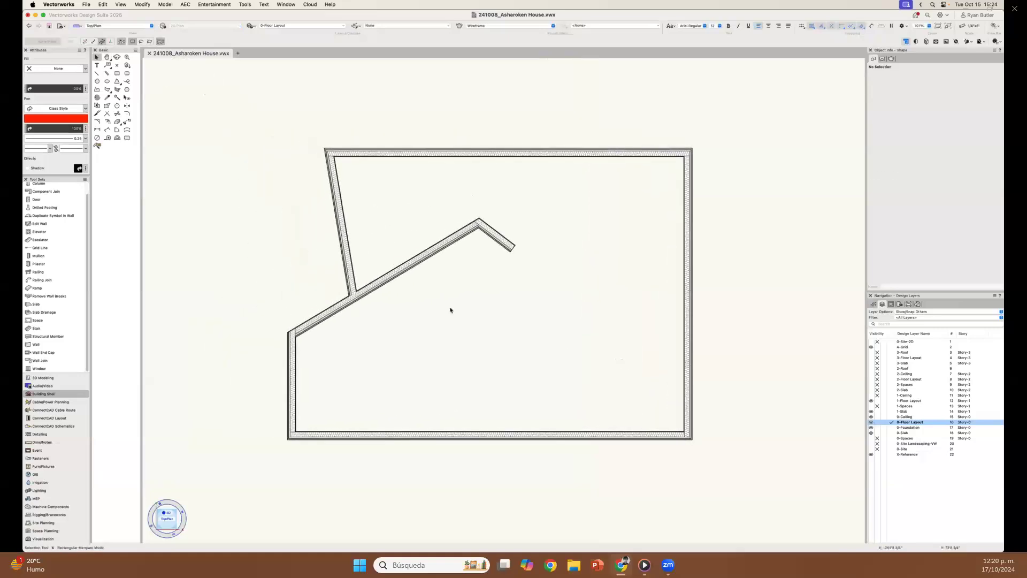
pyautogui.click(385, 280)
pyautogui.click(891, 229)
pyautogui.click(497, 236)
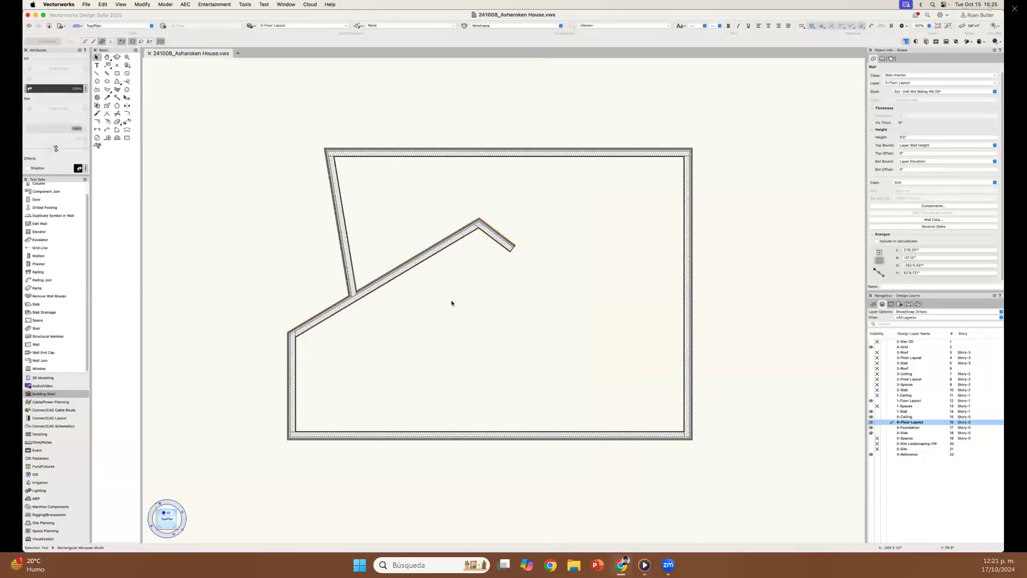
pyautogui.click(452, 302)
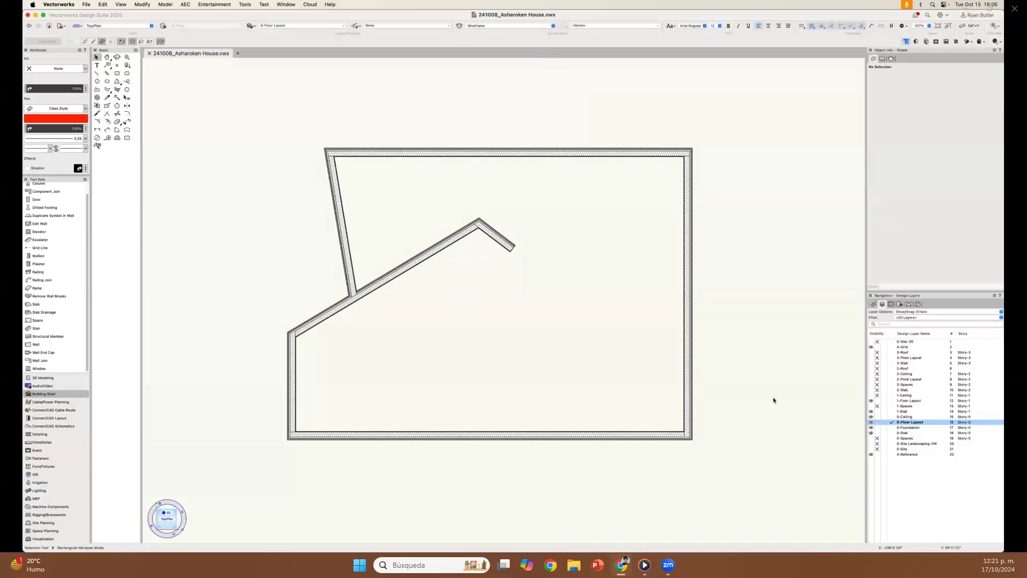
# - Bring the Resource Manager over the drawing and limit its resources to Wall Styles
pyautogui.click(774, 401)
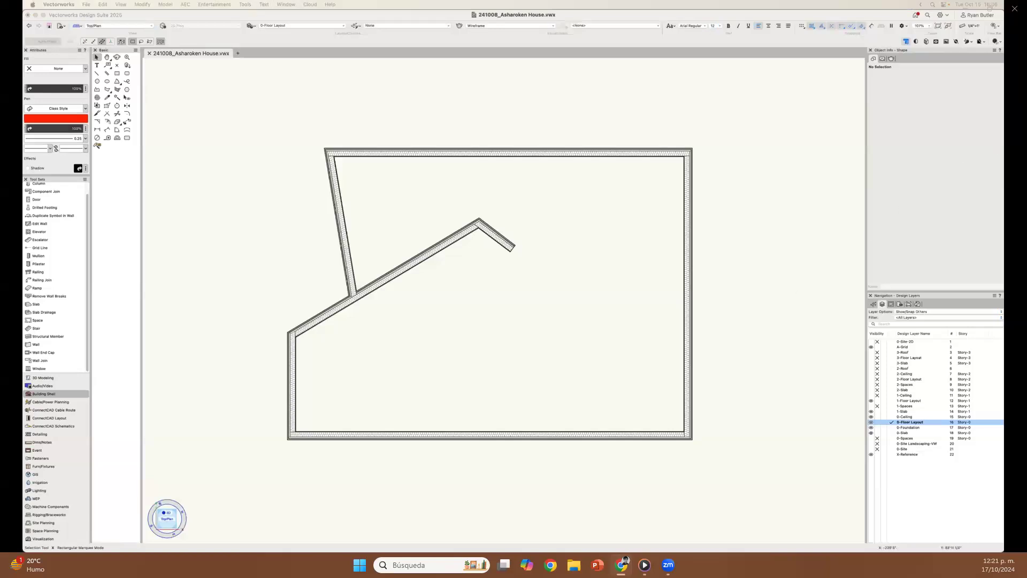
pyautogui.moveTo(1004, 99)
pyautogui.mouseDown()
pyautogui.moveTo(615, 107)
pyautogui.moveTo(429, 155)
pyautogui.mouseUp()
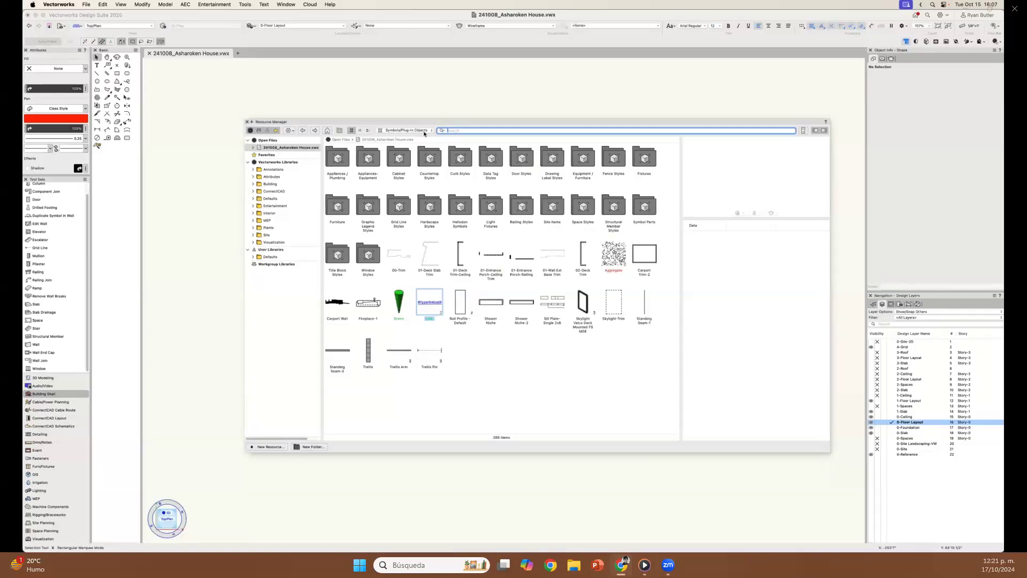
pyautogui.click(425, 131)
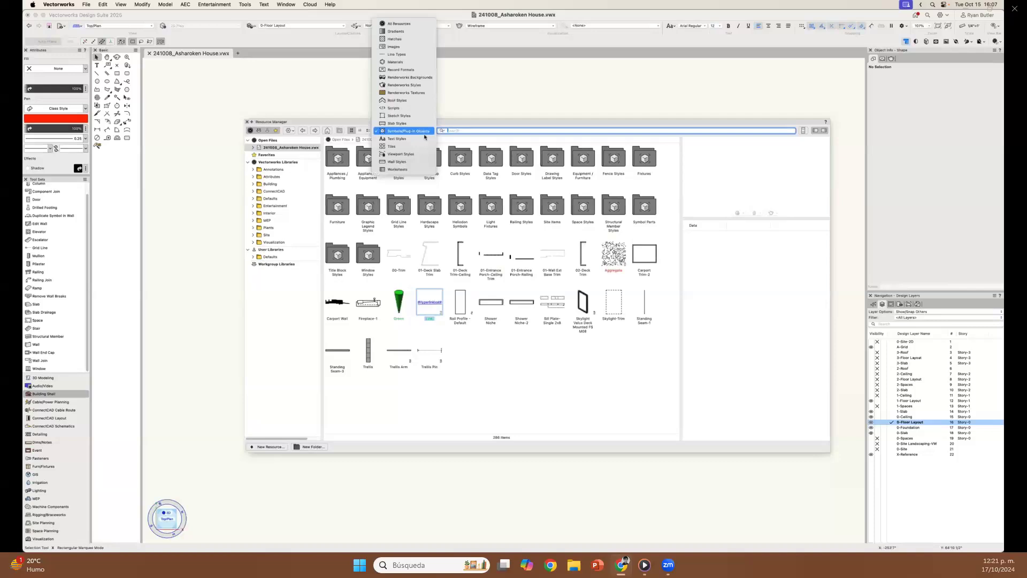
pyautogui.click(416, 161)
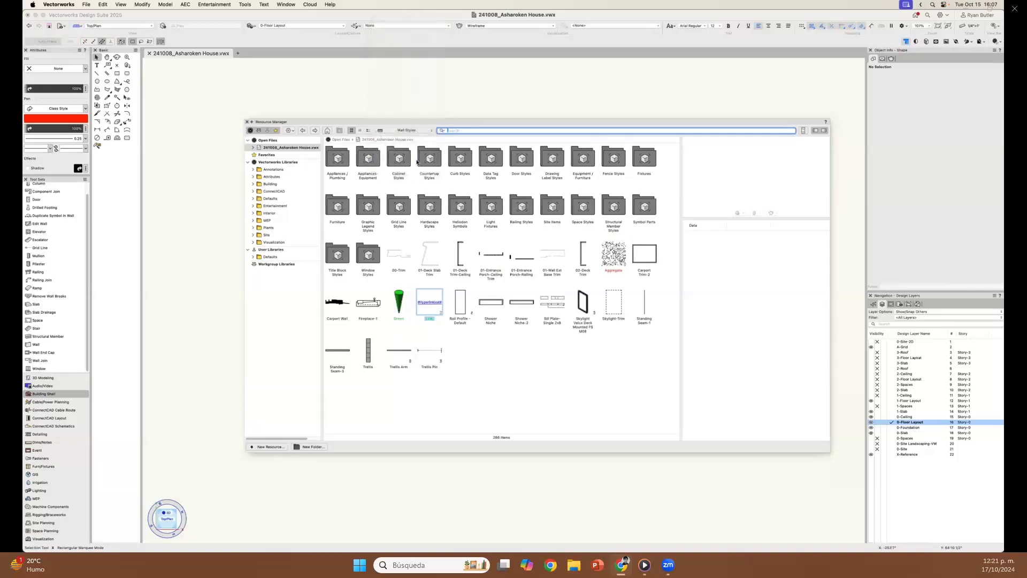
pyautogui.click(417, 163)
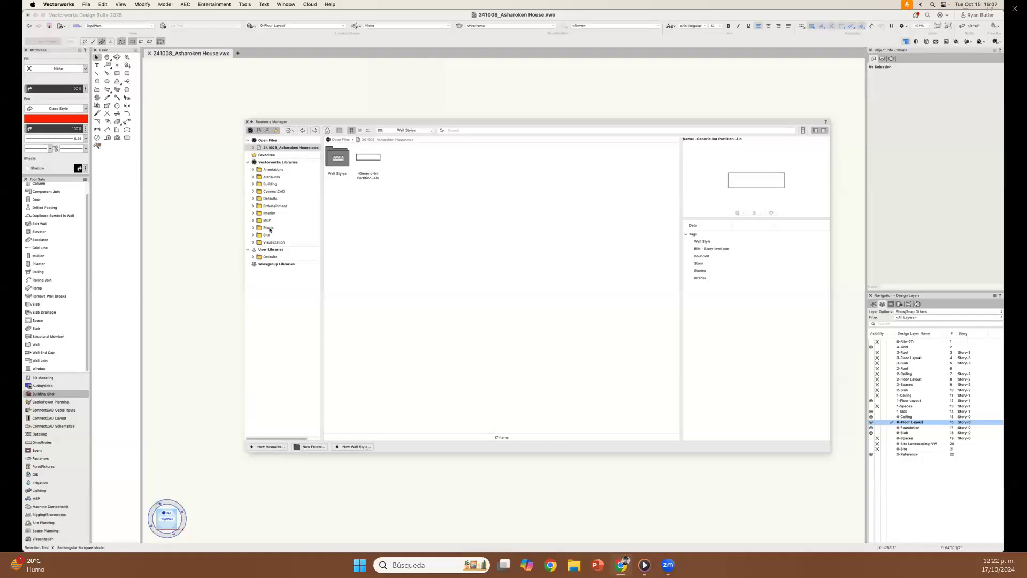
# - Browse the Vectorworks Libraries' imperial story-bounded wall styles in the Walls Wood Frame folder under Building
pyautogui.click(254, 184)
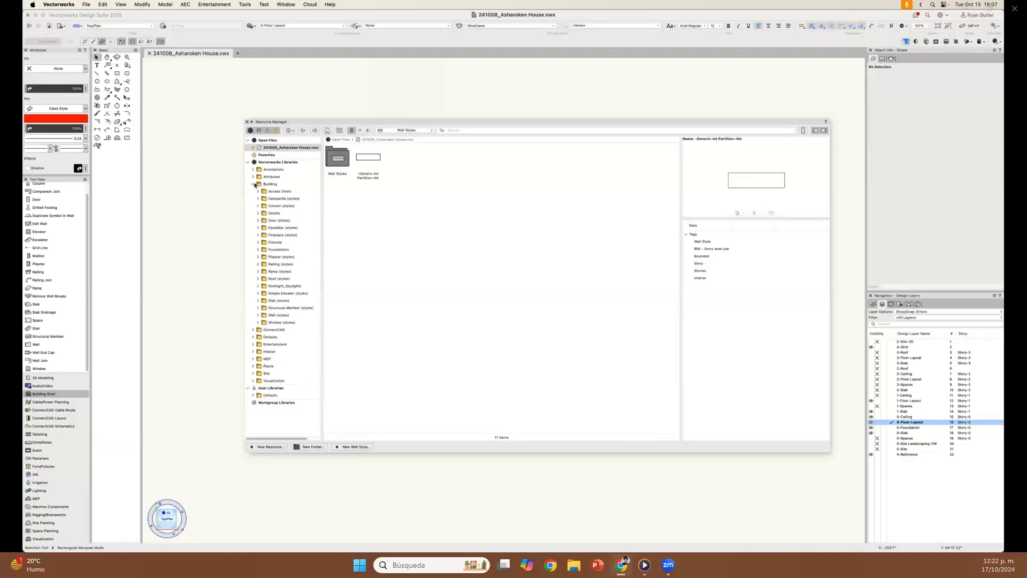
pyautogui.click(258, 316)
pyautogui.click(258, 316)
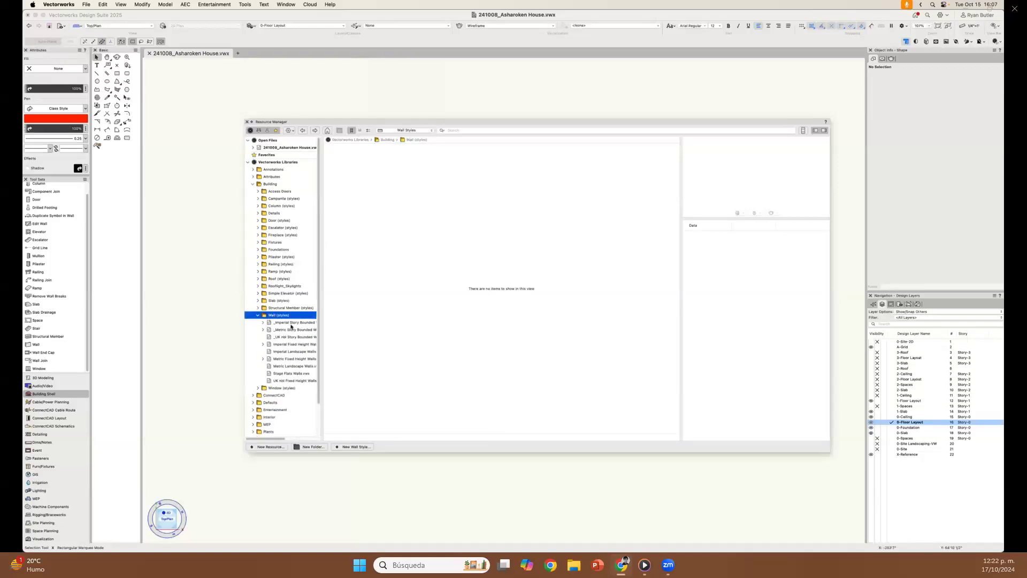
pyautogui.click(290, 323)
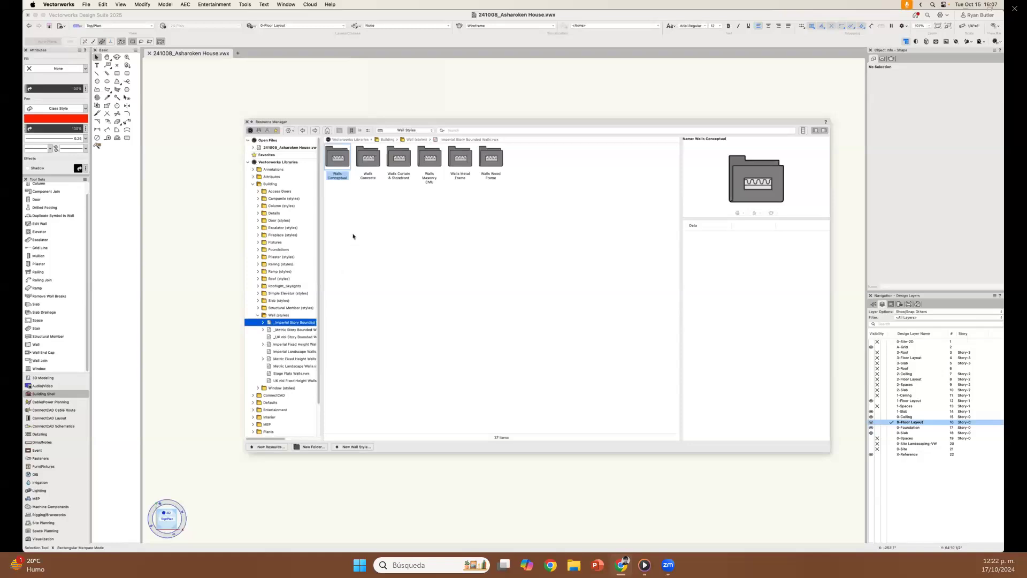
pyautogui.doubleClick(500, 162)
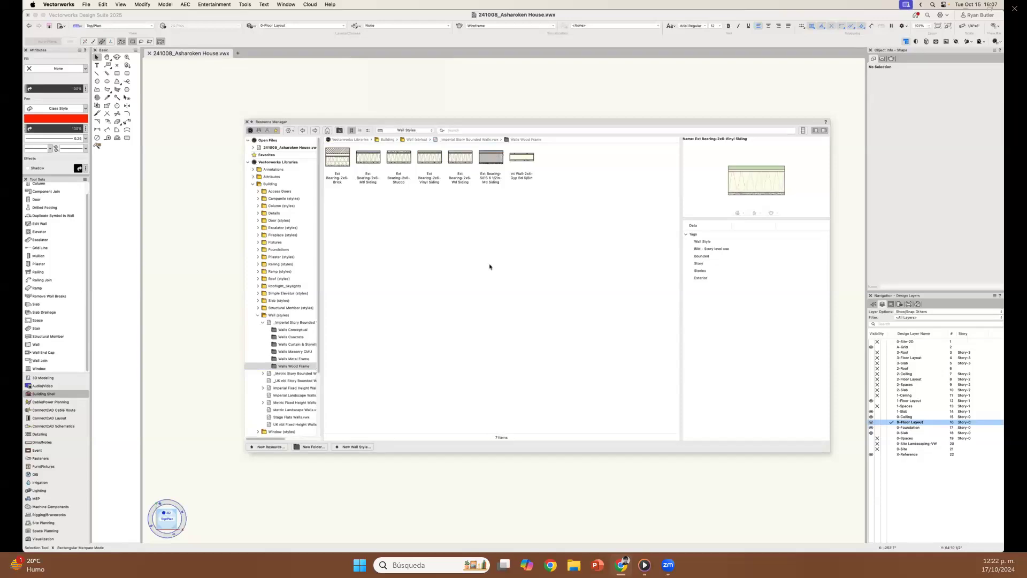
# - Select the Ext -2x6-Wd Siding-R9 ZIP style in the project file's Wall Styles folder and compare it with the upper horizontal wall
pyautogui.click(287, 148)
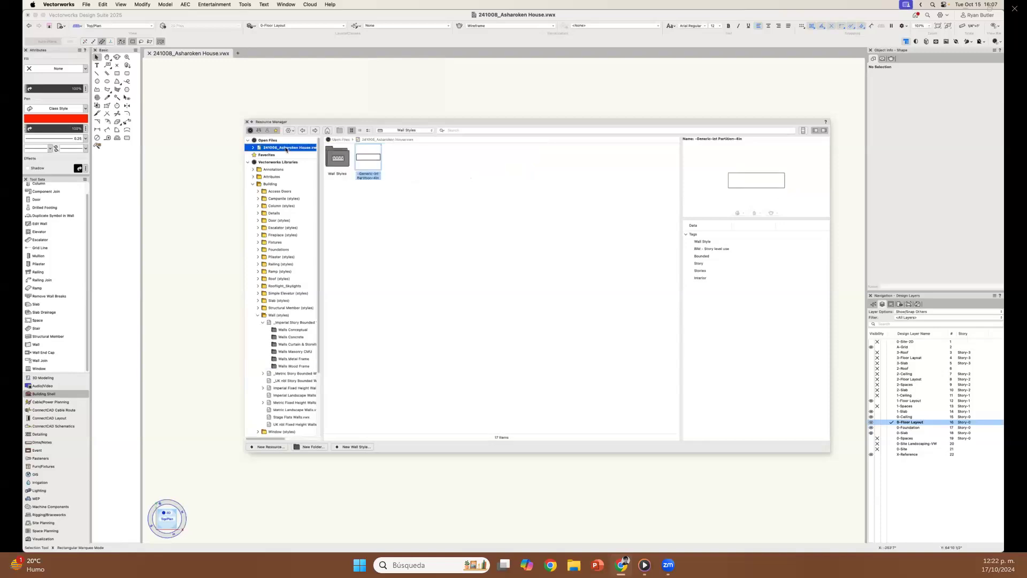
pyautogui.click(333, 195)
pyautogui.doubleClick(335, 163)
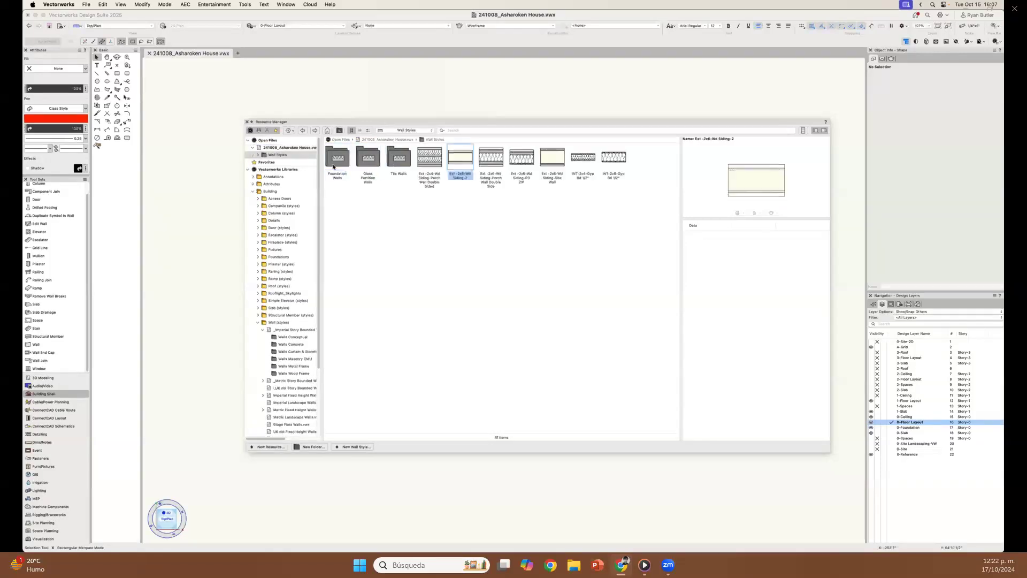
pyautogui.click(523, 165)
pyautogui.moveTo(524, 124); pyautogui.dragTo(508, 251)
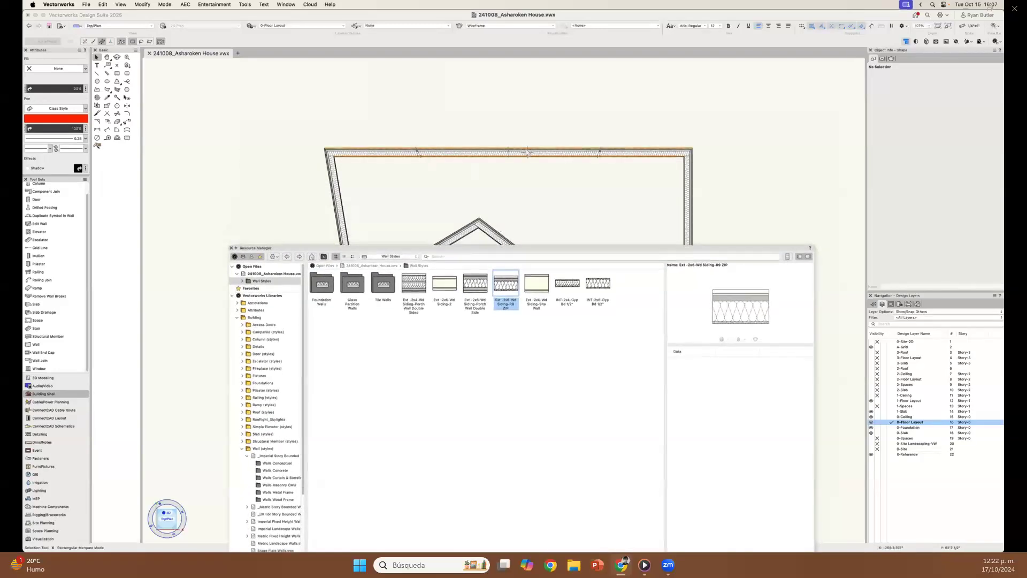
pyautogui.scroll(5, 528, 152)
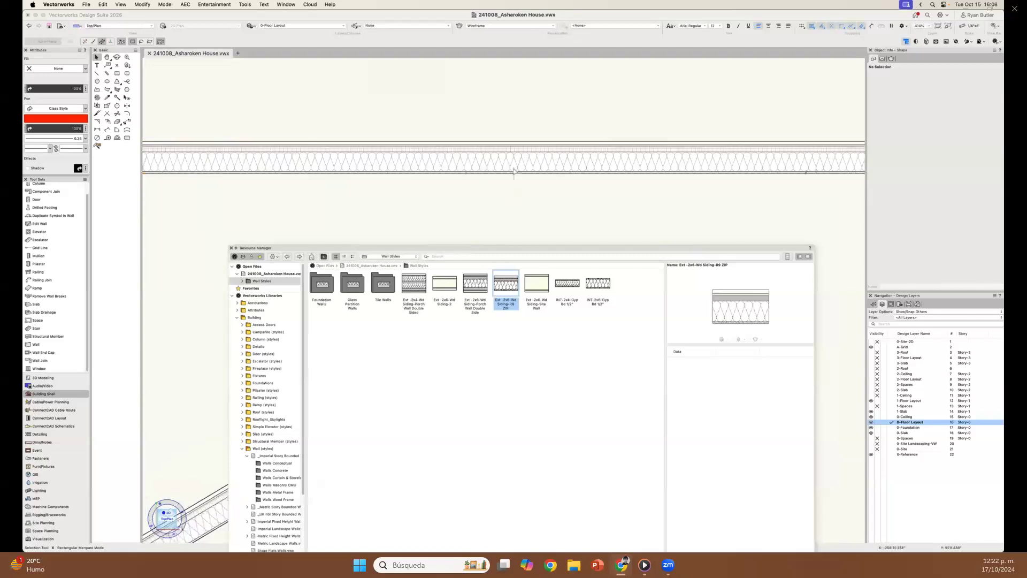
# - Duplicate the Ext -2x6-Wd Siding-R9 ZIP wall style under the name Ext -2x4-Wd Siding-R9 ZIP
pyautogui.click(521, 314)
pyautogui.click(507, 286)
pyautogui.moveTo(513, 248); pyautogui.dragTo(511, 196)
pyautogui.rightClick(503, 229)
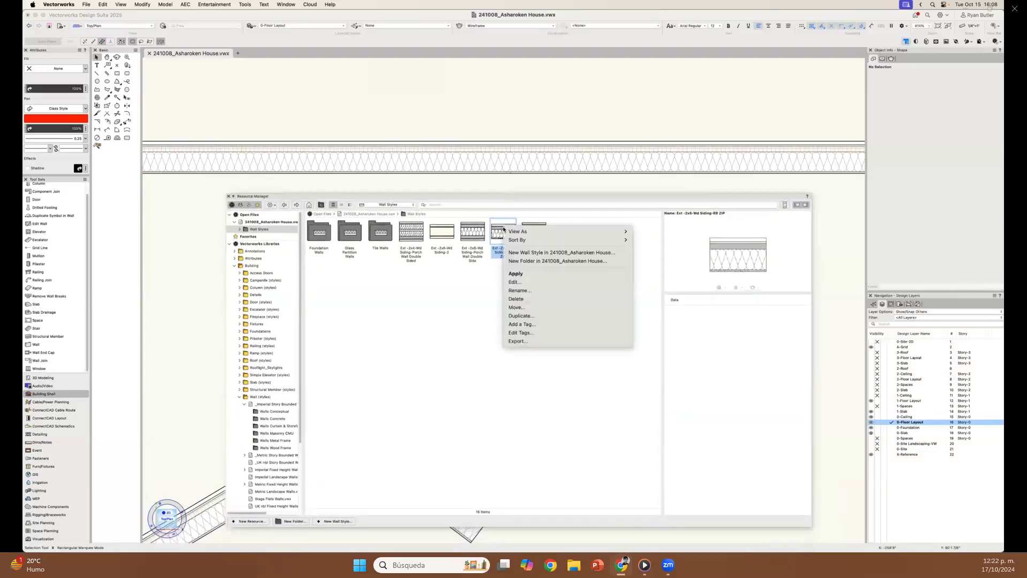
pyautogui.click(521, 315)
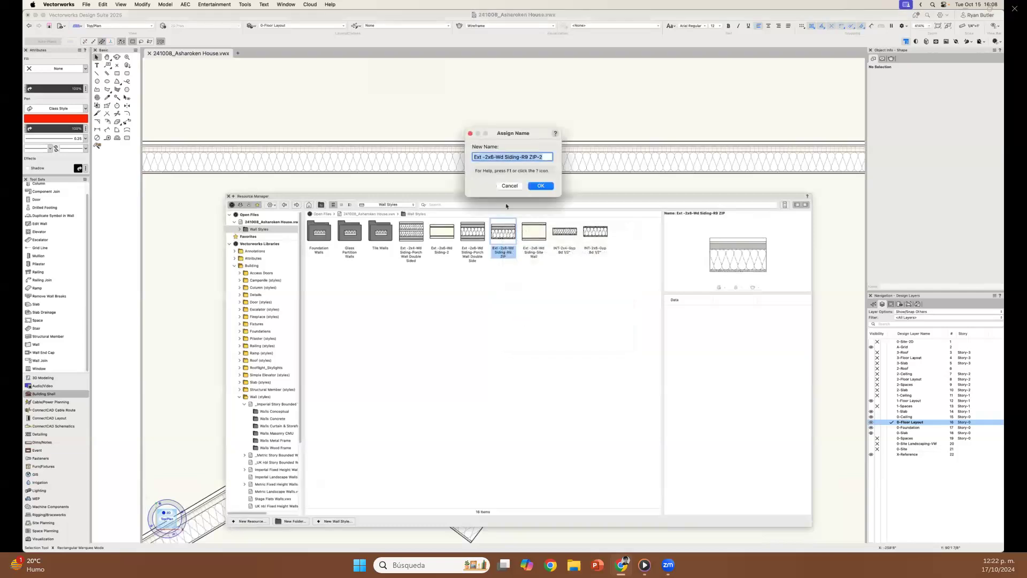
pyautogui.click(548, 157)
pyautogui.click(495, 158)
pyautogui.press('BackSpace')
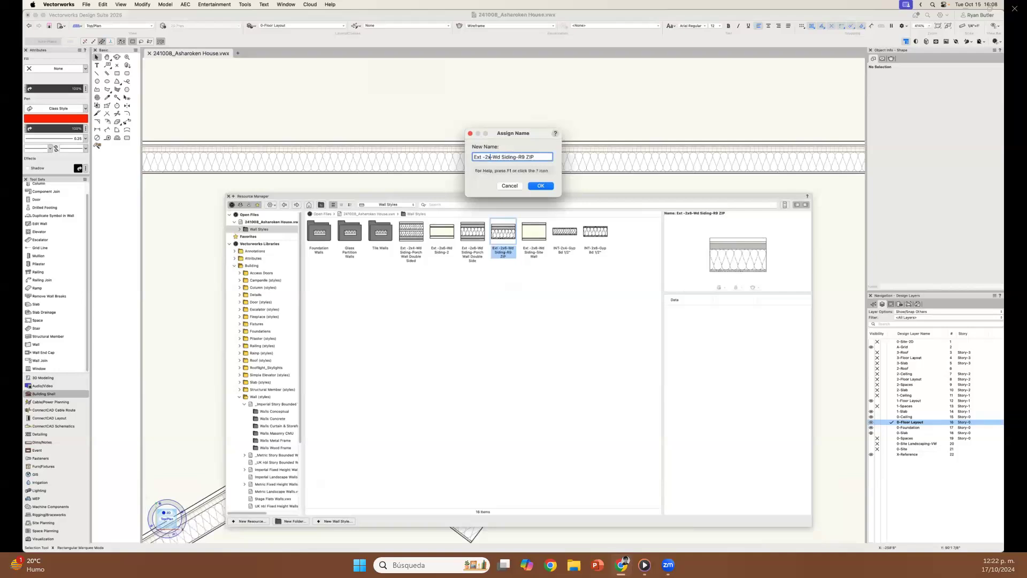
pyautogui.write('8')
pyautogui.click(541, 185)
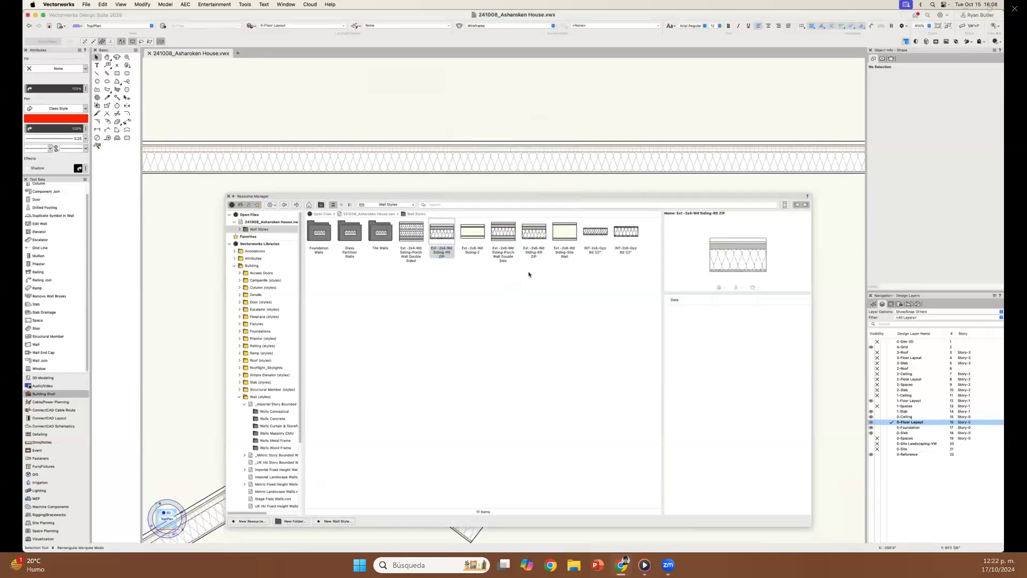
# - Open the Ext -2x4-Wd Siding-R9 ZIP wall style for editing and review its components, insertion options and textures
pyautogui.rightClick(445, 237)
pyautogui.click(431, 284)
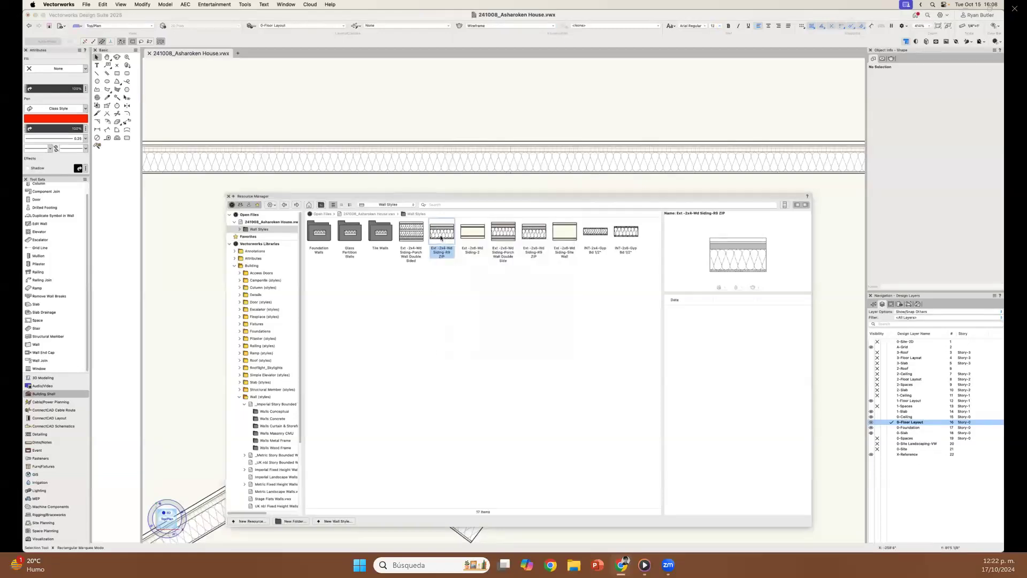
pyautogui.rightClick(441, 237)
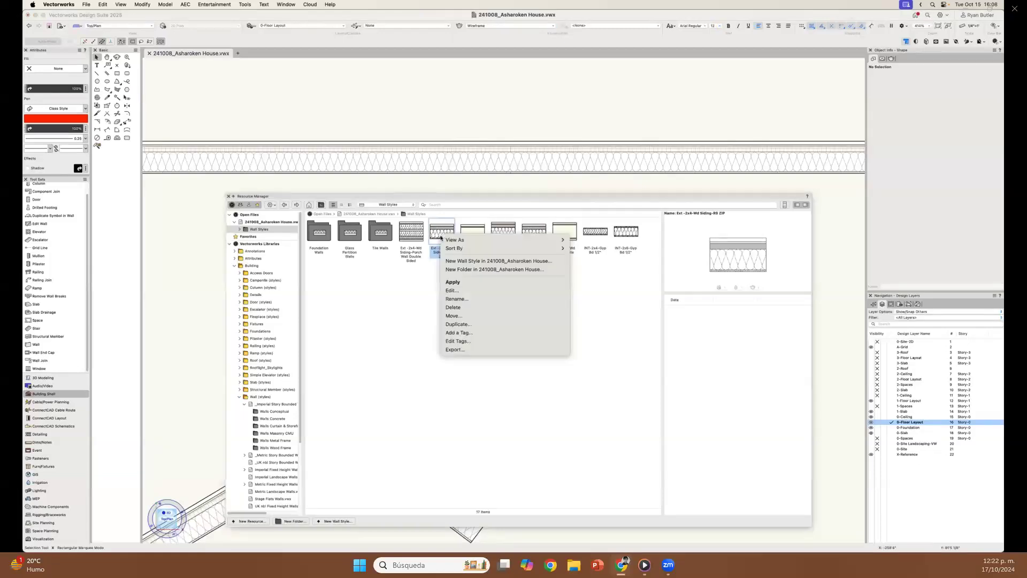
pyautogui.click(454, 291)
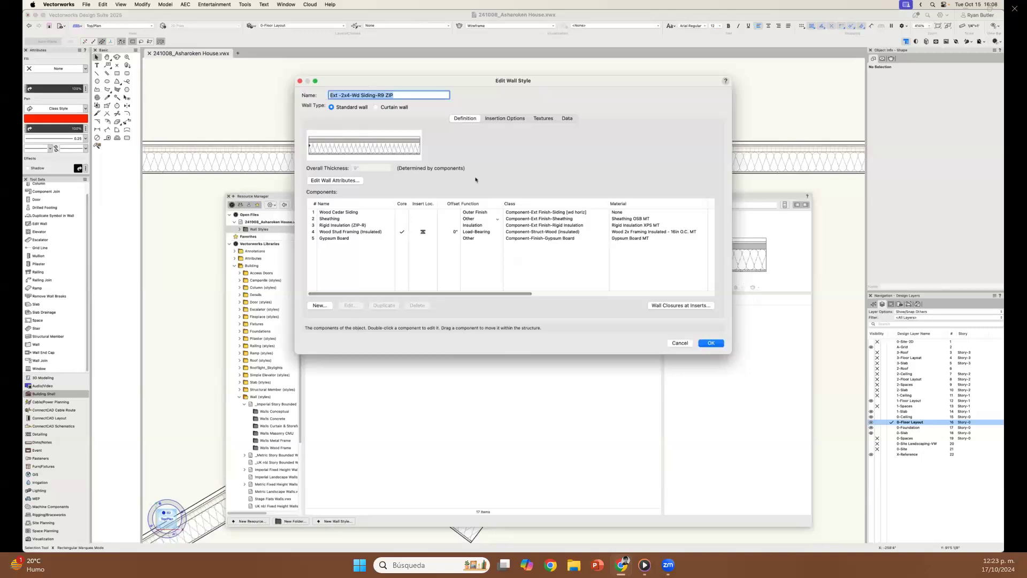
pyautogui.click(495, 119)
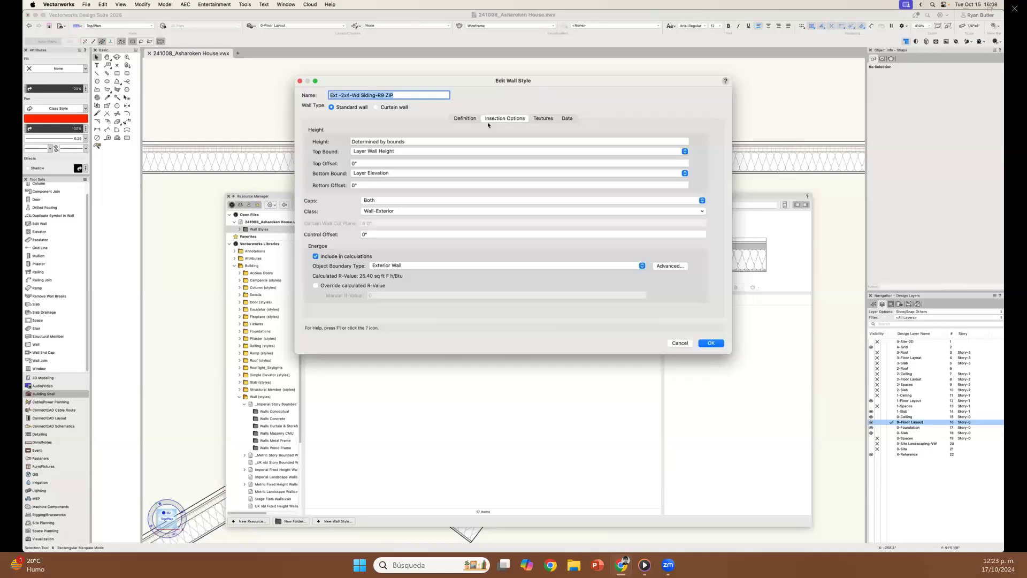
pyautogui.click(541, 119)
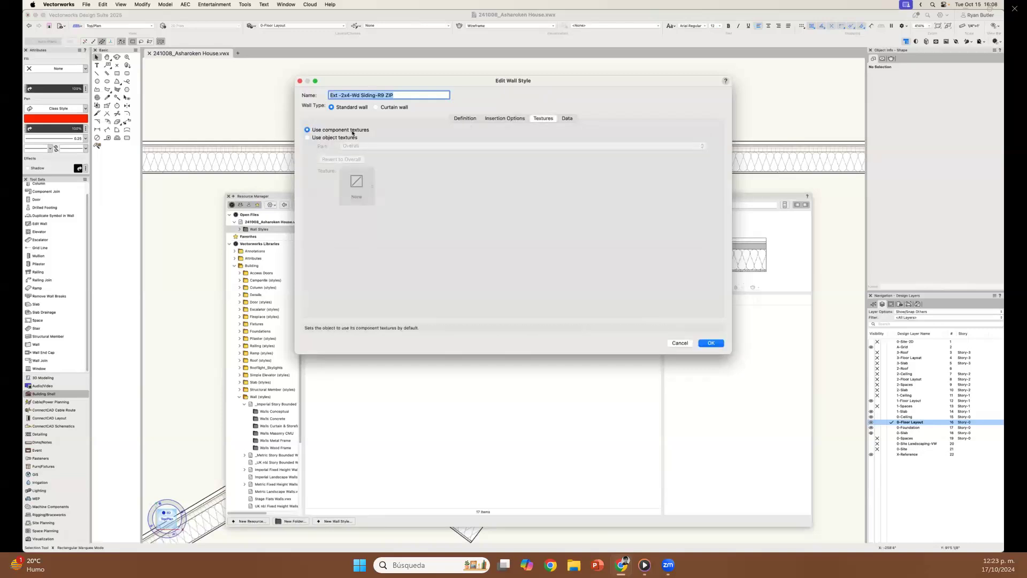
pyautogui.click(465, 119)
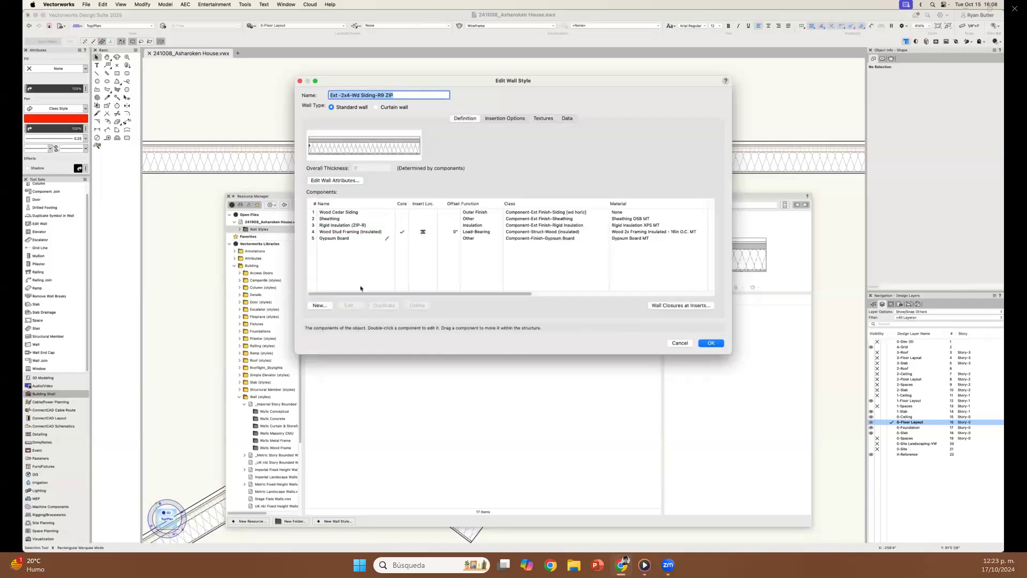
# - Change the framing size in the wall style's data description to 2x4
pyautogui.click(566, 119)
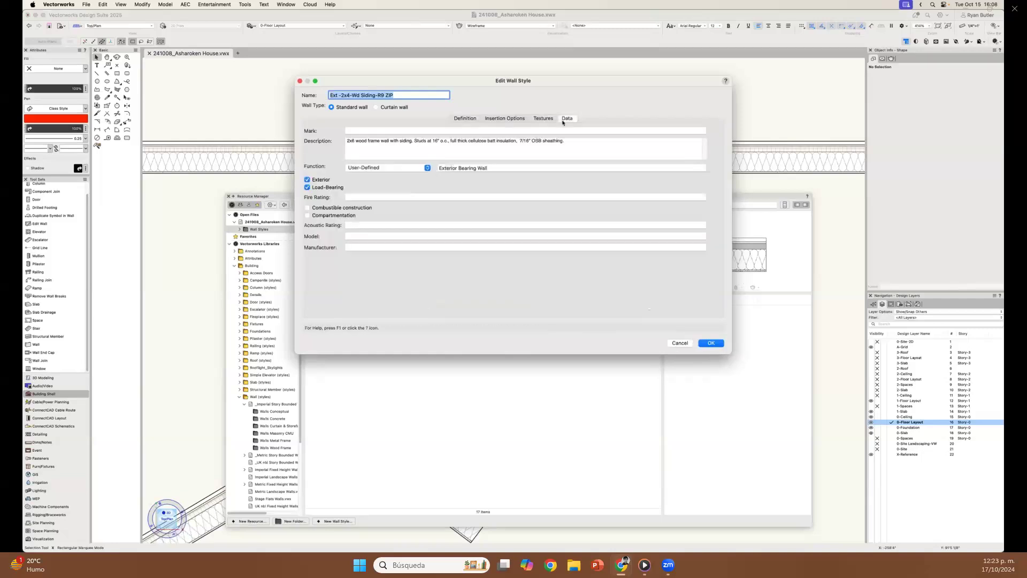
pyautogui.click(355, 142)
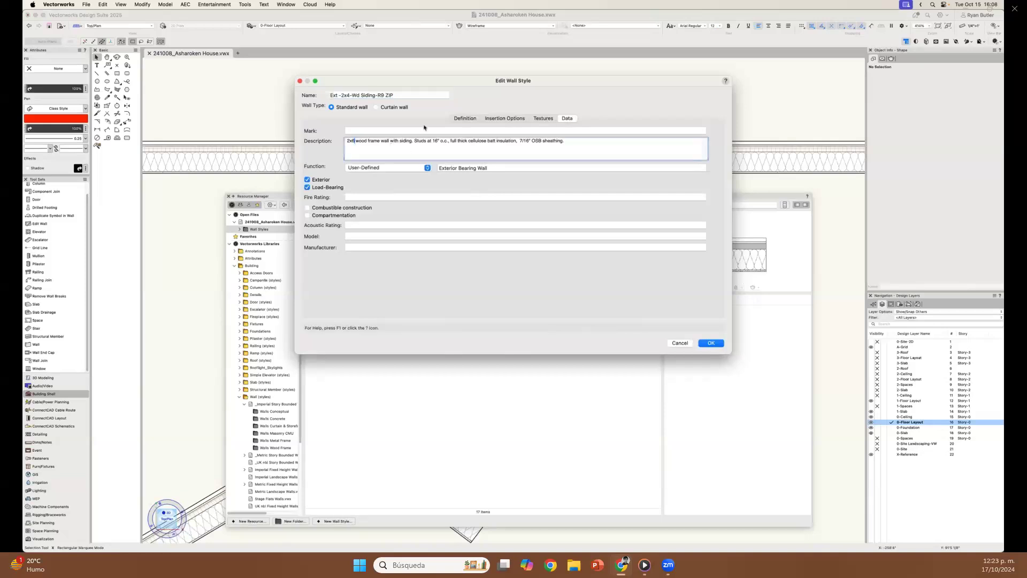
pyautogui.press('BackSpace')
pyautogui.write('4')
# - Set the thickness of the Wood Stud Framing (Insulated) component to 3.5" and save the wall style
pyautogui.click(466, 118)
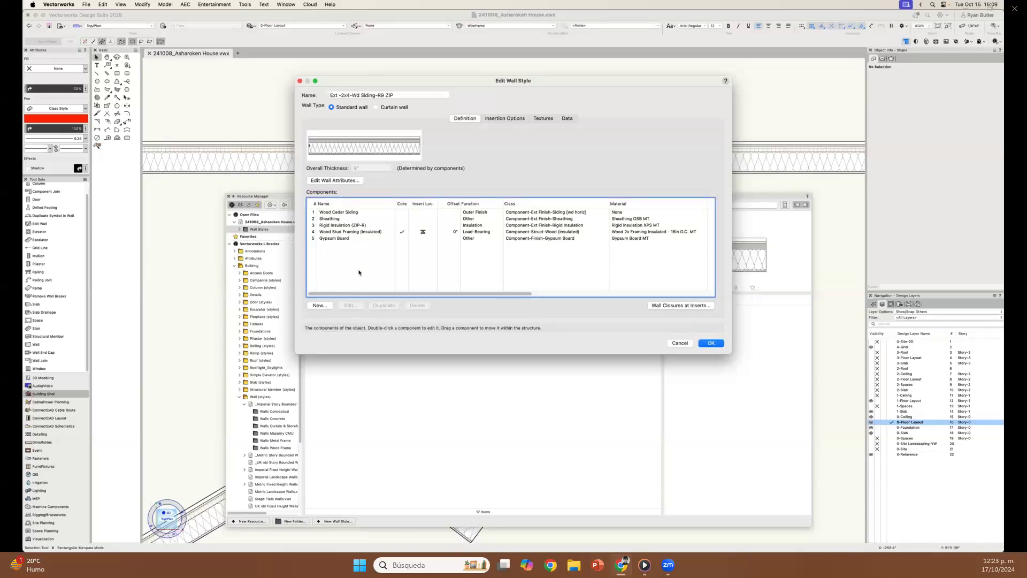
pyautogui.click(358, 233)
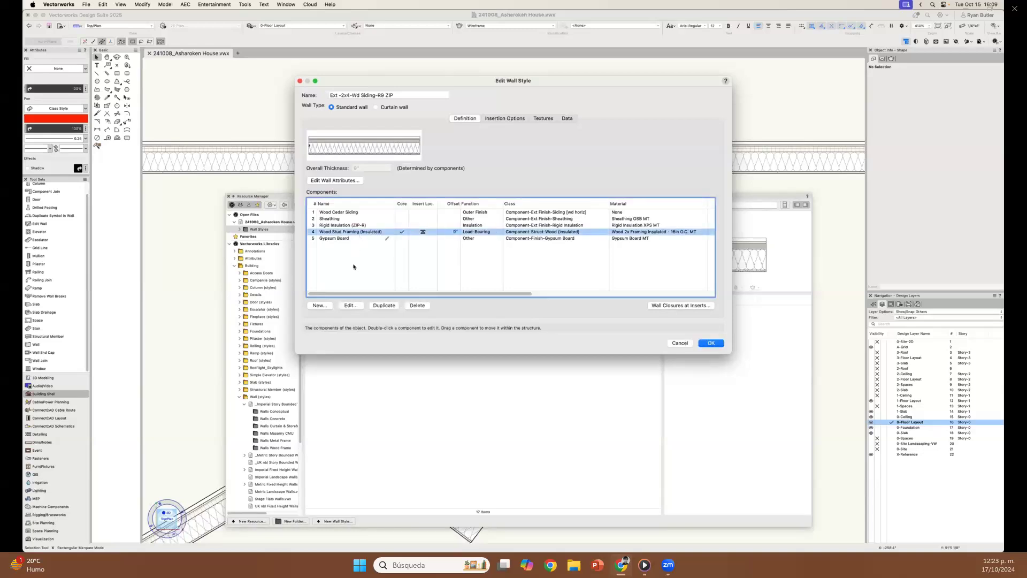
pyautogui.click(351, 305)
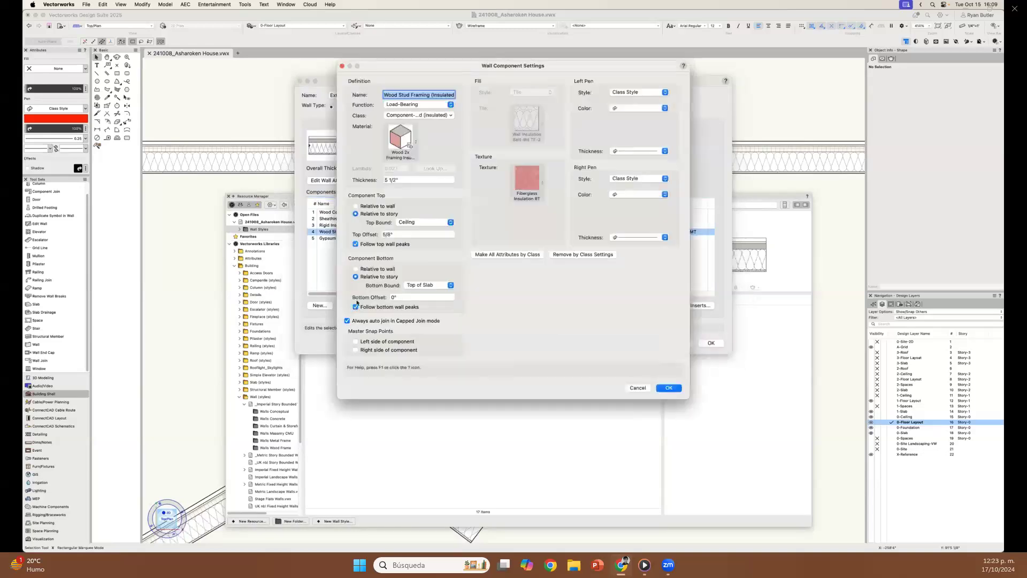
pyautogui.click(412, 179)
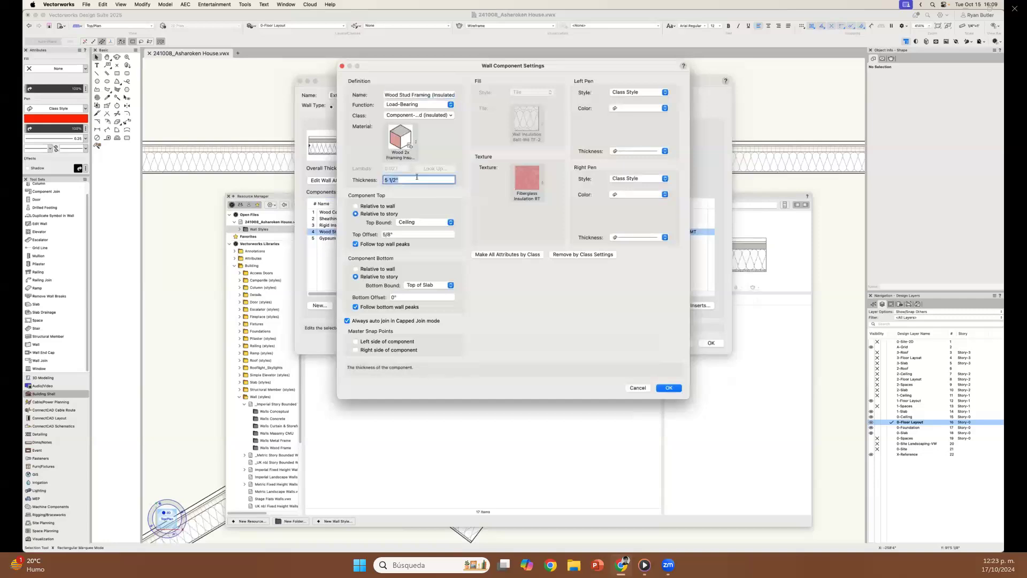
pyautogui.write('3.5')
pyautogui.click(669, 387)
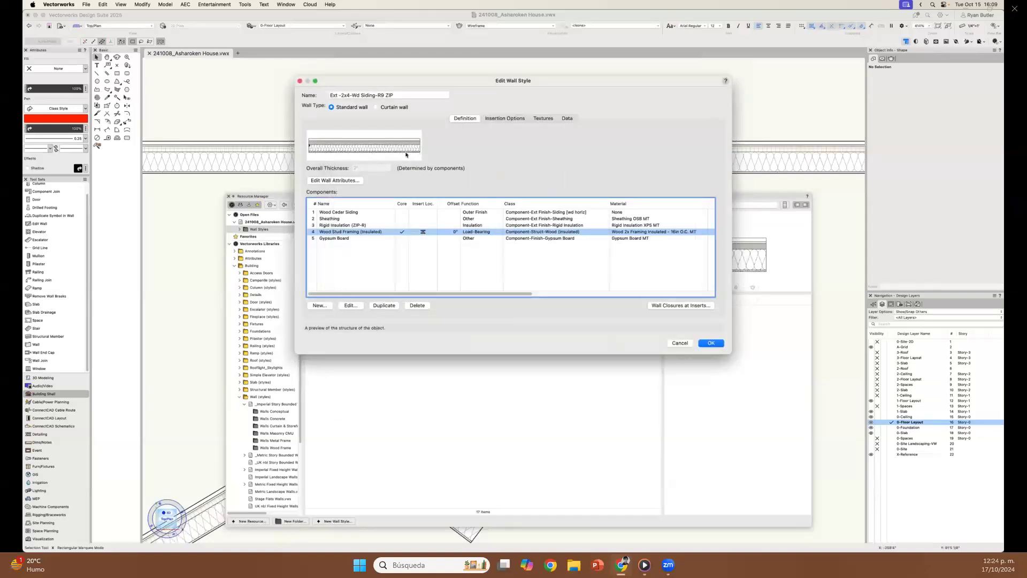
pyautogui.click(711, 343)
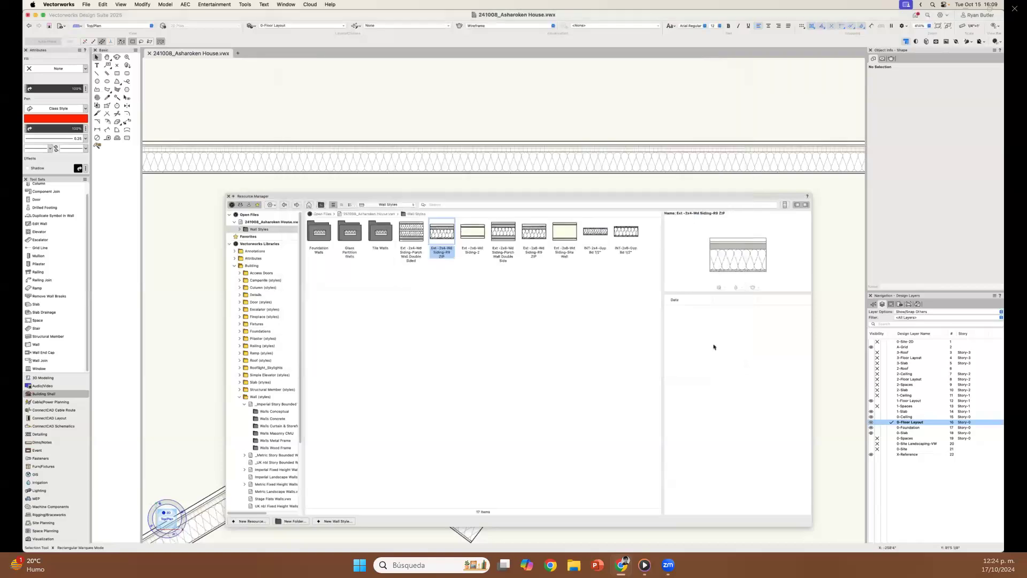
# - Start replacing the upper horizontal wall's style, choosing Ext -2x4-Wd Siding-R9 ZIP as the replacement
pyautogui.click(465, 293)
pyautogui.press('super+r')
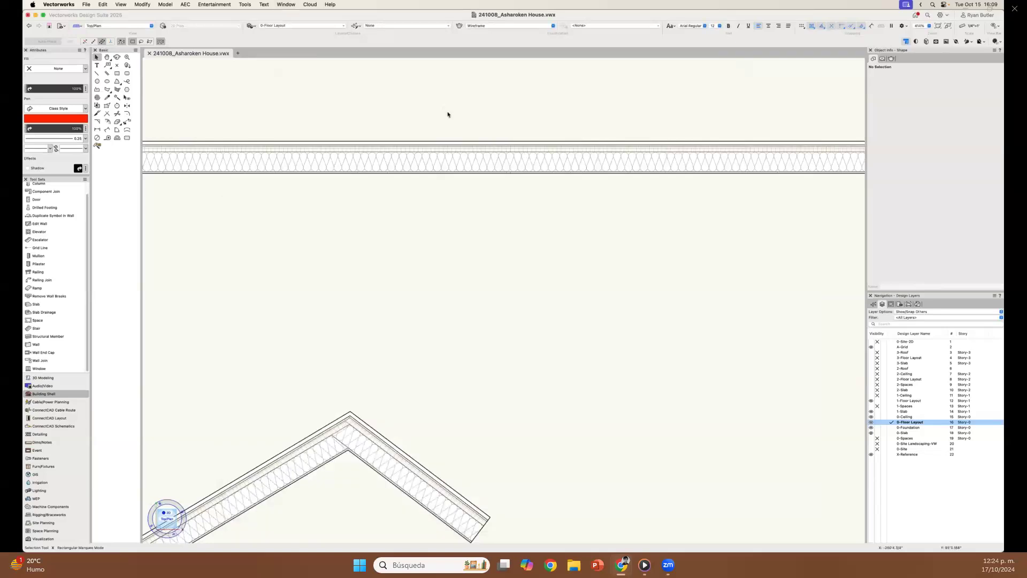
pyautogui.click(448, 170)
pyautogui.click(452, 208)
pyautogui.click(454, 172)
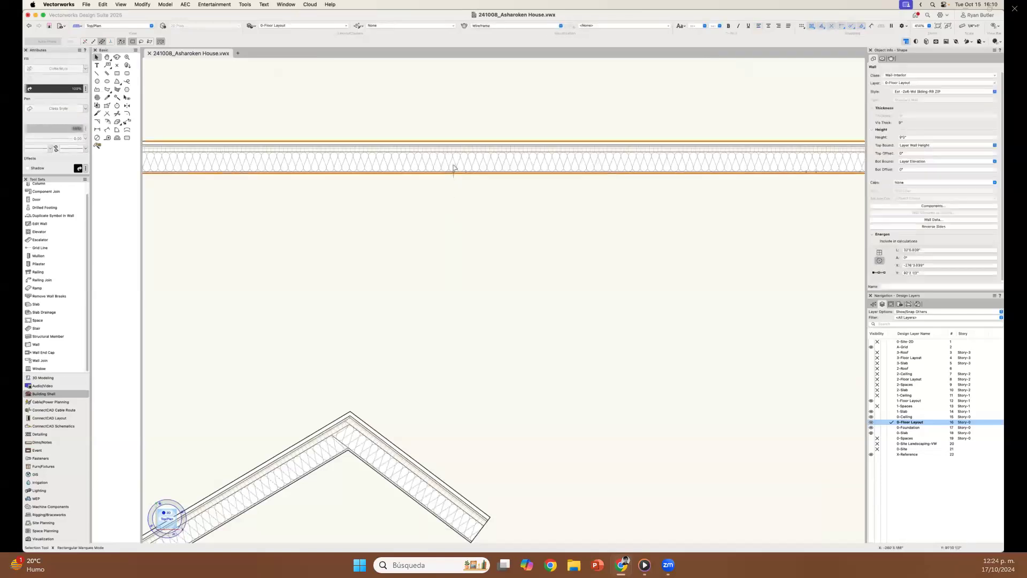
pyautogui.click(917, 93)
pyautogui.click(919, 110)
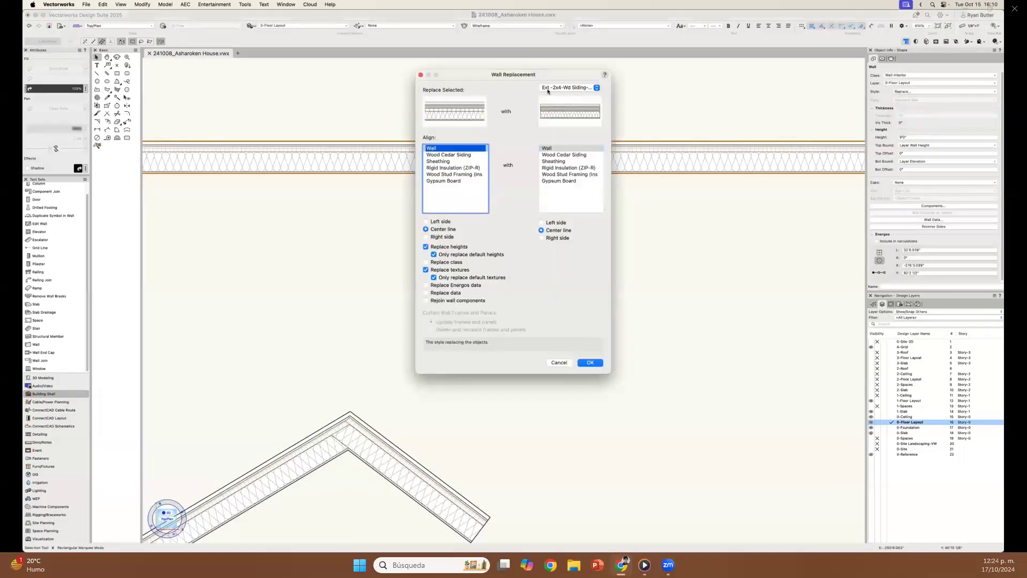
pyautogui.click(548, 90)
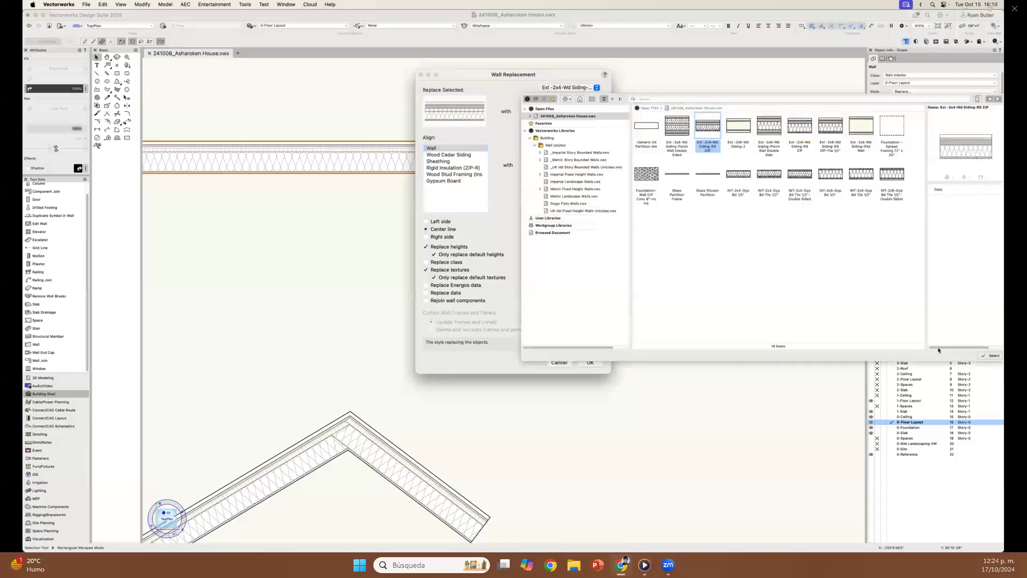
pyautogui.click(991, 355)
# - Align the left sides of the Wood Stud Framing components in both styles and apply the wall replacement
pyautogui.click(458, 175)
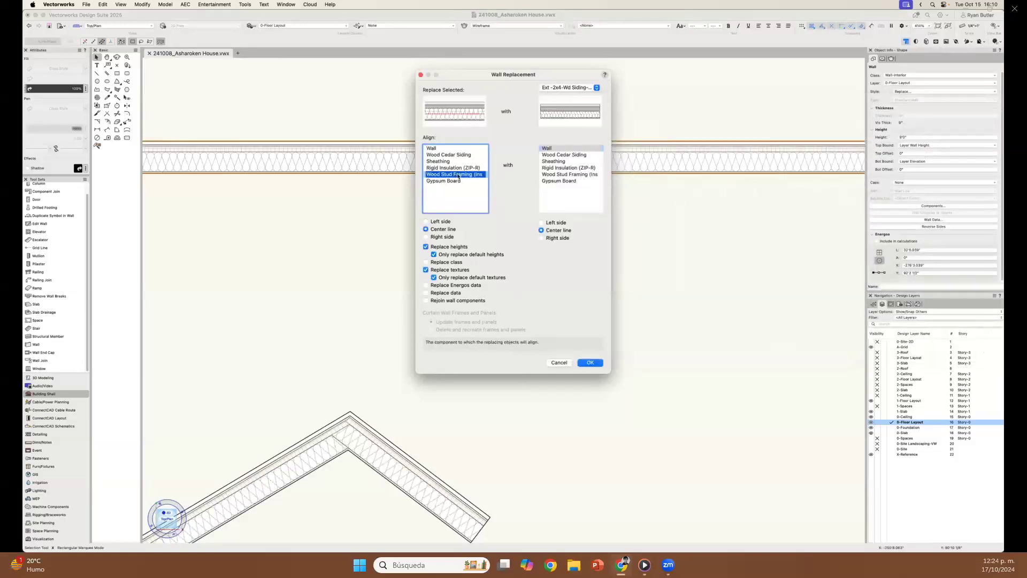
pyautogui.click(570, 175)
pyautogui.click(441, 223)
pyautogui.click(554, 223)
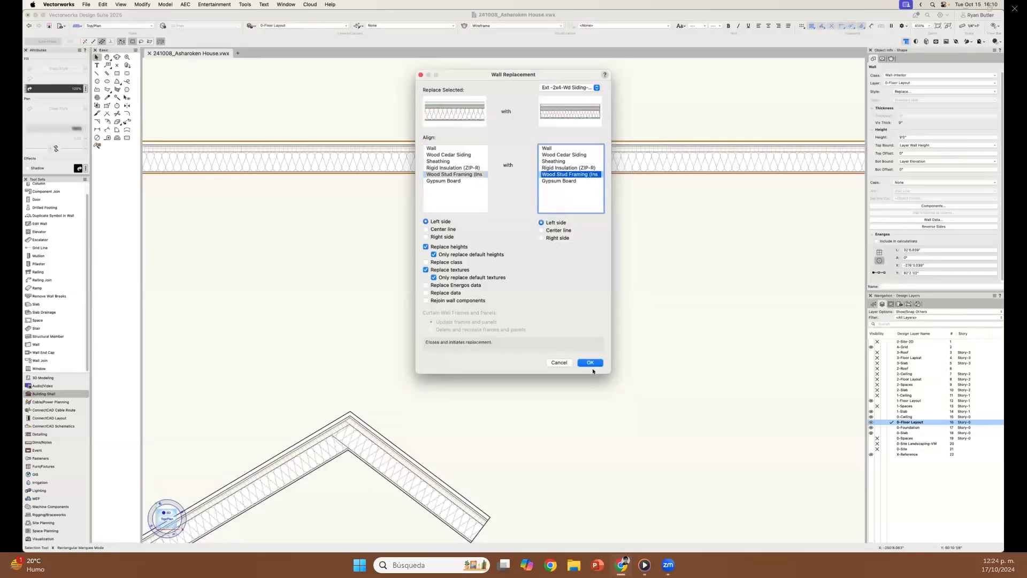
pyautogui.click(591, 366)
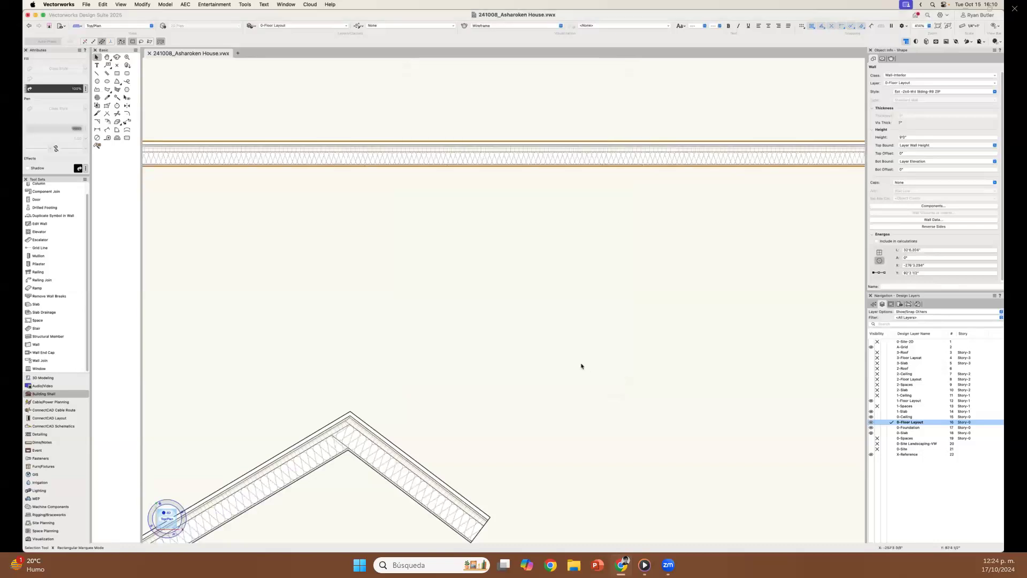
# - Inspect the restyled wall's corner and component layers in 3D, and return to the Top/Plan view
pyautogui.click(581, 366)
pyautogui.scroll(-4, 426, 281)
pyautogui.keyDown('ctrl'); pyautogui.moveTo(483, 338); pyautogui.dragTo(483, 336, button='middle'); pyautogui.keyUp('ctrl')
pyautogui.scroll(5, 641, 306)
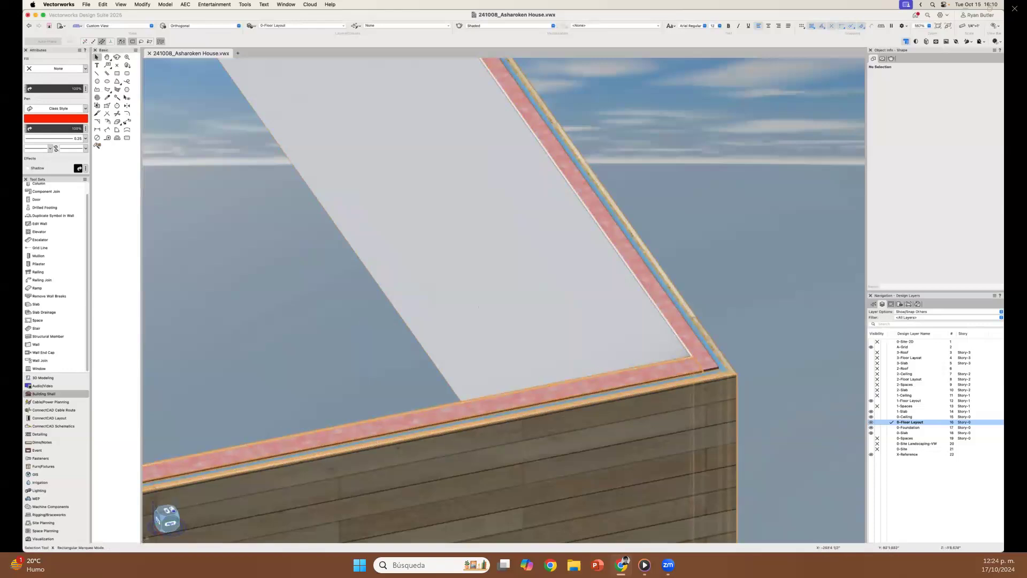
pyautogui.click(166, 513)
pyautogui.click(167, 515)
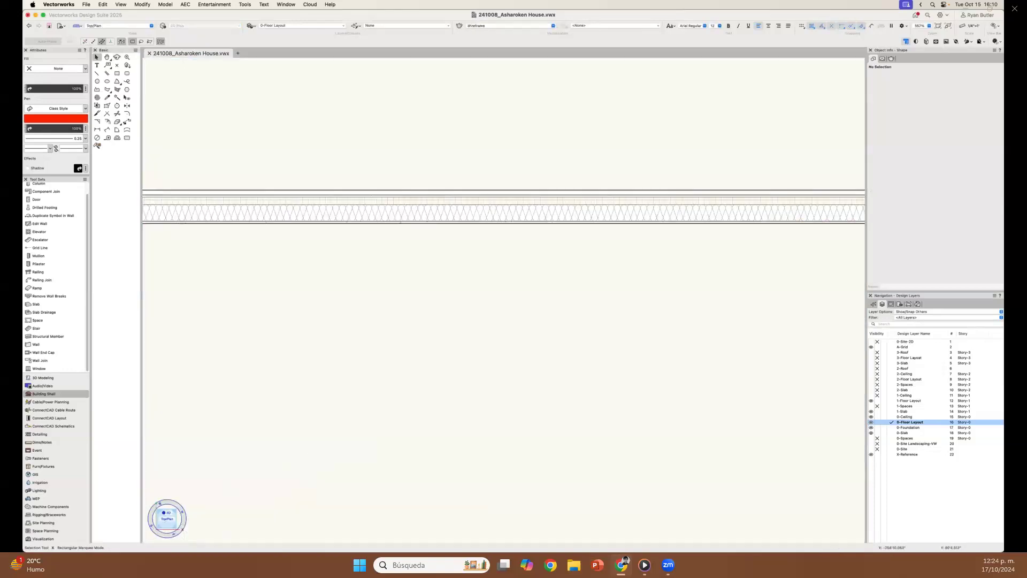
# - Browse the imperial story-bounded wall styles in the library, covering wood frame, metal frame, concrete, conceptual, curtain and masonry types
pyautogui.press('super+r')
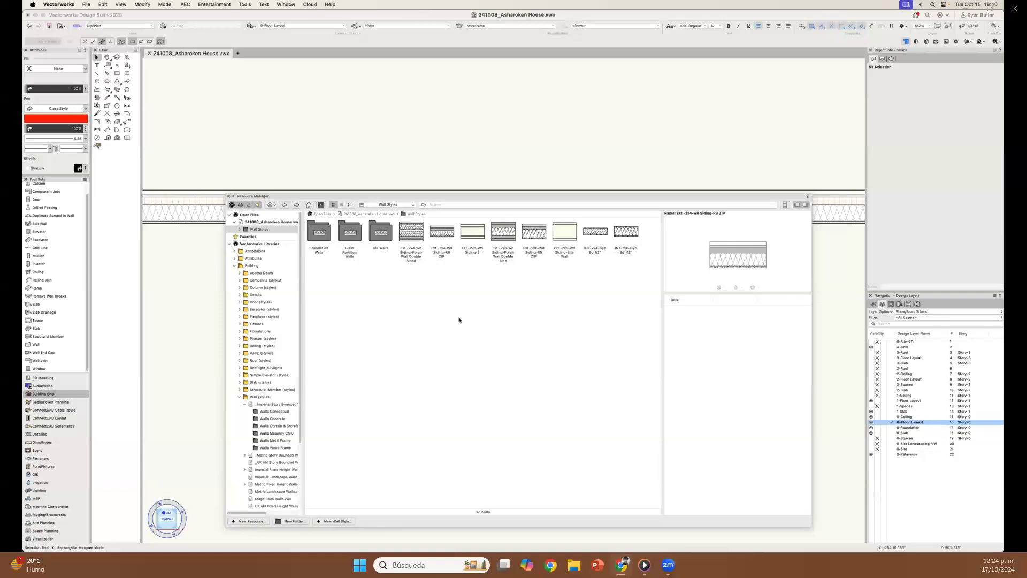
pyautogui.click(266, 405)
pyautogui.click(272, 433)
pyautogui.click(272, 448)
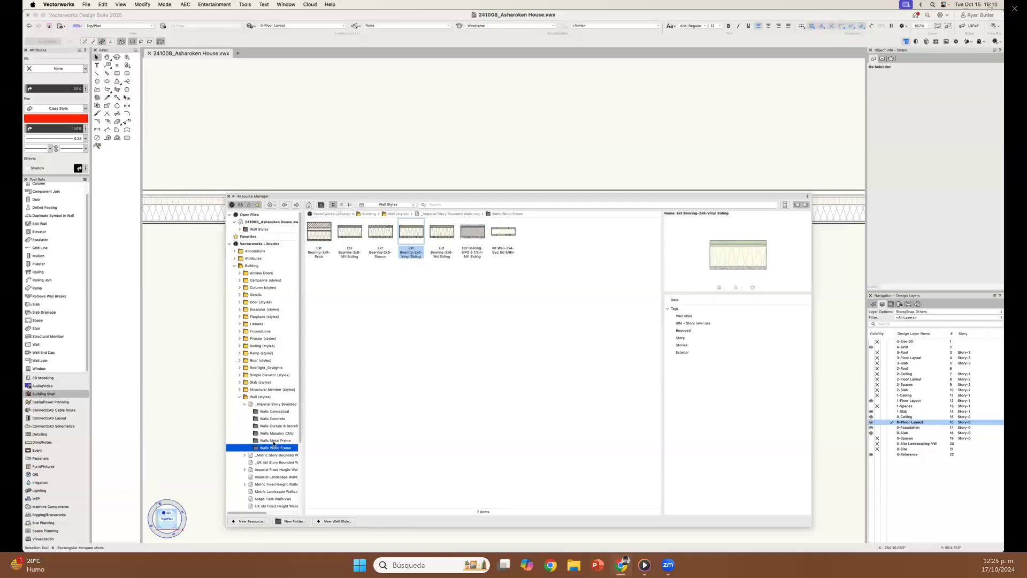
pyautogui.click(274, 441)
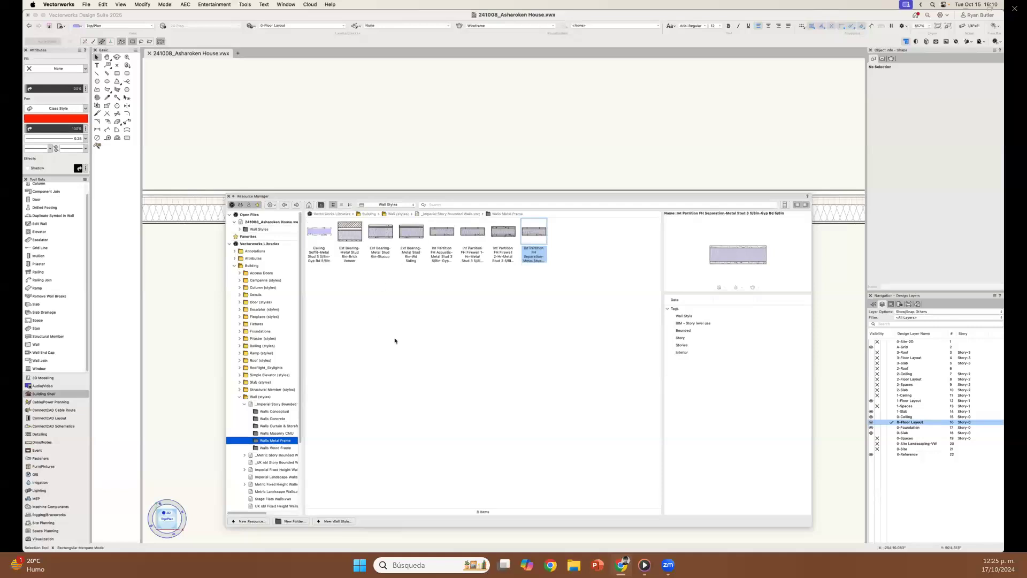
pyautogui.click(280, 449)
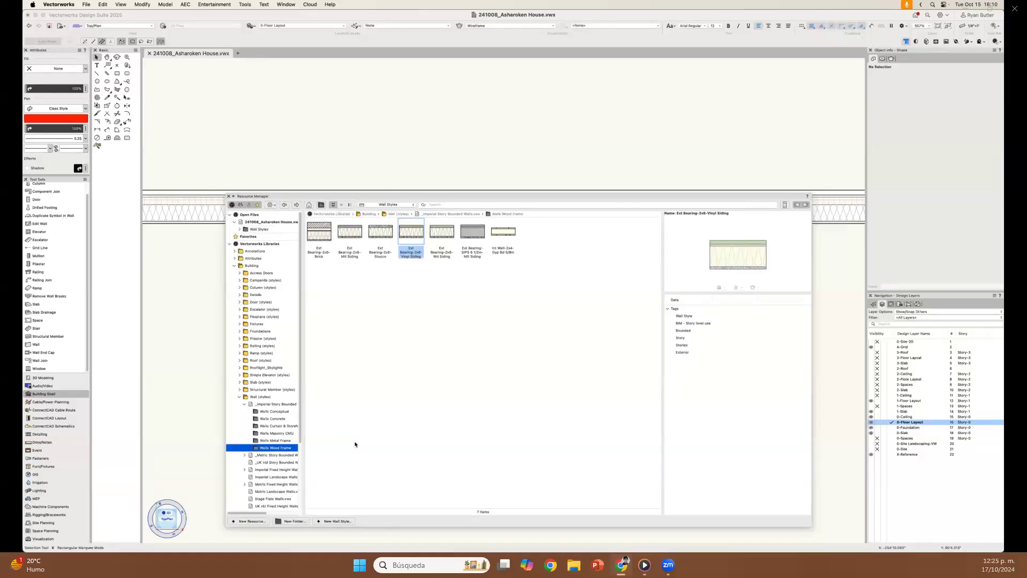
pyautogui.click(269, 420)
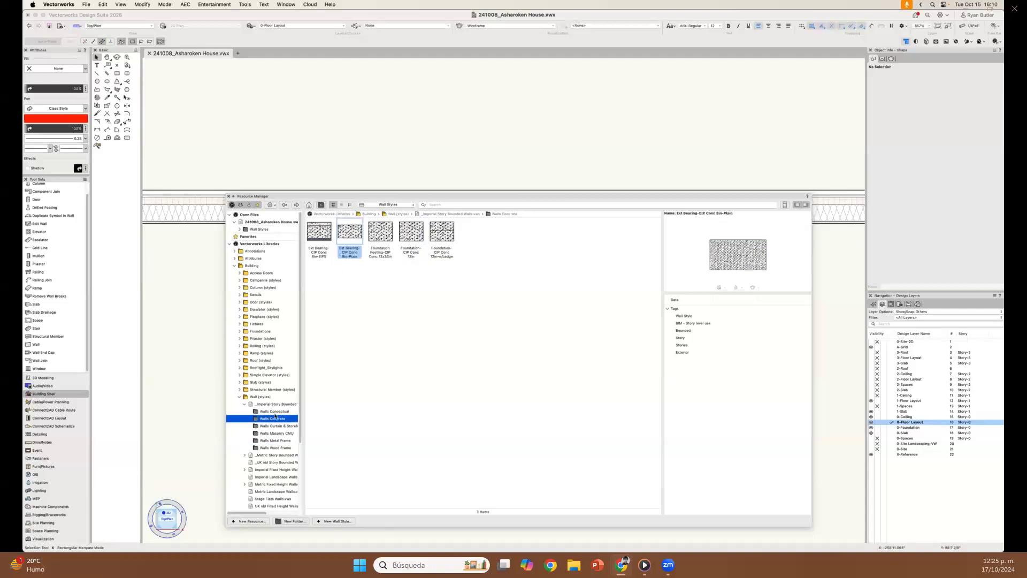
pyautogui.click(275, 411)
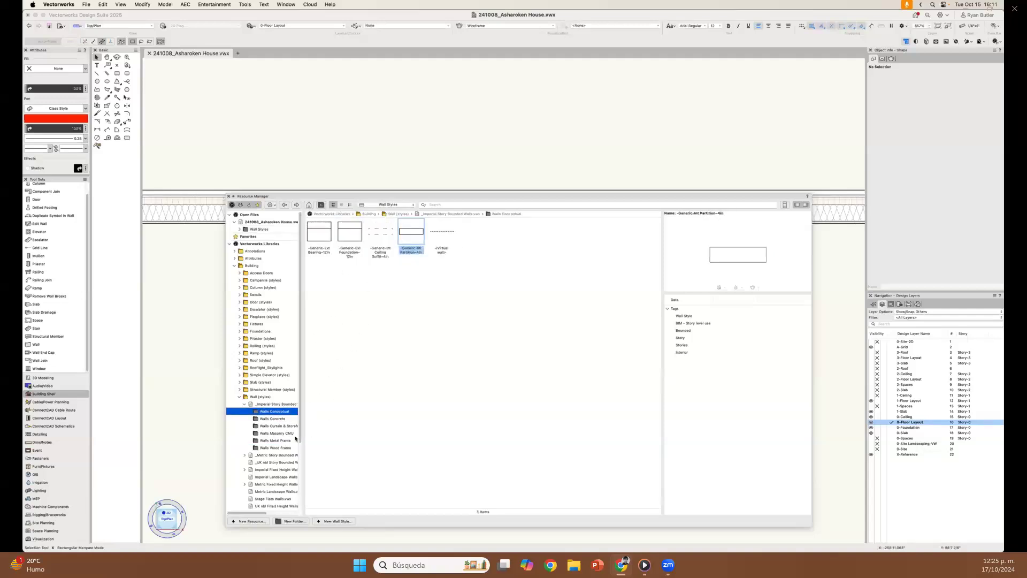
pyautogui.click(279, 426)
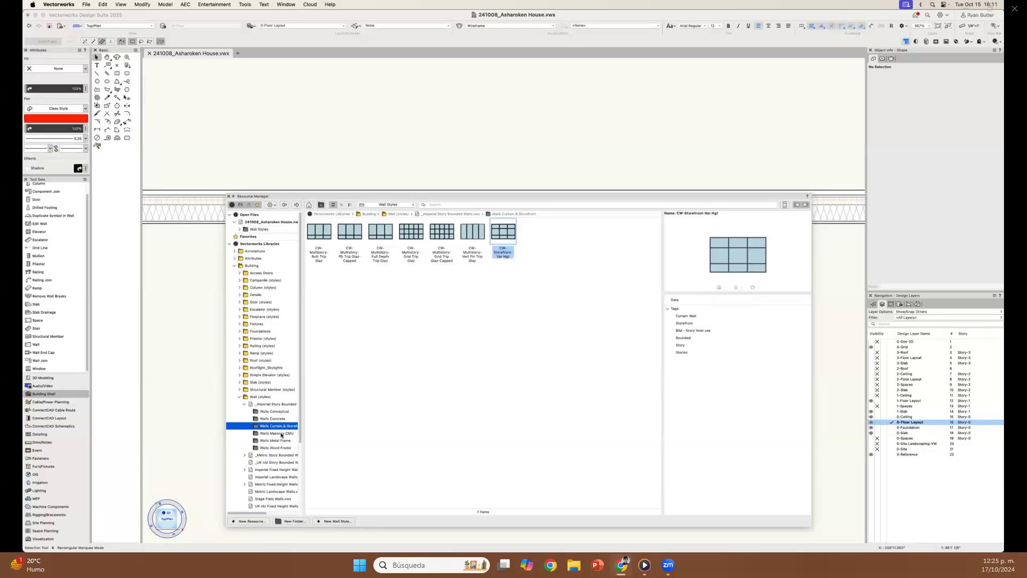
pyautogui.click(281, 434)
pyautogui.click(276, 448)
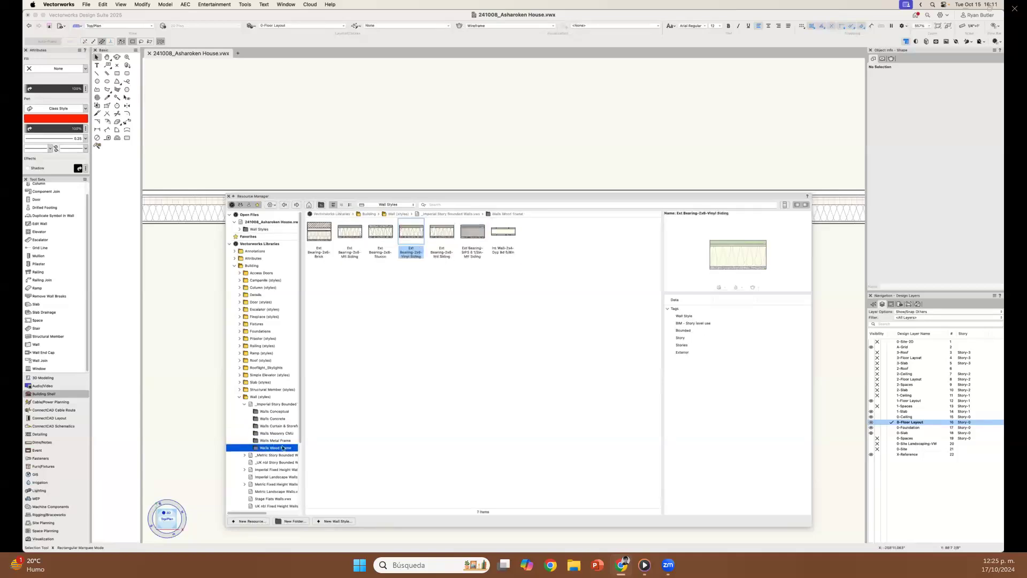
pyautogui.press('super+r')
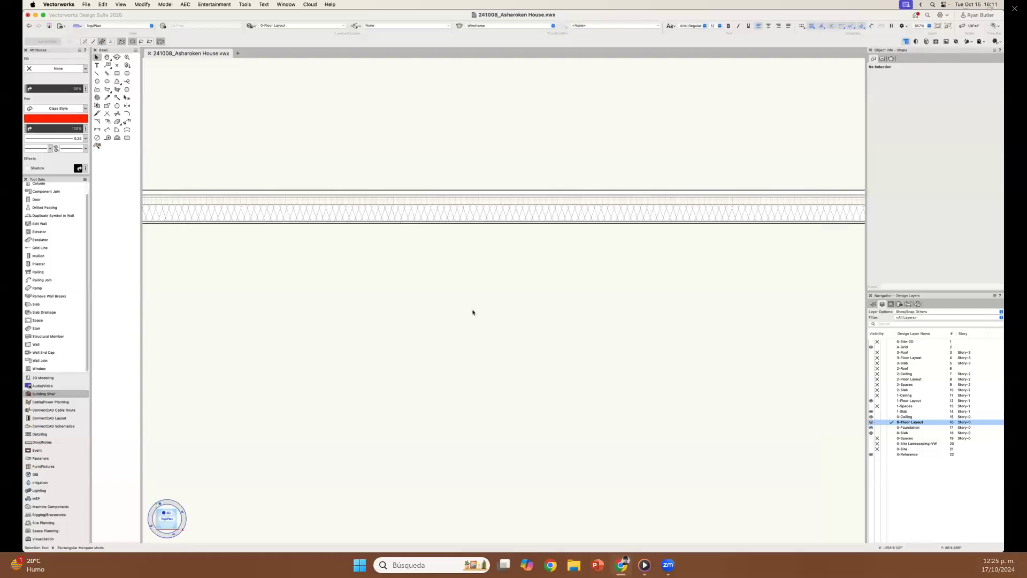
# - Delete all the sample walls drawn beside the floor plan sketches
pyautogui.scroll(-3, 527, 294)
pyautogui.scroll(-5, 527, 294)
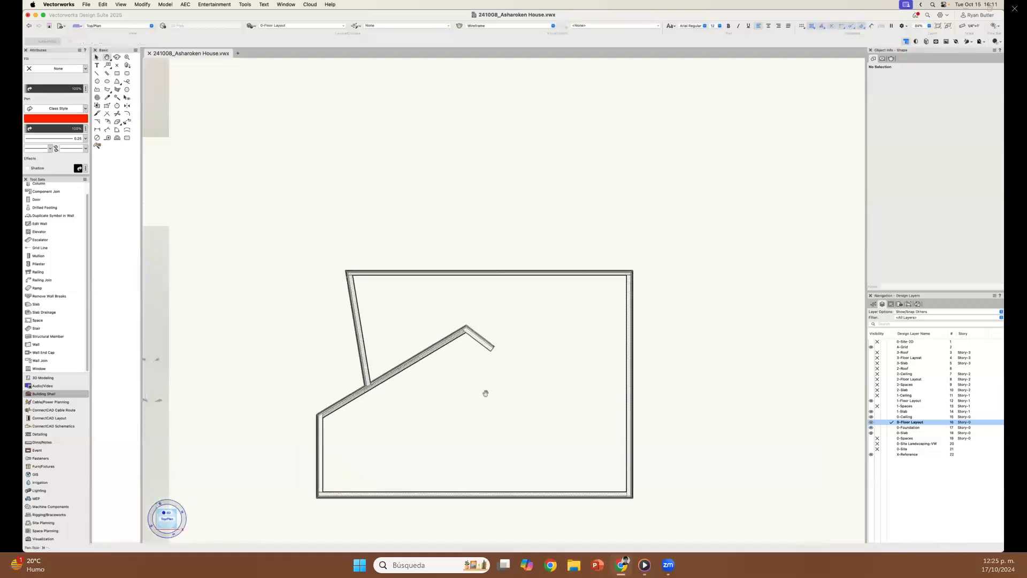
pyautogui.moveTo(484, 392); pyautogui.dragTo(552, 355, button='middle')
pyautogui.scroll(-2, 555, 345)
pyautogui.moveTo(694, 452); pyautogui.dragTo(420, 237)
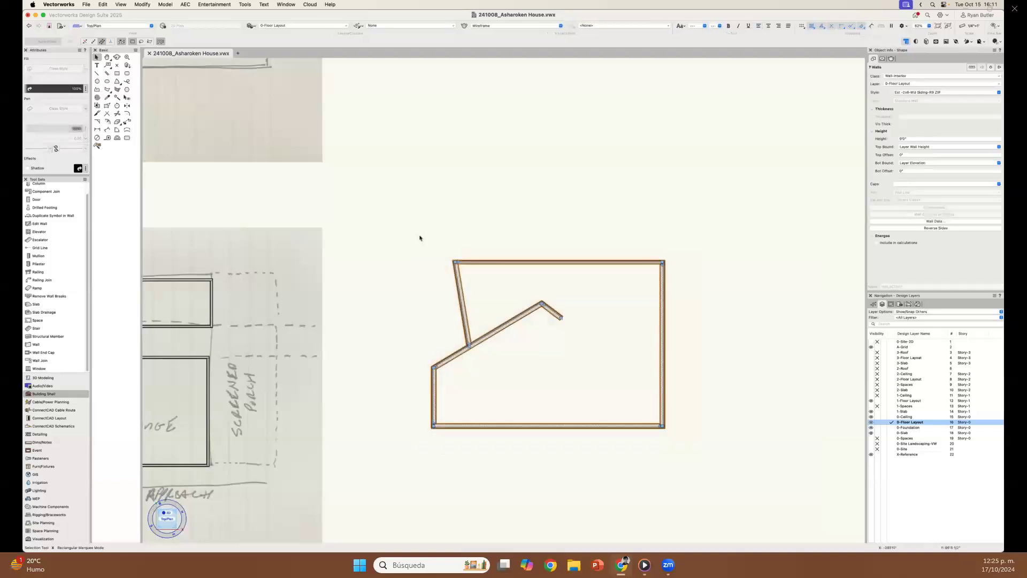
pyautogui.press('Delete')
# - Activate the s01-Floor Plan saved view and hide the 4-Grid design layer
pyautogui.click(899, 304)
pyautogui.click(894, 518)
pyautogui.doubleClick(894, 518)
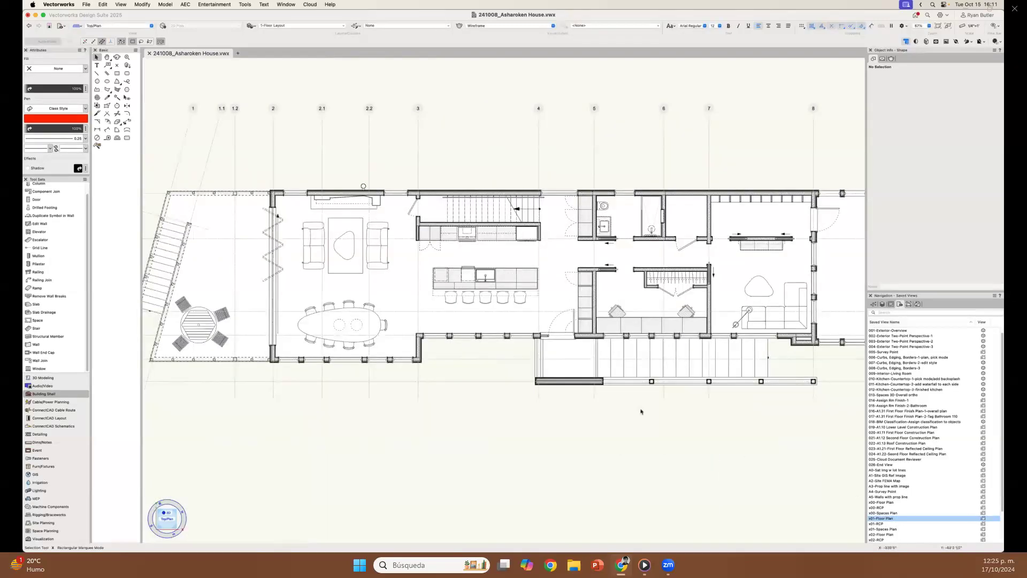
pyautogui.scroll(-2, 637, 404)
pyautogui.scroll(-1, 635, 402)
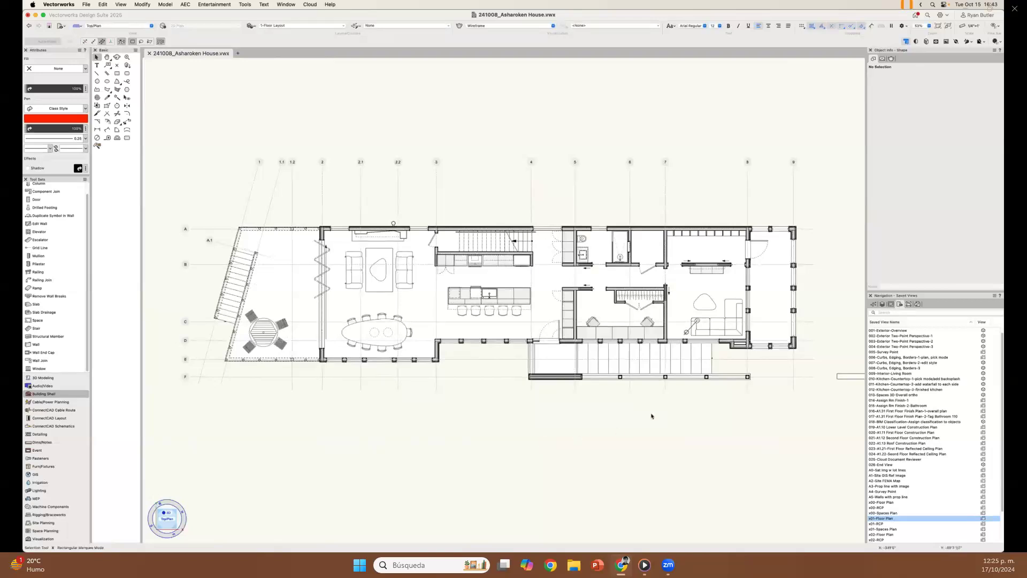
pyautogui.click(882, 303)
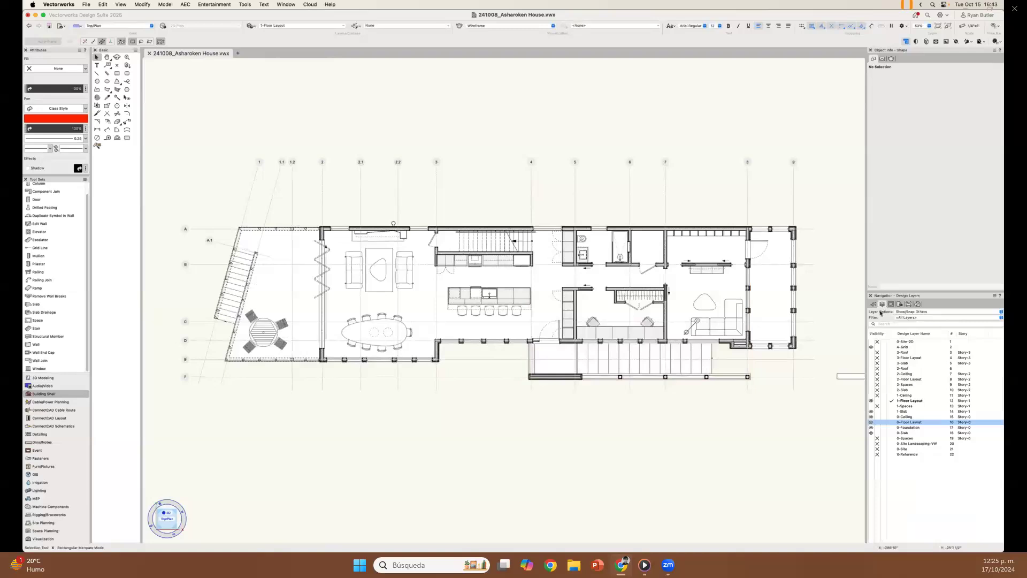
pyautogui.click(877, 347)
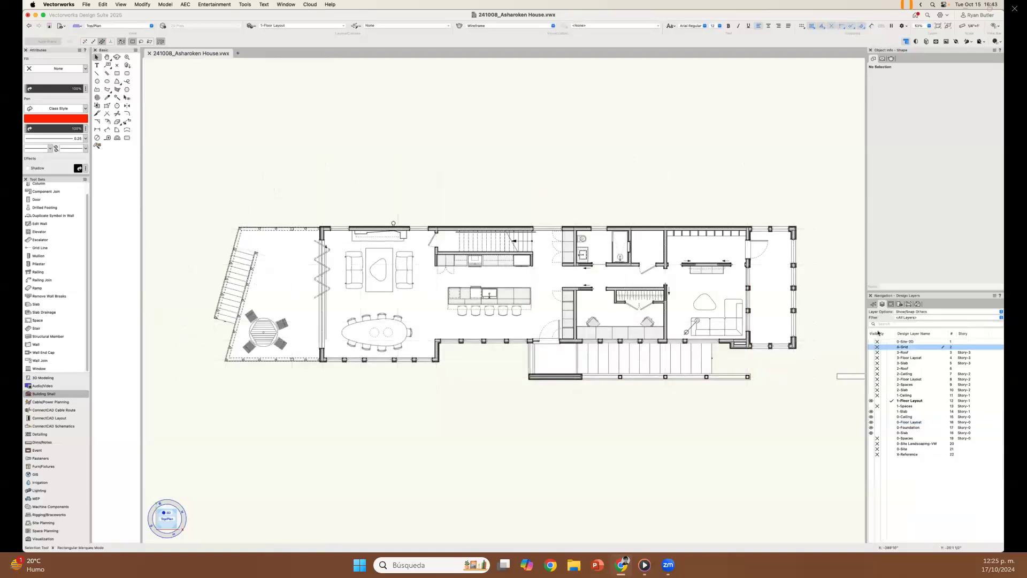
# - Filter the classes by "furniture" and make the Furniture-Main class invisible
pyautogui.click(874, 304)
pyautogui.click(871, 323)
pyautogui.write('iture')
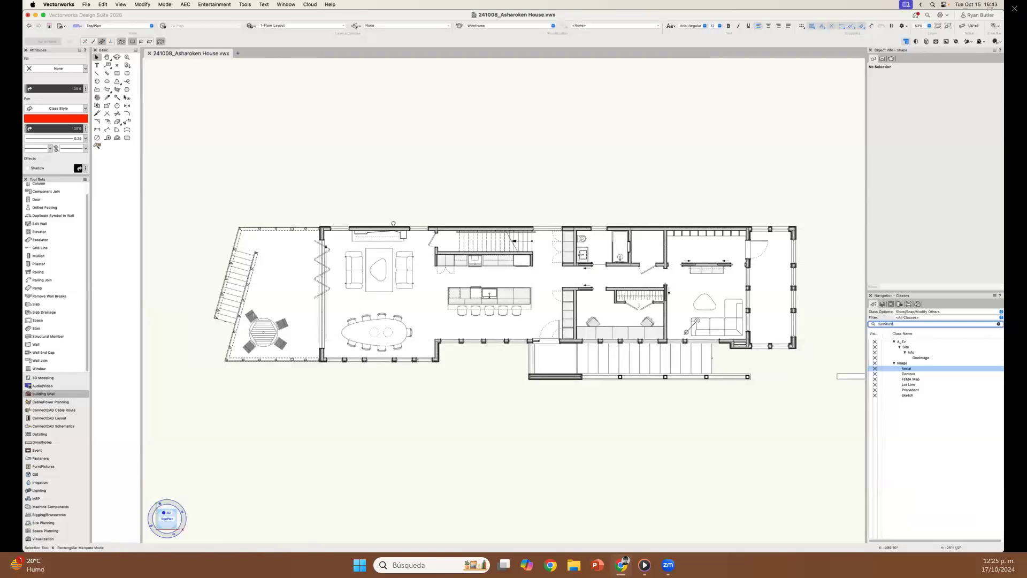
pyautogui.press('Return')
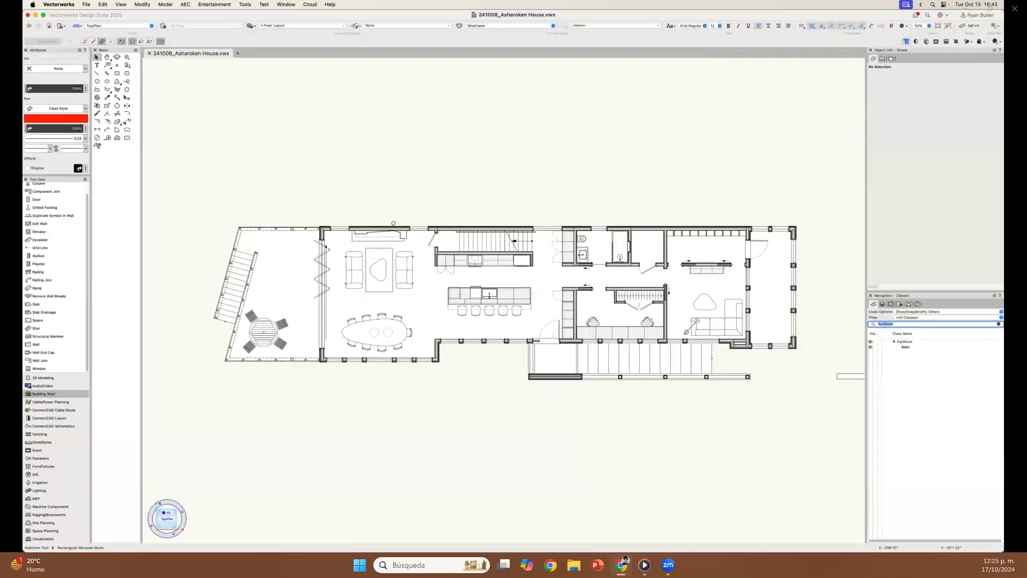
pyautogui.click(875, 347)
pyautogui.click(875, 347)
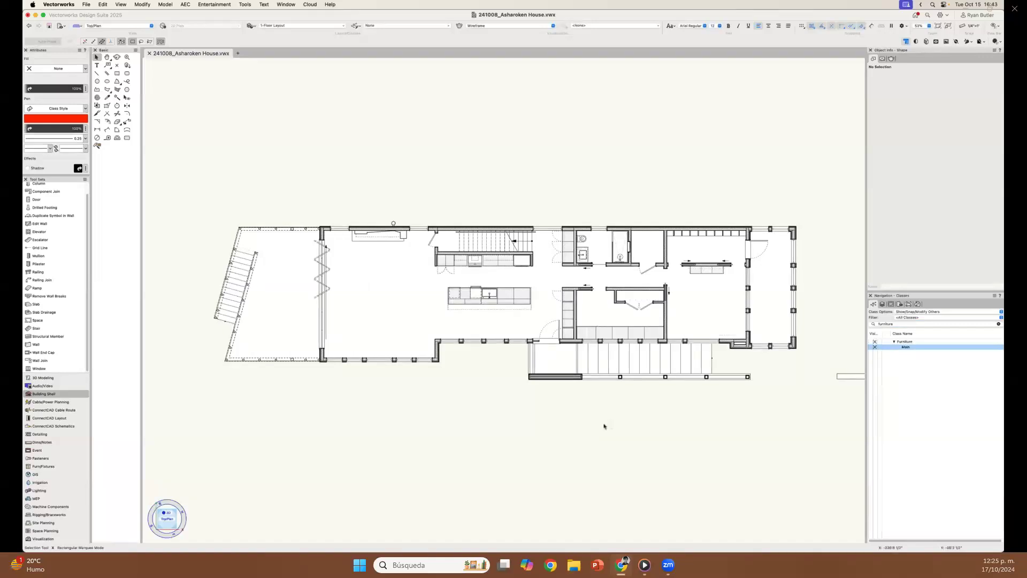
# - Examine the bathroom's walls and fixtures up close in a shaded 3D view
pyautogui.scroll(2, 429, 248)
pyautogui.scroll(1, 428, 248)
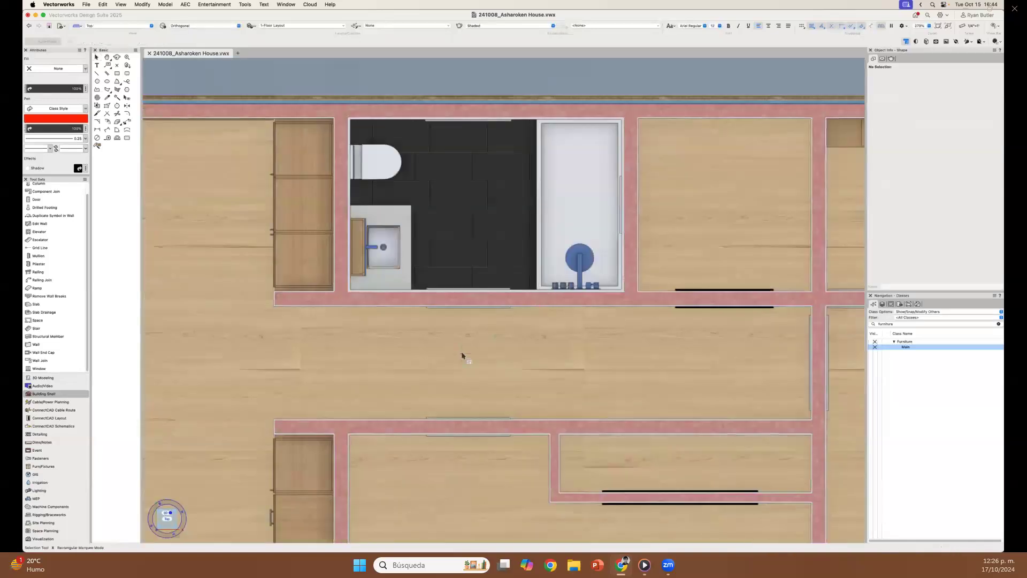
pyautogui.keyDown('shift'); pyautogui.moveTo(463, 356); pyautogui.dragTo(738, 296, button='middle'); pyautogui.keyUp('shift')
pyautogui.scroll(6, 580, 223)
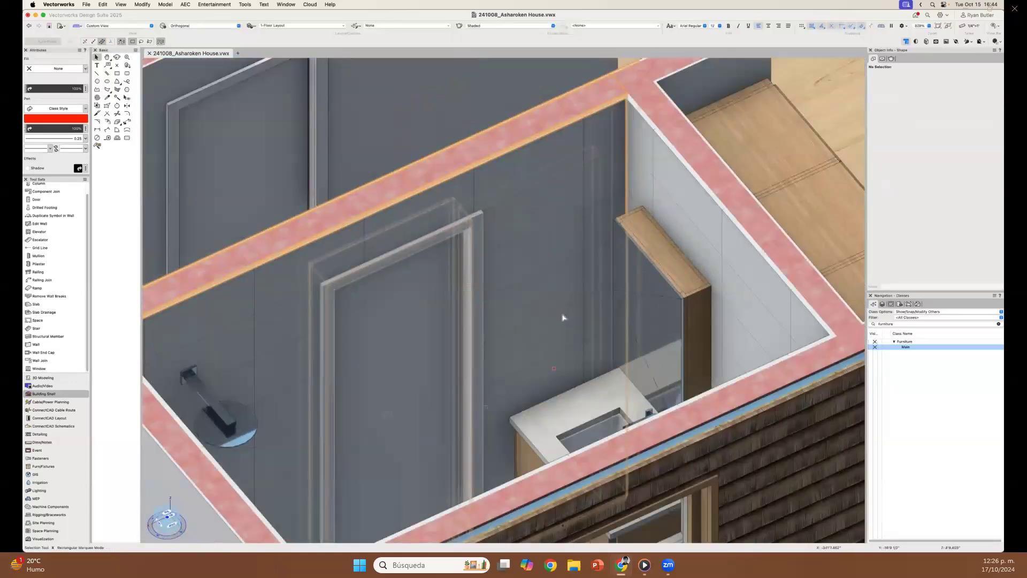
# - Switch to the Top/Plan view and draw a straight horizontal wall about 12' long above the bathroom
pyautogui.press('super+5')
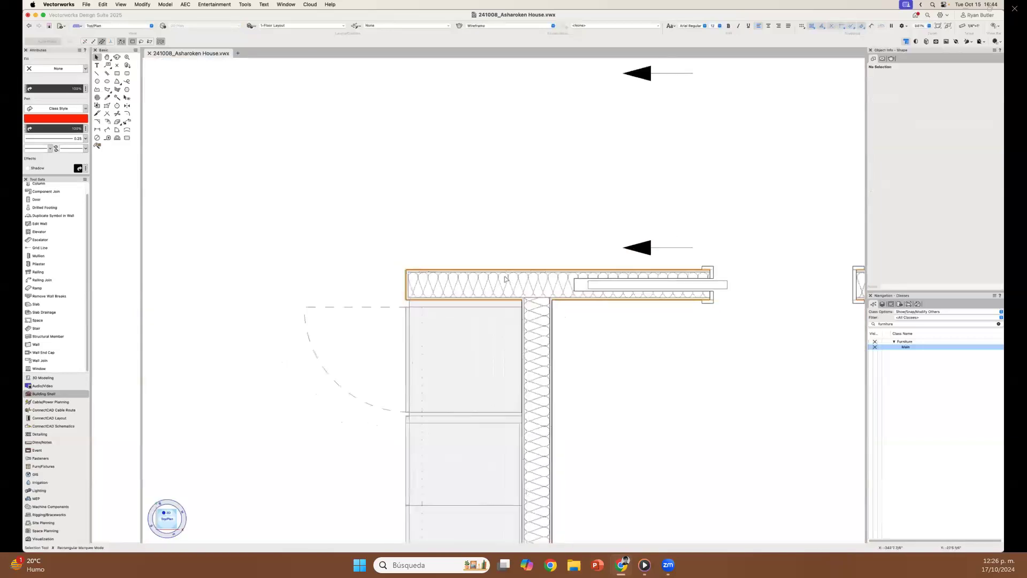
pyautogui.scroll(-10, 506, 279)
pyautogui.moveTo(450, 277); pyautogui.dragTo(593, 326, button='middle')
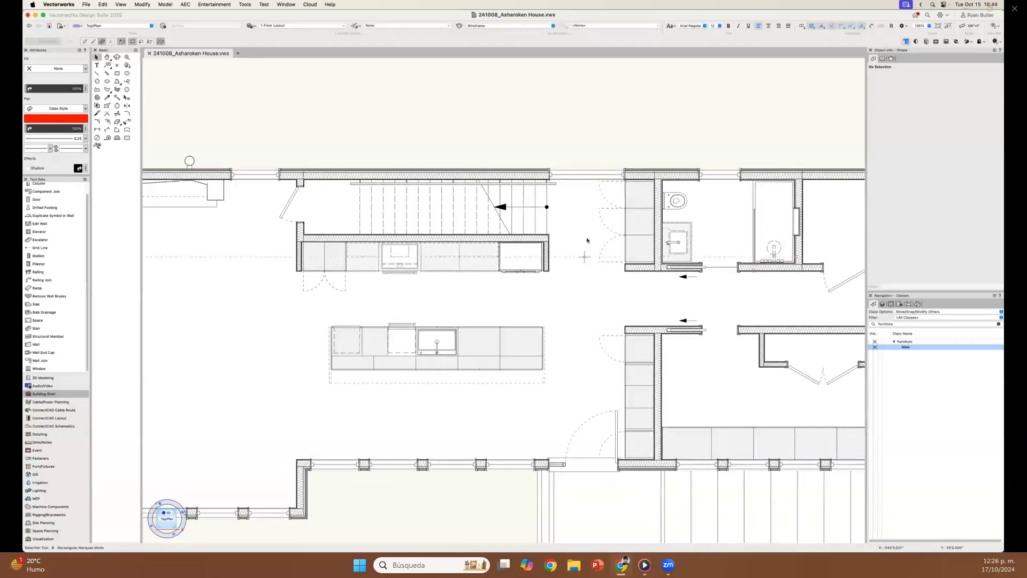
pyautogui.press('9')
pyautogui.click(624, 142)
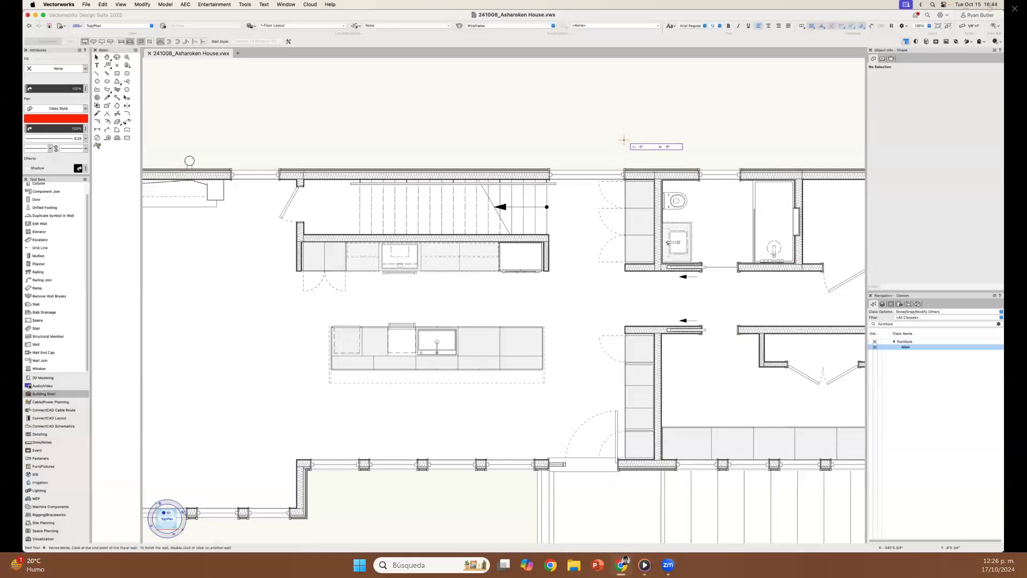
pyautogui.doubleClick(795, 141)
pyautogui.press('x')
pyautogui.scroll(1, 796, 136)
pyautogui.scroll(2, 796, 135)
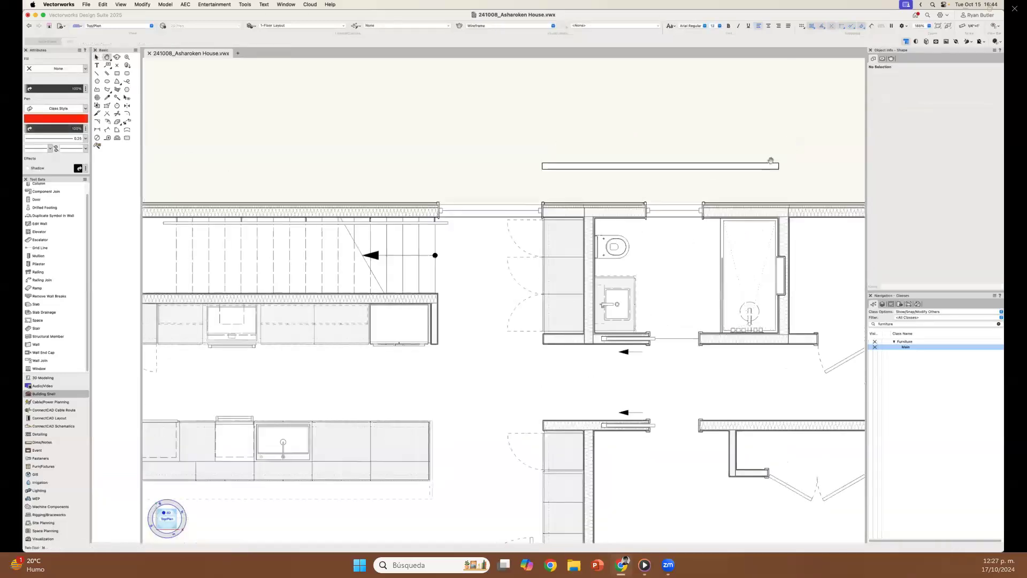
# - Replace the new wall's style with the Ext -2x6-Wd Siding ZIP-Tile 1/2" style, aligned on center line, and inspect its components
pyautogui.click(762, 179)
pyautogui.click(949, 92)
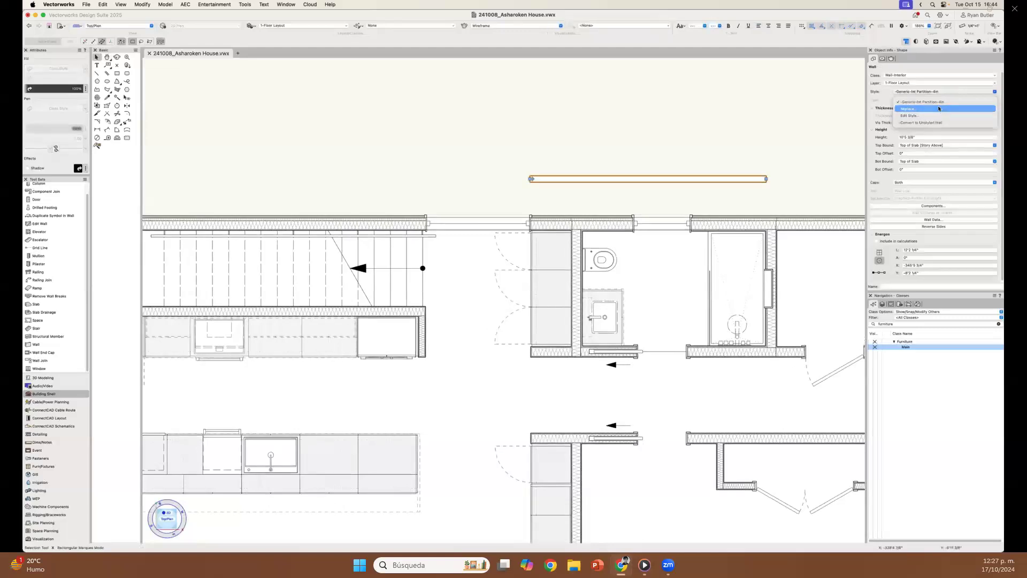
pyautogui.click(910, 122)
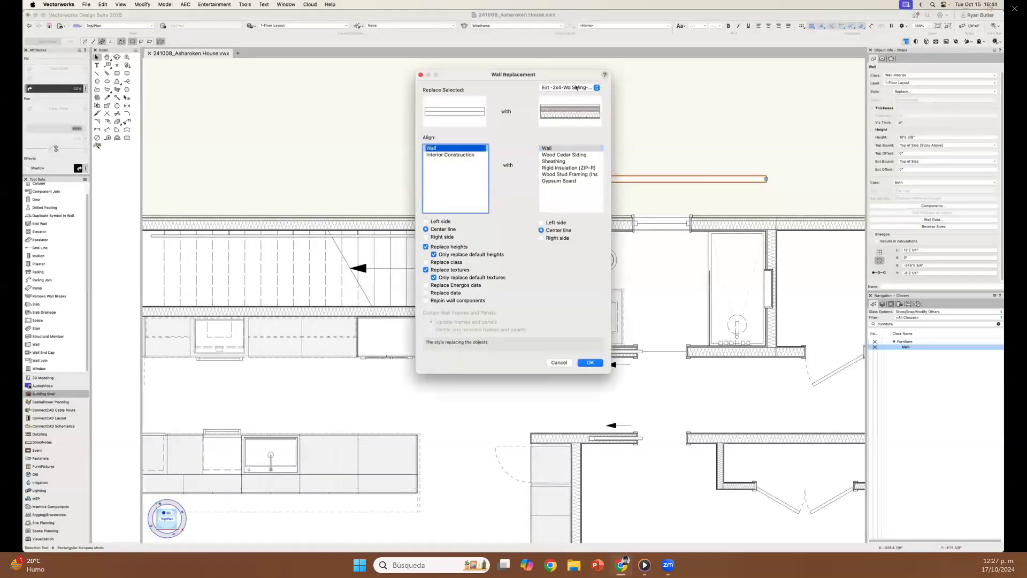
pyautogui.click(576, 89)
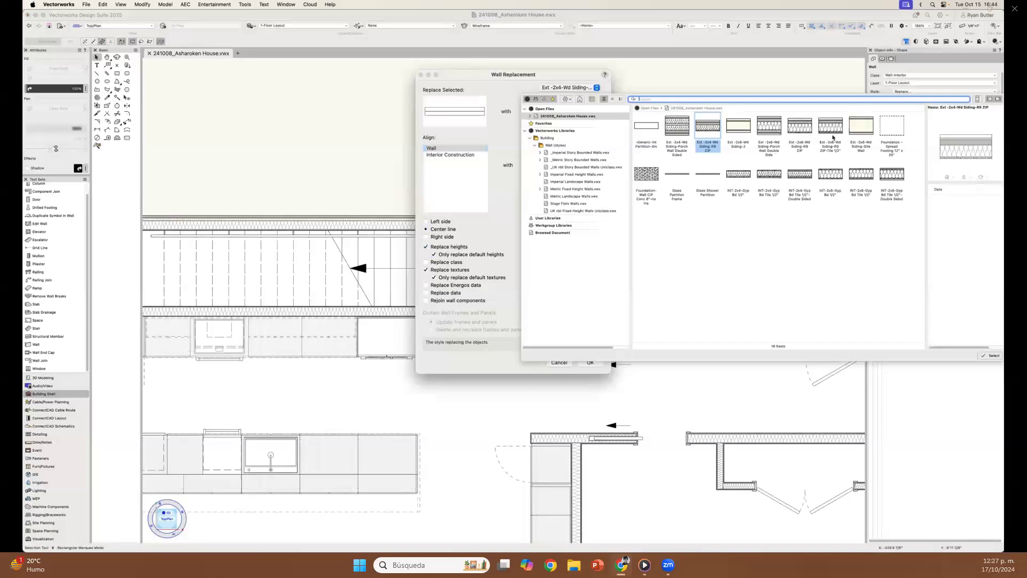
pyautogui.click(833, 135)
pyautogui.click(991, 356)
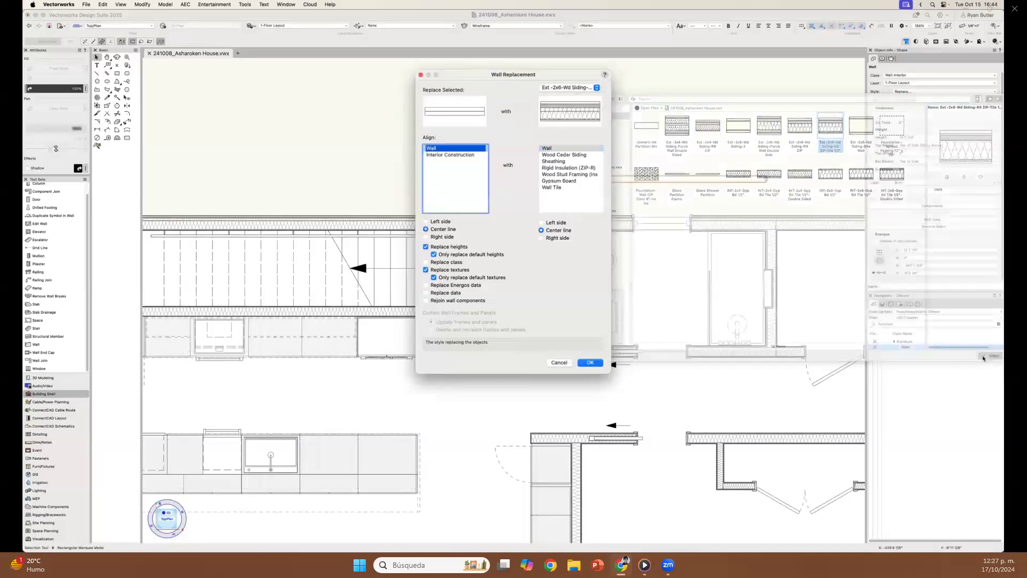
pyautogui.click(582, 362)
pyautogui.click(502, 138)
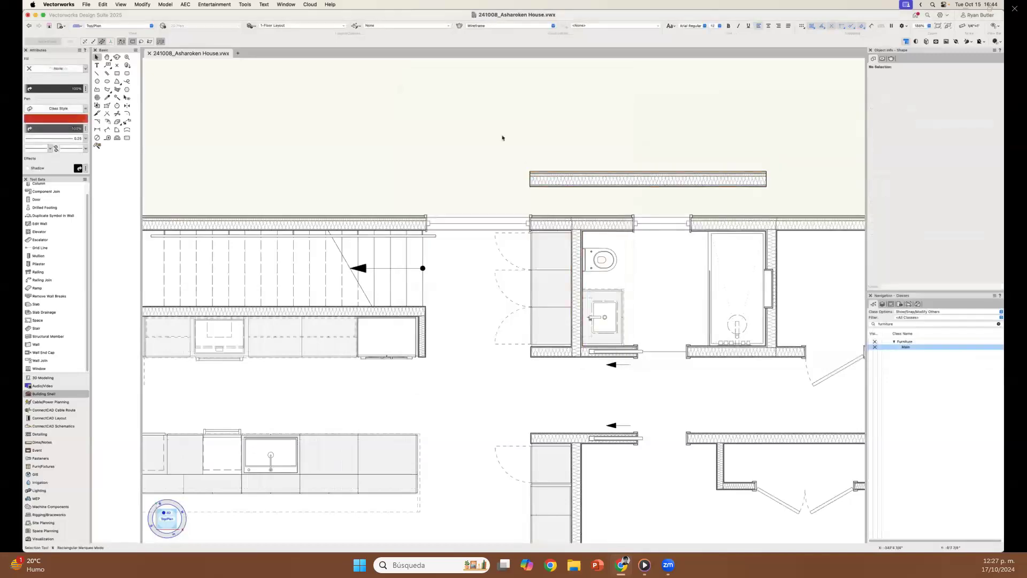
pyautogui.scroll(2, 529, 178)
pyautogui.scroll(10, 529, 178)
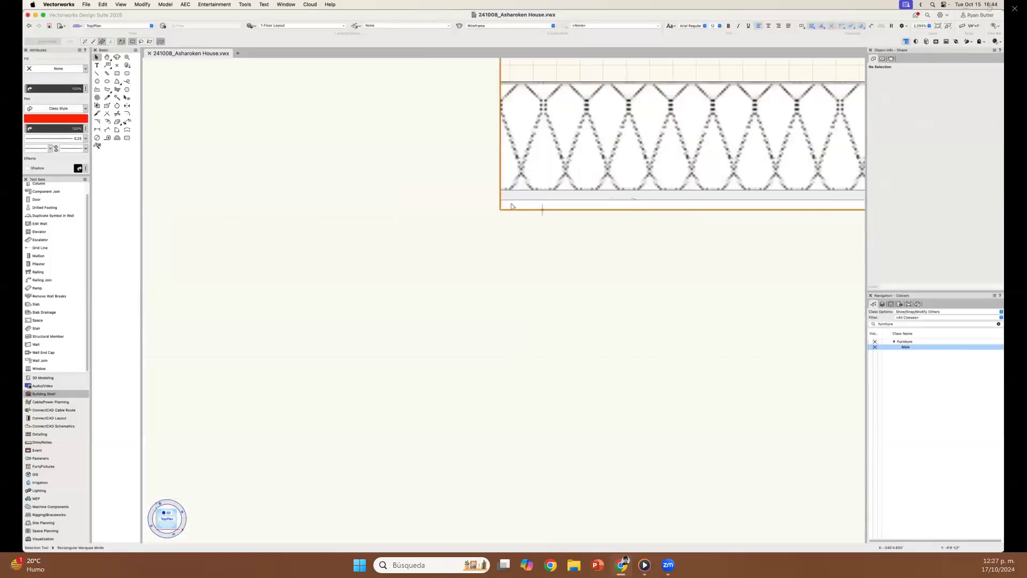
pyautogui.scroll(-12, 444, 248)
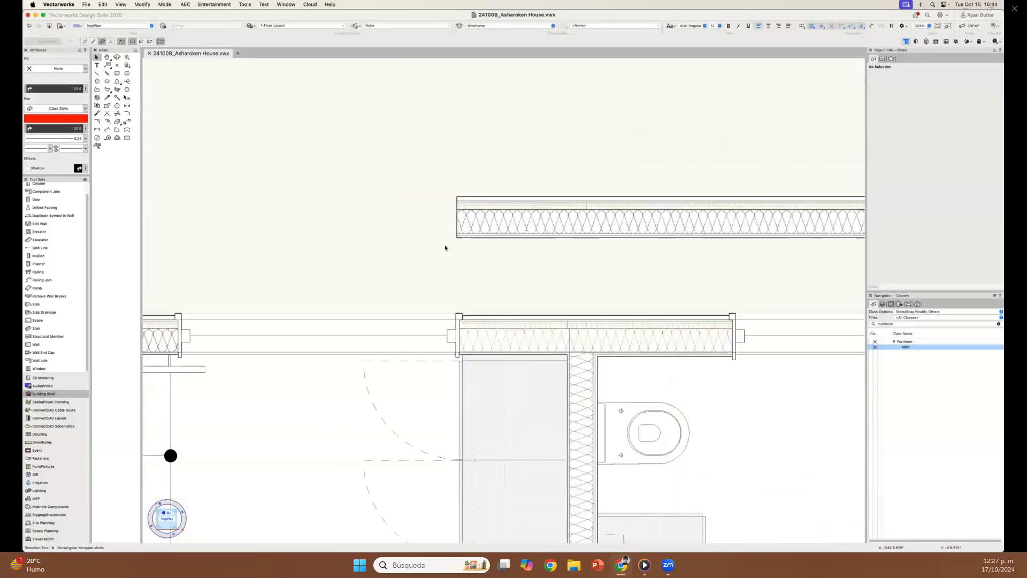
pyautogui.moveTo(464, 236); pyautogui.dragTo(515, 216)
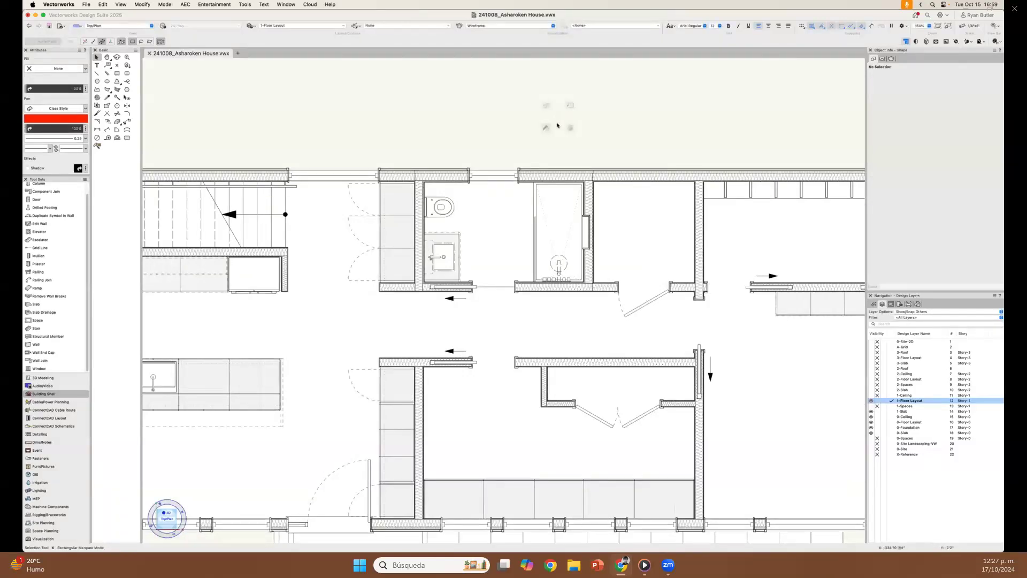
# - Show the Dims/Notes tool set, browse its tools and activate the Constrained Linear Dimension tool
pyautogui.moveTo(519, 210); pyautogui.dragTo(527, 204, button='middle')
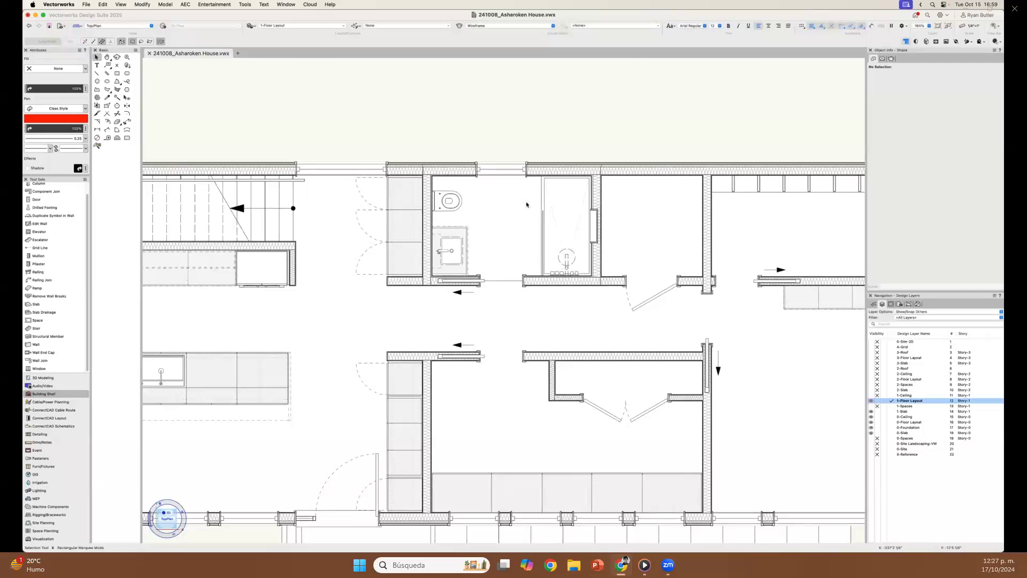
pyautogui.press('n')
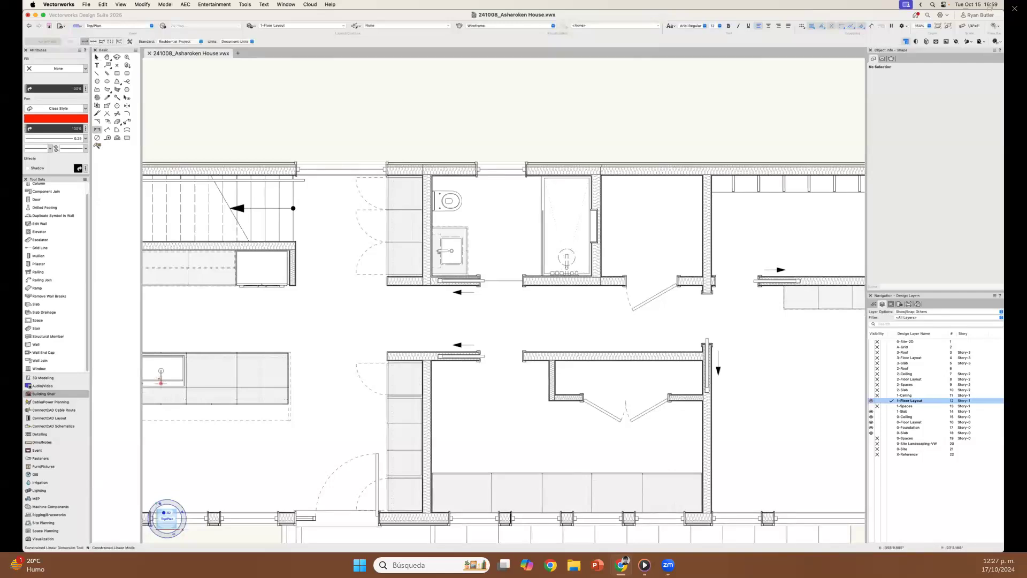
pyautogui.click(43, 442)
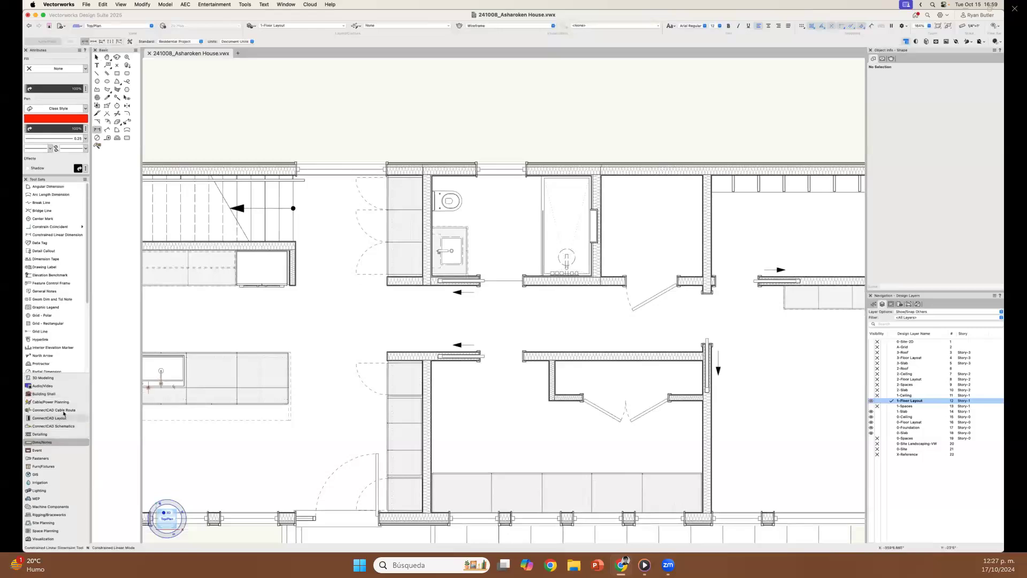
pyautogui.moveTo(87, 293); pyautogui.dragTo(84, 366)
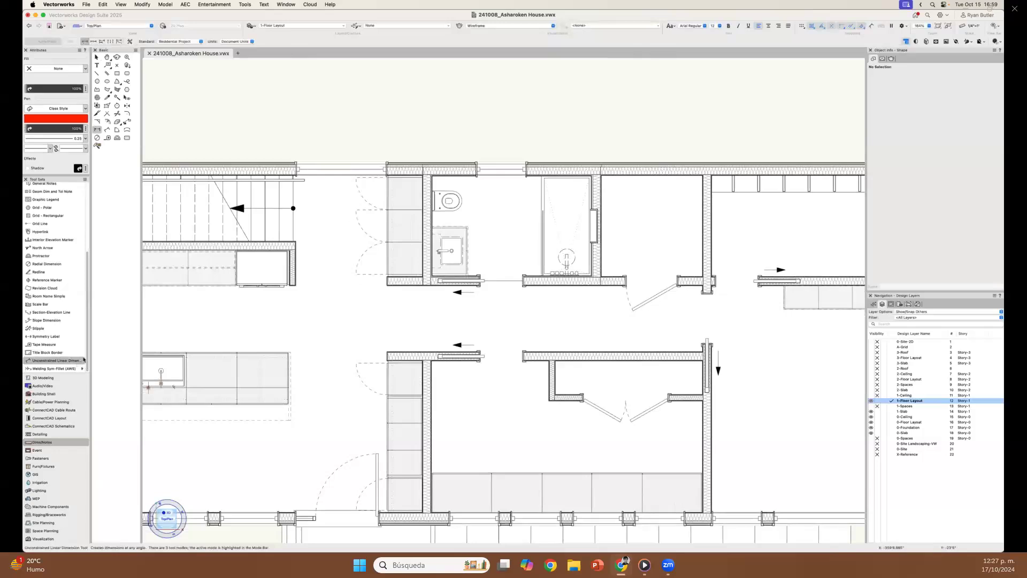
pyautogui.moveTo(88, 353); pyautogui.dragTo(88, 272)
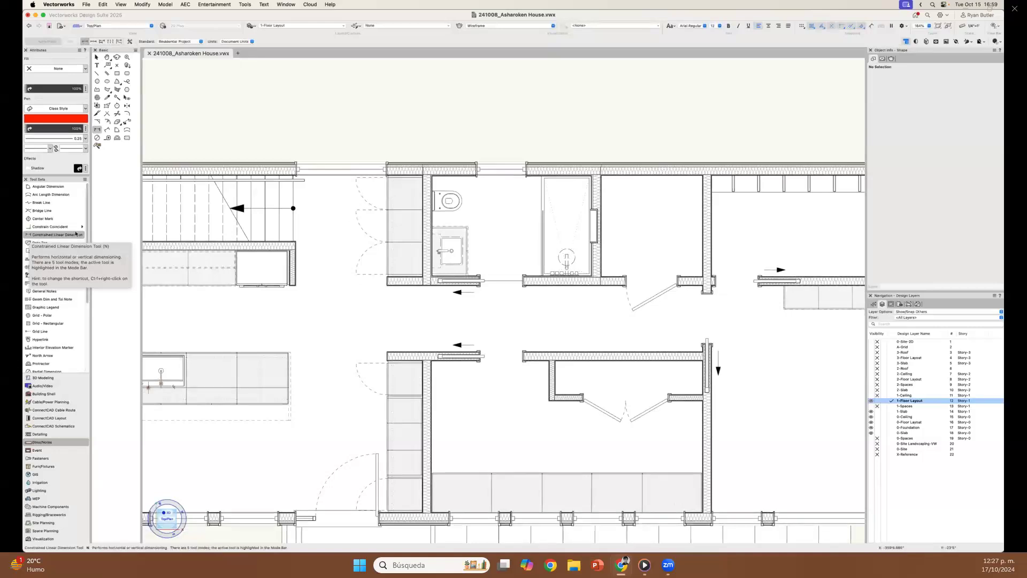
pyautogui.click(54, 236)
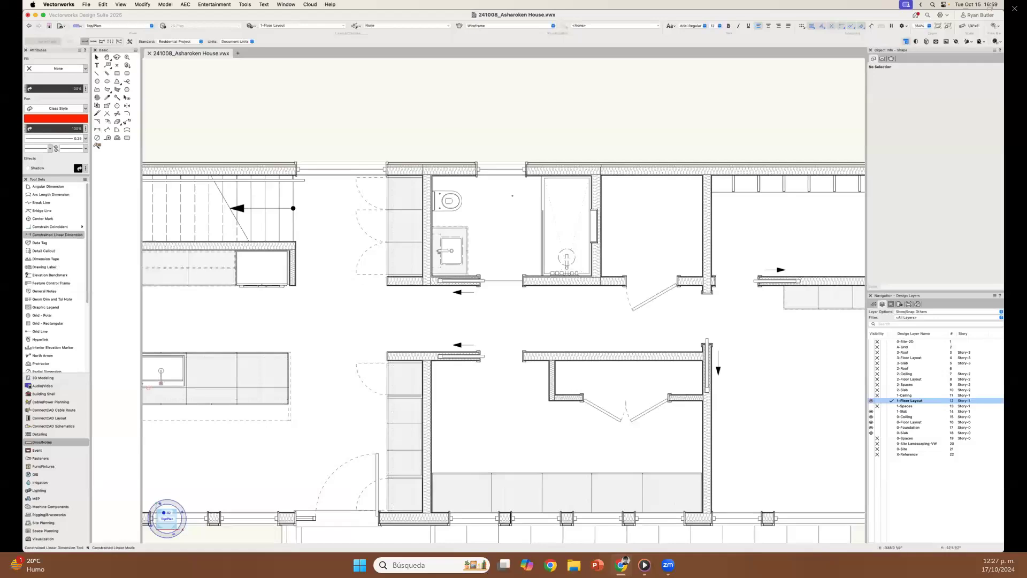
# - Dimension the bathroom's clear depth between the inside faces of its upper and lower walls, beside the shower
pyautogui.scroll(2, 512, 195)
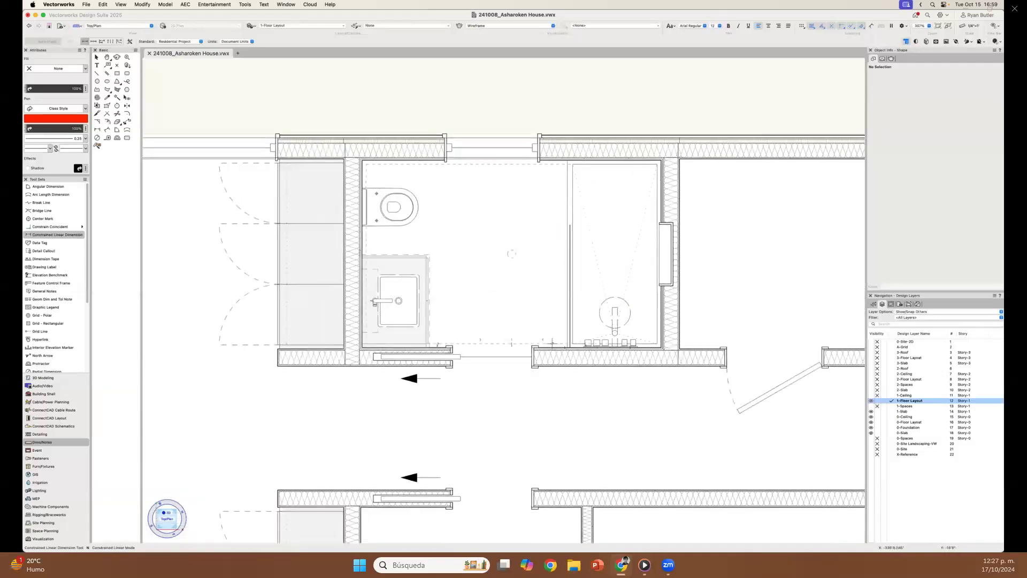
pyautogui.scroll(5, 556, 347)
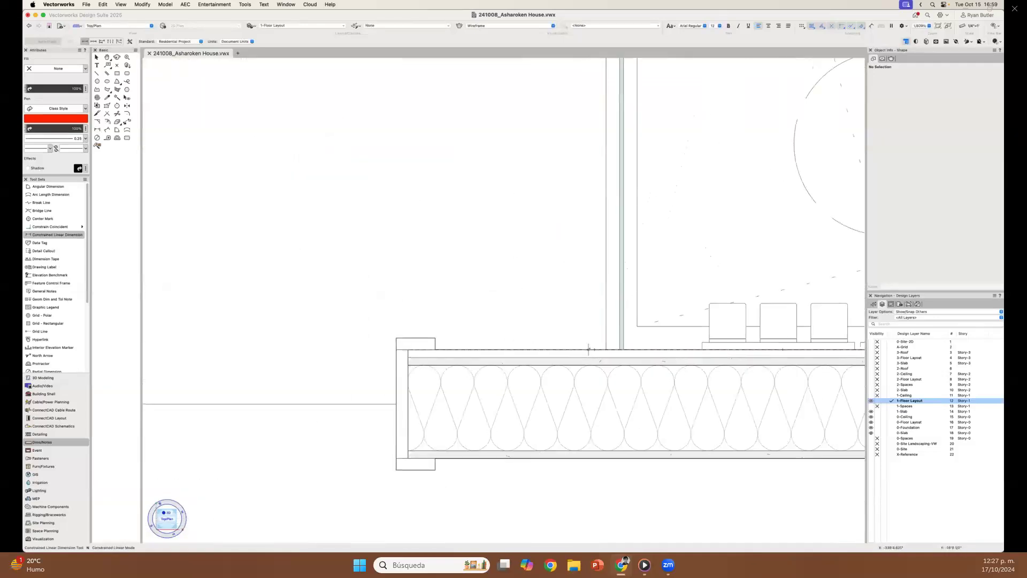
pyautogui.click(594, 349)
pyautogui.scroll(-4, 594, 350)
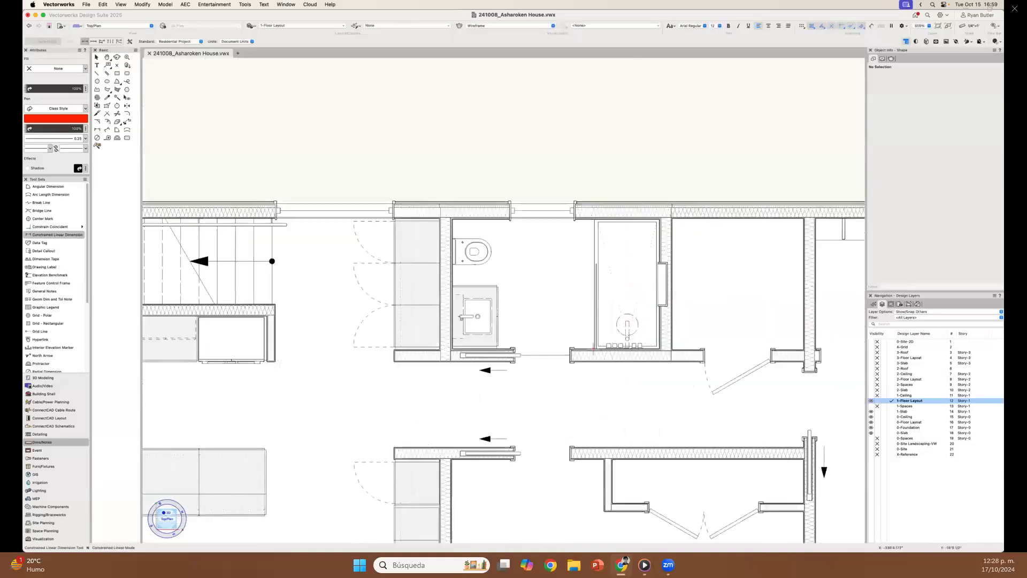
pyautogui.scroll(3, 589, 241)
pyautogui.click(620, 162)
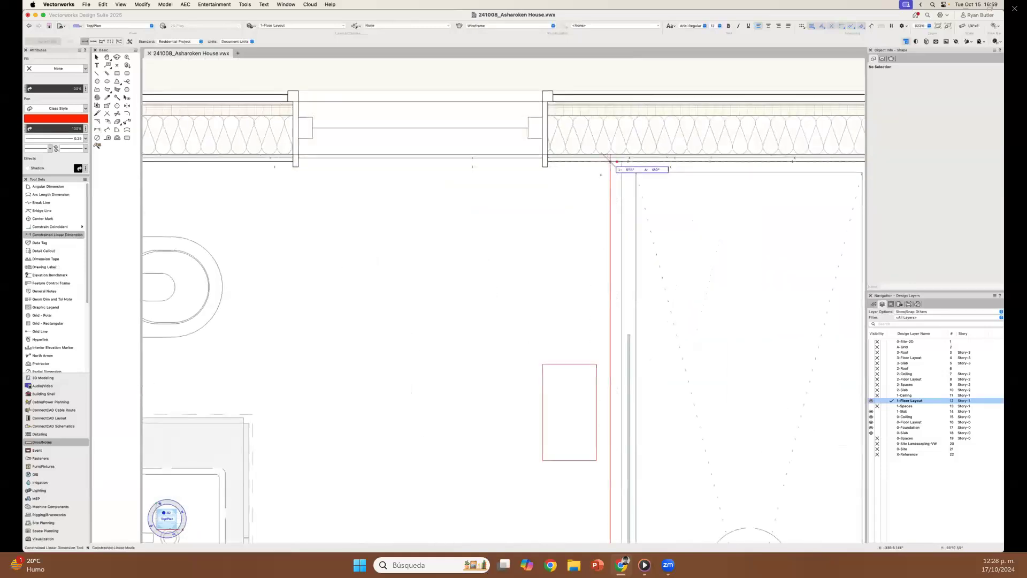
pyautogui.scroll(-4, 568, 211)
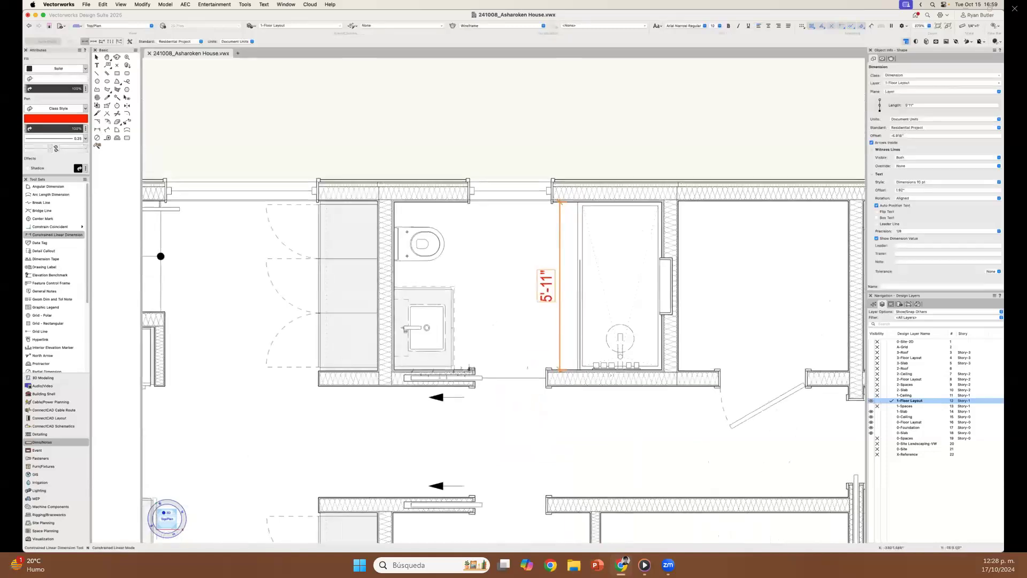
# - Dimension the thickness of the bathroom's lower wall at the sliding door opening
pyautogui.scroll(5, 462, 371)
pyautogui.click(457, 421)
pyautogui.click(456, 370)
pyautogui.click(690, 335)
pyautogui.scroll(-8, 482, 345)
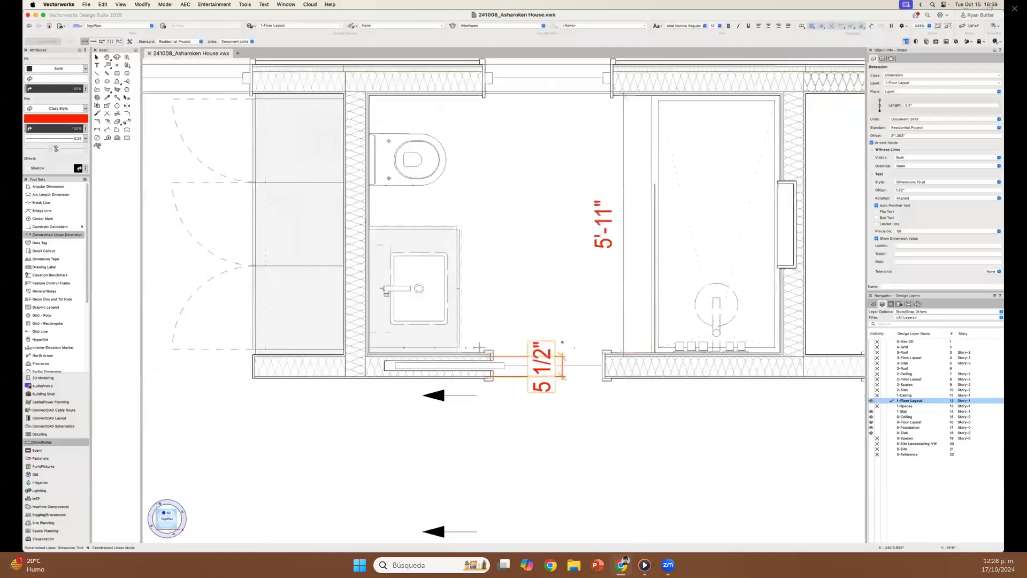
# - Delete both the bathroom depth dimension and the wall thickness dimension
pyautogui.press('x')
pyautogui.keyDown('shift'); pyautogui.click(522, 308); pyautogui.keyUp('shift')
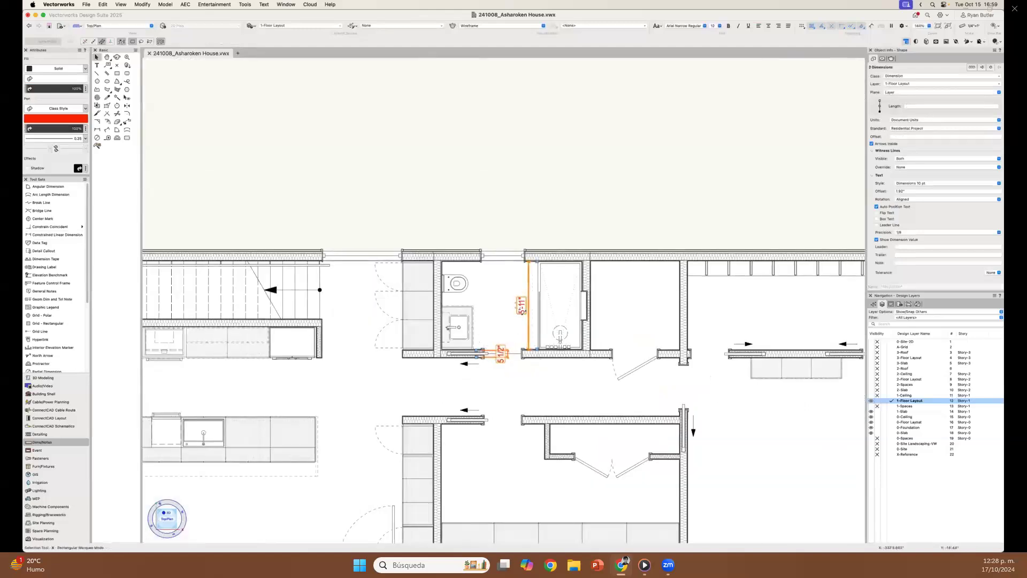
pyautogui.press('Delete')
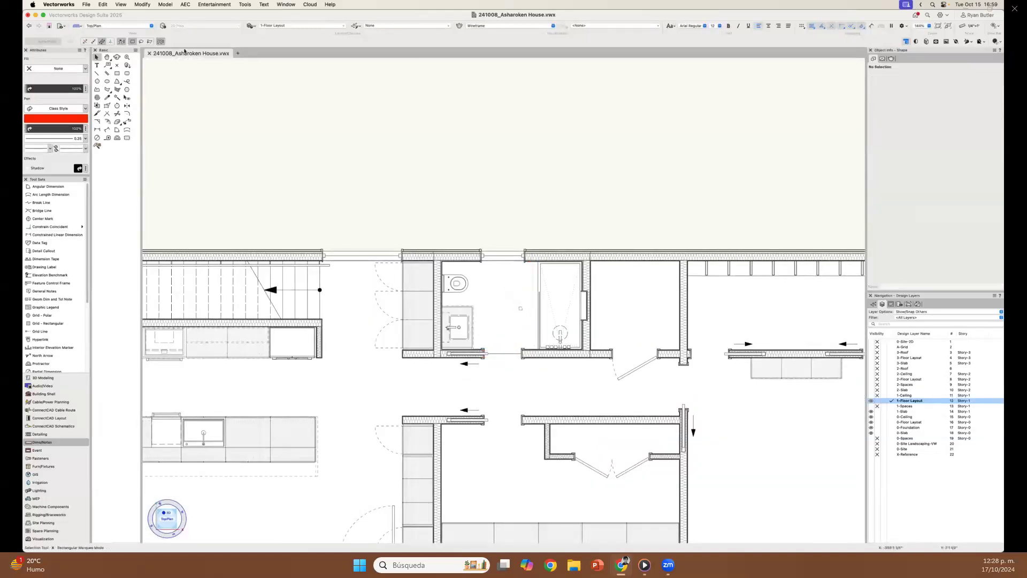
# - Set the default fill and pen attributes for new objects to Class Style
pyautogui.click(80, 51)
pyautogui.click(99, 54)
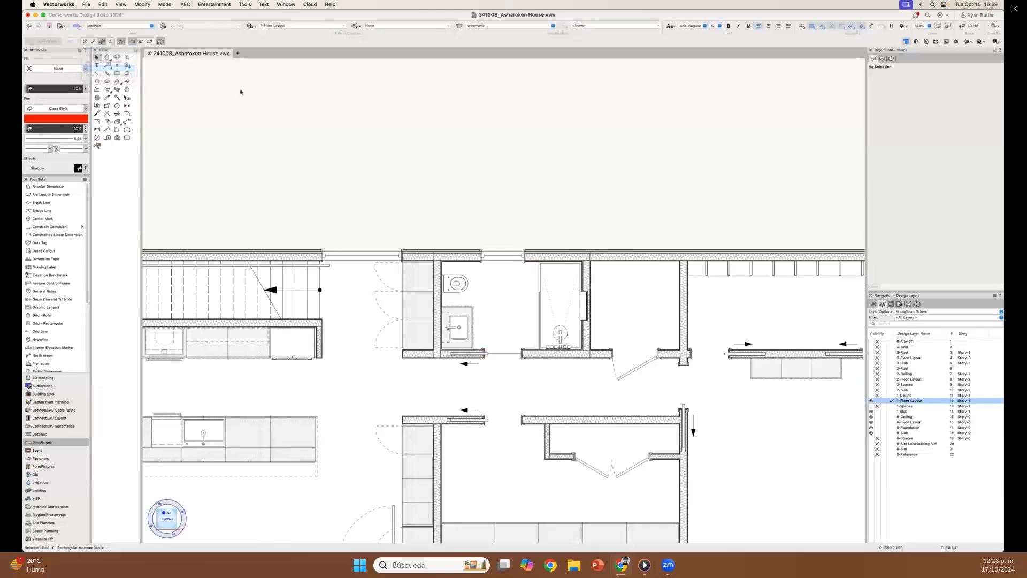
pyautogui.press('2')
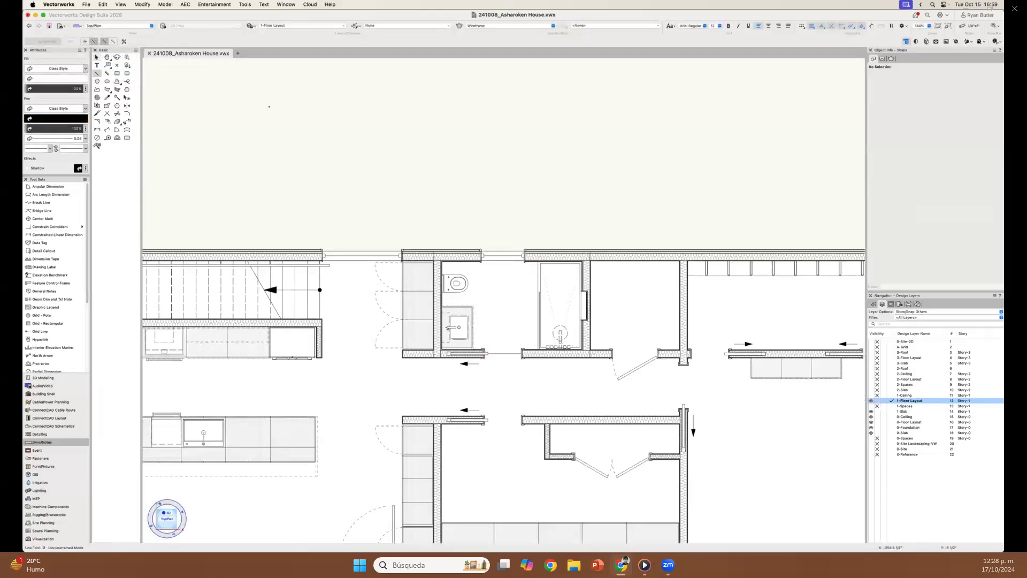
# - Draw a rectangle 9'5 3/4" by 5'11 1/2" over the bathroom interior, between opposite inside wall corners
pyautogui.scroll(3, 512, 210)
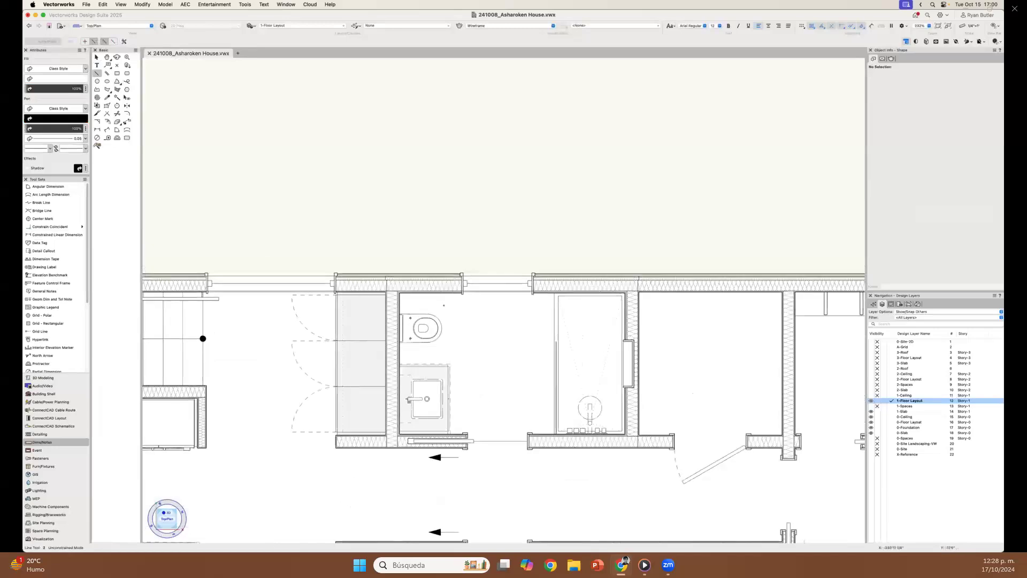
pyautogui.press('4')
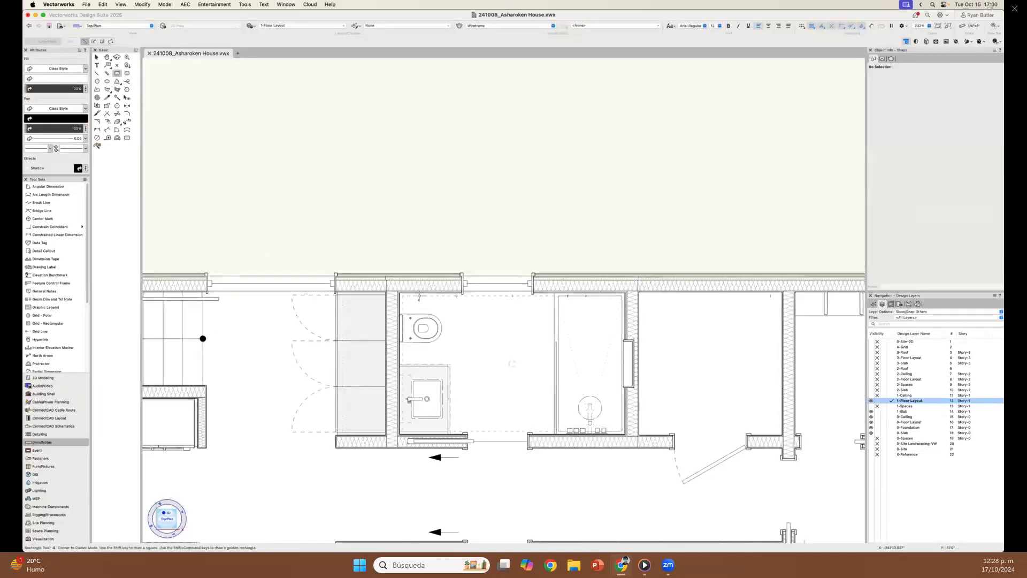
pyautogui.scroll(7, 412, 298)
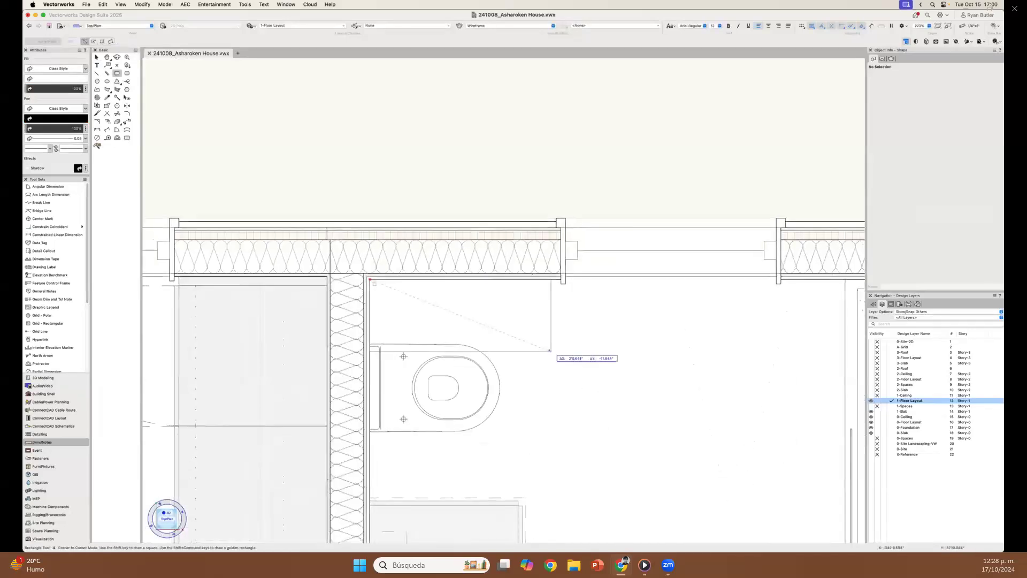
pyautogui.scroll(-5, 559, 353)
pyautogui.scroll(6, 589, 366)
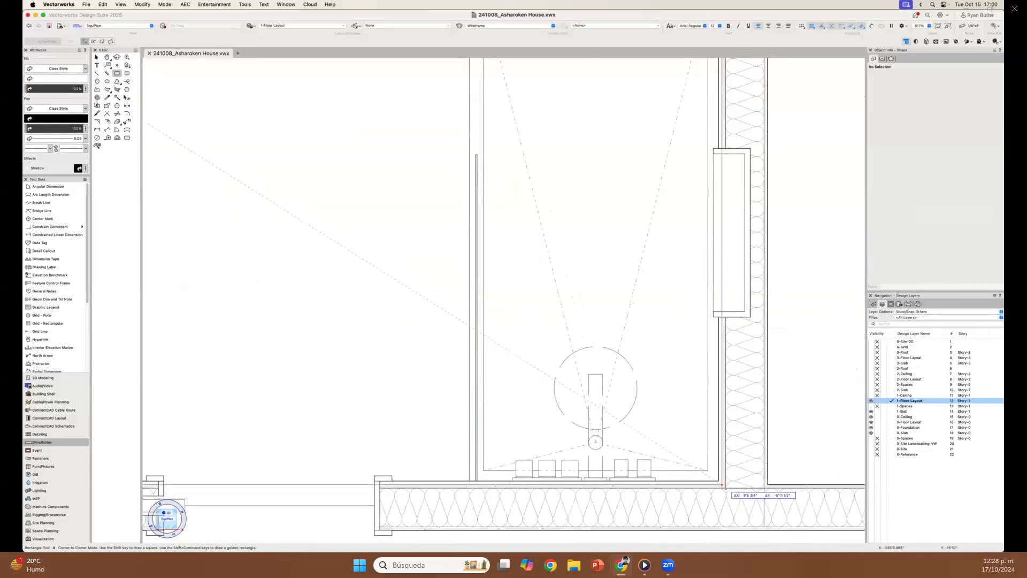
pyautogui.click(723, 484)
pyautogui.scroll(-5, 655, 411)
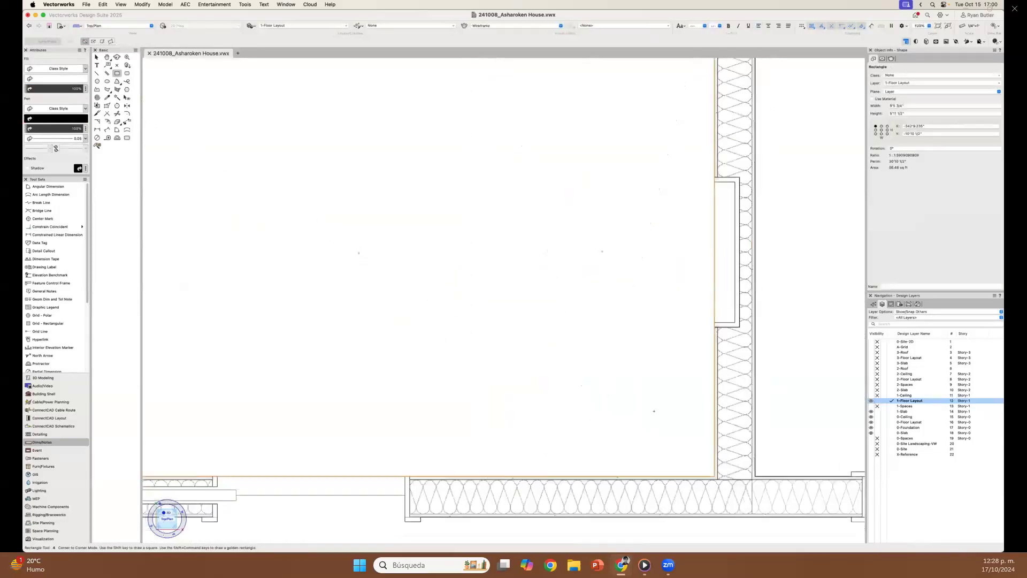
# - Move the bathroom rectangle straight up into the empty area above the floor plan
pyautogui.press('x')
pyautogui.scroll(2, 576, 375)
pyautogui.moveTo(576, 376); pyautogui.dragTo(580, 187)
# - Draw a closed loop of four walls around the outside of the traced bathroom rectangle, snapping to each of its corners
pyautogui.press('9')
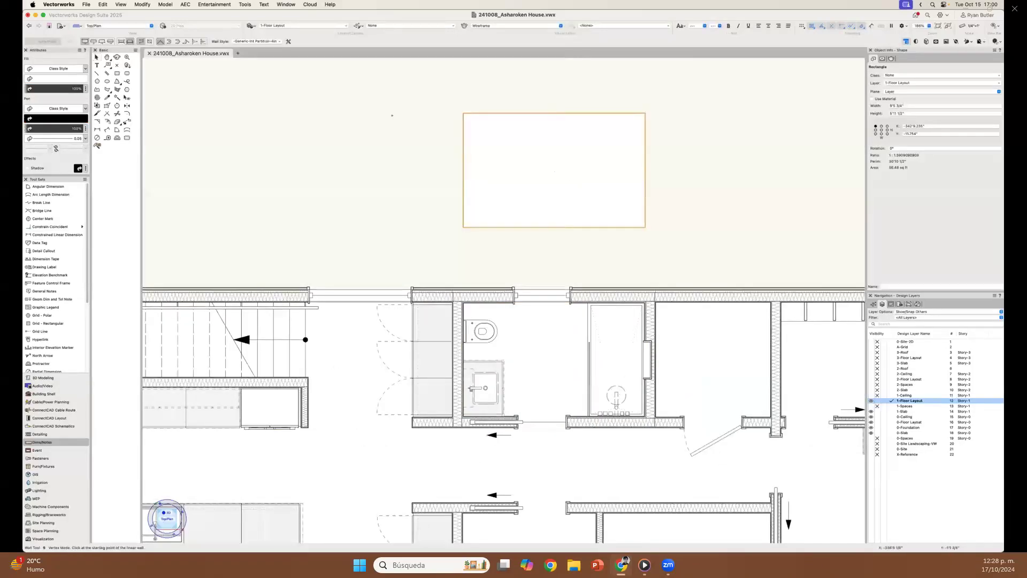
pyautogui.click(464, 227)
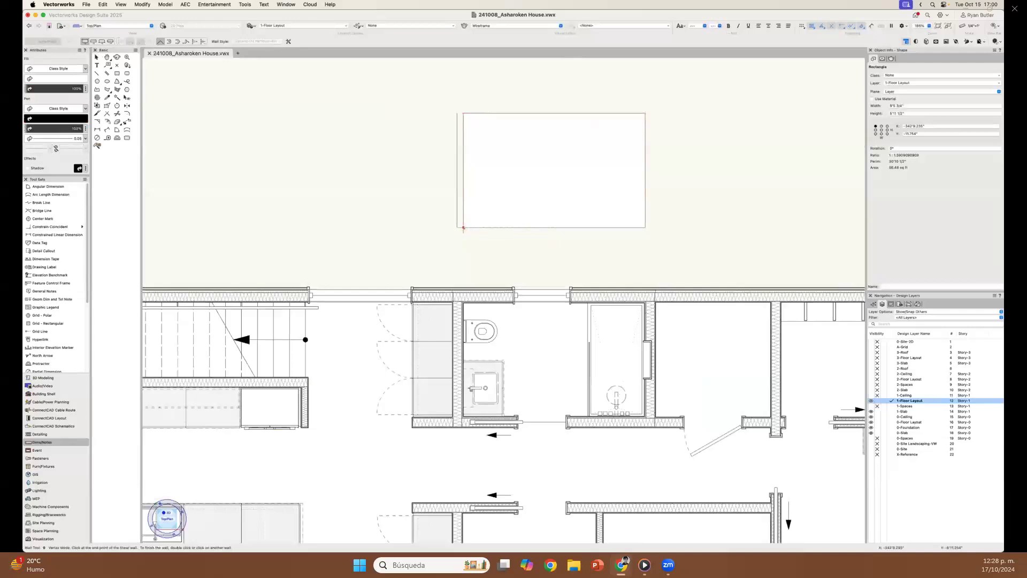
pyautogui.click(644, 227)
pyautogui.click(645, 112)
pyautogui.click(464, 113)
pyautogui.press('x')
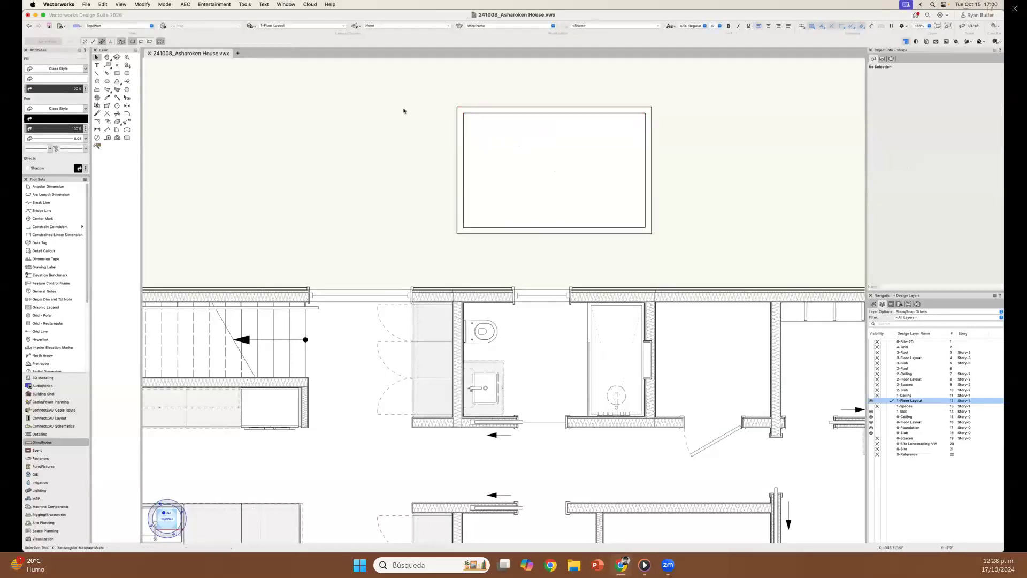
# - Delete the bathroom rectangle together with the four walls drawn around it above the floor plan
pyautogui.moveTo(424, 98); pyautogui.dragTo(694, 236)
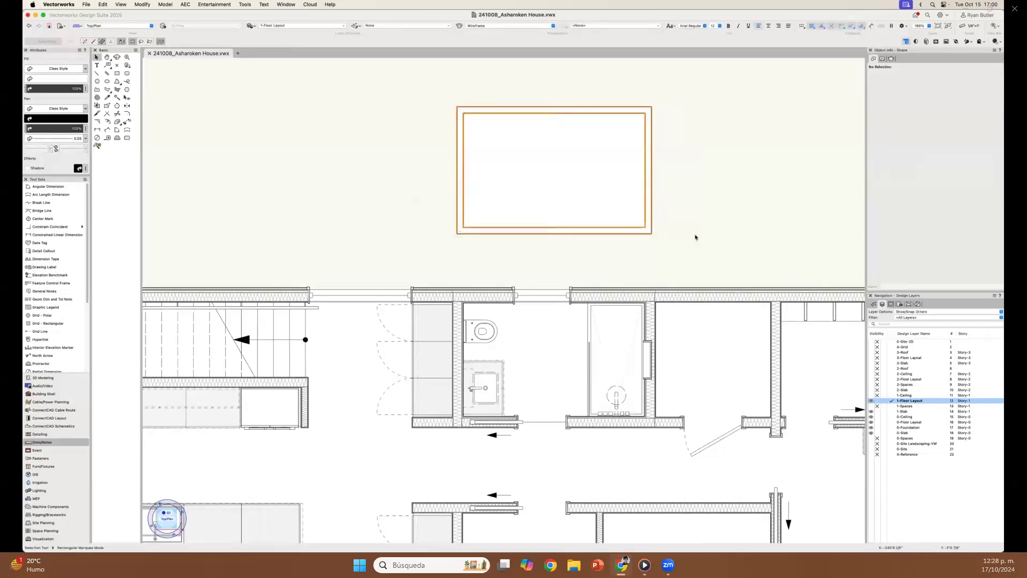
pyautogui.press('Delete')
# - Move the second window from the left in the kitchen's lower exterior wall out of the wall into the empty area below
pyautogui.scroll(-5, 695, 237)
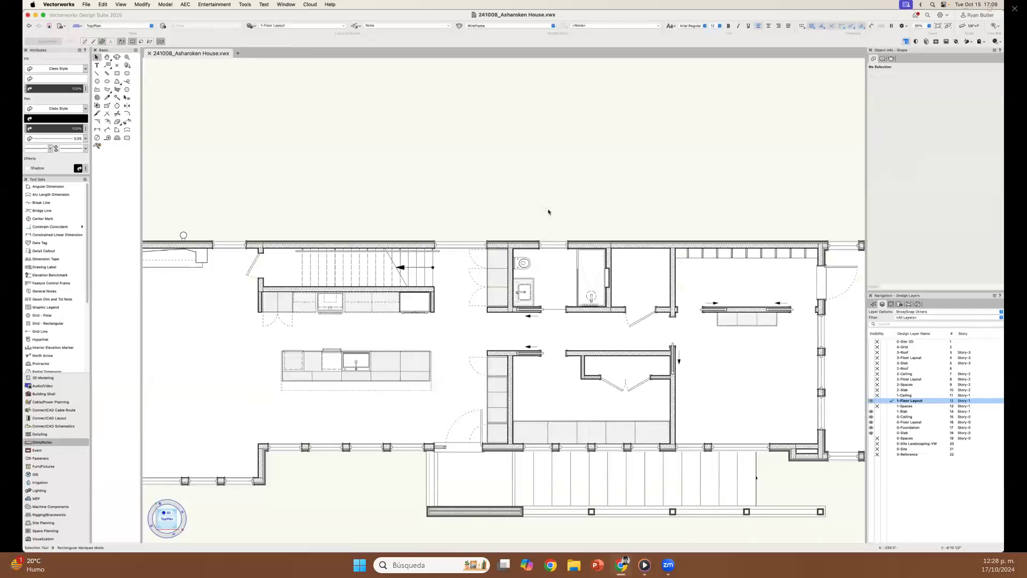
pyautogui.press('space')
pyautogui.press('h')
pyautogui.moveTo(389, 438); pyautogui.dragTo(509, 350)
pyautogui.moveTo(509, 350); pyautogui.dragTo(526, 332, button='middle')
pyautogui.scroll(5, 486, 357)
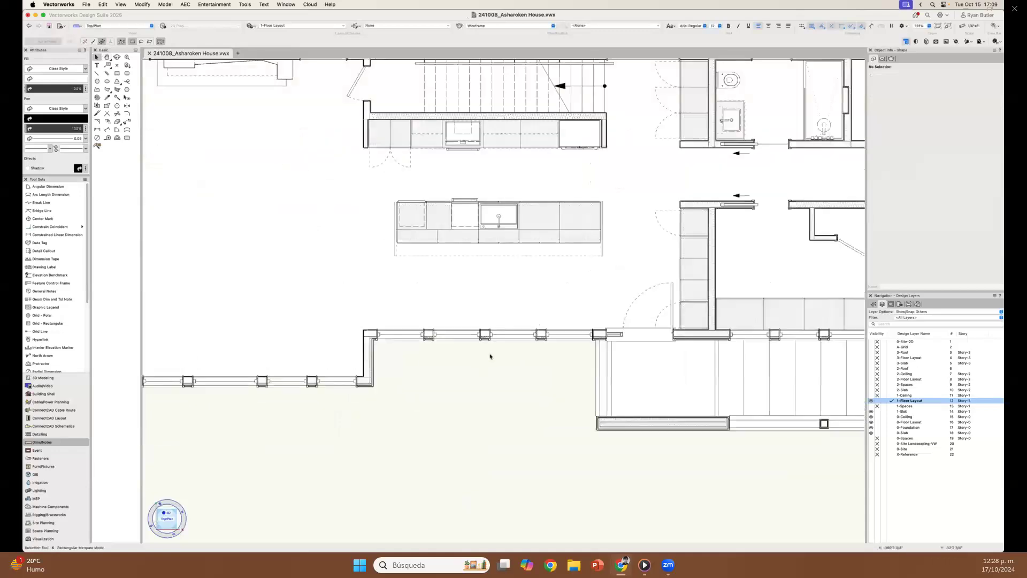
pyautogui.scroll(1, 397, 390)
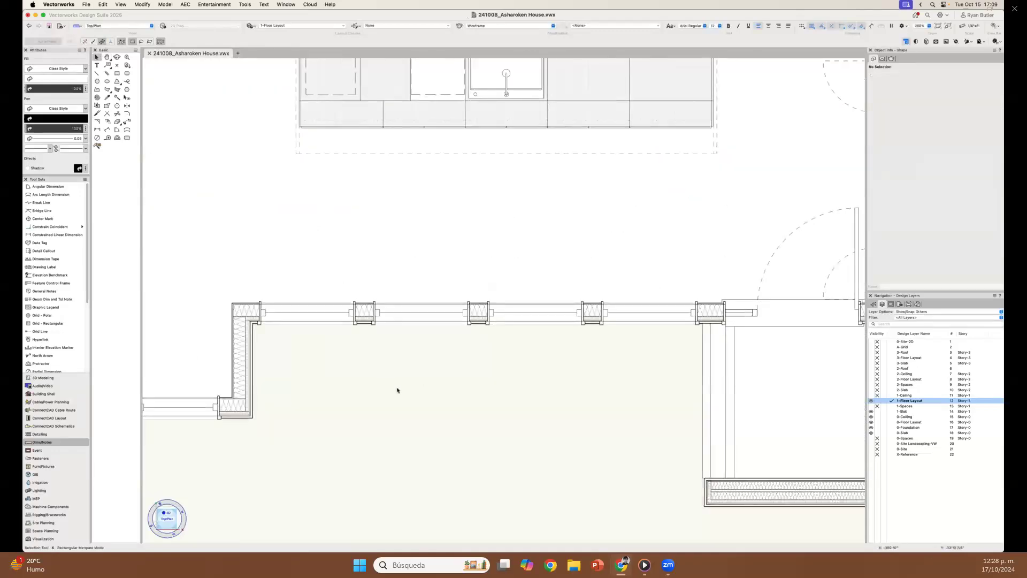
pyautogui.scroll(1, 407, 377)
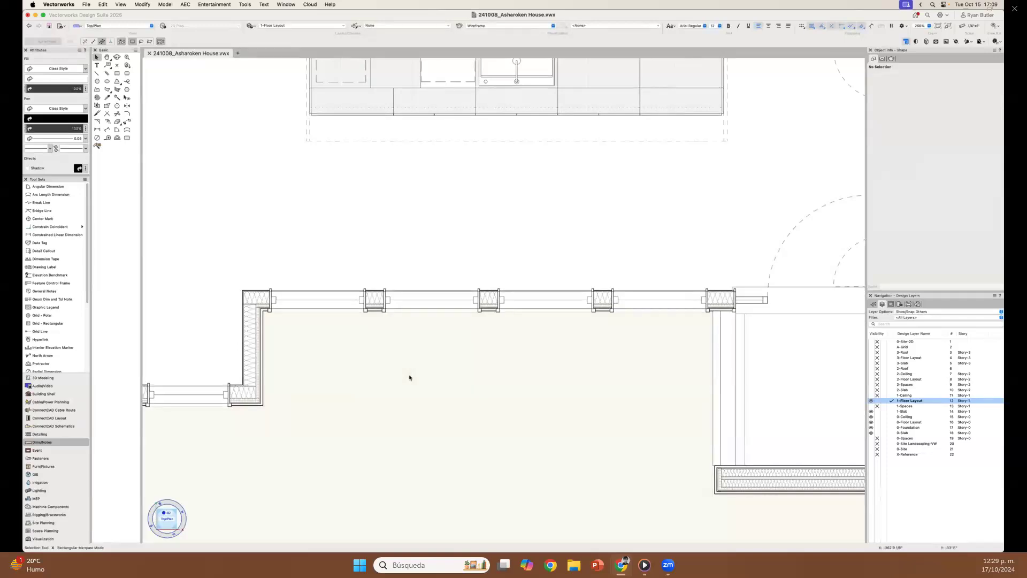
pyautogui.click(419, 301)
pyautogui.moveTo(421, 299); pyautogui.dragTo(428, 382)
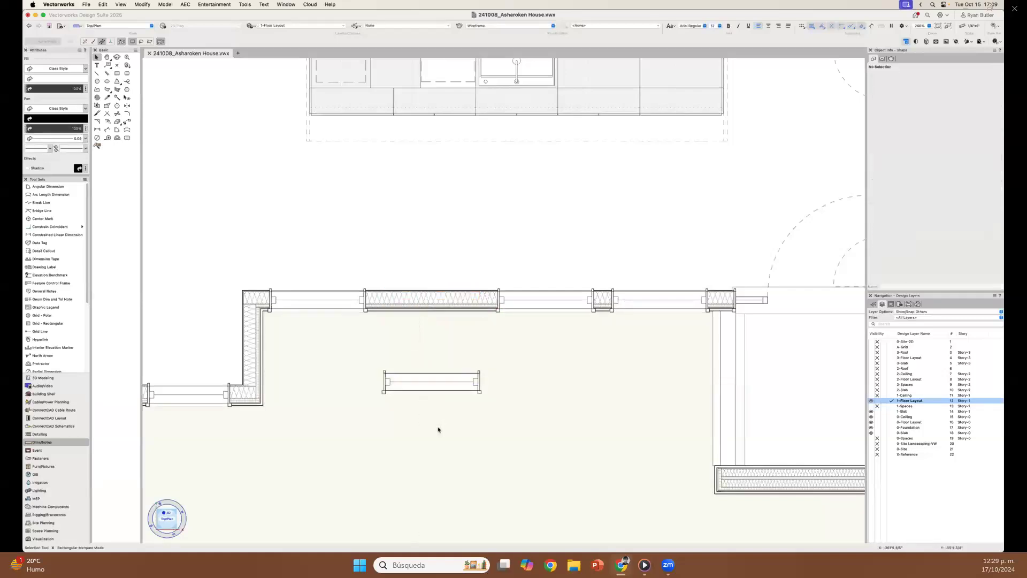
# - Move the freestanding window back into its original place in the kitchen's exterior wall
pyautogui.click(432, 373)
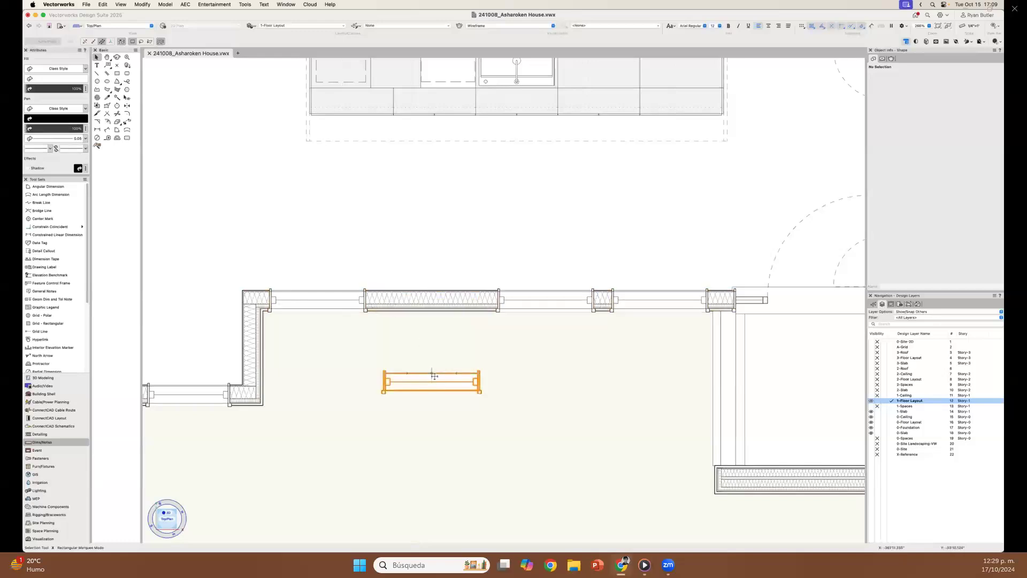
pyautogui.moveTo(435, 370); pyautogui.dragTo(433, 304)
pyautogui.click(446, 400)
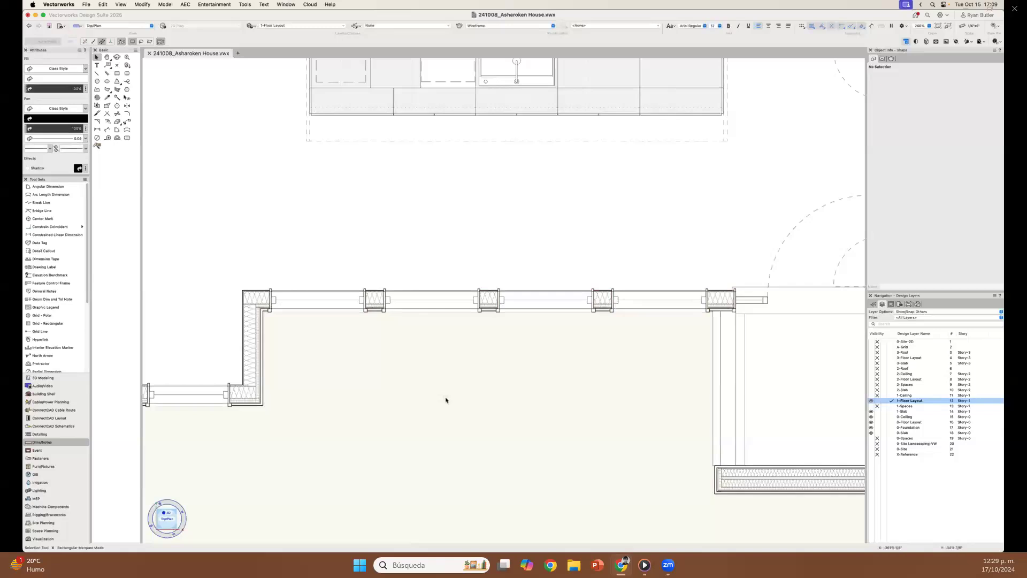
# - Pull the same window out of the wall again and insert an unstyled window centered in the closed-up wall segment
pyautogui.moveTo(445, 301); pyautogui.dragTo(448, 380)
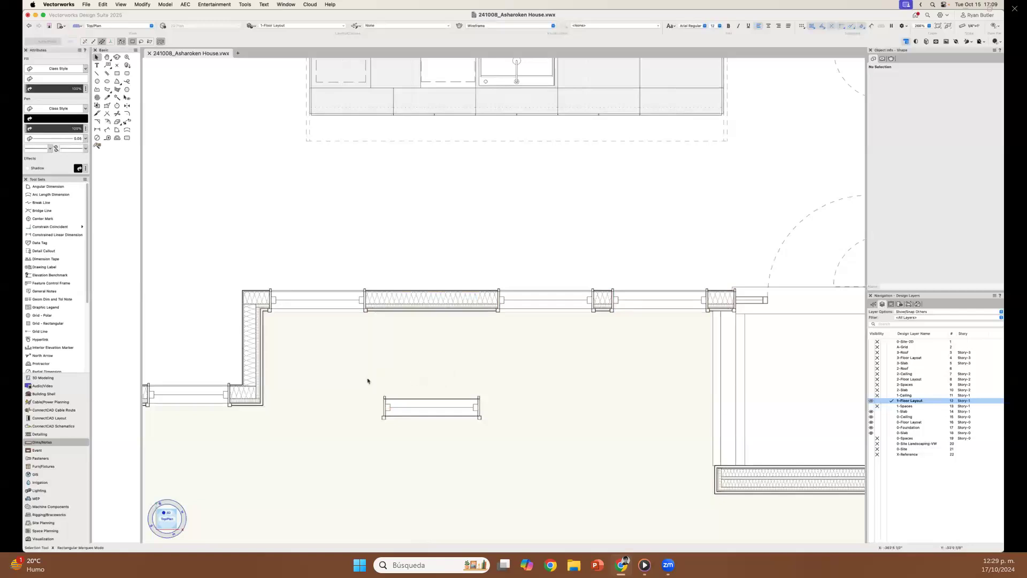
pyautogui.click(44, 394)
pyautogui.click(69, 369)
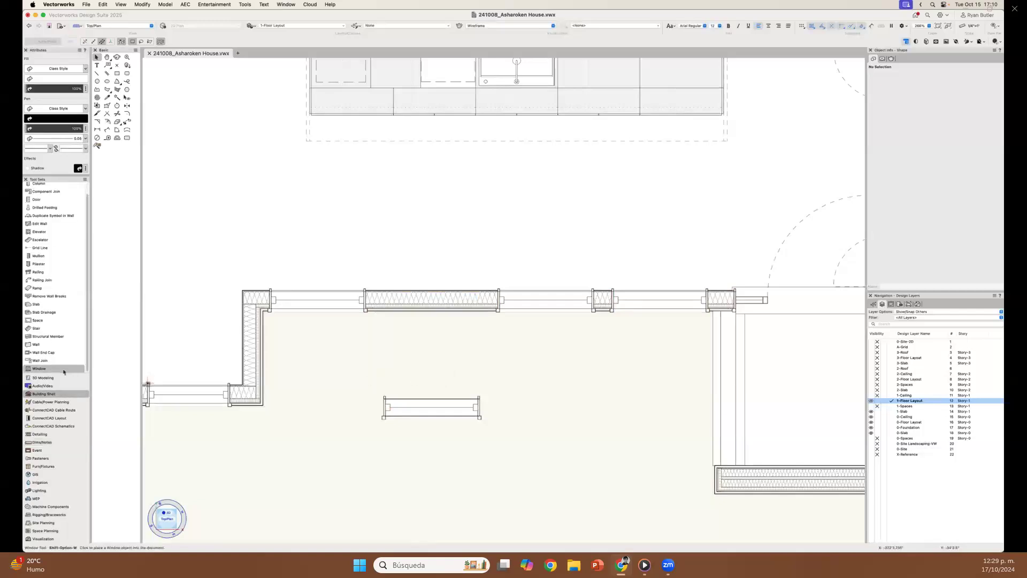
pyautogui.click(56, 369)
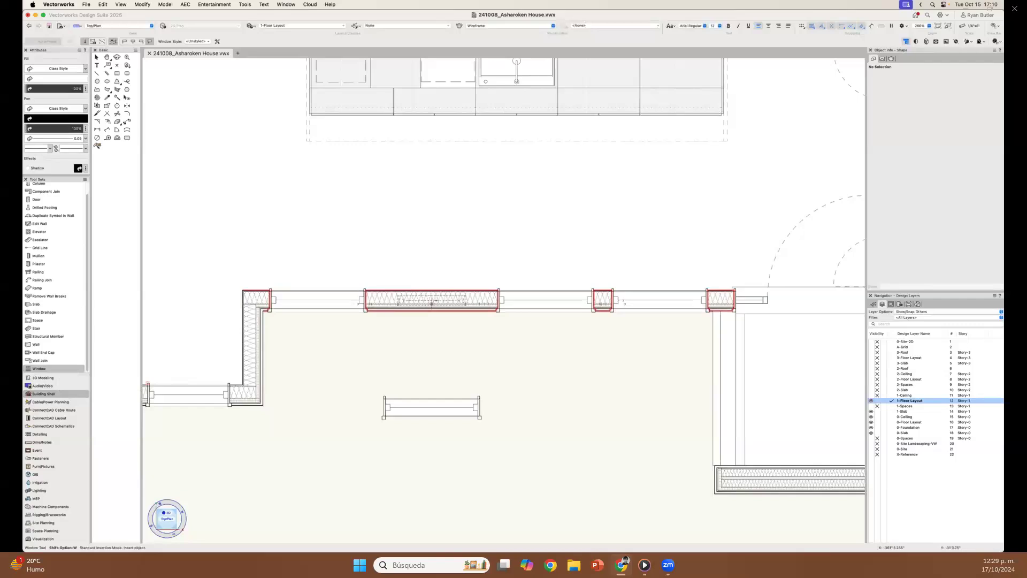
pyautogui.click(436, 300)
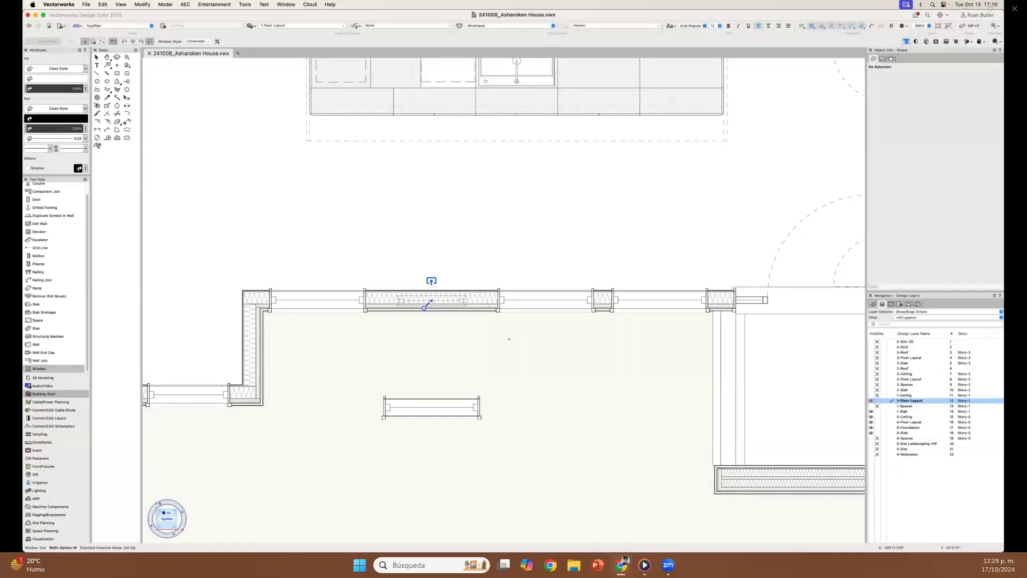
pyautogui.click(474, 342)
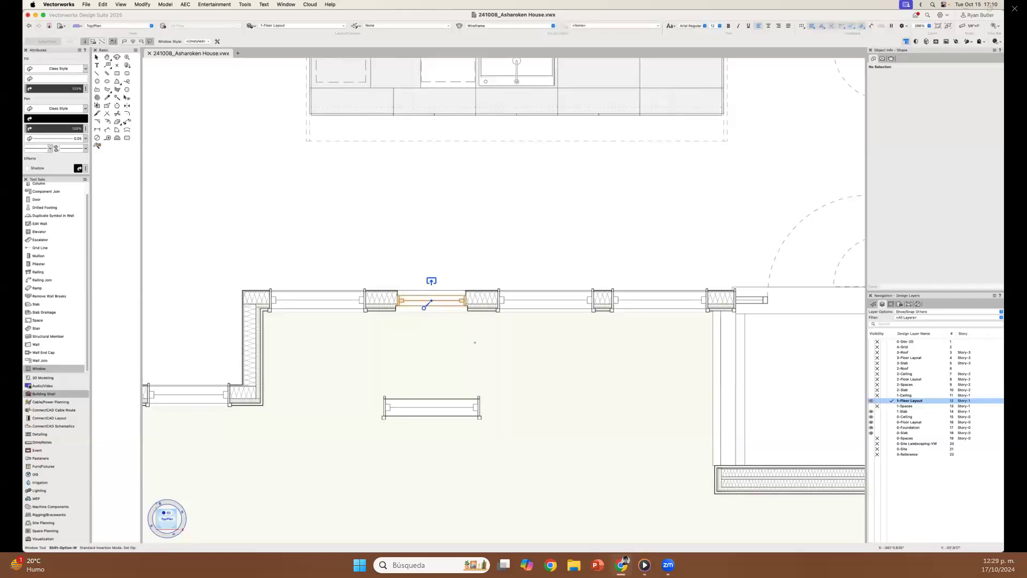
# - Review the new window's properties and its settings for folding configuration, muntins, and materials and classes
pyautogui.press('x')
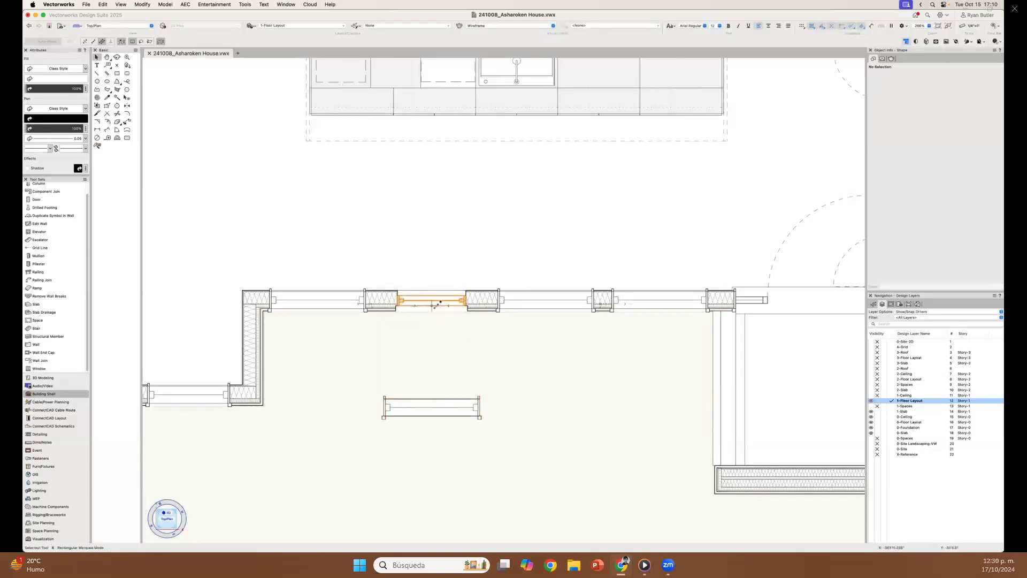
pyautogui.click(433, 305)
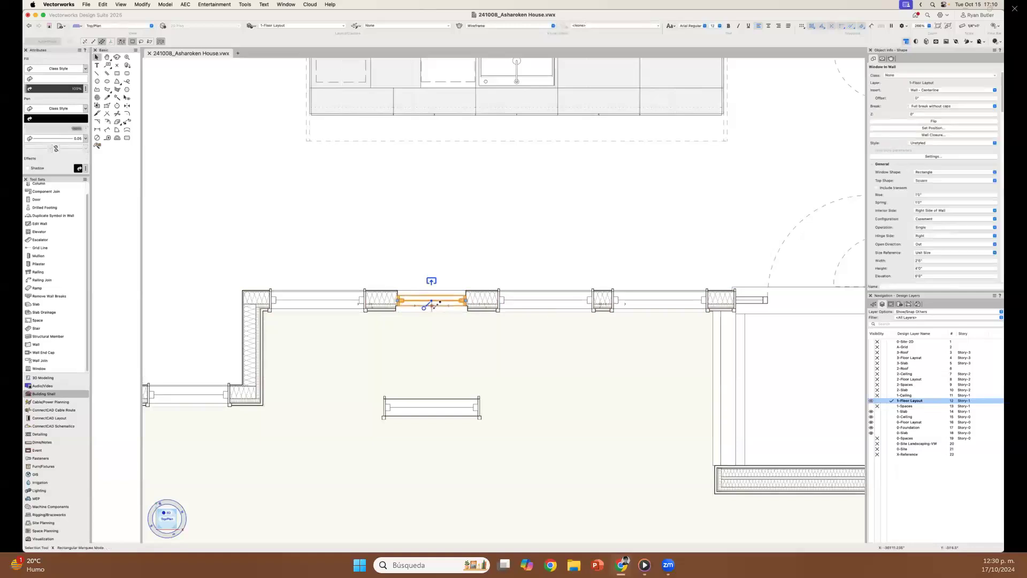
pyautogui.scroll(-10, 921, 152)
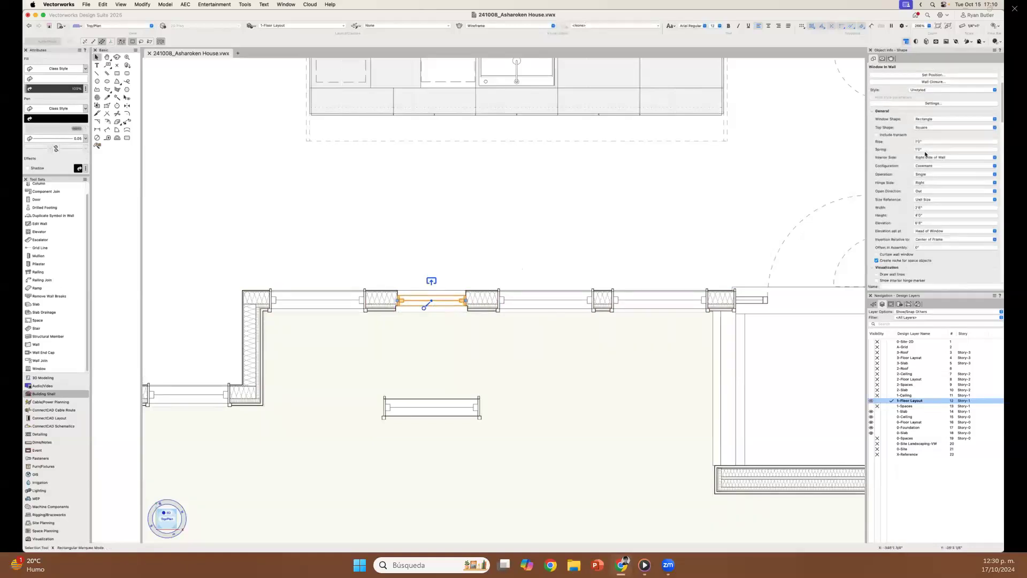
pyautogui.scroll(10, 931, 154)
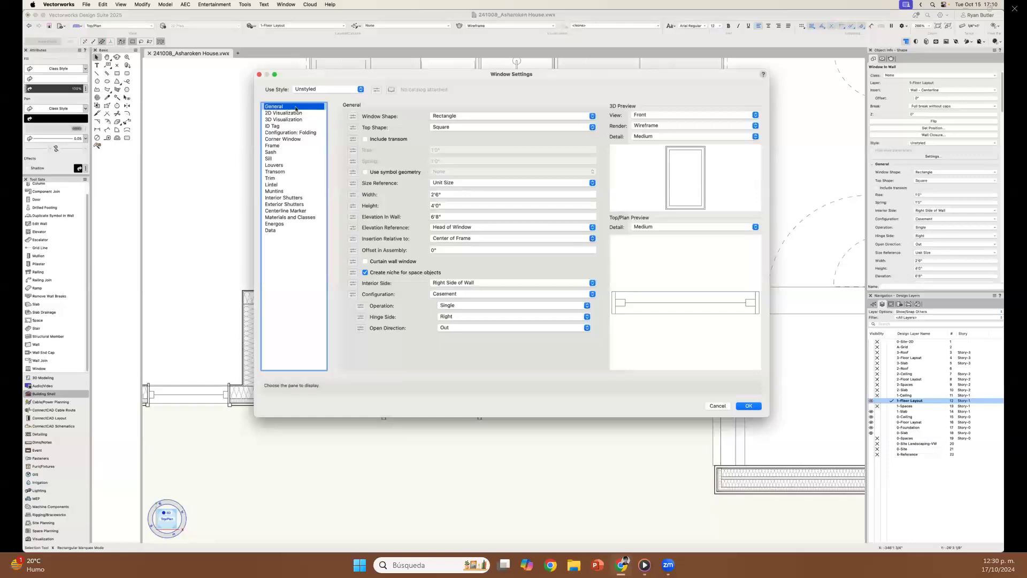
pyautogui.click(278, 126)
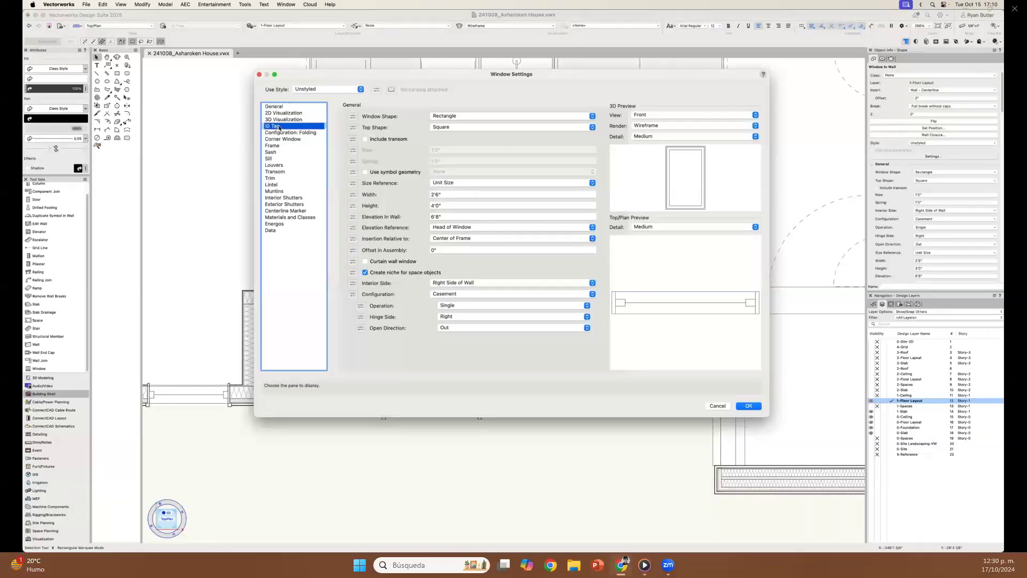
pyautogui.click(281, 133)
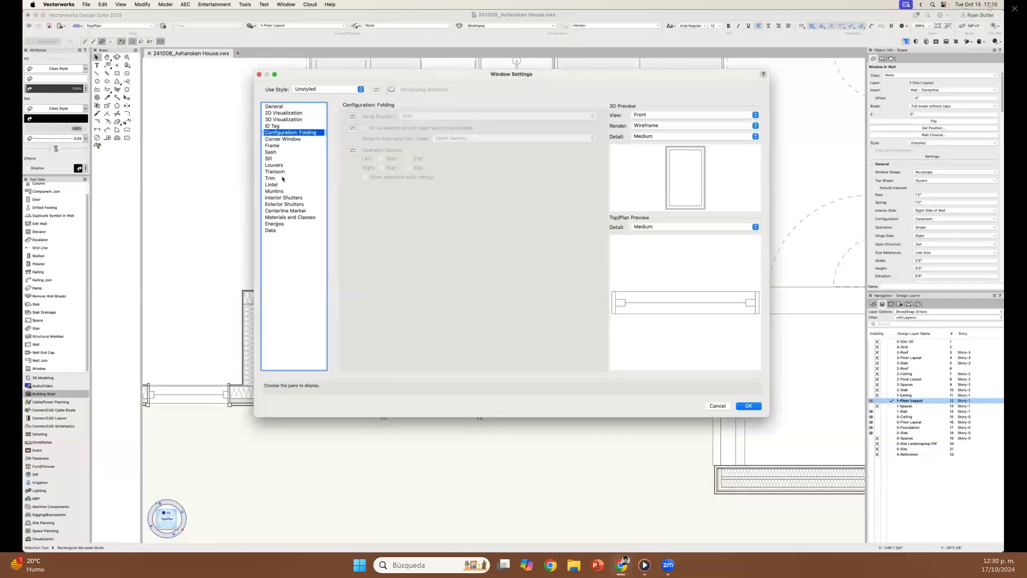
pyautogui.click(274, 192)
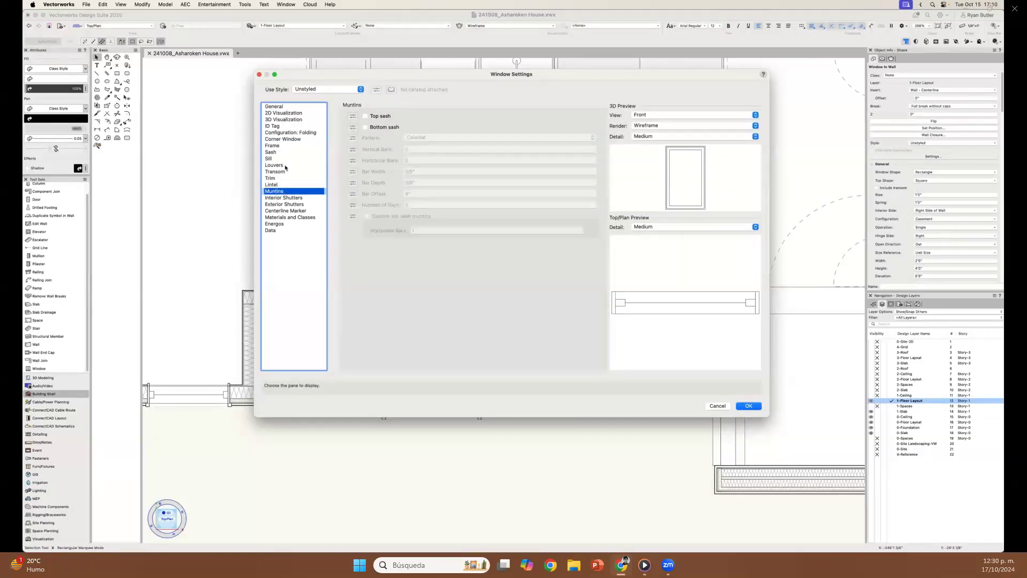
pyautogui.click(292, 218)
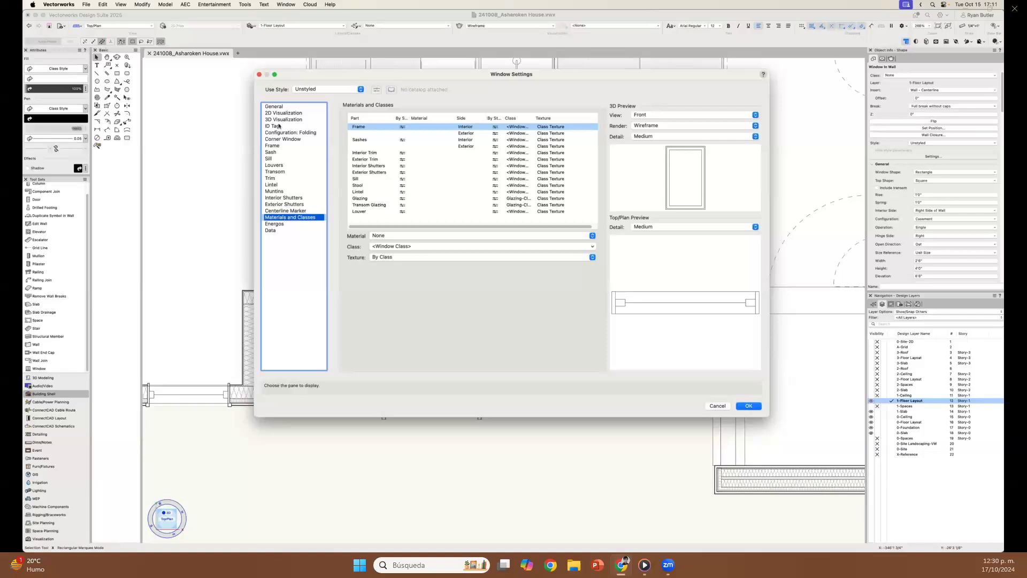
# - Set the new window's width to 3' and its configuration to Awning in the general settings
pyautogui.click(275, 107)
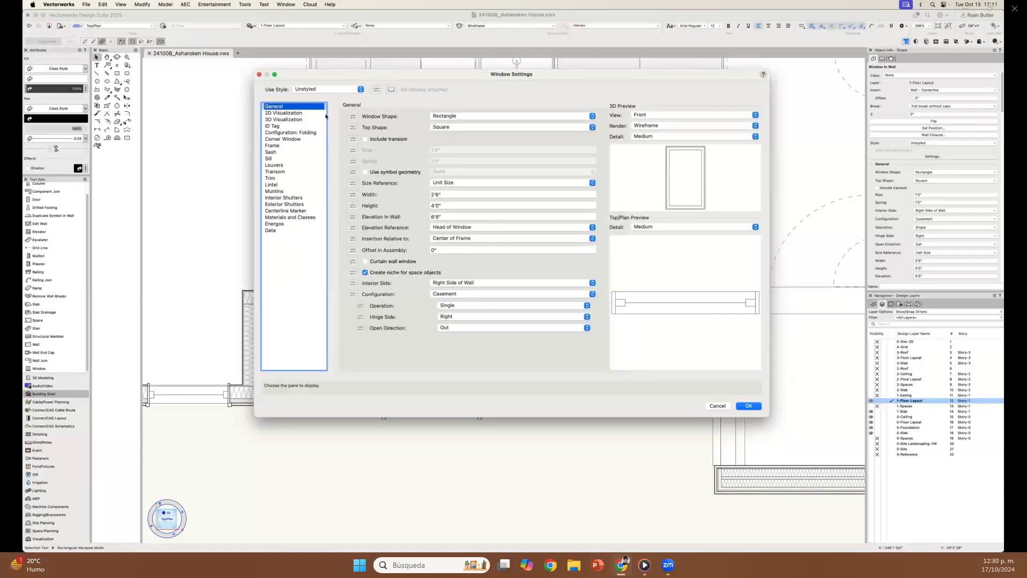
pyautogui.click(433, 194)
pyautogui.moveTo(433, 193); pyautogui.dragTo(428, 193)
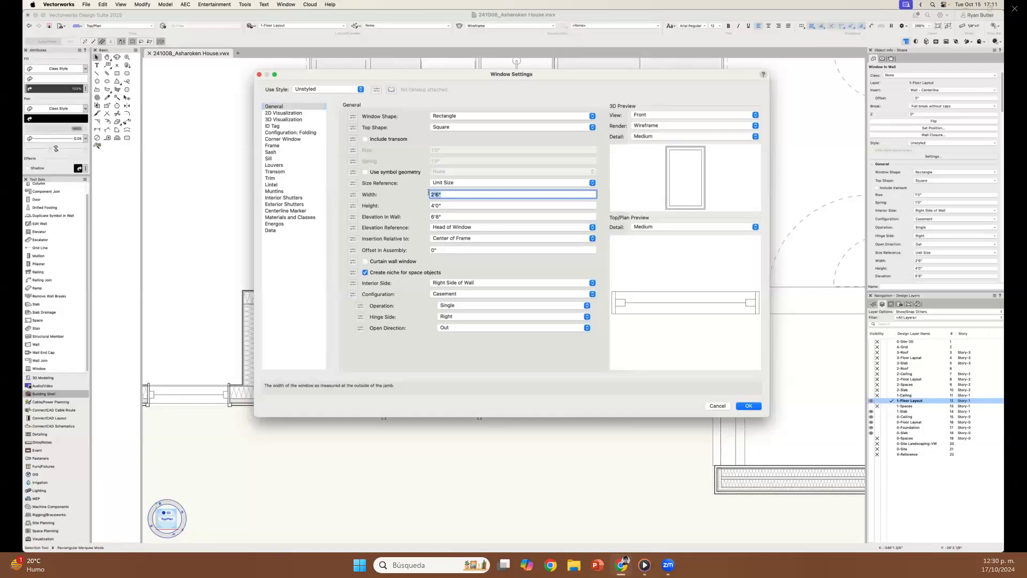
pyautogui.write("3'")
pyautogui.click(458, 294)
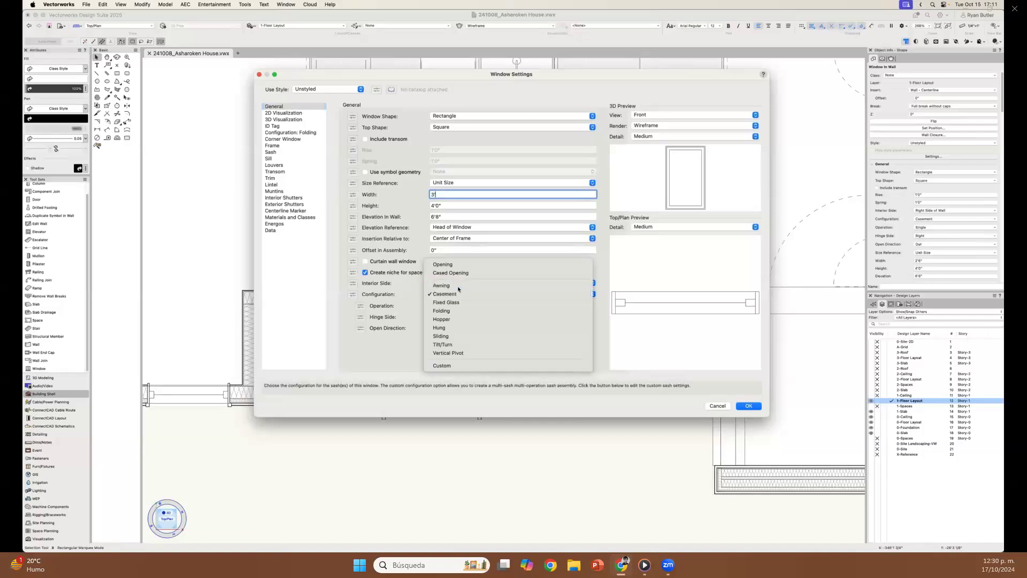
pyautogui.click(458, 287)
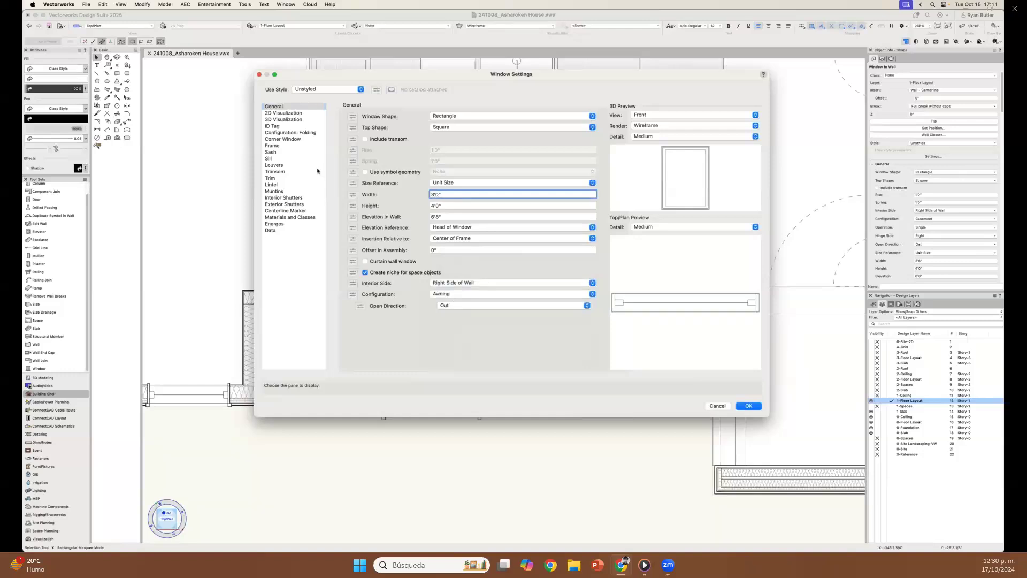
# - Show the window's interior and exterior 3D hinge markers, enable Show 3D open with a 15° angle, and apply the settings
pyautogui.click(287, 120)
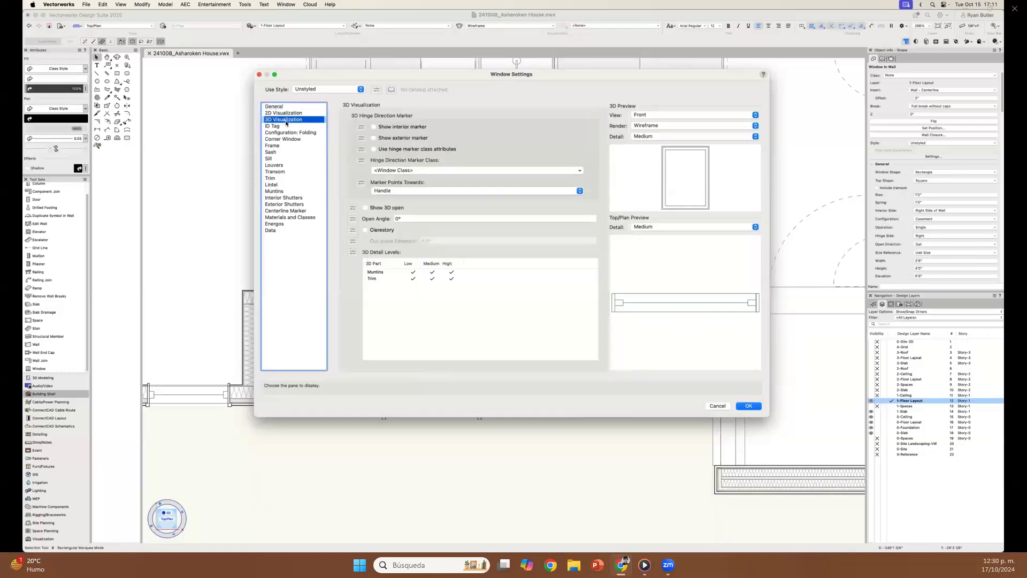
pyautogui.click(373, 127)
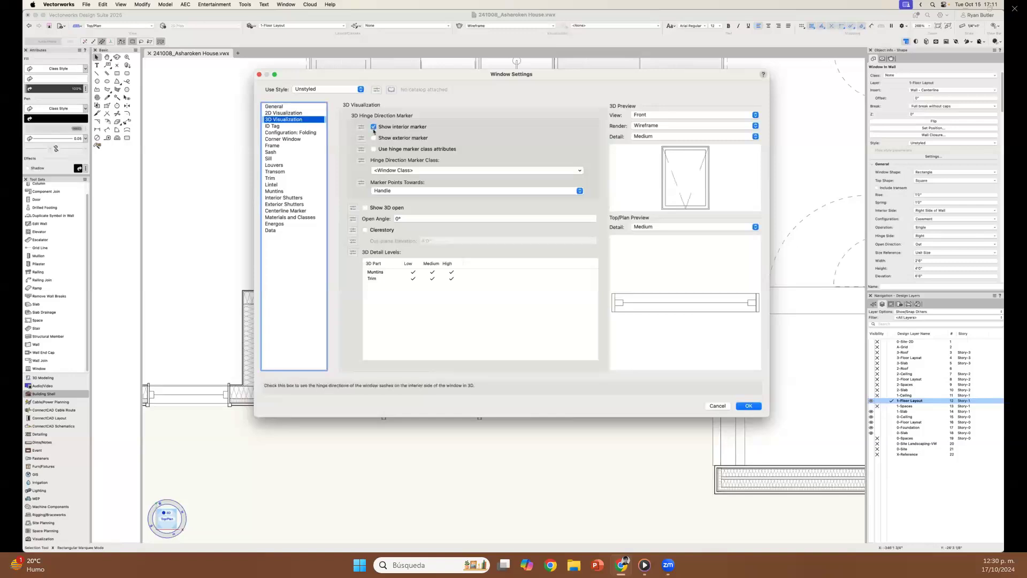
pyautogui.click(374, 138)
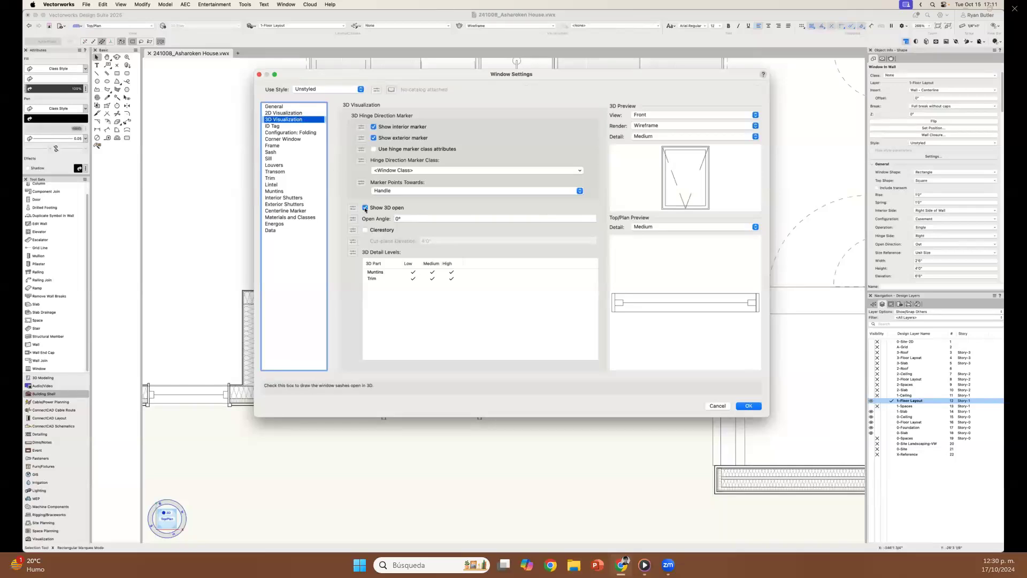
pyautogui.press('Tab')
pyautogui.write('15')
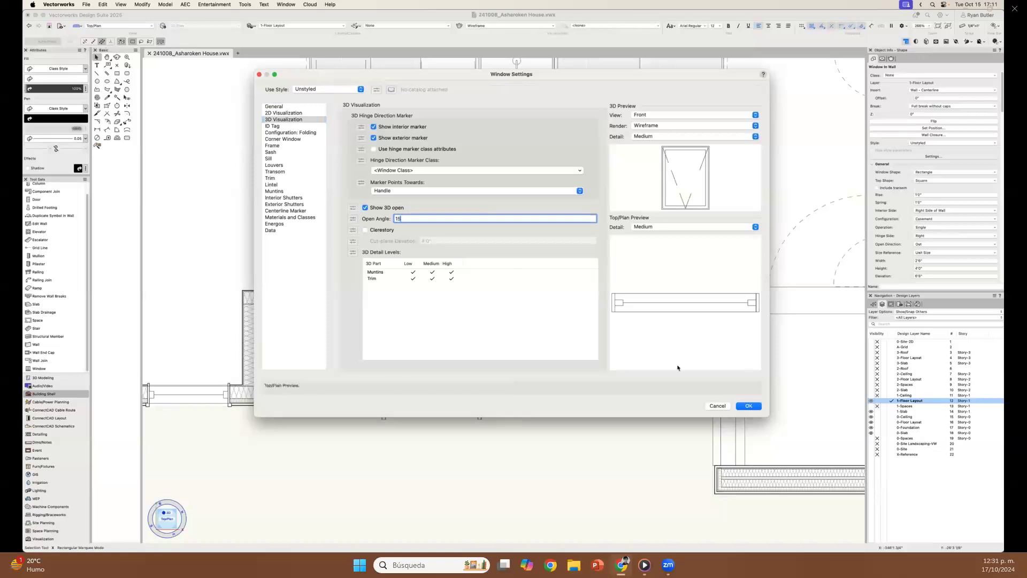
pyautogui.click(747, 407)
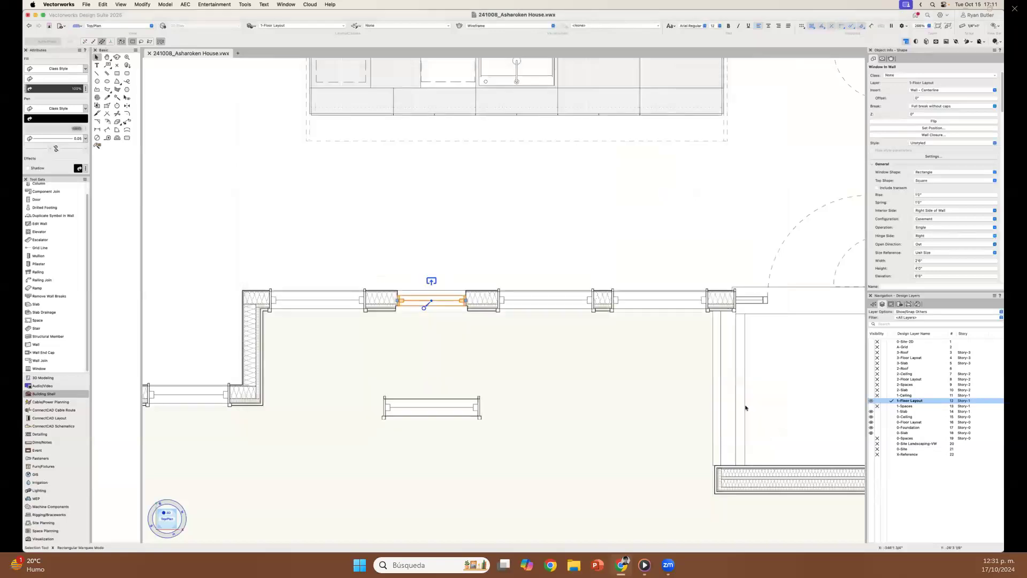
pyautogui.click(482, 369)
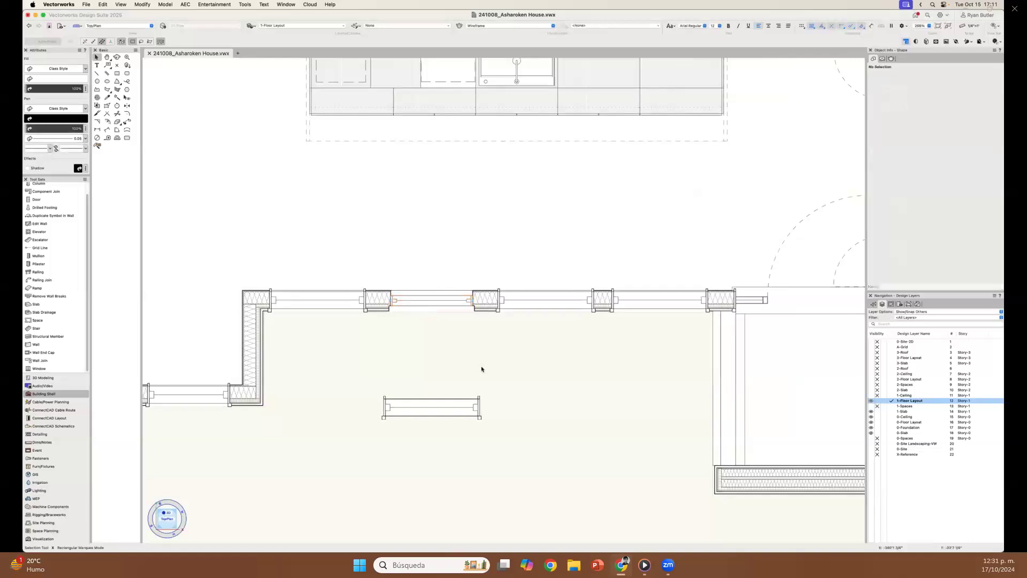
# - Move the freestanding window aside in a shaded 3D view to expose the open awning window, and return to the Top/Plan view
pyautogui.click(171, 515)
pyautogui.keyDown('super'); pyautogui.moveTo(536, 443); pyautogui.dragTo(557, 381, button='middle'); pyautogui.keyUp('super')
pyautogui.scroll(2, 410, 383)
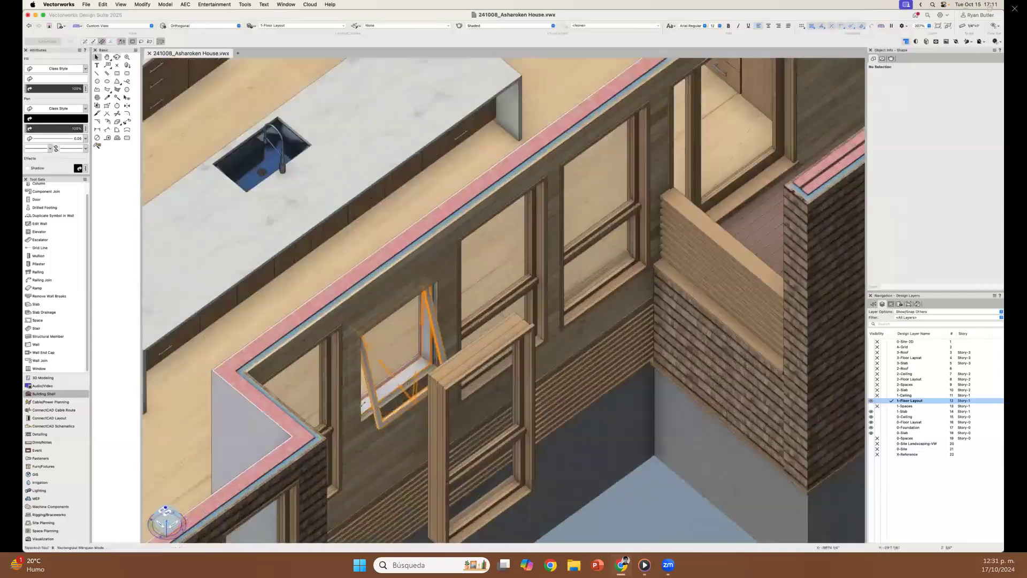
pyautogui.scroll(3, 369, 375)
pyautogui.click(689, 285)
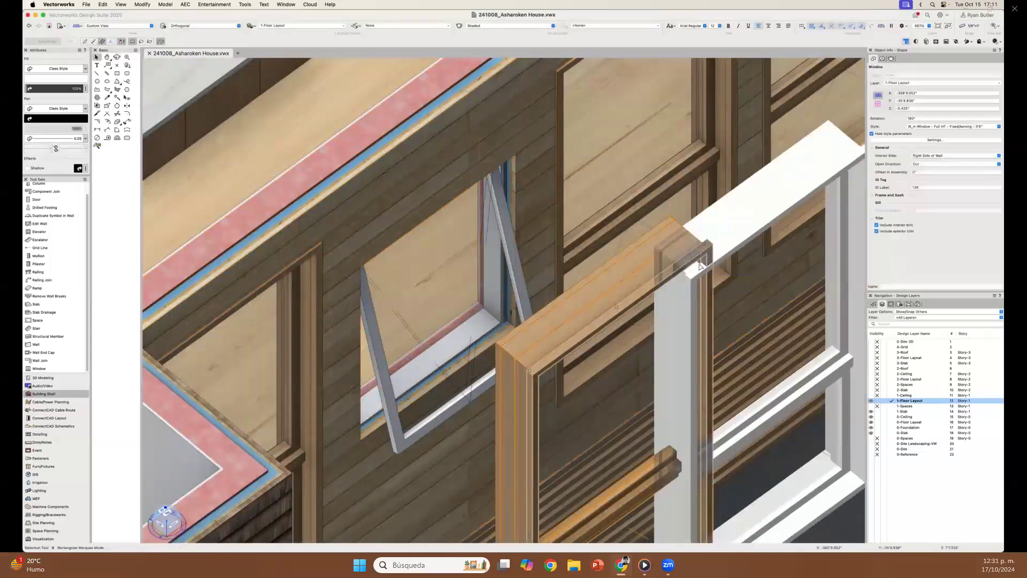
pyautogui.moveTo(701, 266); pyautogui.dragTo(701, 266)
pyautogui.press('x')
pyautogui.press('x')
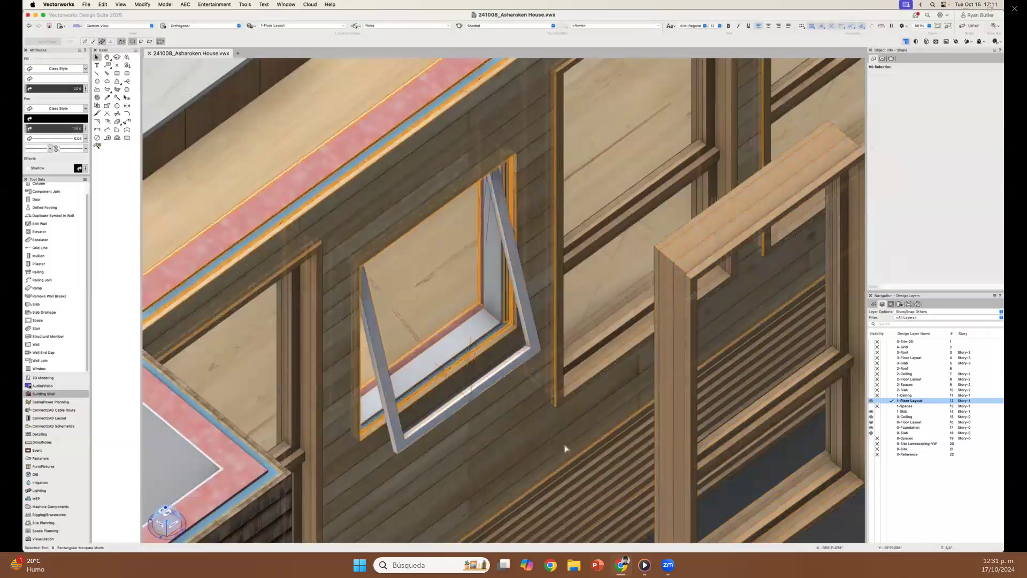
pyautogui.press('F5')
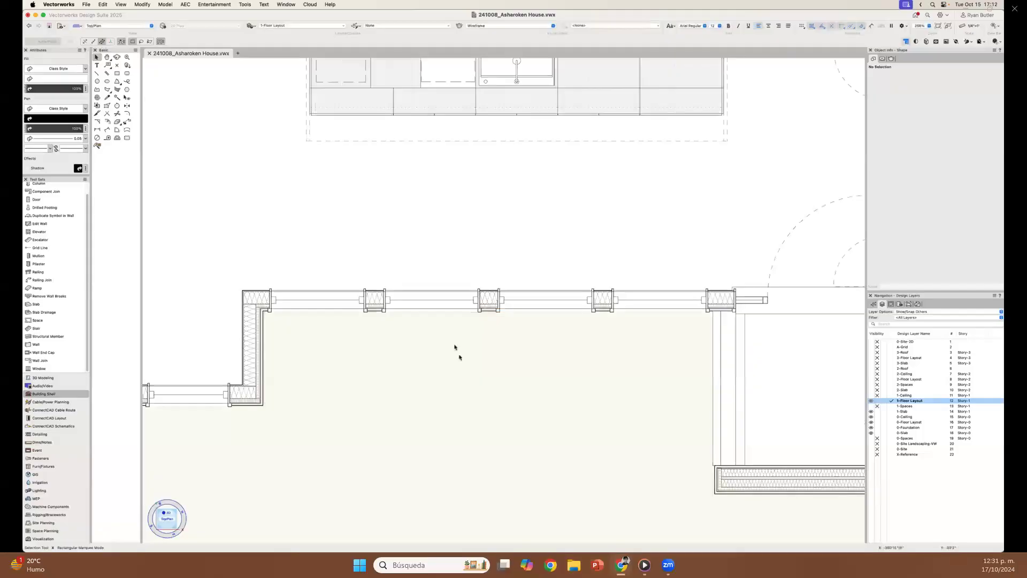
# - Select the second window in the kitchen's exterior wall and view it from outside in 3D with Normal Perspective projection
pyautogui.click(429, 305)
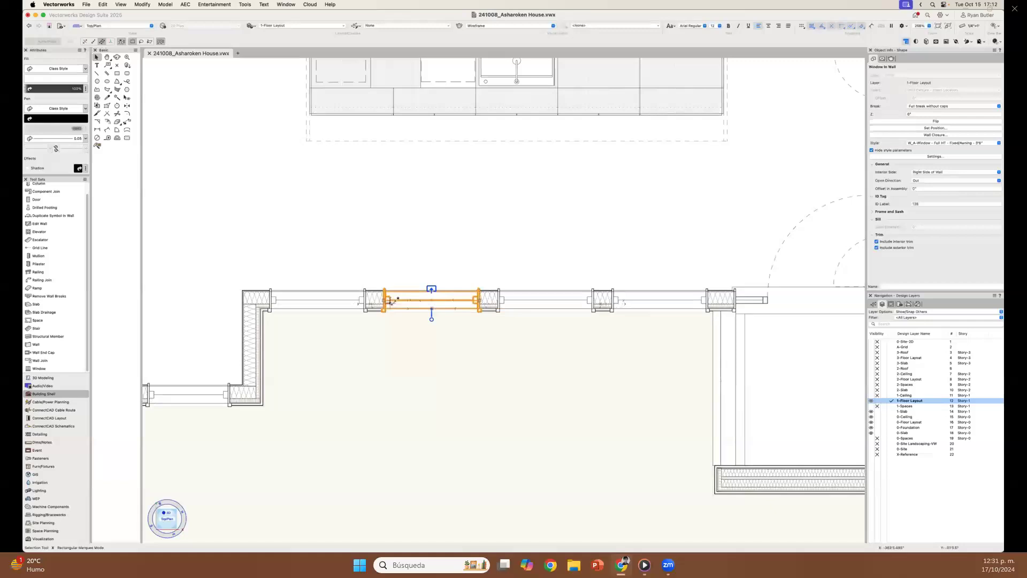
pyautogui.hotkey('shift', 'c')
pyautogui.moveTo(438, 378)
pyautogui.mouseDown()
pyautogui.moveTo(437, 319)
pyautogui.moveTo(429, 343)
pyautogui.moveTo(454, 384)
pyautogui.moveTo(456, 367)
pyautogui.mouseUp()
pyautogui.keyDown('ctrl'); pyautogui.moveTo(455, 367); pyautogui.dragTo(457, 338, button='middle'); pyautogui.keyUp('ctrl')
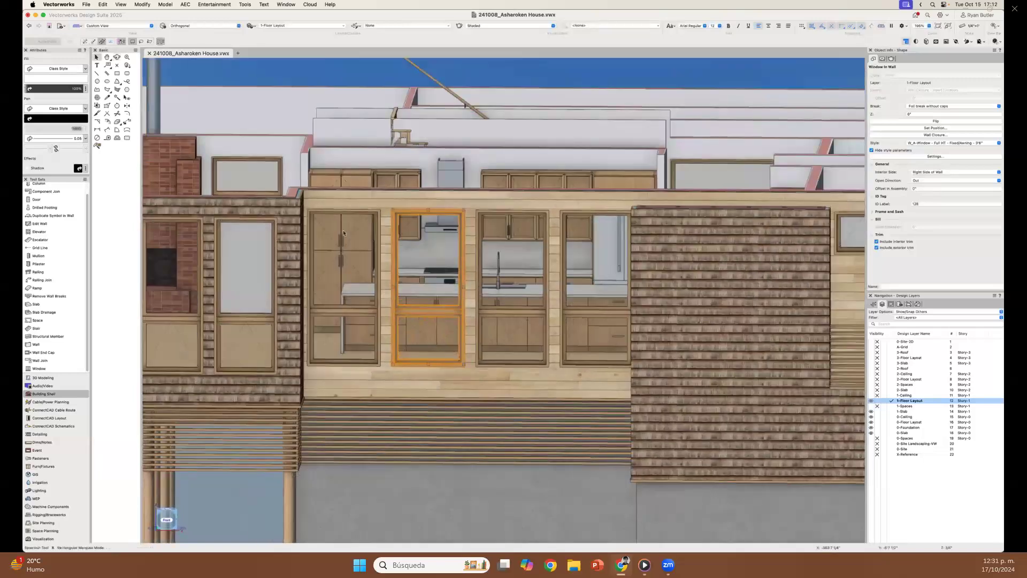
pyautogui.click(201, 26)
pyautogui.click(218, 58)
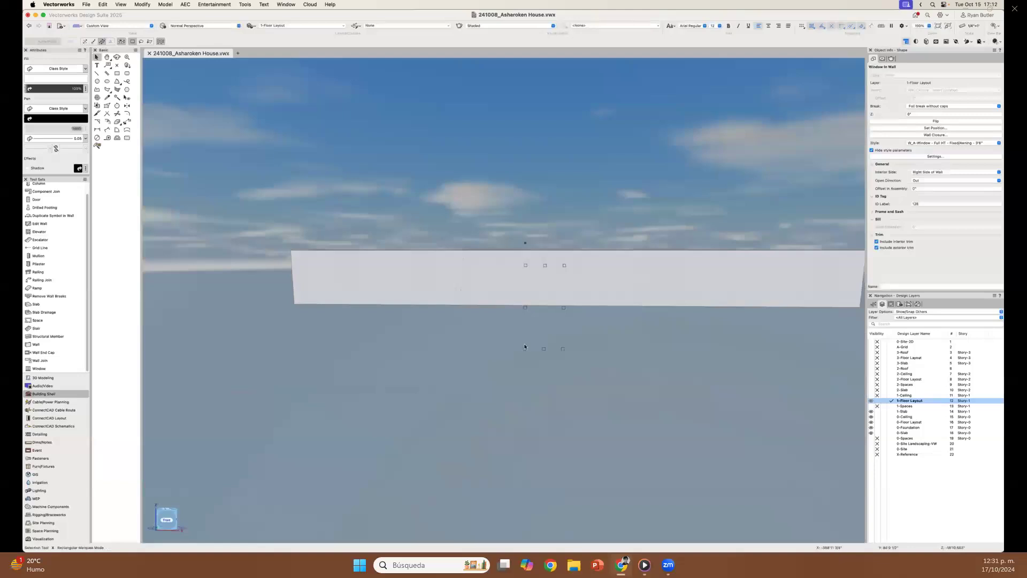
pyautogui.keyDown('ctrl'); pyautogui.moveTo(525, 347); pyautogui.dragTo(528, 358, button='middle'); pyautogui.keyUp('ctrl')
pyautogui.scroll(-8, 465, 305)
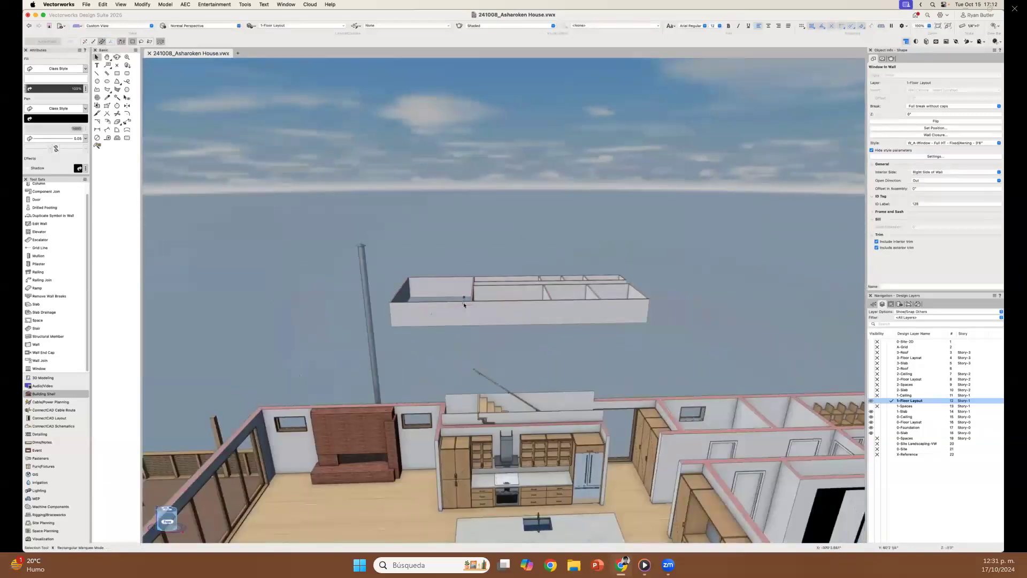
pyautogui.scroll(6, 497, 470)
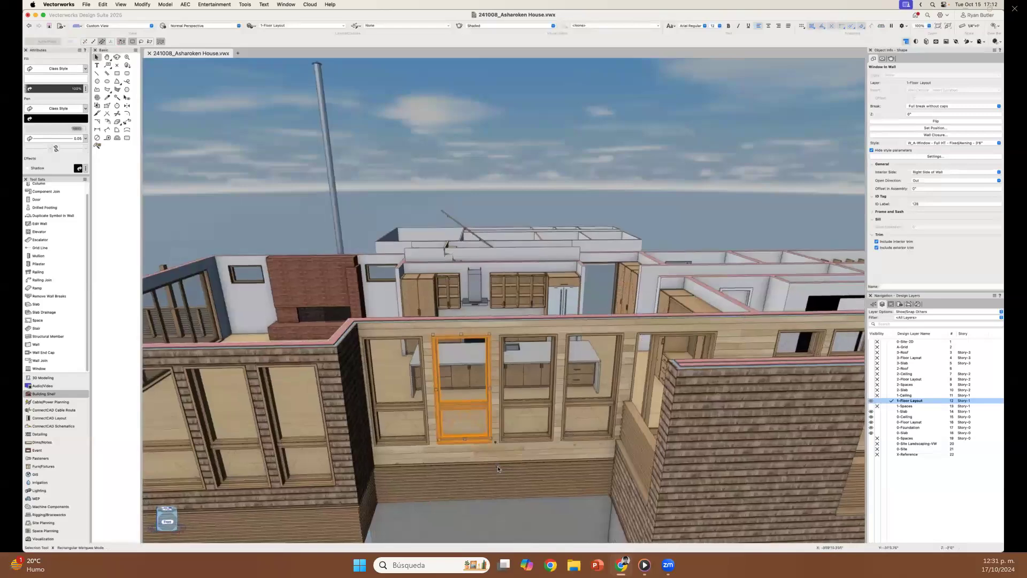
pyautogui.scroll(2, 499, 471)
pyautogui.keyDown('ctrl'); pyautogui.moveTo(498, 473); pyautogui.dragTo(487, 449, button='middle'); pyautogui.keyUp('ctrl')
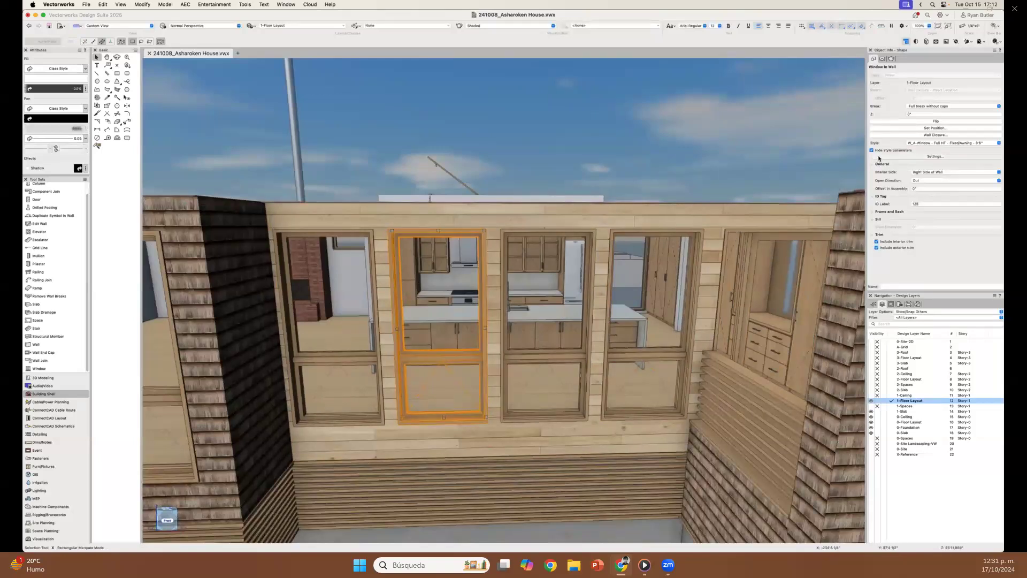
# - Review the selected window's General, 2D Visualization, 3D Visualization and ID Tag settings, then close them without changes
pyautogui.click(933, 157)
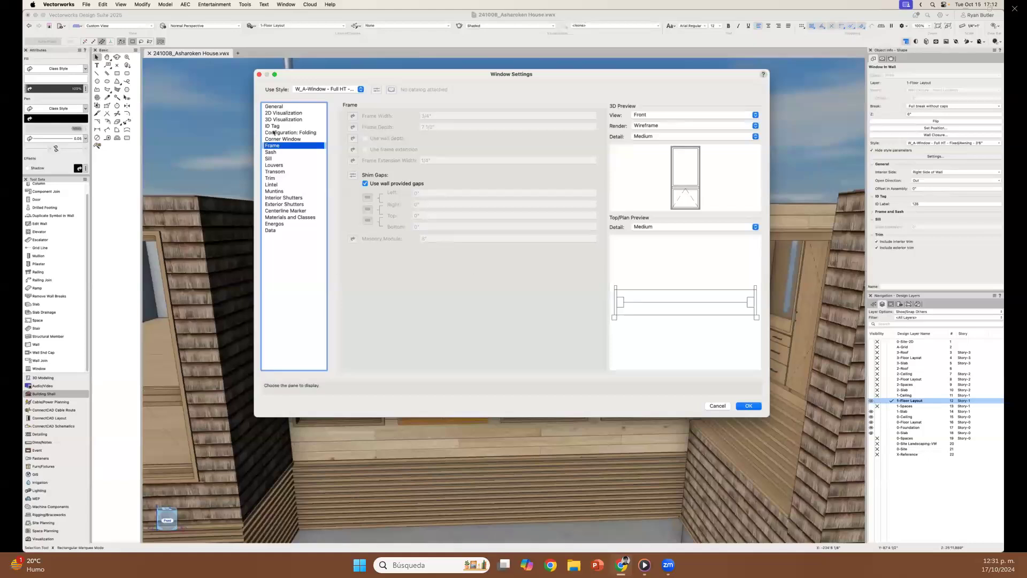
pyautogui.click(275, 107)
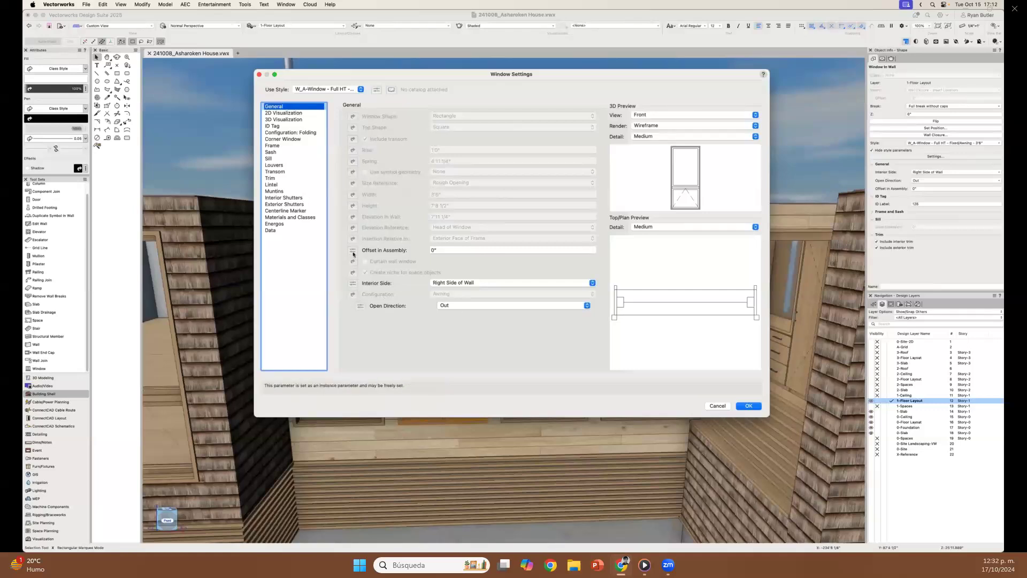
pyautogui.click(283, 113)
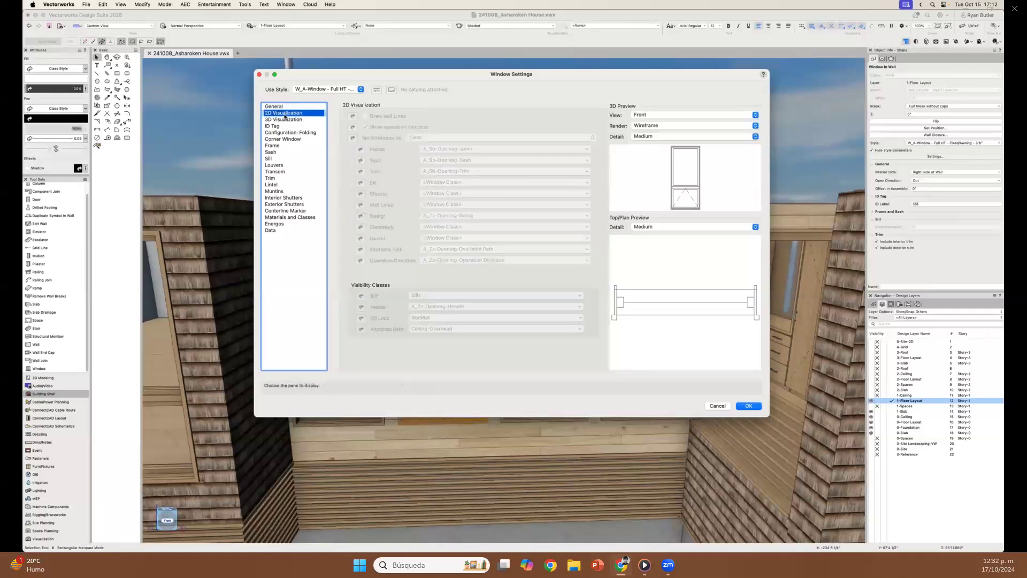
pyautogui.click(287, 119)
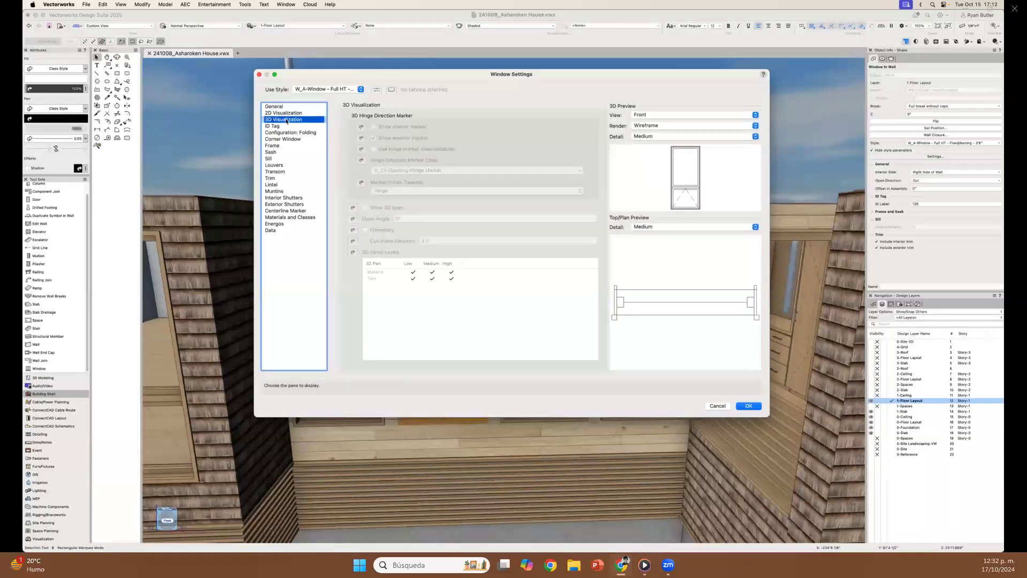
pyautogui.click(288, 126)
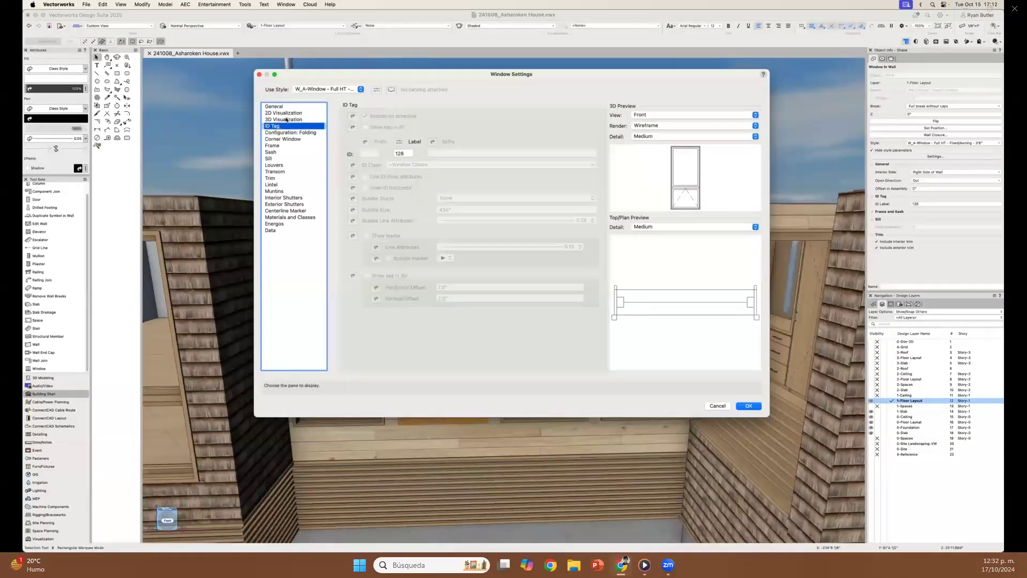
pyautogui.click(259, 75)
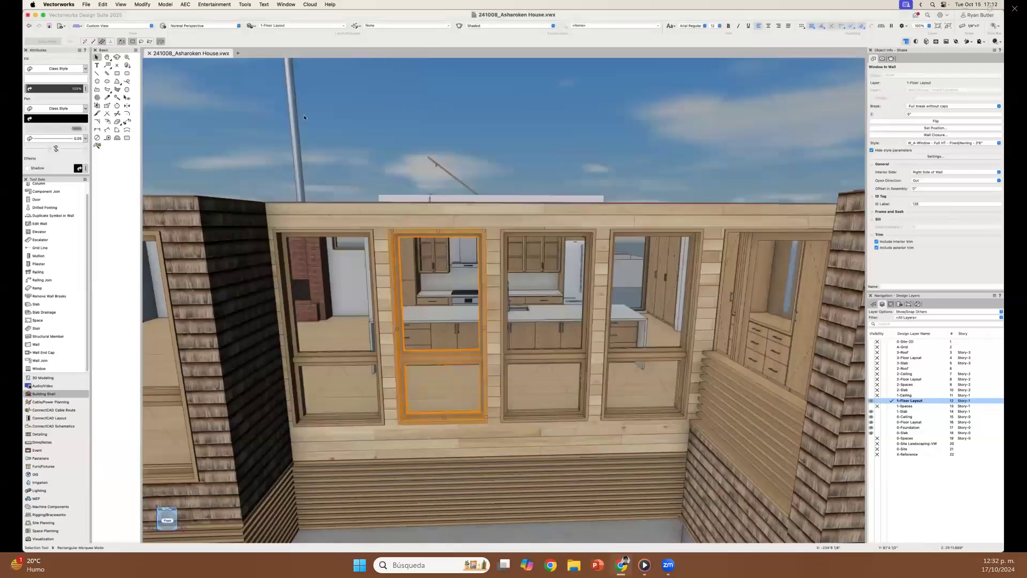
# - Open the selected window's plug-in style for editing and show its General settings with the window kept in sight
pyautogui.rightClick(430, 354)
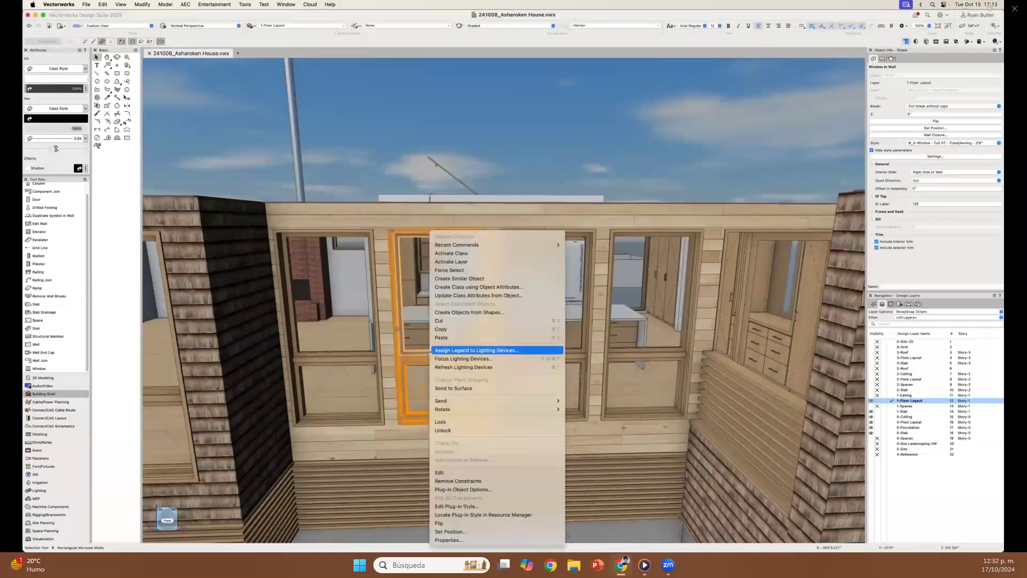
pyautogui.click(464, 506)
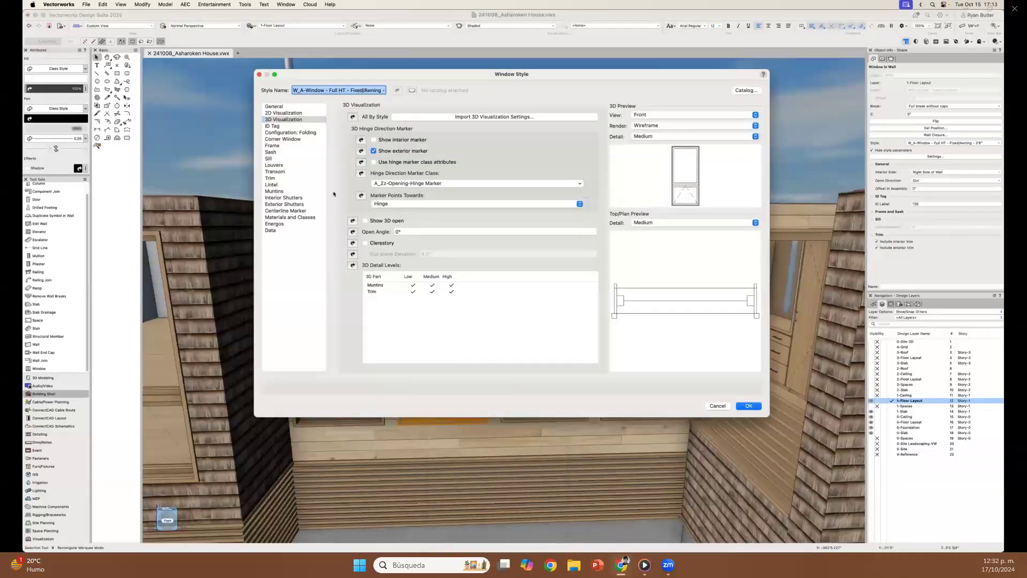
pyautogui.click(299, 107)
pyautogui.moveTo(327, 78); pyautogui.dragTo(578, 87)
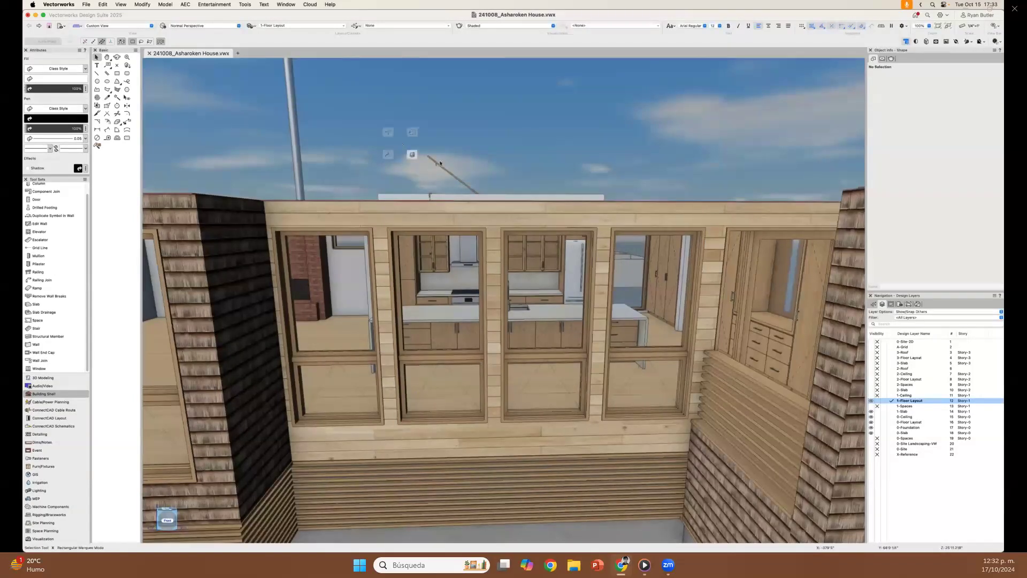
# - In the second kitchen window's plug-in style, set the Exterior Trim material to Wood Cherry MT under Materials and Classes
pyautogui.click(448, 355)
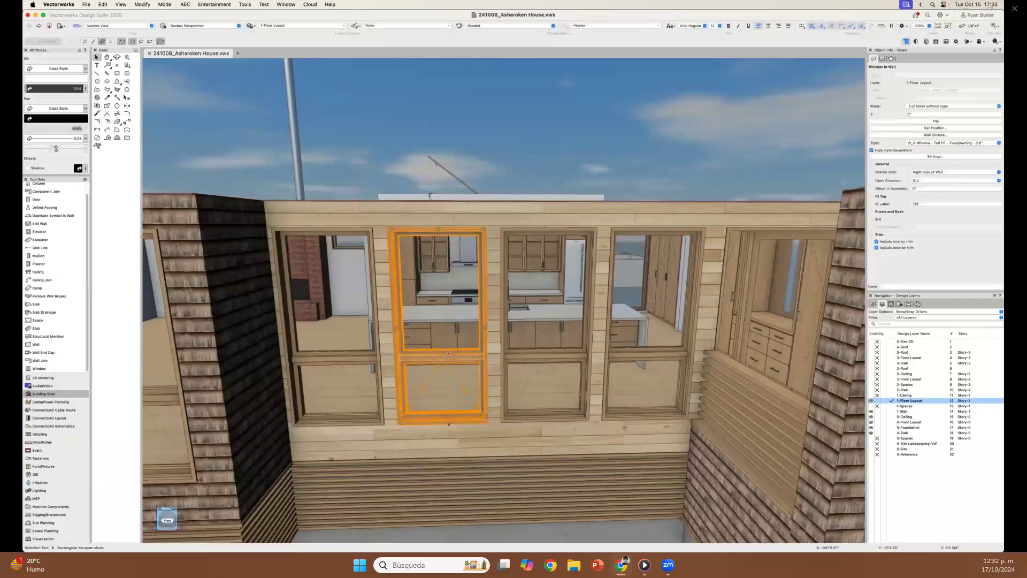
pyautogui.rightClick(447, 355)
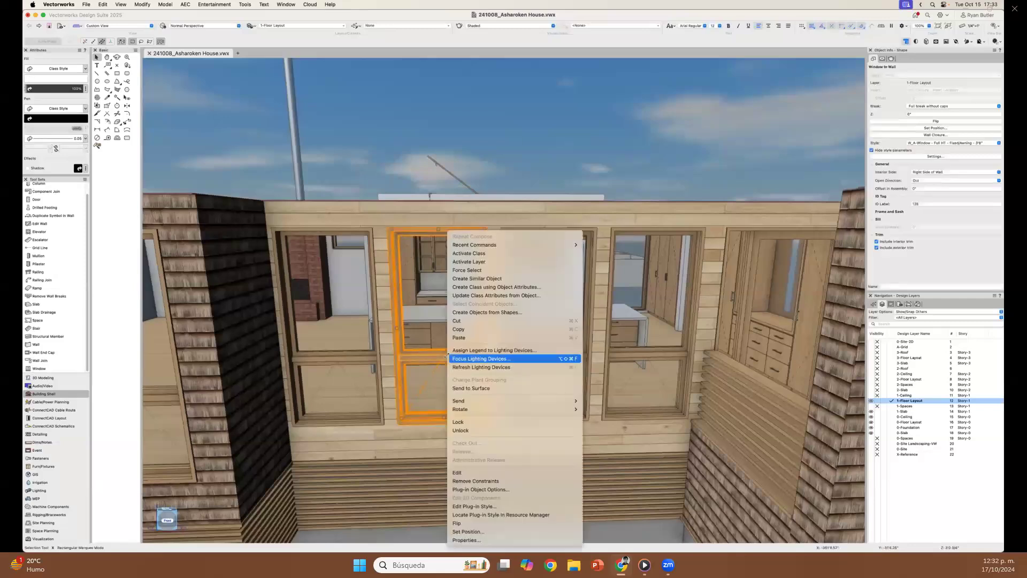
pyautogui.click(488, 507)
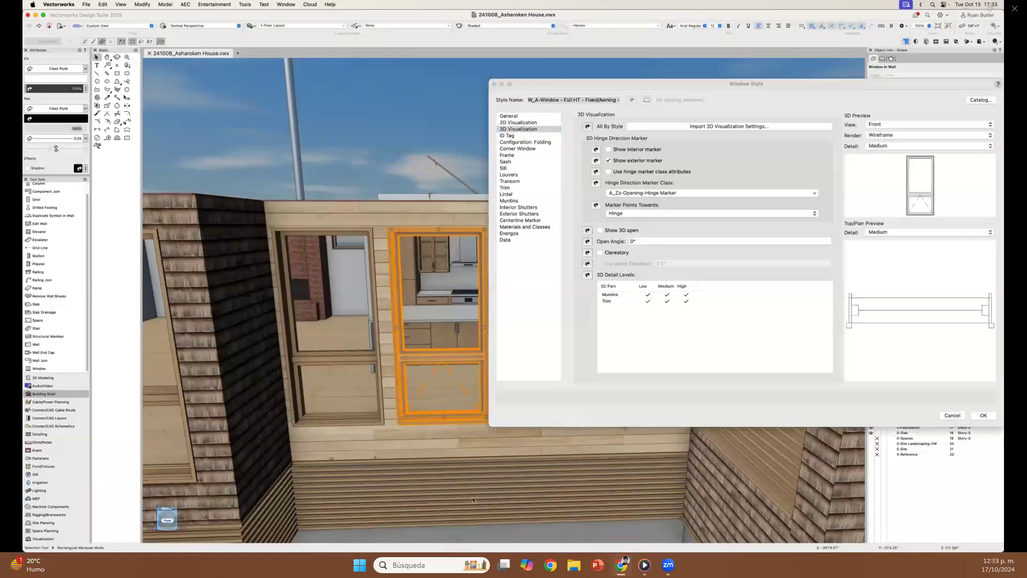
pyautogui.click(511, 228)
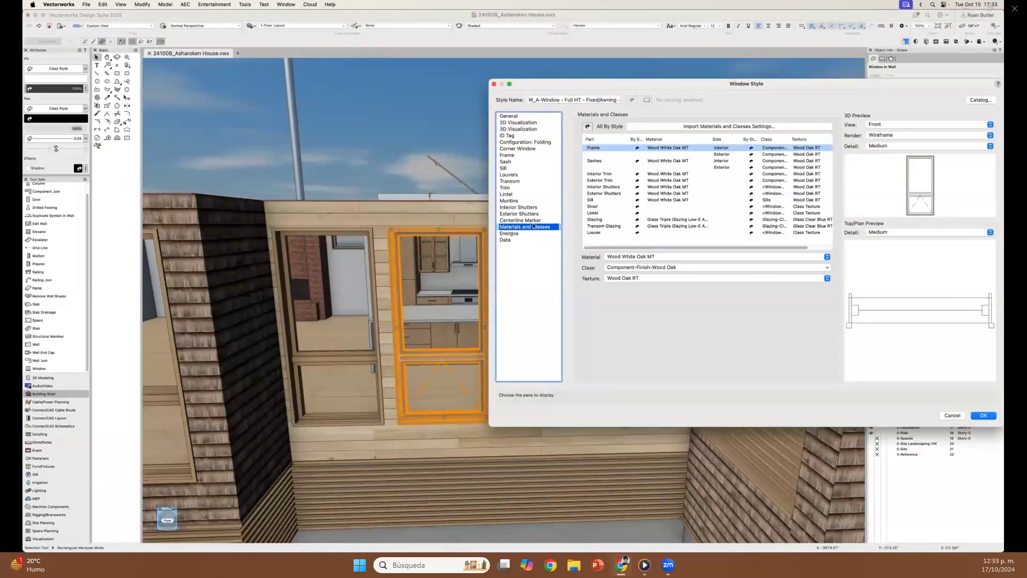
pyautogui.click(598, 181)
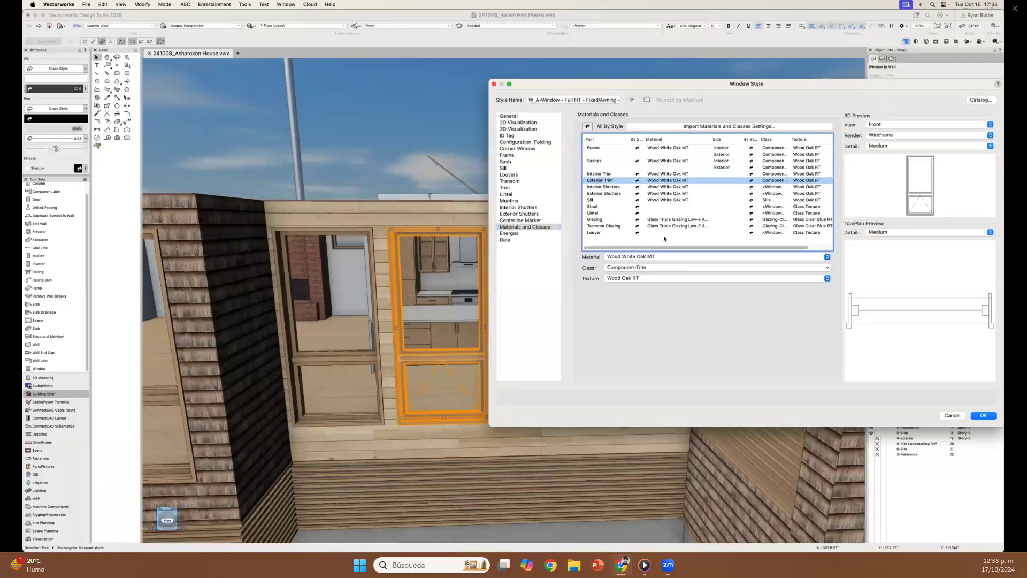
pyautogui.click(648, 258)
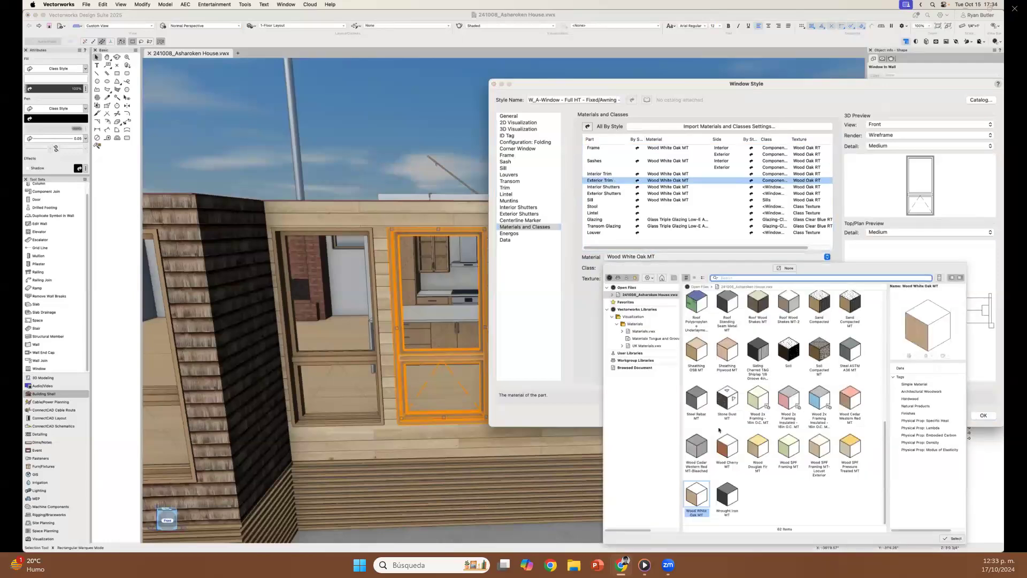
pyautogui.click(723, 448)
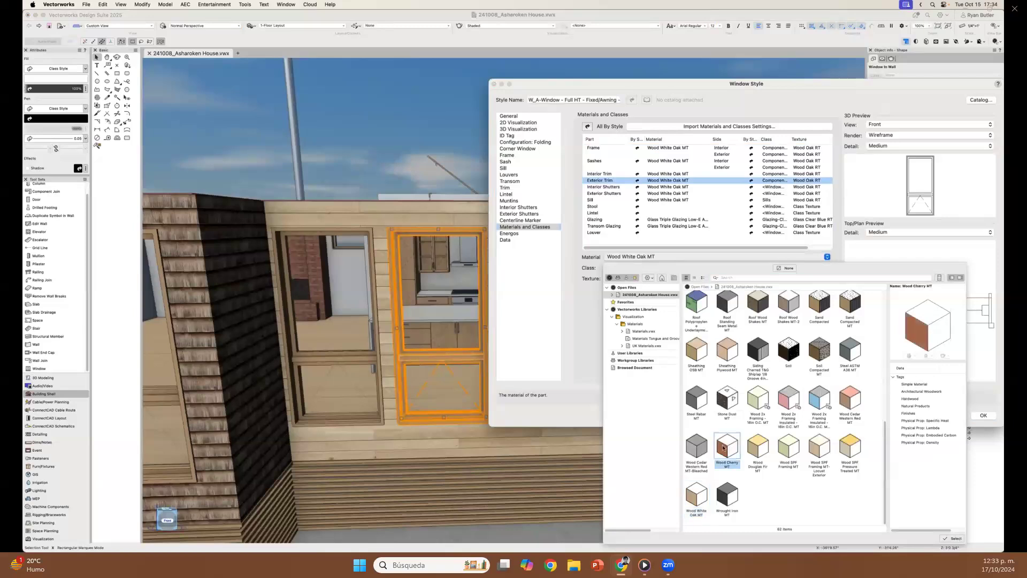
pyautogui.click(956, 539)
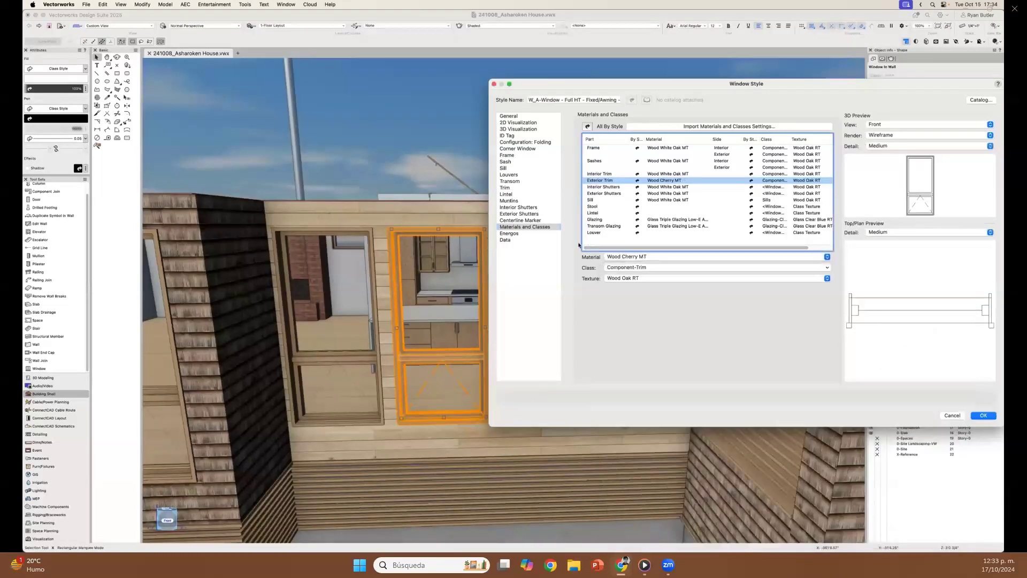
# - Revert the Exterior Trim texture to its material and apply the change to the window style
pyautogui.click(614, 269)
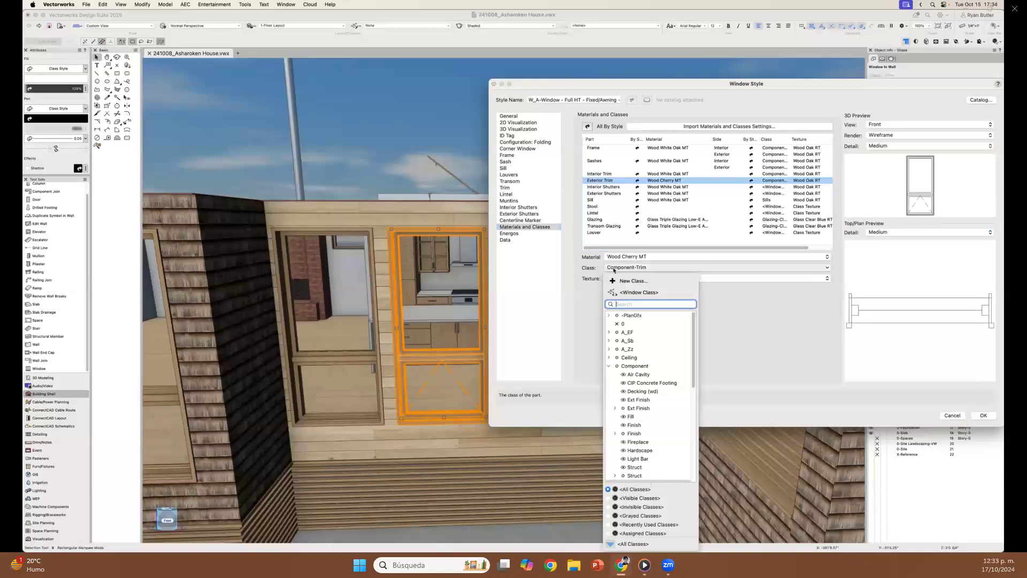
pyautogui.click(613, 269)
pyautogui.click(614, 279)
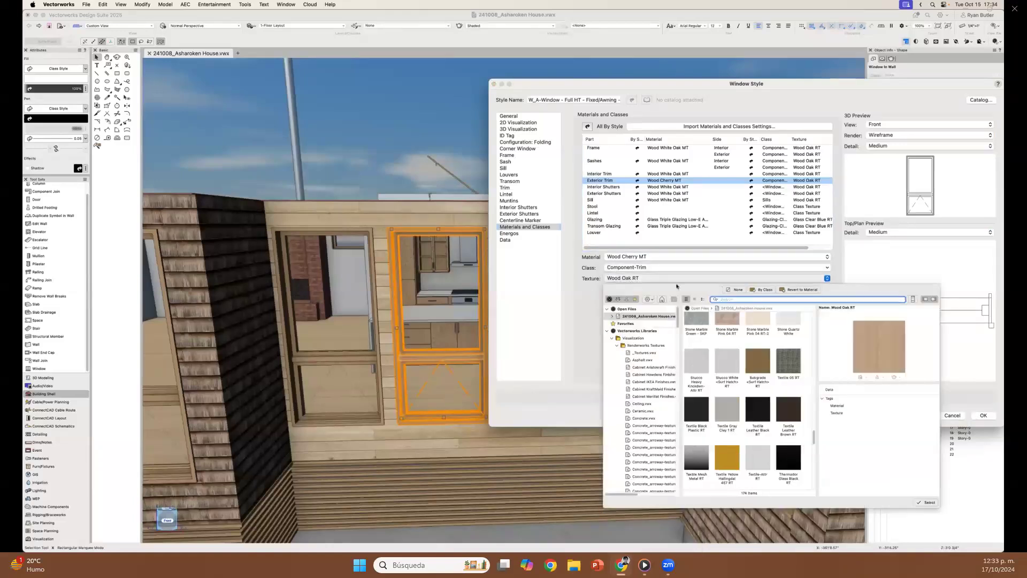
pyautogui.click(787, 292)
pyautogui.click(990, 416)
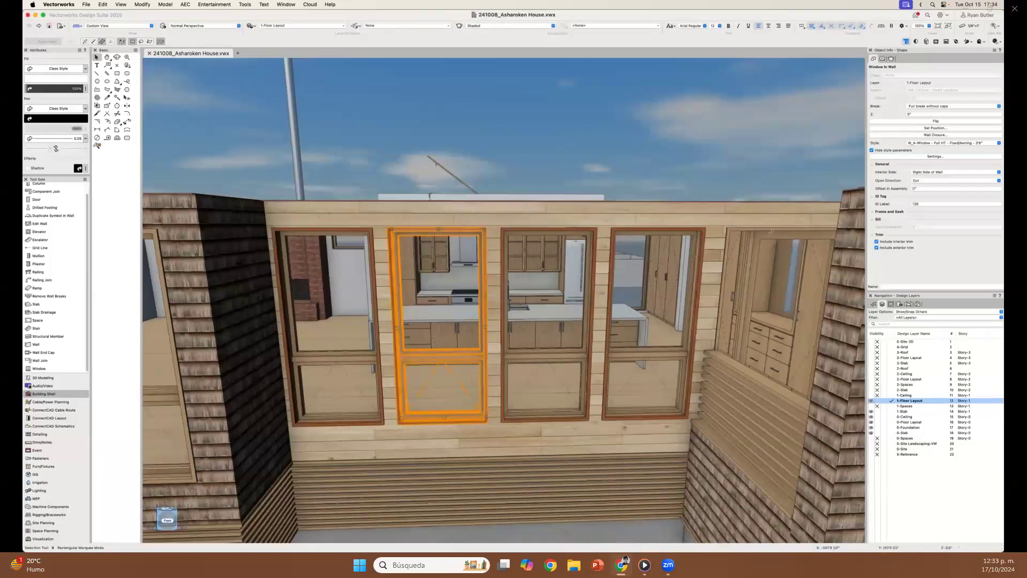
# - Clear the selection and inspect the exterior trim of the kitchen windows up close in 3D
pyautogui.press('Escape')
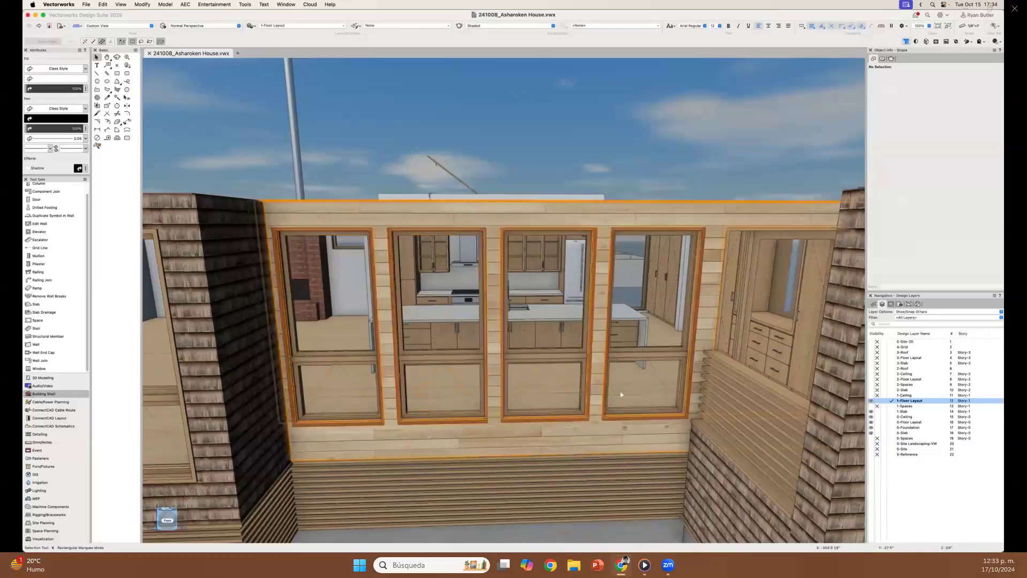
pyautogui.scroll(5, 393, 464)
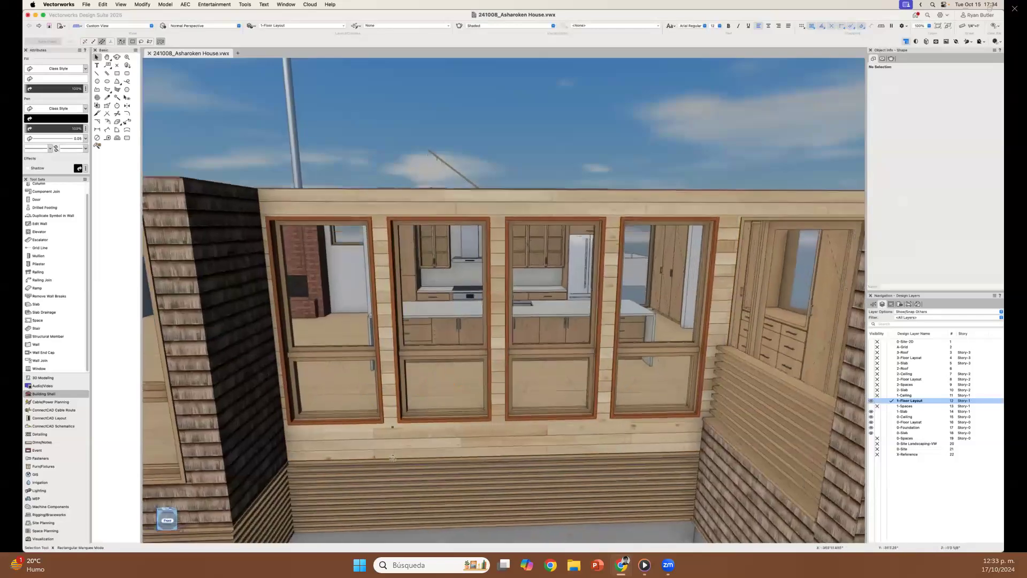
pyautogui.hotkey('shift', 'c')
pyautogui.moveTo(556, 443)
pyautogui.mouseDown()
pyautogui.moveTo(547, 428)
pyautogui.moveTo(594, 430)
pyautogui.moveTo(552, 438)
pyautogui.moveTo(563, 439)
pyautogui.mouseUp()
pyautogui.press('h')
pyautogui.hotkey('shift', 'c')
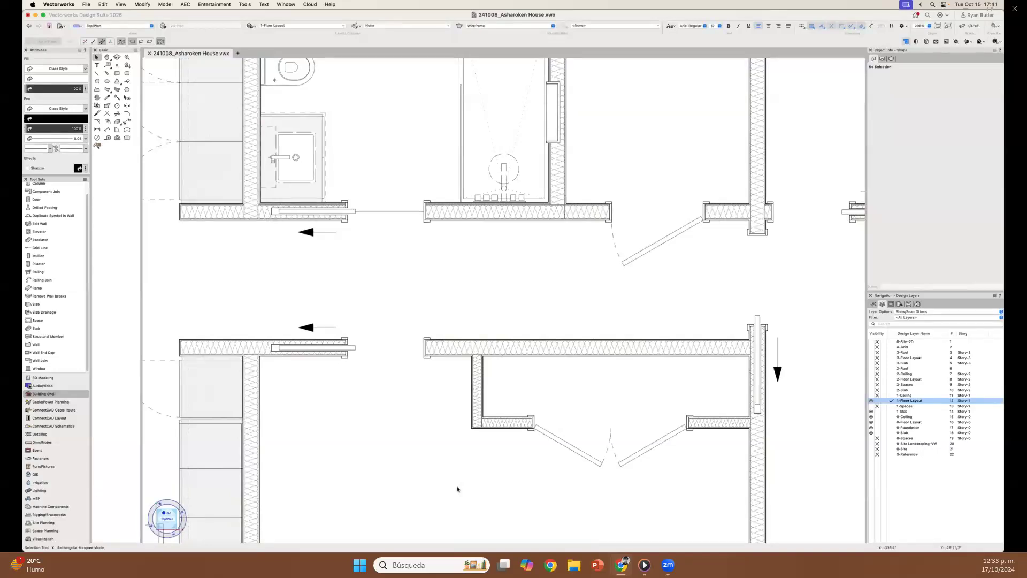
# - Open the plug-in style of the pocket door in the lower corridor wall, check its Lintel and Threshold settings, and cancel
pyautogui.click(377, 346)
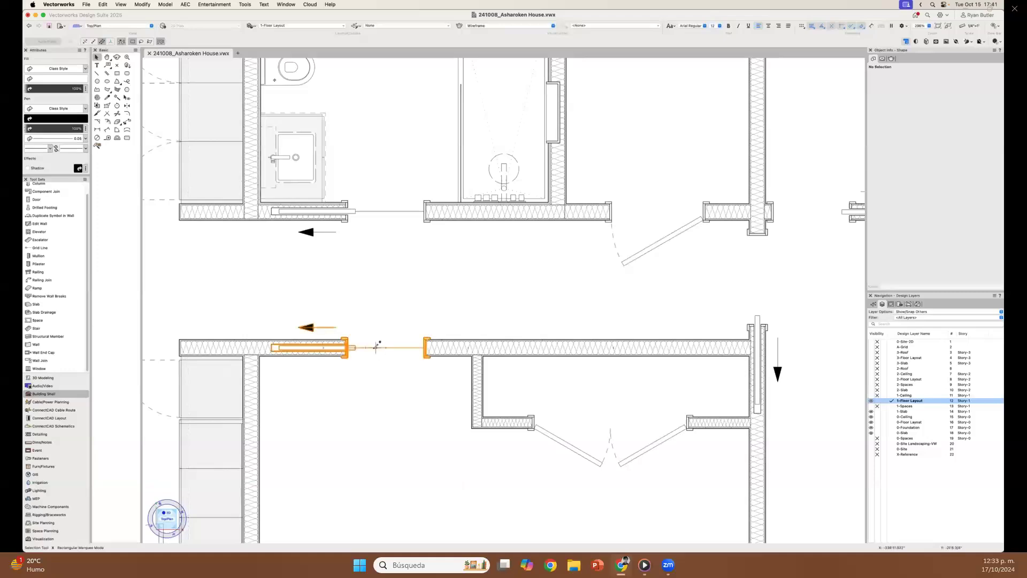
pyautogui.rightClick(377, 346)
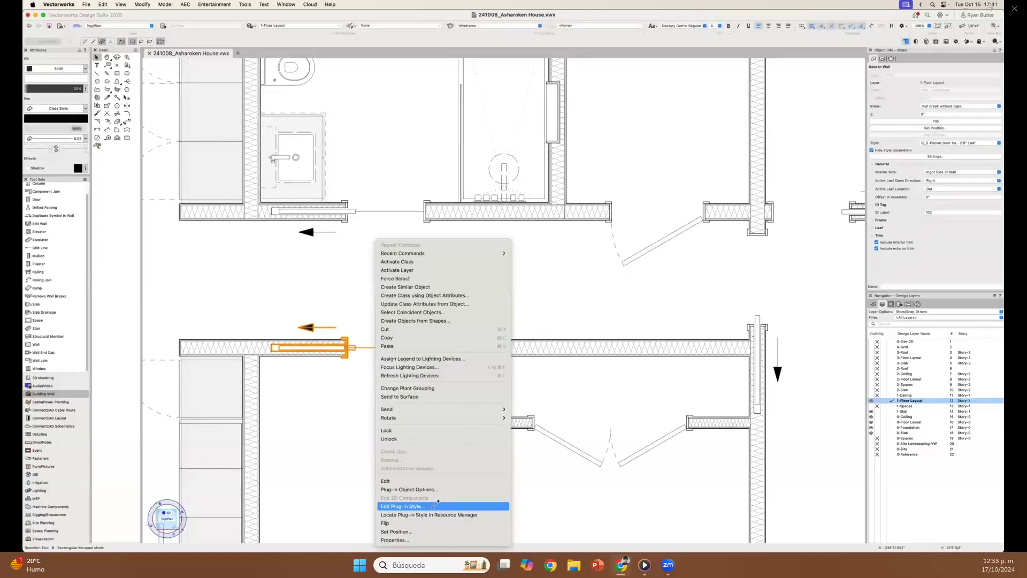
pyautogui.click(435, 506)
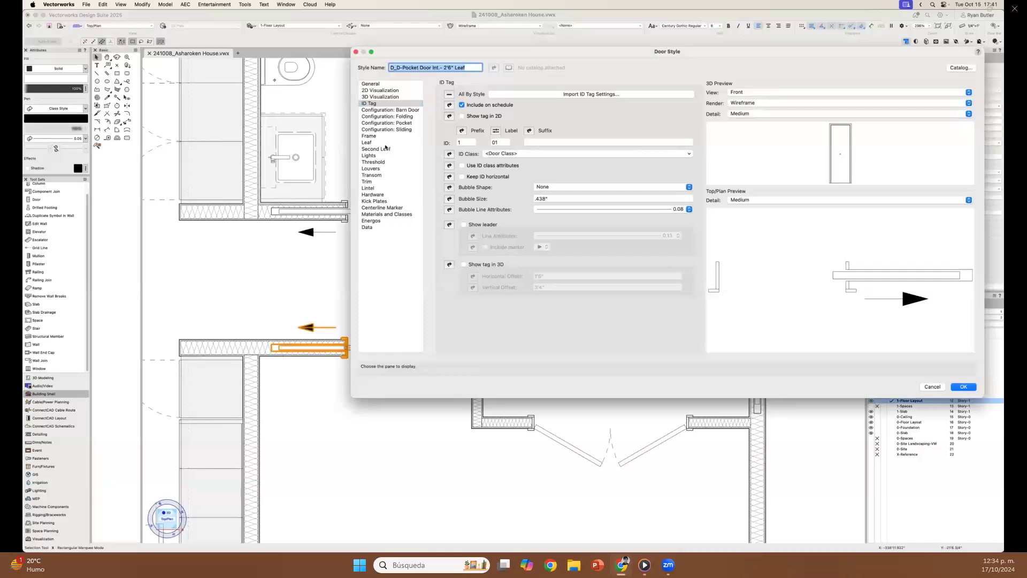
pyautogui.click(382, 188)
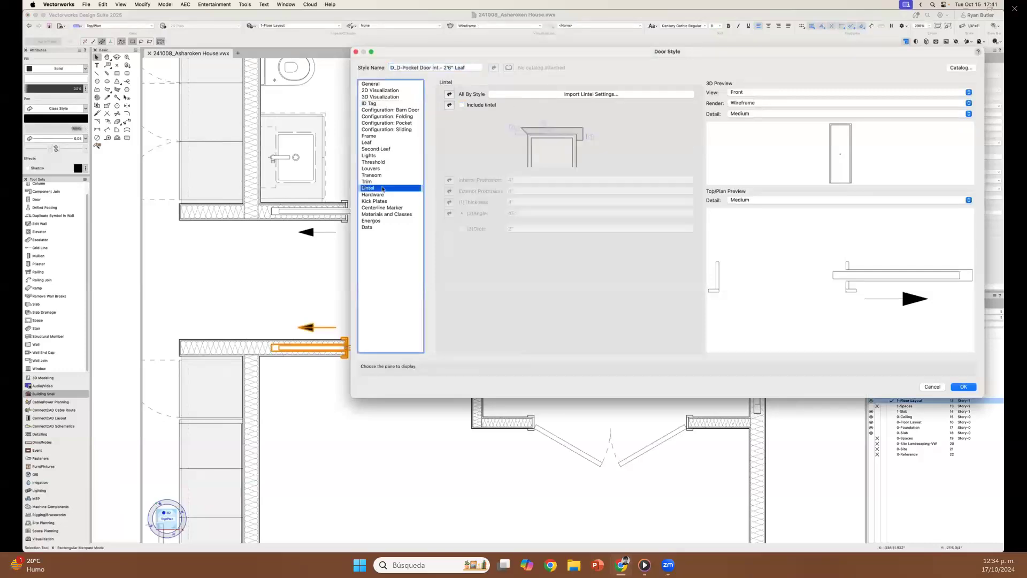
pyautogui.click(382, 163)
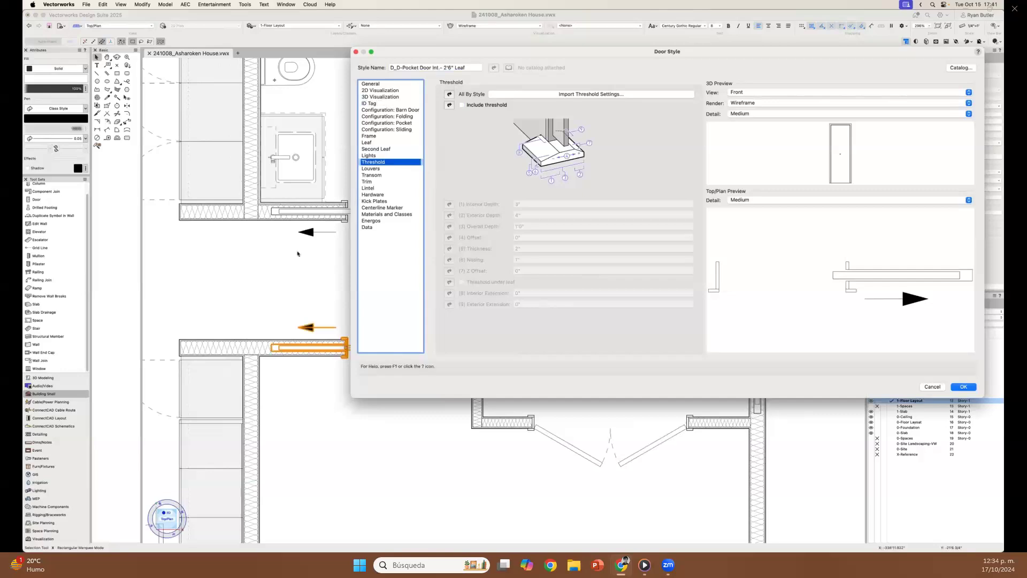
pyautogui.press('Escape')
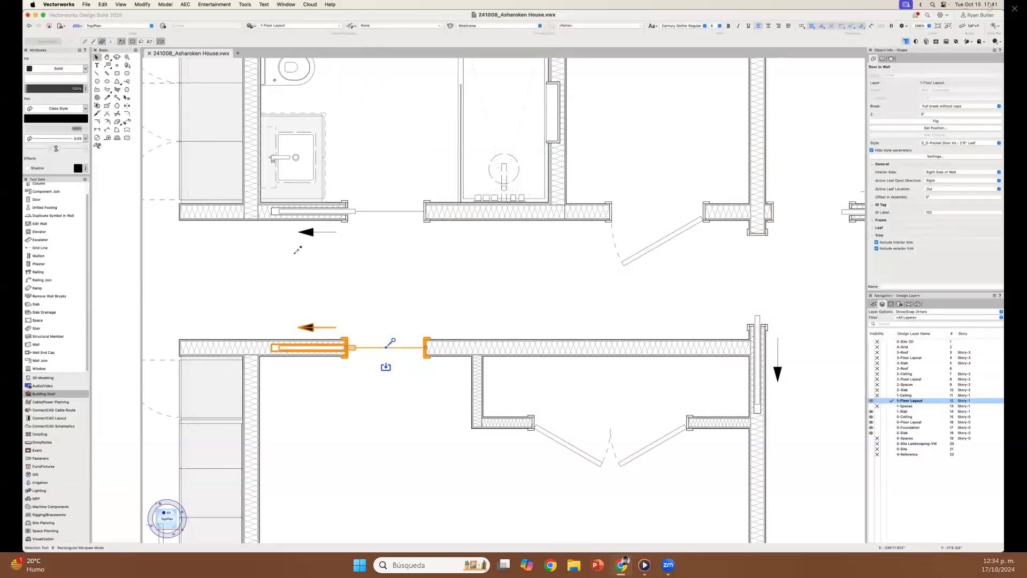
# - Clear the selection, show the lower corridor pocket door in 3D, and open its plug-in style for editing
pyautogui.click(298, 250)
pyautogui.moveTo(376, 348)
pyautogui.mouseDown()
pyautogui.moveTo(376, 409)
pyautogui.moveTo(379, 354)
pyautogui.mouseUp()
pyautogui.click(398, 467)
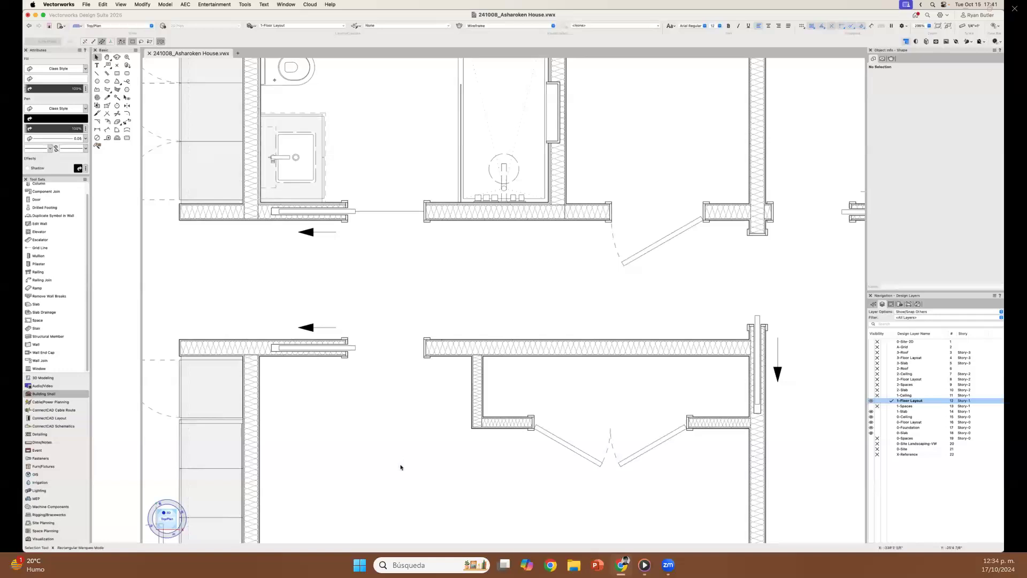
pyautogui.scroll(-2, 523, 351)
pyautogui.hotkey('shift', 'c')
pyautogui.moveTo(485, 410)
pyautogui.mouseDown()
pyautogui.moveTo(493, 371)
pyautogui.moveTo(515, 344)
pyautogui.mouseUp()
pyautogui.moveTo(503, 386); pyautogui.dragTo(543, 357, button='middle')
pyautogui.scroll(5, 452, 453)
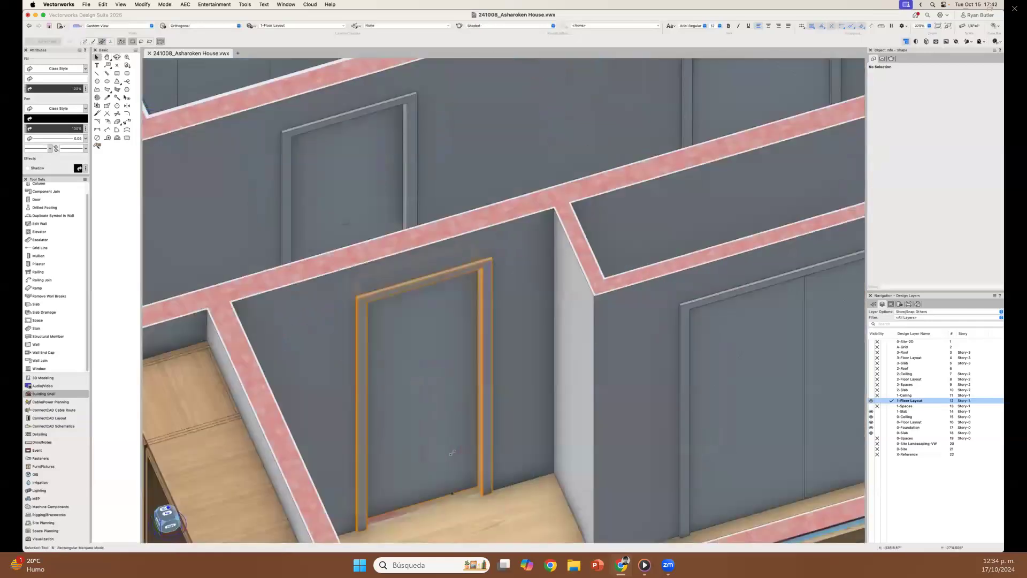
pyautogui.click(453, 453)
pyautogui.rightClick(452, 452)
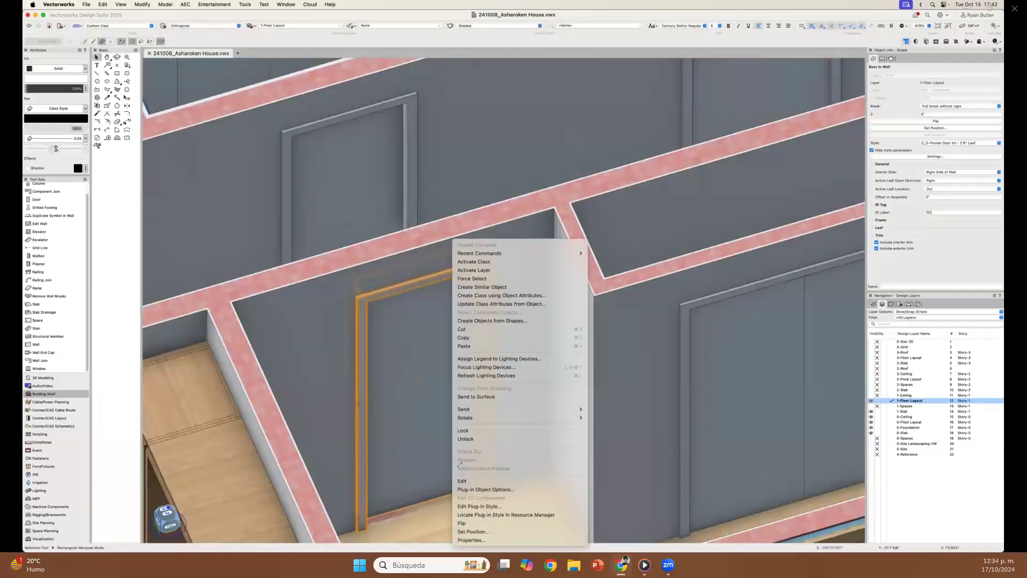
pyautogui.click(474, 505)
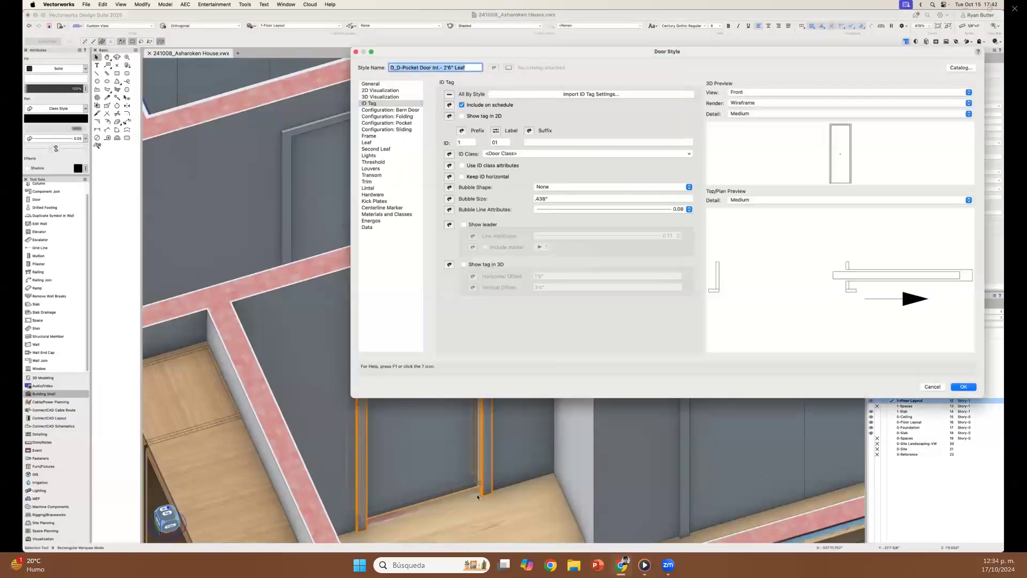
# - Include hardware in the pocket door style, choose Residential Entry Set (Knob), and apply the change
pyautogui.click(373, 194)
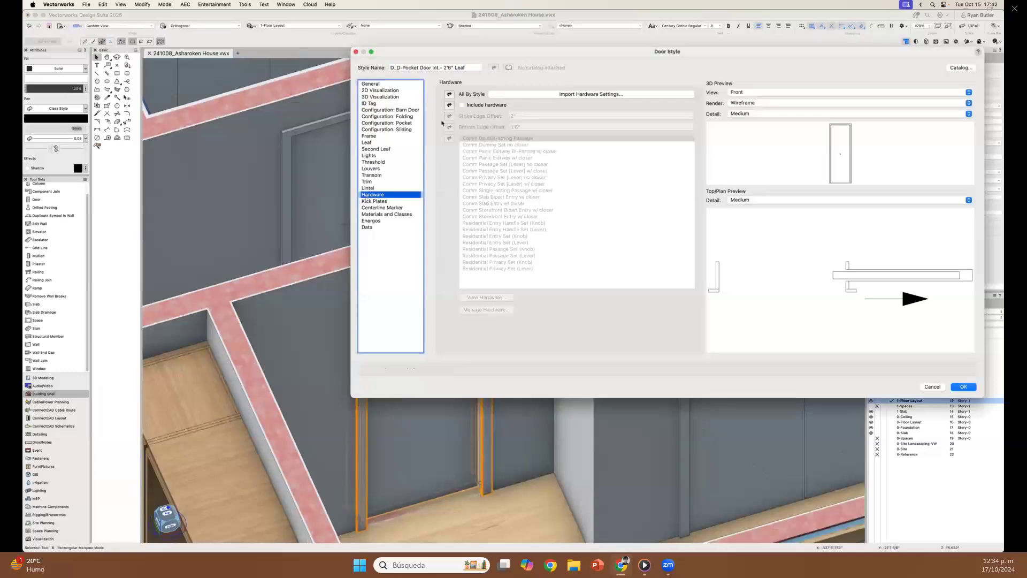
pyautogui.click(461, 106)
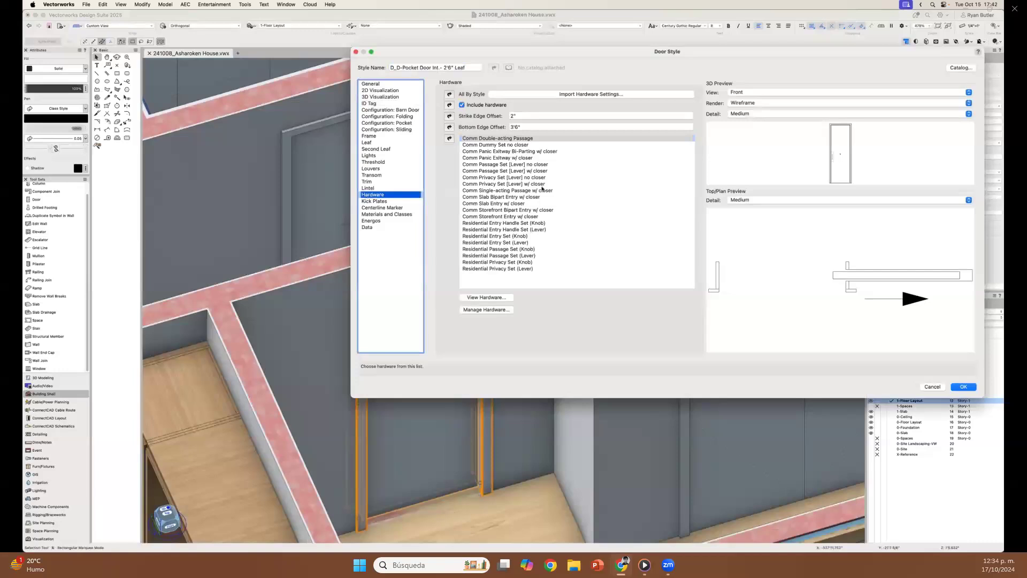
pyautogui.click(510, 237)
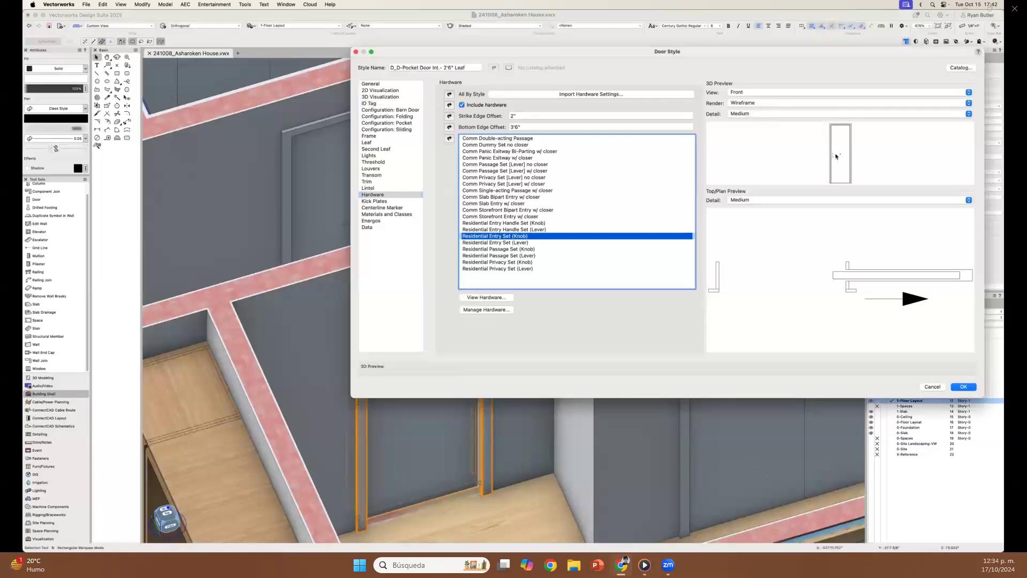
pyautogui.click(963, 386)
pyautogui.click(557, 506)
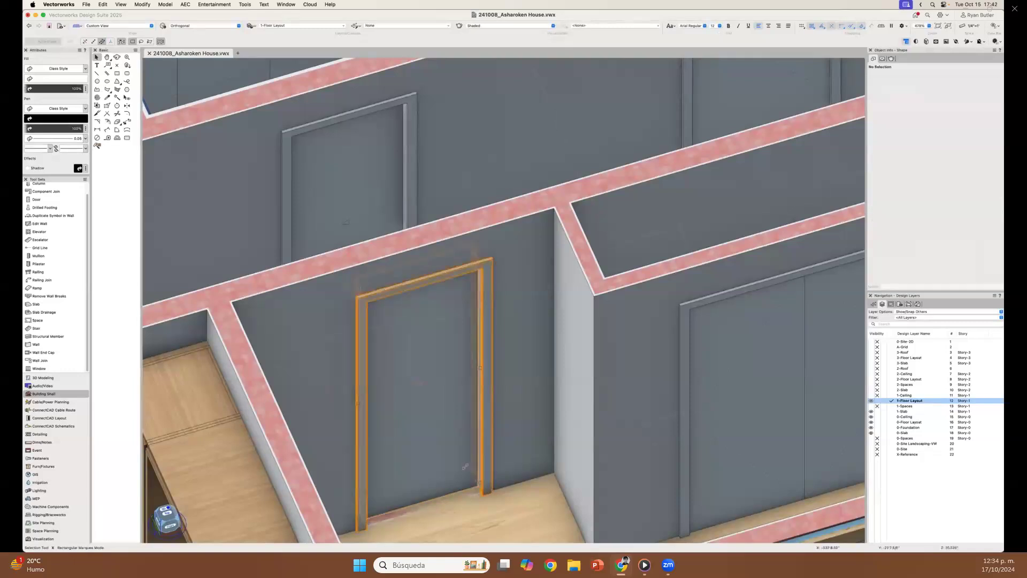
# - Reopen the pocket door's plug-in style, review its Leaf and Frame settings including the shim gaps, and accept
pyautogui.rightClick(465, 464)
pyautogui.click(503, 506)
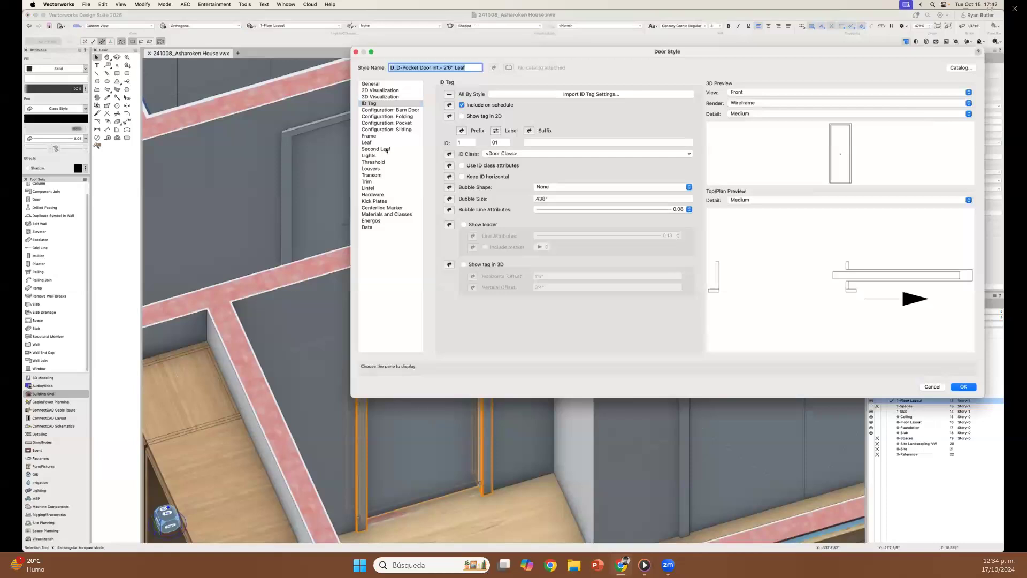
pyautogui.click(388, 143)
pyautogui.click(397, 137)
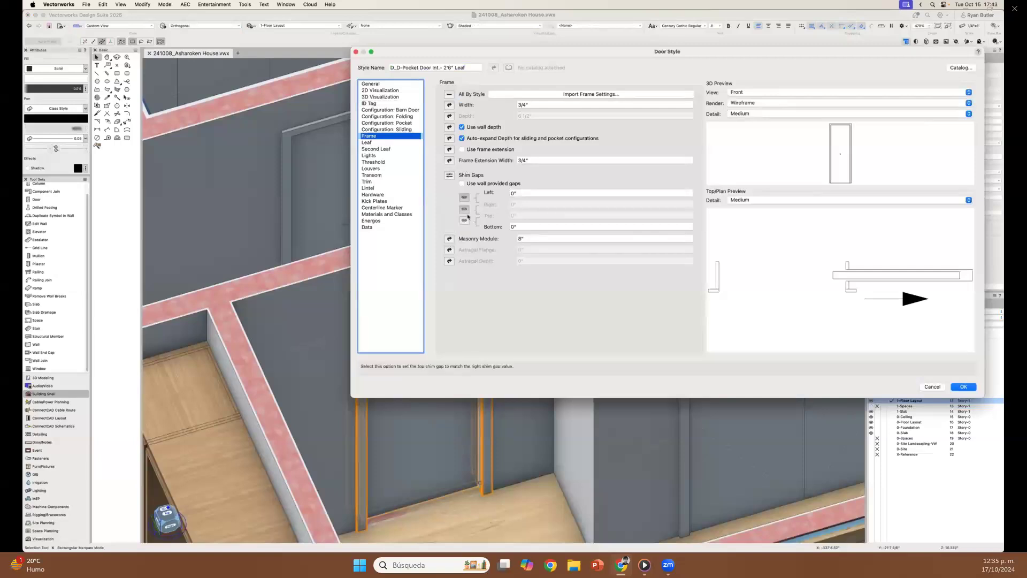
pyautogui.click(956, 388)
# - In Top/Plan view, select the lower corridor pocket door and set its Left Shim Gap to 1/2"
pyautogui.press('super+5')
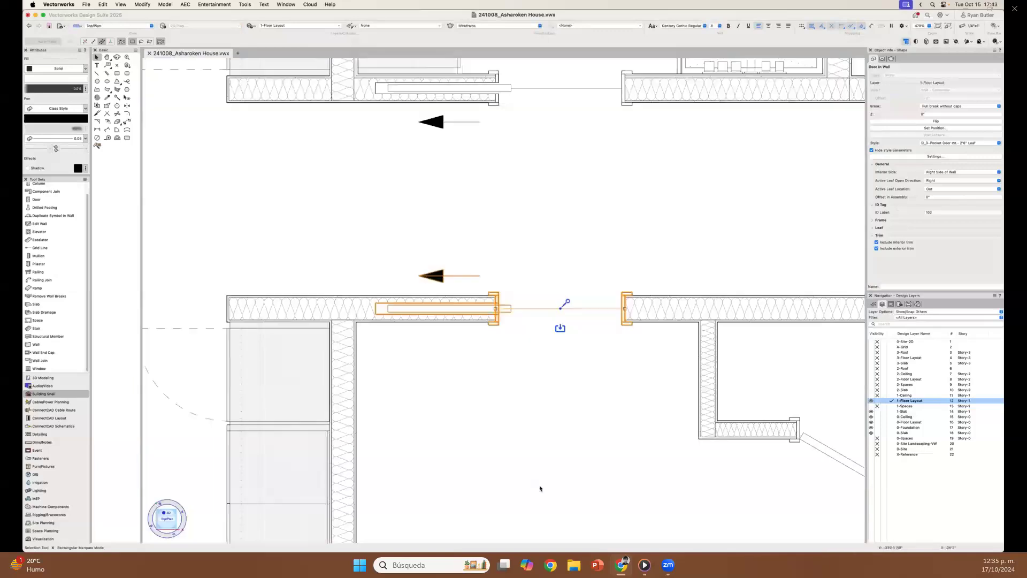
pyautogui.click(562, 369)
pyautogui.scroll(3, 587, 309)
pyautogui.scroll(3, 586, 309)
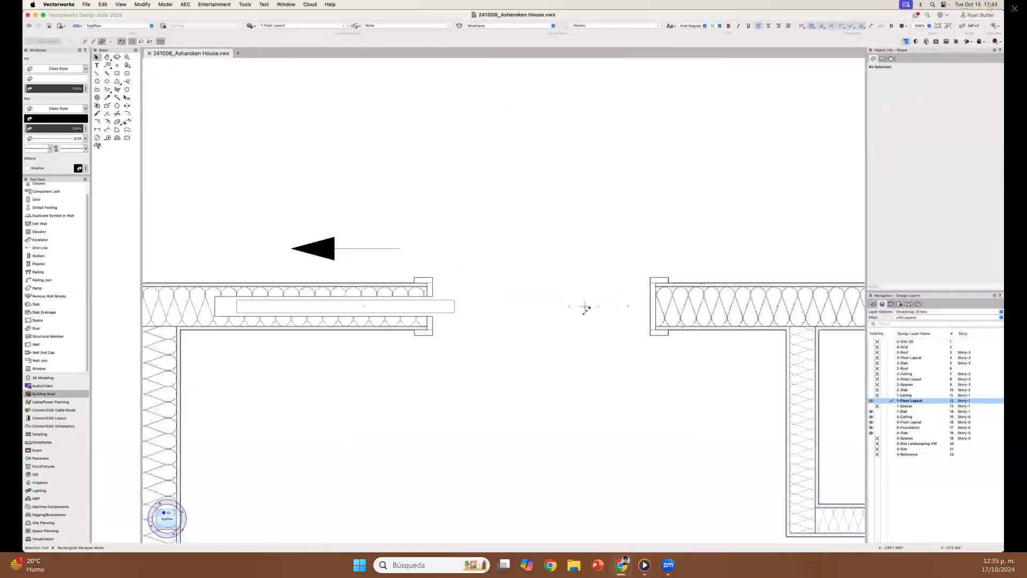
pyautogui.press('x')
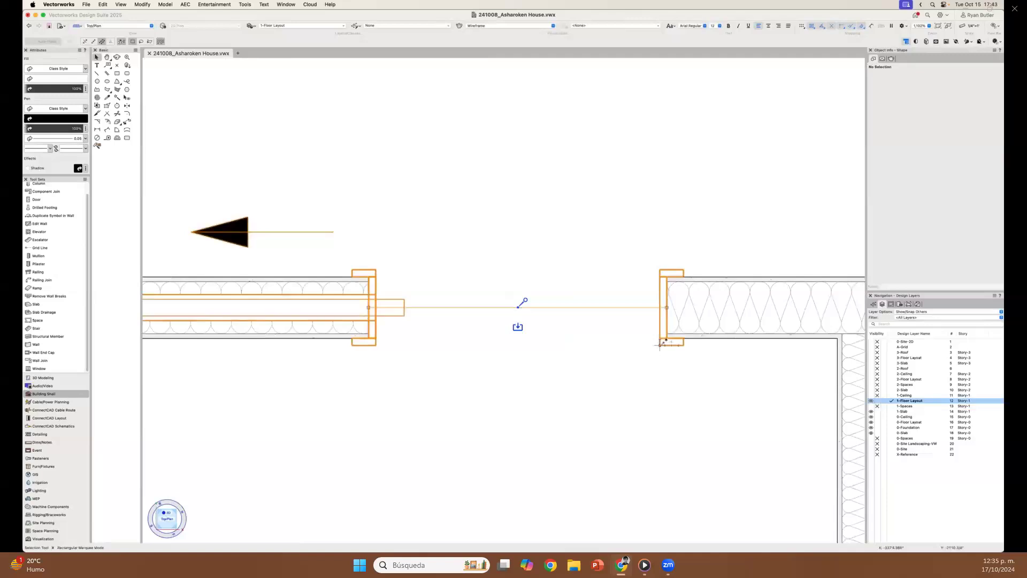
pyautogui.click(662, 342)
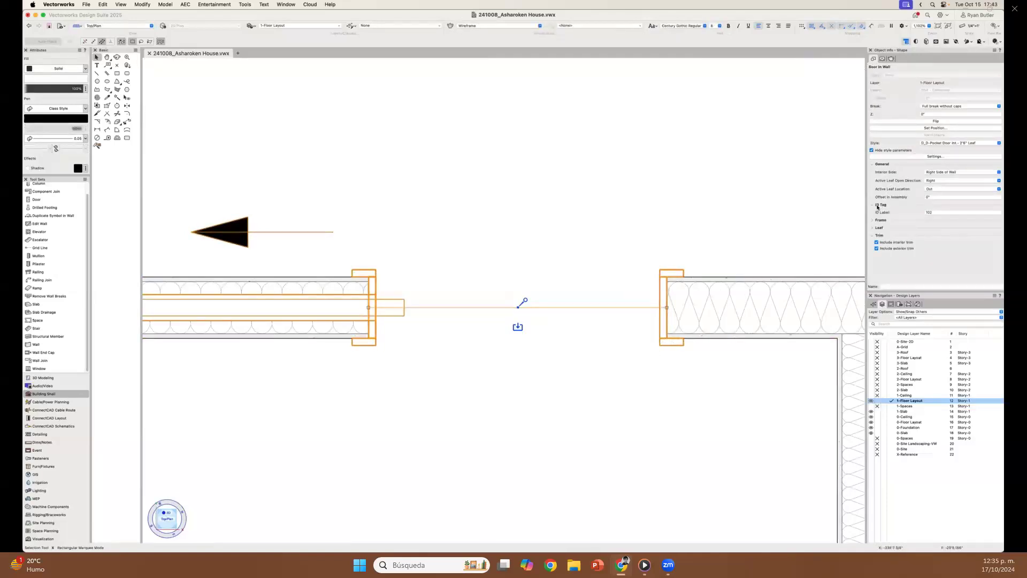
pyautogui.click(874, 221)
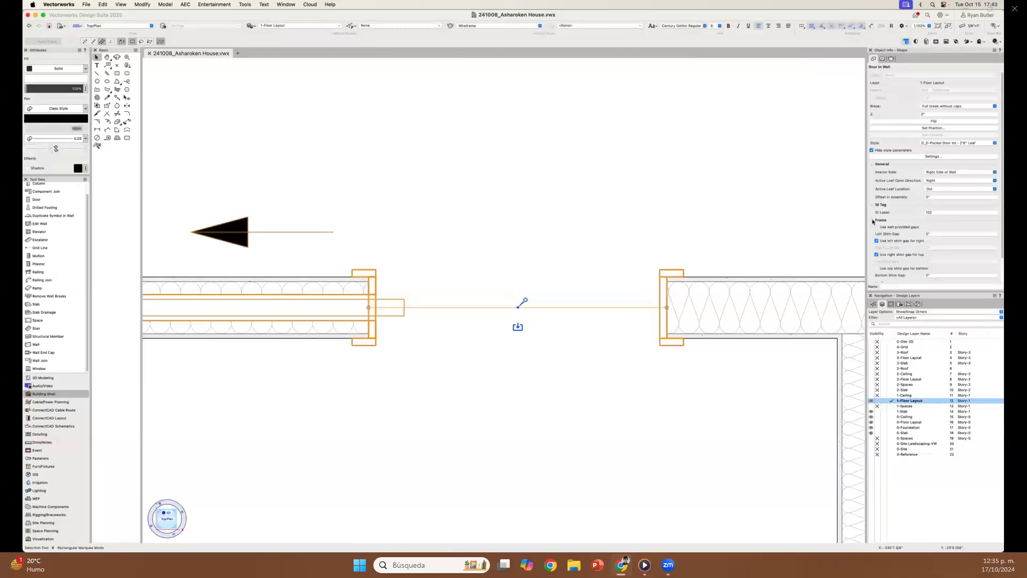
pyautogui.scroll(-2, 934, 211)
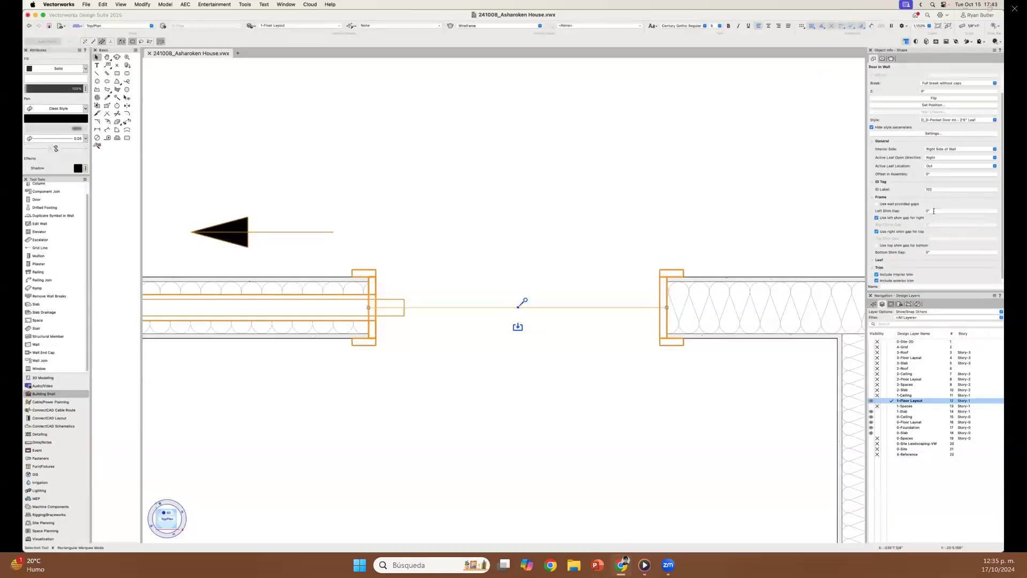
pyautogui.click(934, 211)
pyautogui.write('1/2')
pyautogui.press('Return')
# - Measure the shim gap between the pocket door's frame and the adjoining wall end in plan
pyautogui.click(521, 300)
pyautogui.scroll(3, 679, 304)
pyautogui.scroll(1, 679, 304)
pyautogui.press('d')
pyautogui.click(645, 307)
pyautogui.click(624, 307)
pyautogui.click(624, 307)
pyautogui.press('x')
pyautogui.scroll(-2, 623, 307)
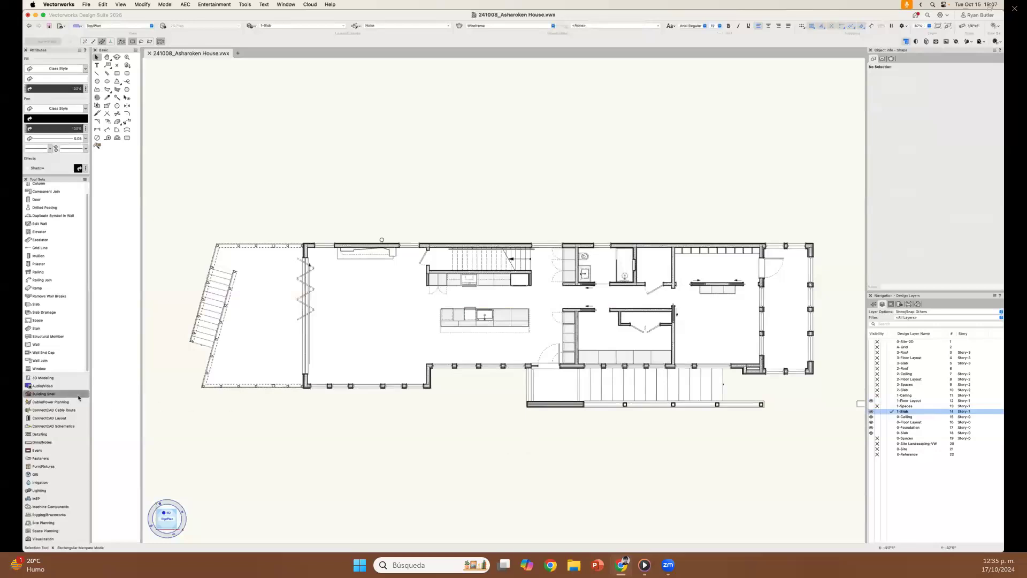
# - Start the Slab tool on the 1-Slab layer with the slab style S1_Floor Assy-1st FL
pyautogui.click(53, 305)
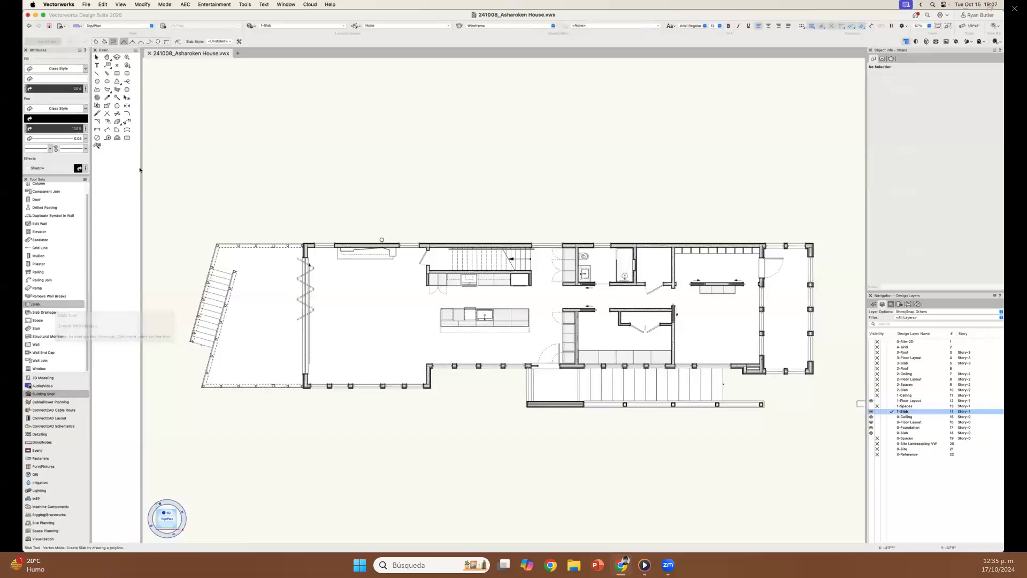
pyautogui.click(221, 42)
pyautogui.click(362, 185)
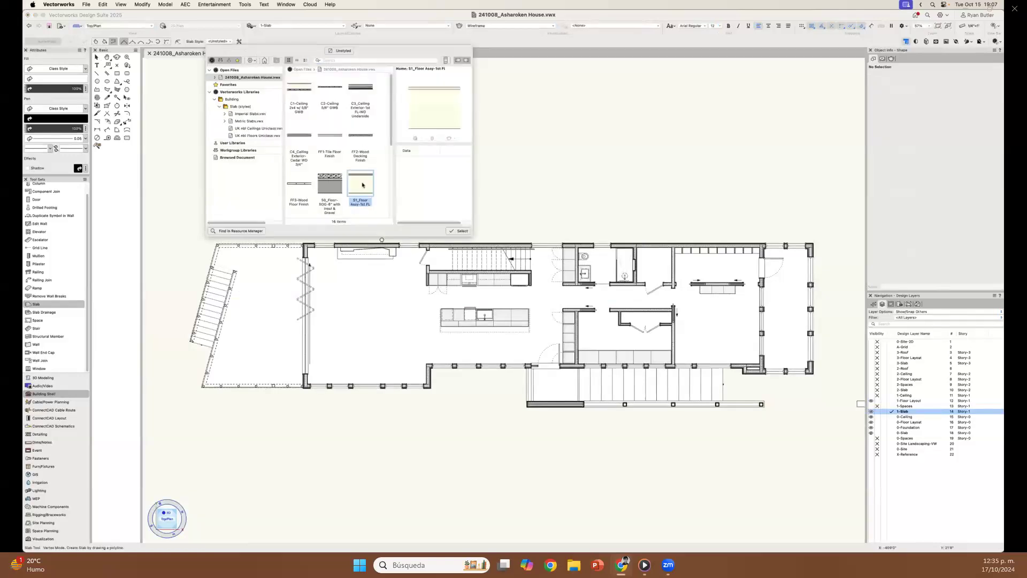
pyautogui.click(459, 231)
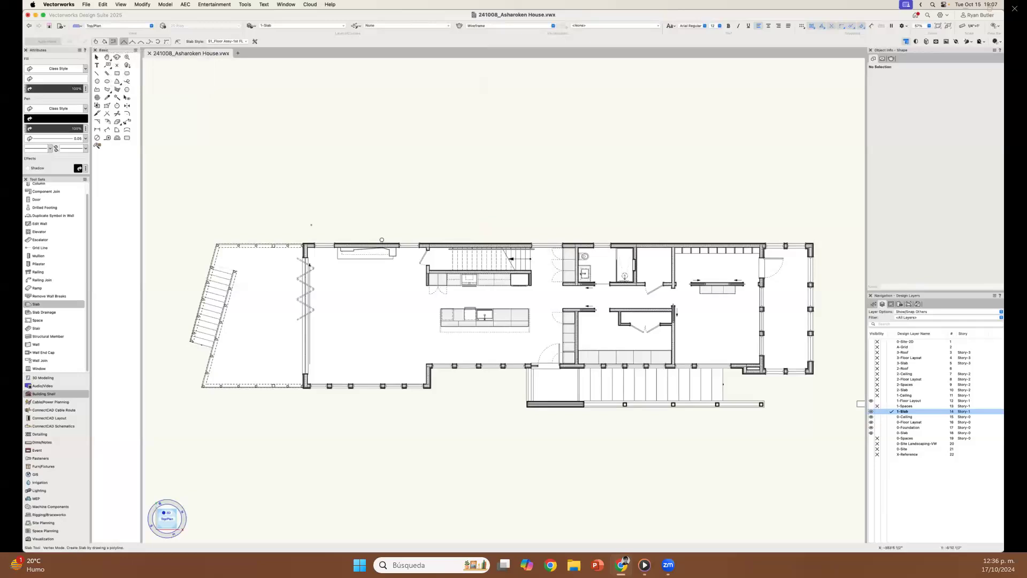
# - Begin the slab outline at the living room's upper corner, following the exterior walls' stud faces past the porch-side corner to the lower wall
pyautogui.scroll(10, 305, 247)
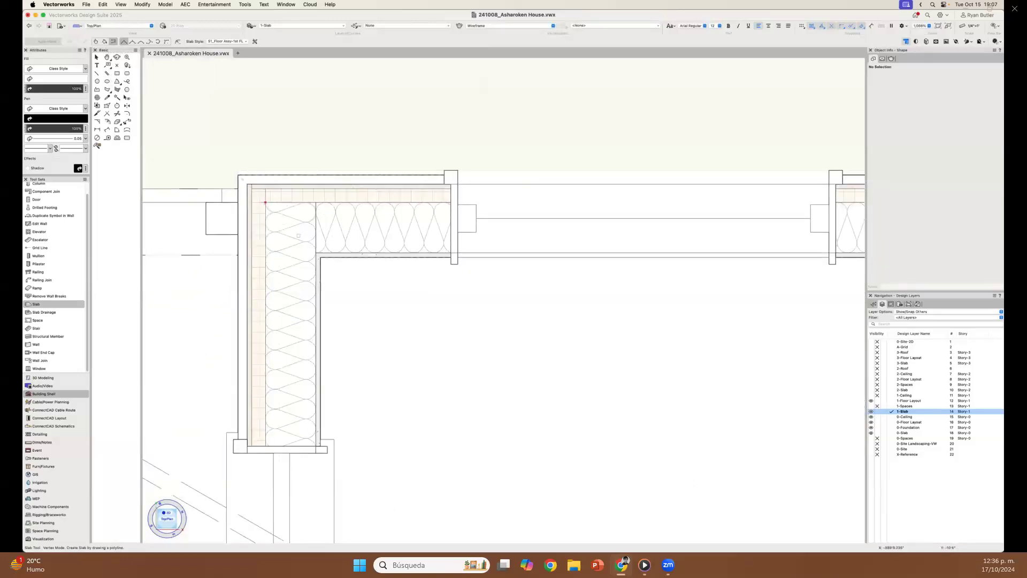
pyautogui.click(265, 203)
pyautogui.scroll(-10, 265, 203)
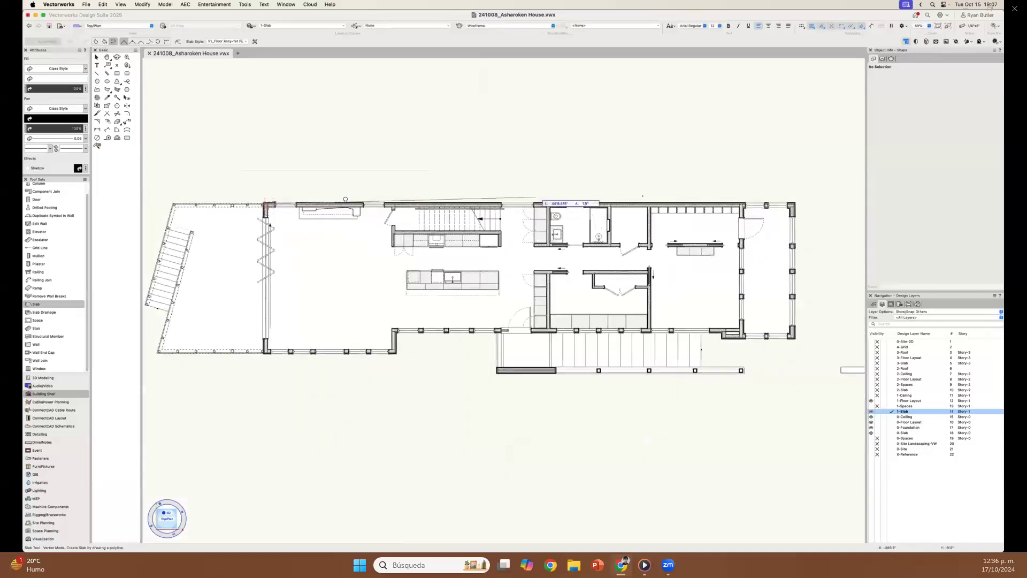
pyautogui.scroll(3, 768, 202)
pyautogui.scroll(5, 767, 202)
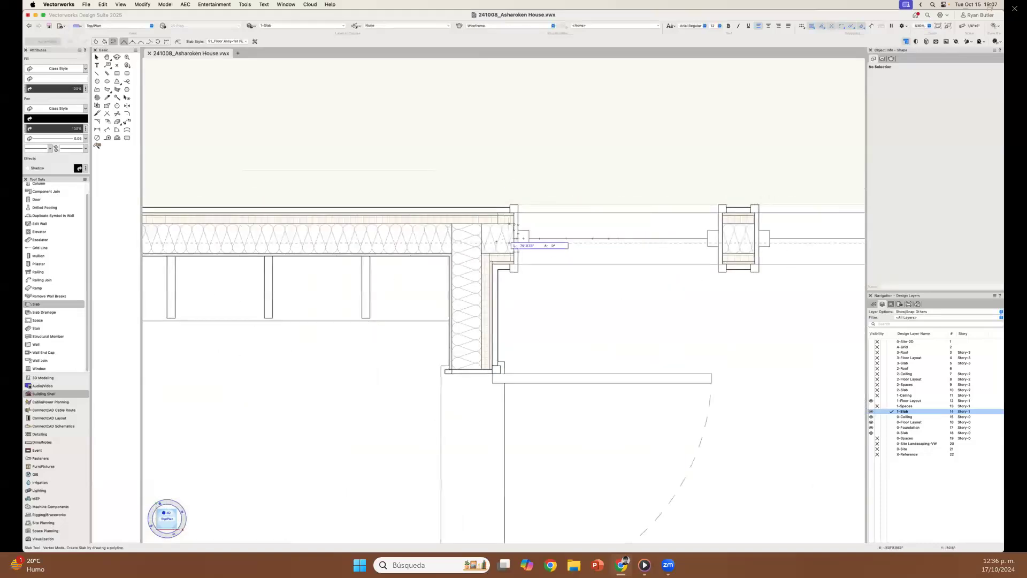
pyautogui.scroll(-8, 482, 244)
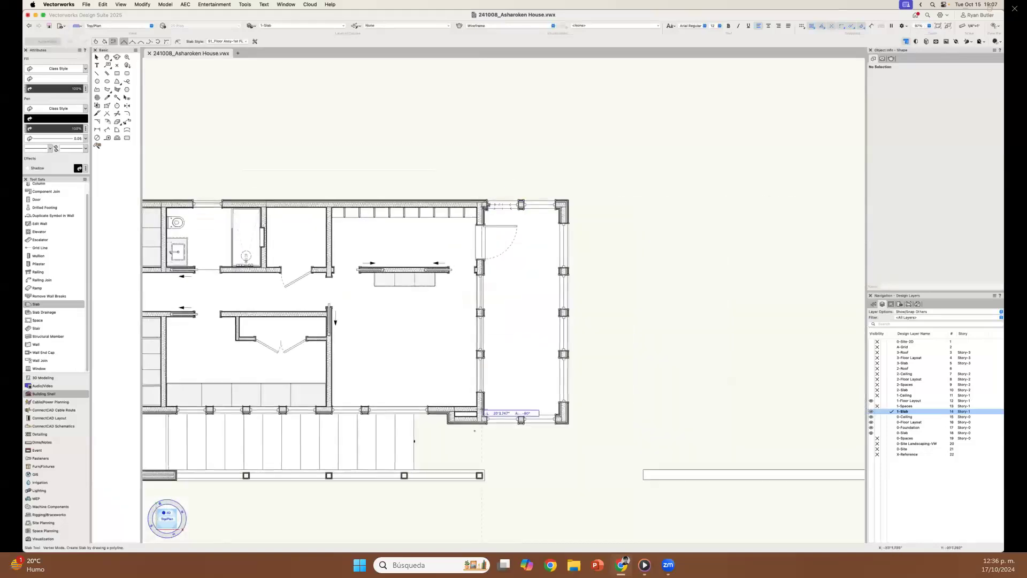
pyautogui.scroll(8, 480, 426)
pyautogui.click(535, 352)
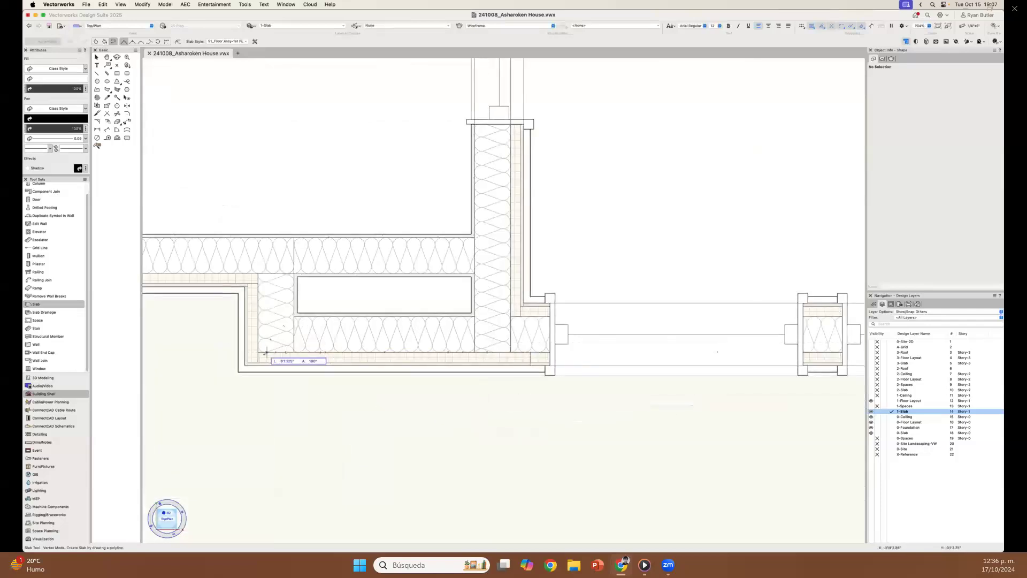
# - Continue the slab outline around the lower wall's small jog and along it to the living room's step-out corner
pyautogui.click(266, 352)
pyautogui.click(258, 274)
pyautogui.scroll(-8, 471, 290)
pyautogui.moveTo(231, 292); pyautogui.dragTo(509, 294, button='middle')
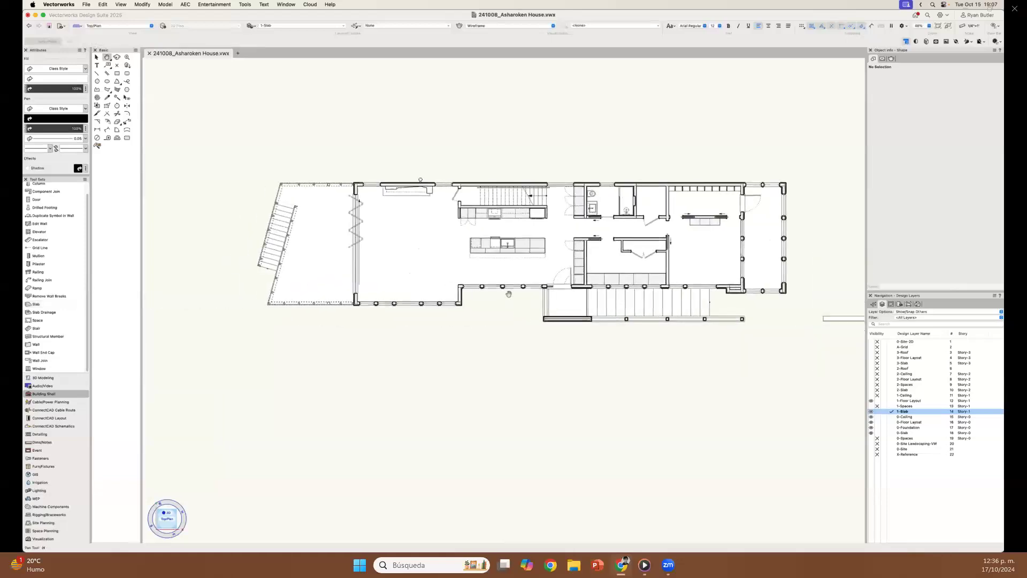
pyautogui.scroll(8, 458, 286)
pyautogui.click(458, 276)
pyautogui.click(458, 523)
# - Trace the slab outline around the living room's lower corner, close it at the starting corner, and exit the Slab tool
pyautogui.scroll(-5, 593, 427)
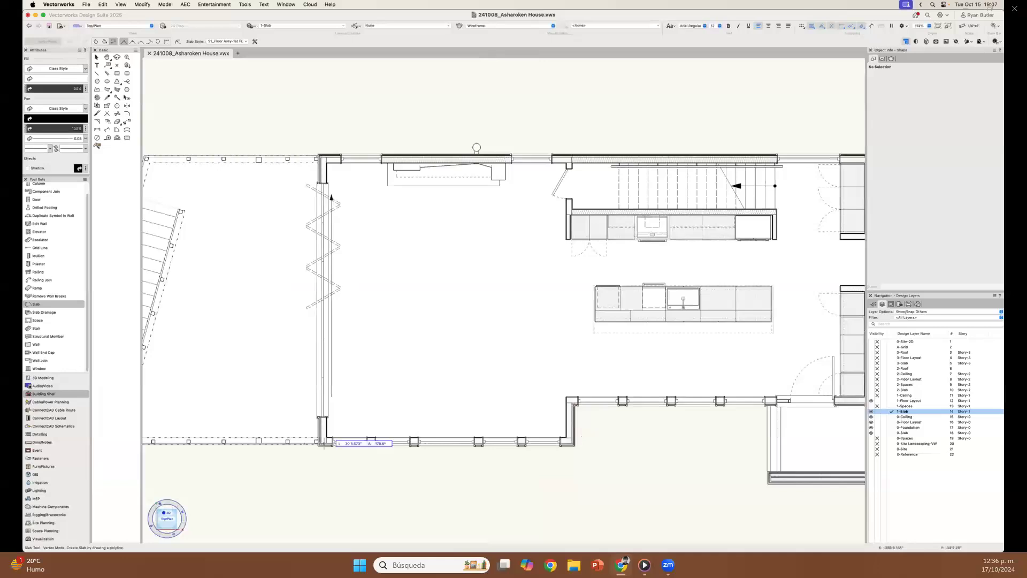
pyautogui.scroll(7, 325, 446)
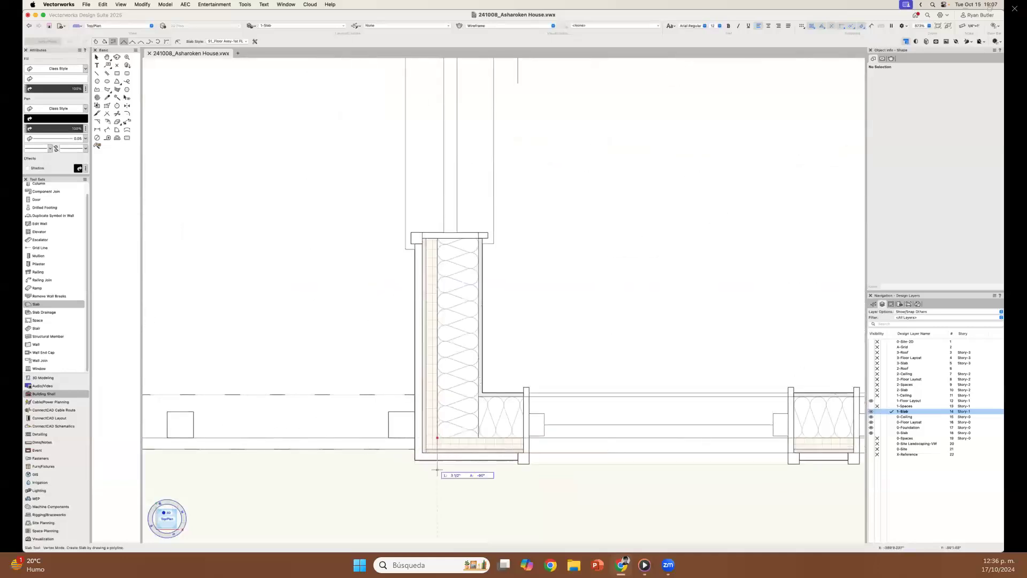
pyautogui.scroll(-6, 437, 470)
pyautogui.scroll(7, 444, 193)
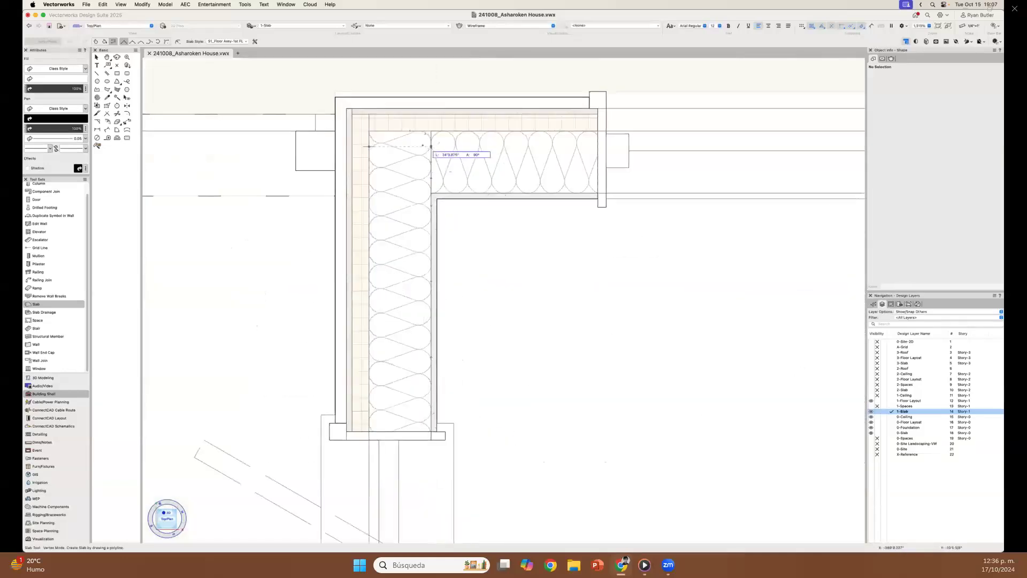
pyautogui.click(370, 131)
pyautogui.press('x')
# - Move the new slab straight out beyond the upper wall, clear of the house plan
pyautogui.scroll(-4, 343, 183)
pyautogui.scroll(-3, 392, 275)
pyautogui.moveTo(390, 284); pyautogui.dragTo(390, 144)
pyautogui.click(339, 154)
# - Select the separated slab in 3D and examine its edge, components, and position beside the house
pyautogui.moveTo(339, 153)
pyautogui.mouseDown(button='middle')
pyautogui.moveTo(386, 294)
pyautogui.moveTo(355, 294)
pyautogui.moveTo(447, 227)
pyautogui.moveTo(465, 200)
pyautogui.mouseUp(button='middle')
pyautogui.scroll(3, 342, 219)
pyautogui.moveTo(341, 220); pyautogui.dragTo(444, 364, button='middle')
pyautogui.scroll(10, 445, 366)
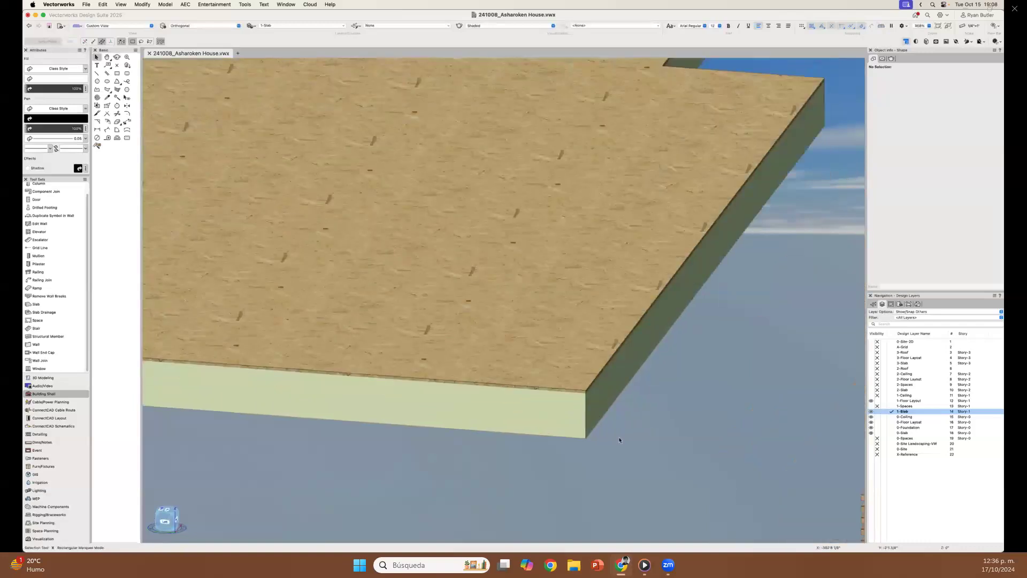
pyautogui.scroll(-5, 541, 378)
pyautogui.click(542, 377)
pyautogui.scroll(2, 542, 377)
pyautogui.moveTo(543, 376); pyautogui.dragTo(244, 418, button='middle')
pyautogui.keyDown('ctrl'); pyautogui.moveTo(355, 392); pyautogui.dragTo(485, 433, button='middle'); pyautogui.keyUp('ctrl')
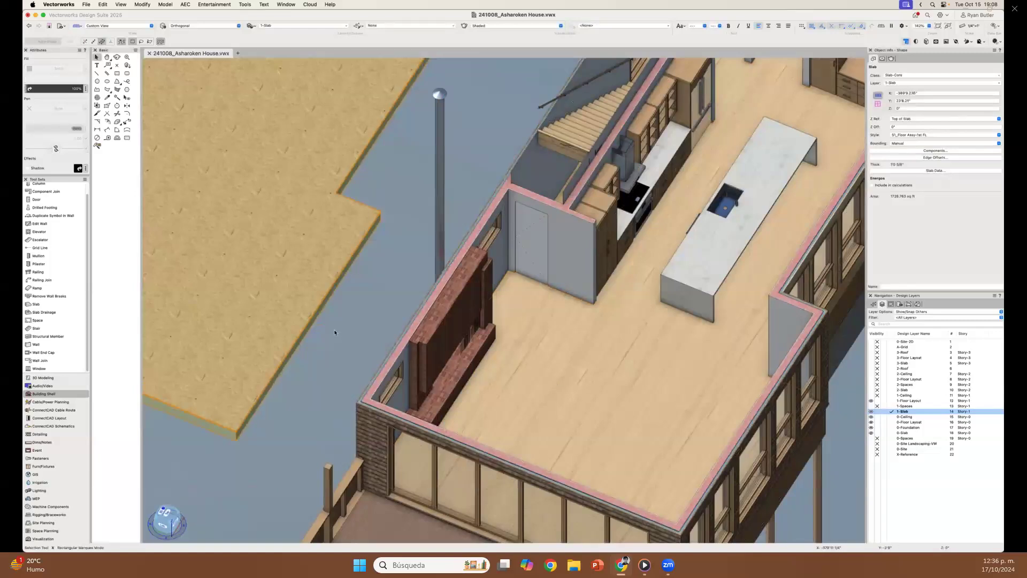
# - Delete the FF3-Wood Floor Finish slab inside the house to expose the subfloor, and undo the deletion
pyautogui.moveTo(337, 333); pyautogui.dragTo(556, 388, button='middle')
pyautogui.keyDown('ctrl'); pyautogui.moveTo(418, 388); pyautogui.dragTo(512, 365, button='middle'); pyautogui.keyUp('ctrl')
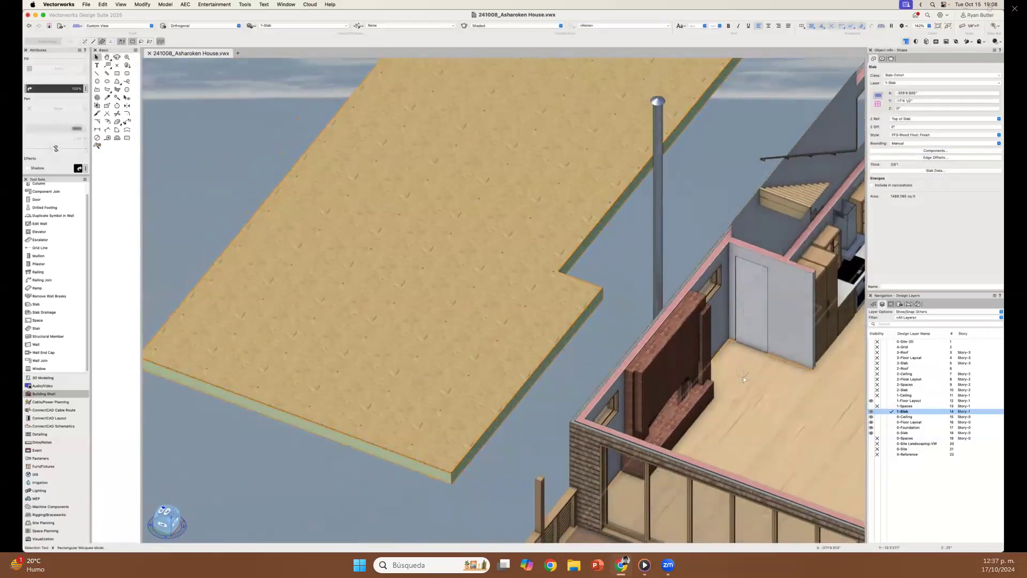
pyautogui.moveTo(744, 379); pyautogui.dragTo(568, 357, button='middle')
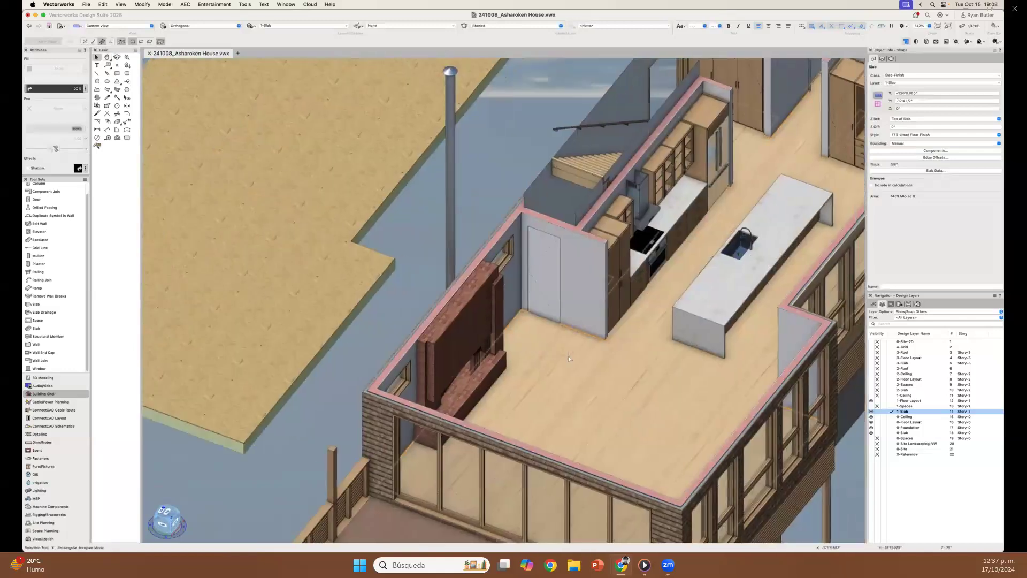
pyautogui.press('Delete')
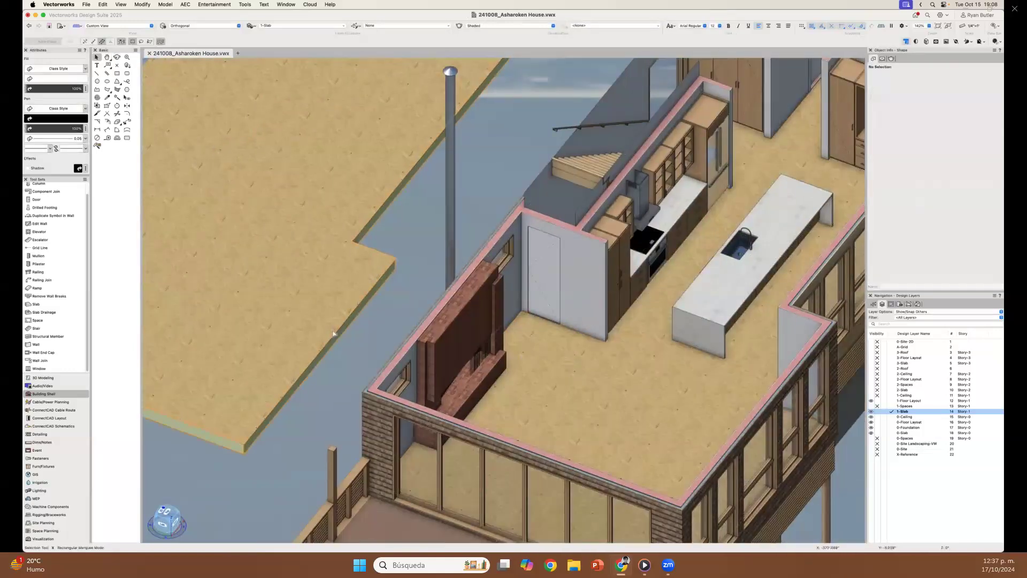
pyautogui.press('super+z')
pyautogui.moveTo(364, 370); pyautogui.dragTo(589, 390, button='middle')
pyautogui.scroll(-3, 493, 306)
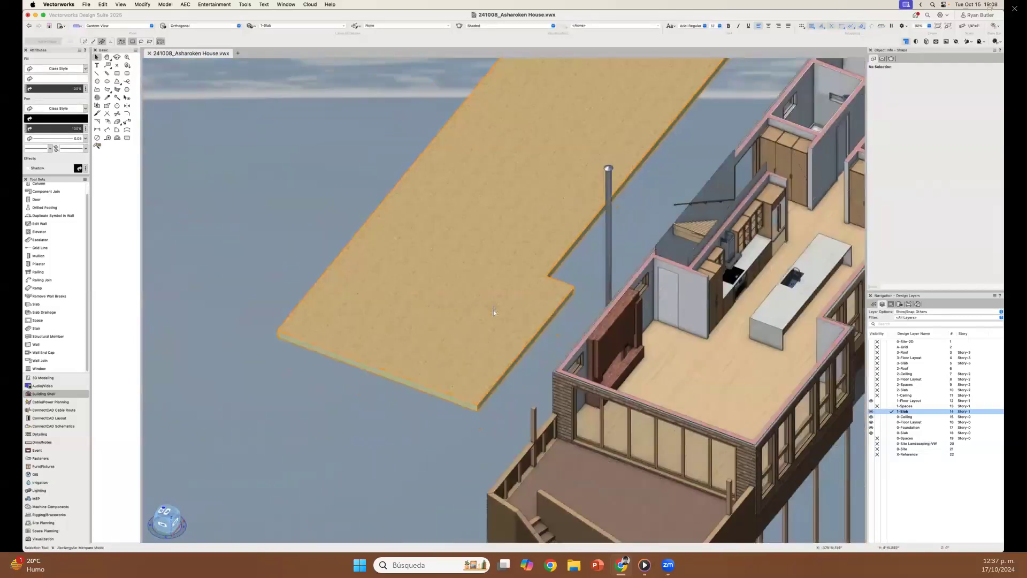
# - Clip a rectangular opening through the entire separated slab, in plan view, just left of its centre
pyautogui.click(493, 310)
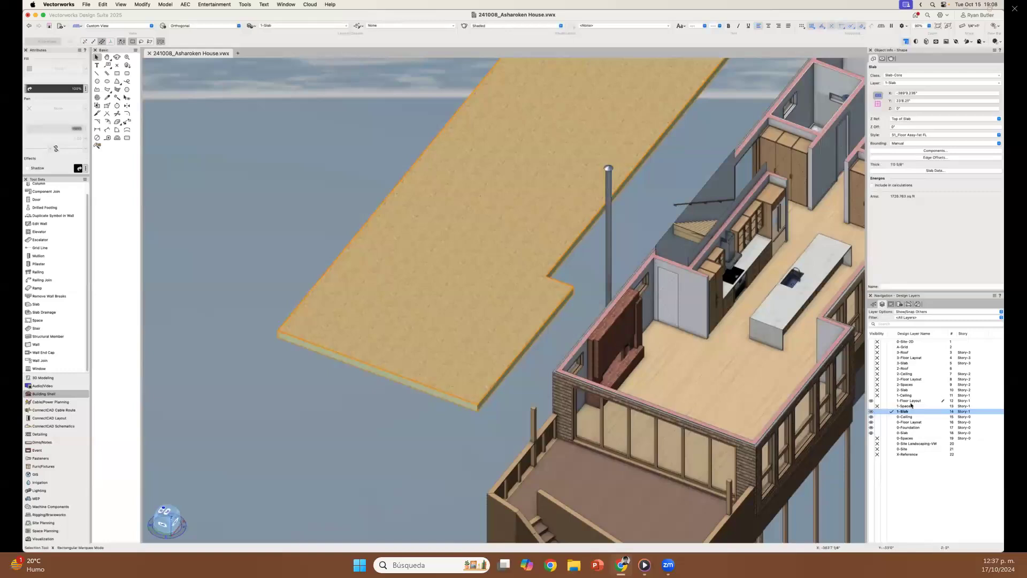
pyautogui.press('F5')
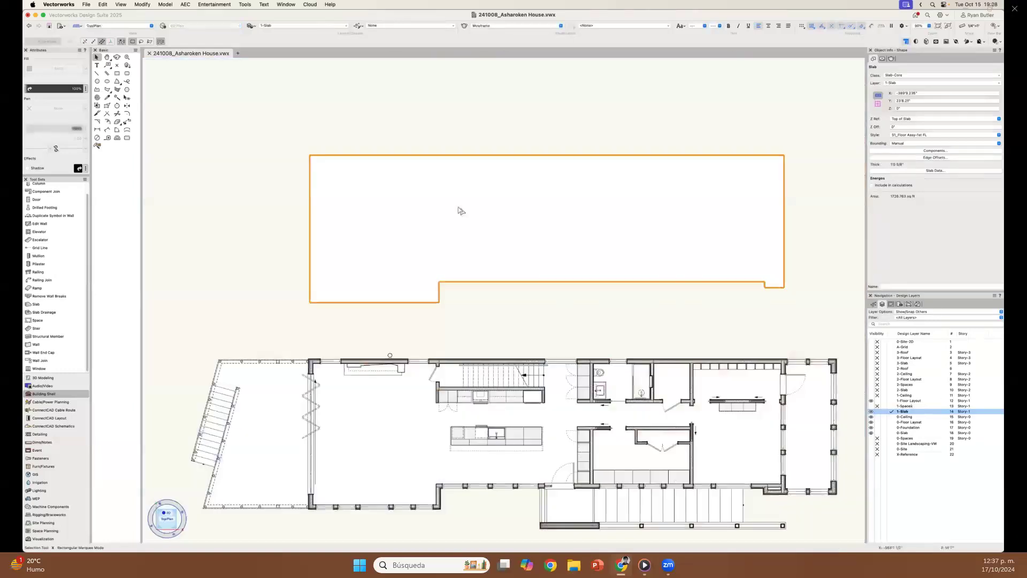
pyautogui.hotkey('alt', 'c')
pyautogui.moveTo(430, 194); pyautogui.dragTo(511, 226)
pyautogui.click(561, 207)
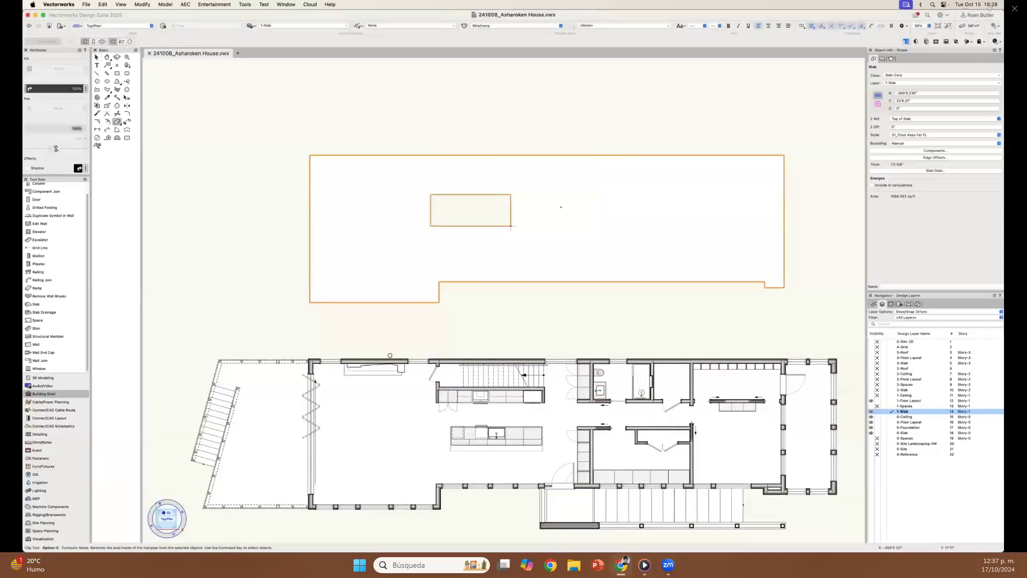
# - Clip an irregular four-sided polygon opening through the entire slab, to the right of the rectangular opening
pyautogui.click(559, 225)
pyautogui.click(585, 181)
pyautogui.click(666, 202)
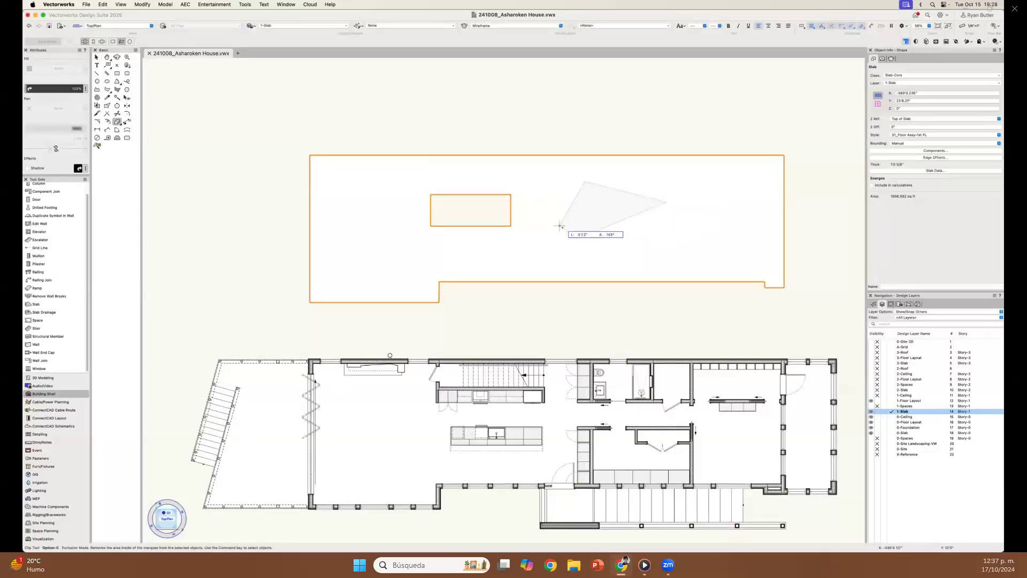
pyautogui.click(559, 224)
pyautogui.click(560, 207)
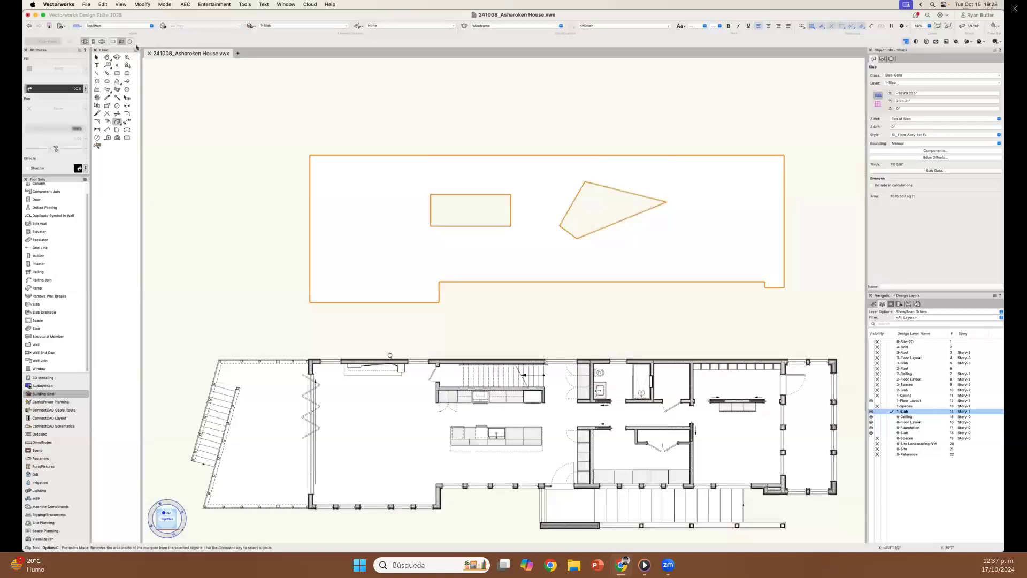
# - Clip a circular opening near the slab's left end, applied to the Solid Wood Framing component only
pyautogui.click(130, 41)
pyautogui.click(369, 248)
pyautogui.click(348, 225)
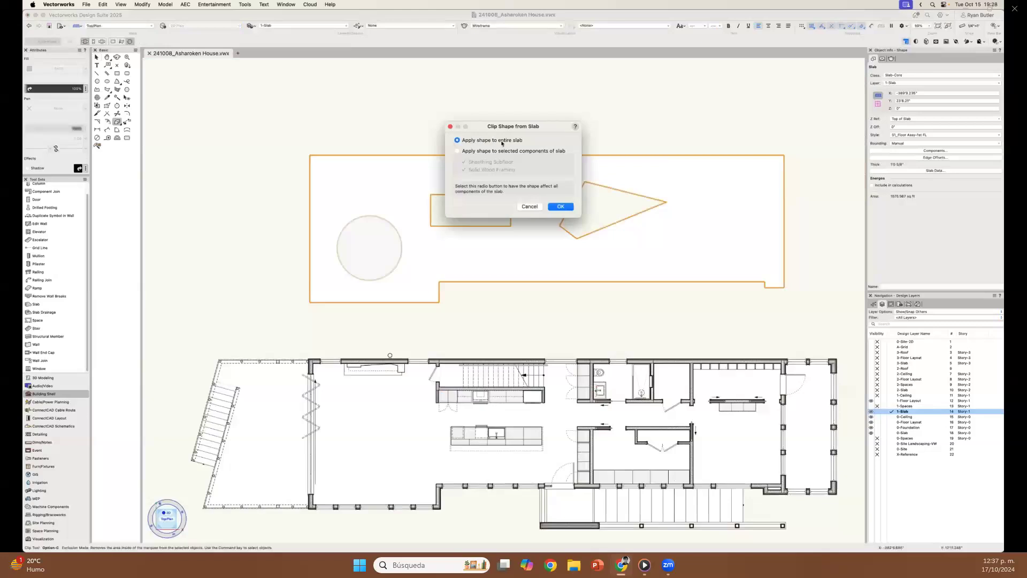
pyautogui.click(519, 152)
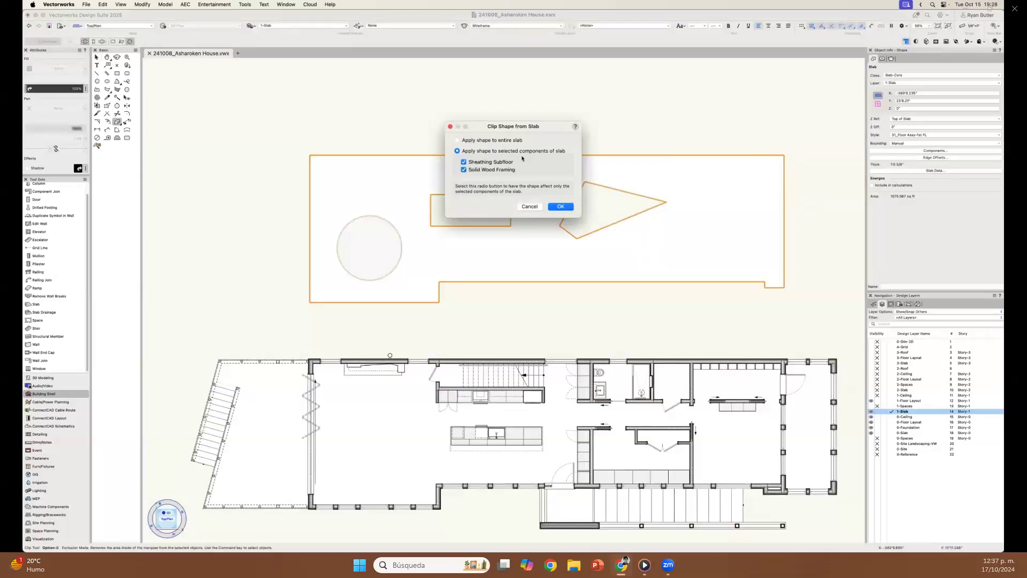
pyautogui.click(498, 163)
pyautogui.click(561, 207)
# - Leave the Clip tool and examine the slab's openings and components in 3D from different angles
pyautogui.press('x')
pyautogui.press('x')
pyautogui.hotkey('shift', 'c')
pyautogui.moveTo(282, 277)
pyautogui.mouseDown()
pyautogui.moveTo(281, 261)
pyautogui.moveTo(317, 220)
pyautogui.mouseUp()
pyautogui.click(317, 219)
pyautogui.scroll(10, 316, 220)
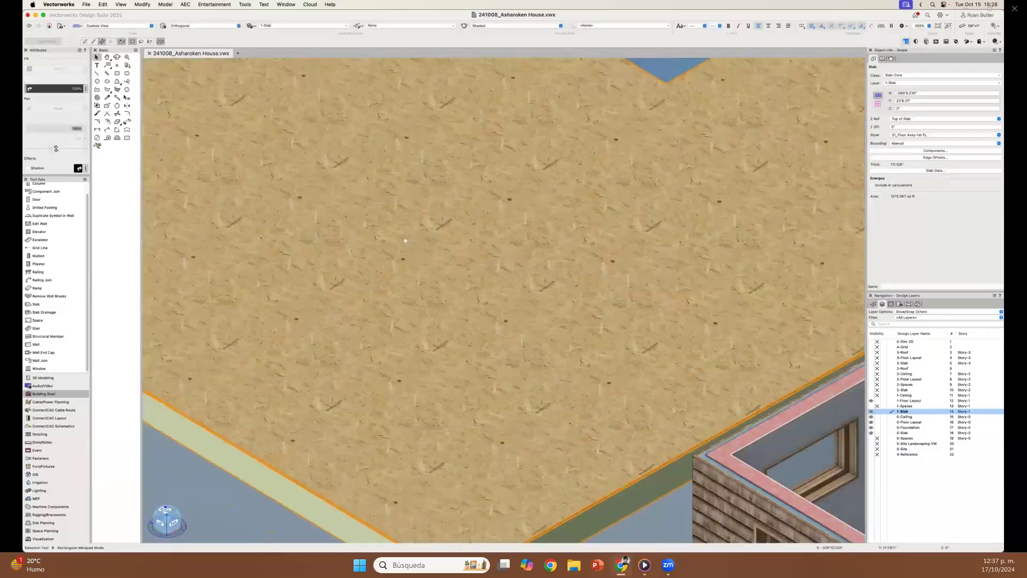
pyautogui.scroll(-5, 405, 240)
pyautogui.keyDown('super'); pyautogui.moveTo(392, 264); pyautogui.dragTo(423, 200, button='middle'); pyautogui.keyUp('super')
pyautogui.click(764, 189)
pyautogui.hotkey('shift', 'c')
pyautogui.moveTo(764, 189); pyautogui.dragTo(367, 319)
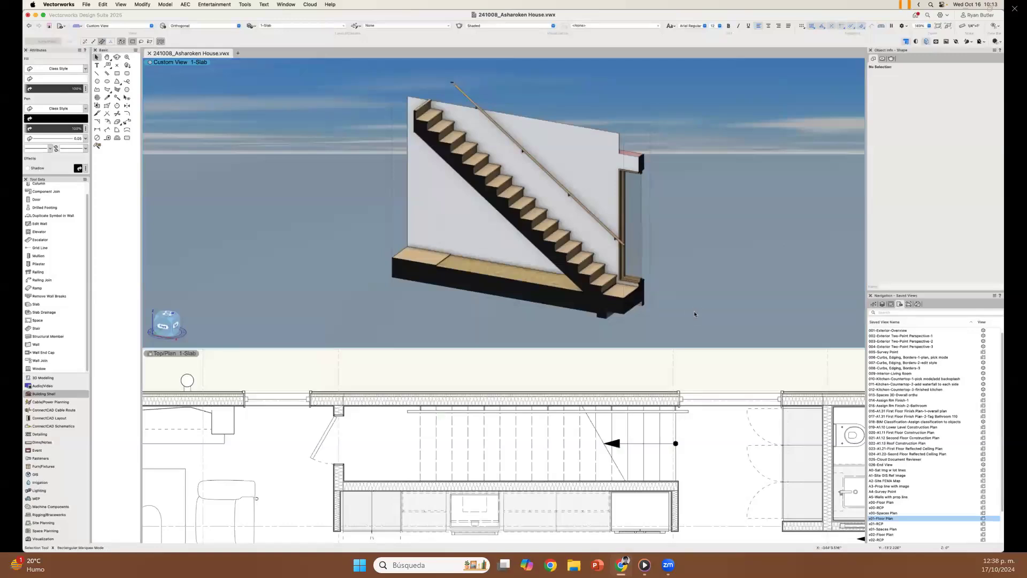
# - Enlarge the plan pane and place a new straight stair horizontally above the house's upper wall, near grid lines 3 and 4
pyautogui.click(63, 328)
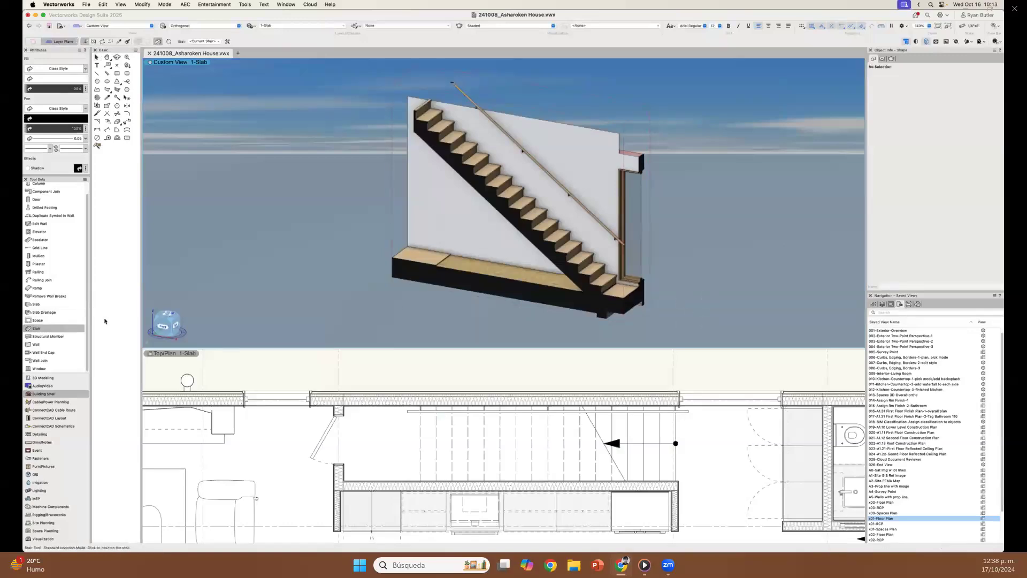
pyautogui.moveTo(441, 249); pyautogui.dragTo(442, 233)
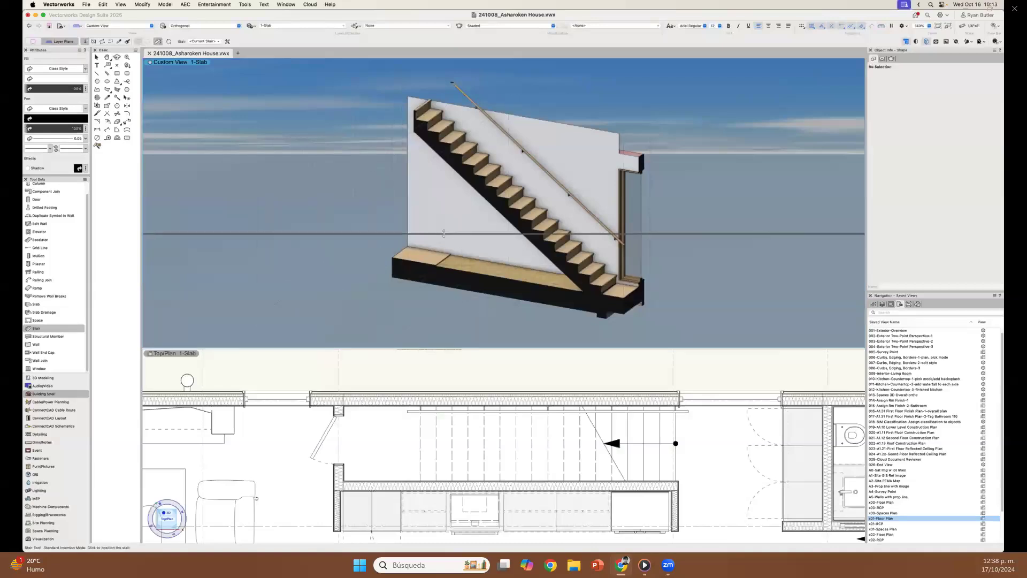
pyautogui.scroll(-4, 487, 315)
pyautogui.moveTo(487, 316); pyautogui.dragTo(488, 400, button='middle')
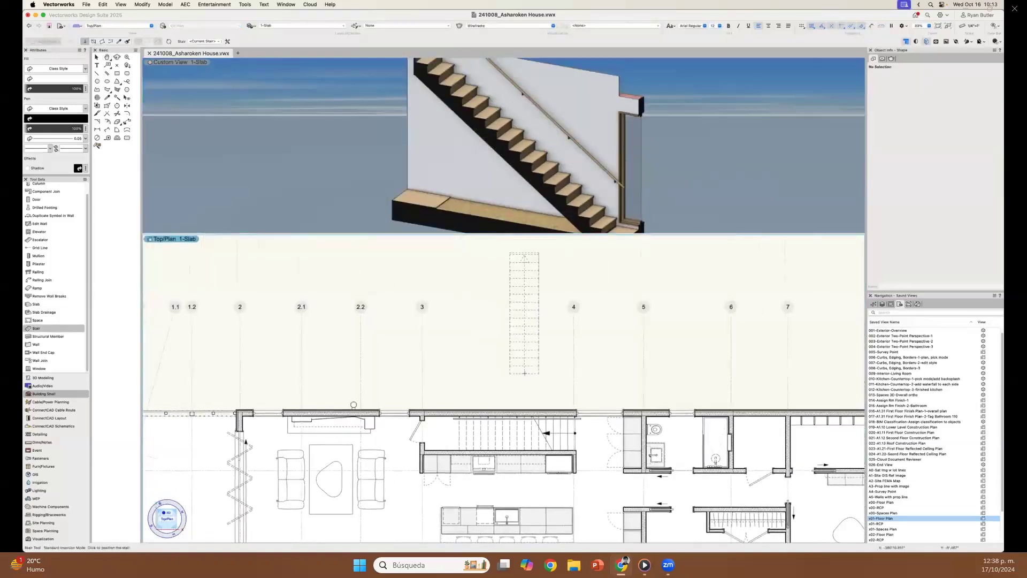
pyautogui.click(525, 373)
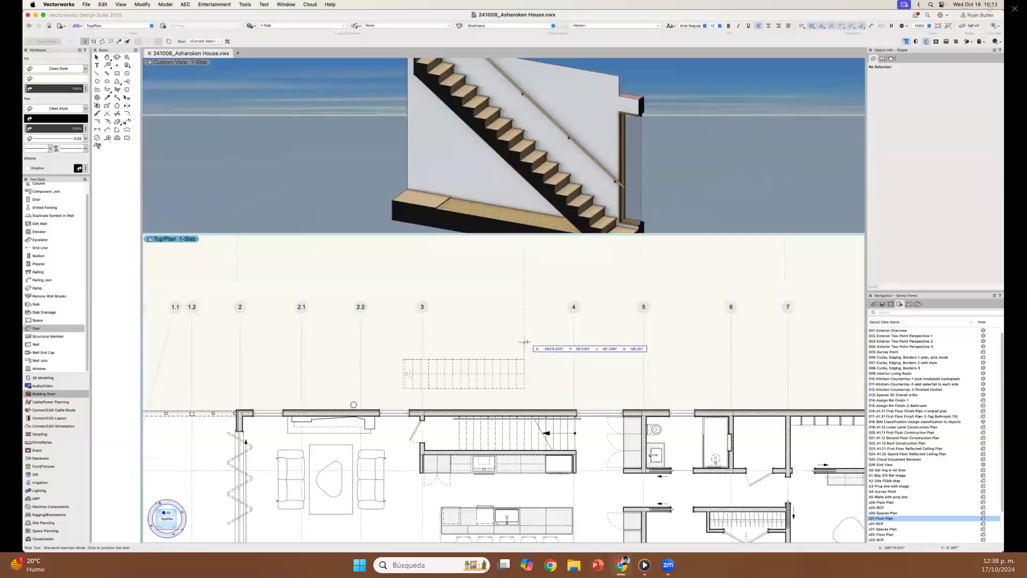
pyautogui.click(525, 342)
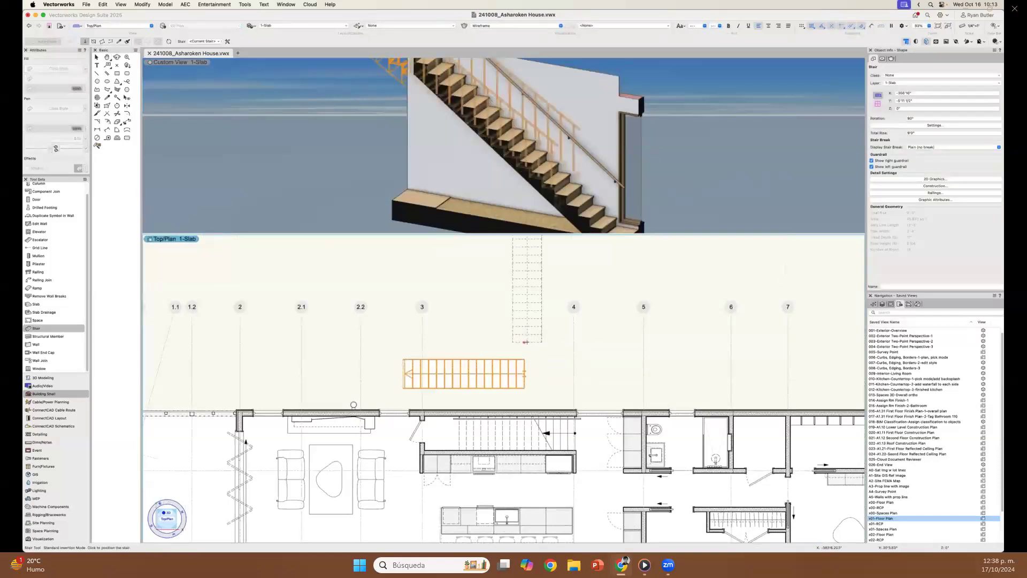
pyautogui.press('x')
# - Review the new stair's general, construction, 2D graphics, railing and graphic attribute settings, and close them
pyautogui.scroll(5, 456, 385)
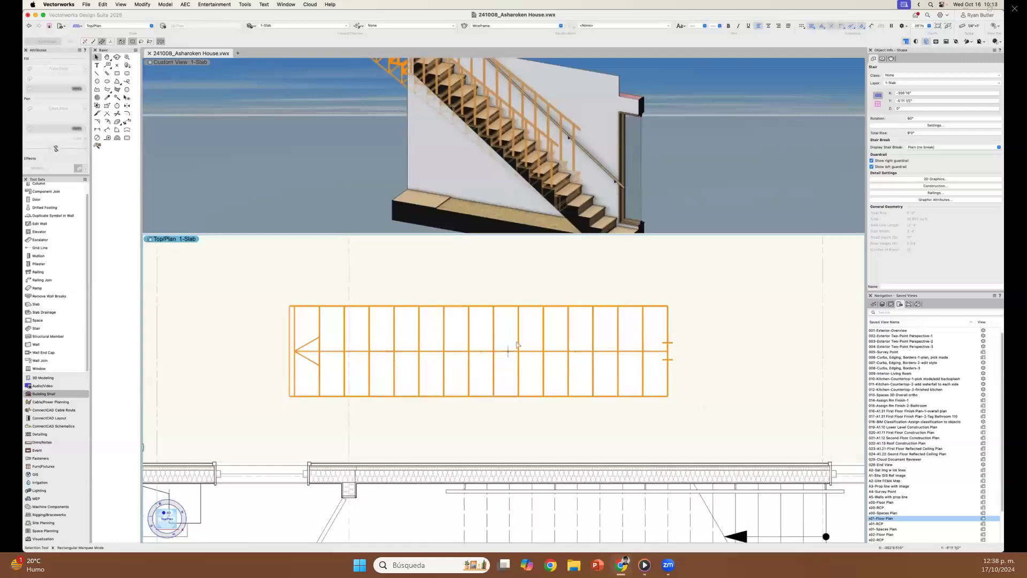
pyautogui.click(882, 126)
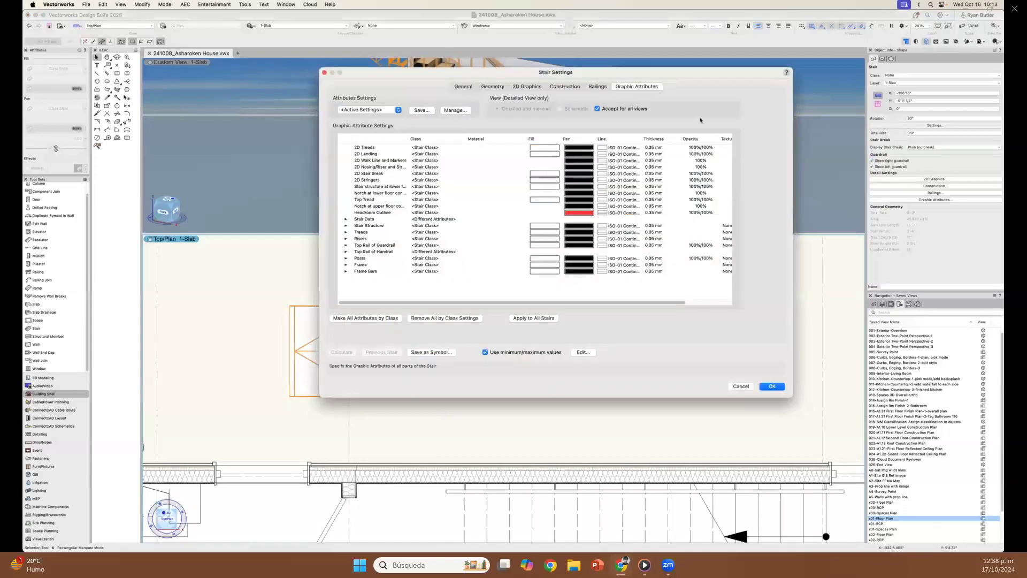
pyautogui.click(464, 87)
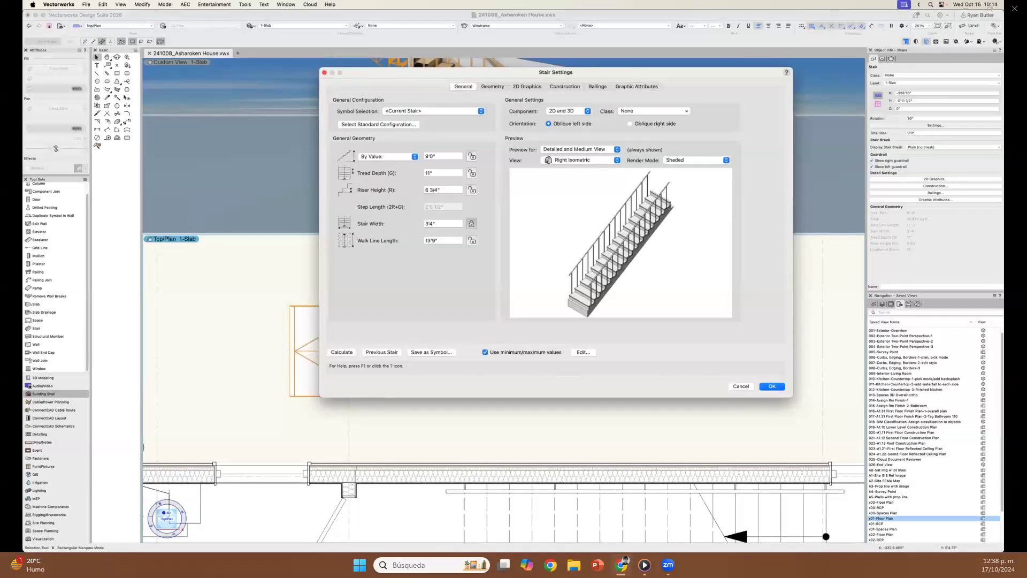
pyautogui.click(564, 87)
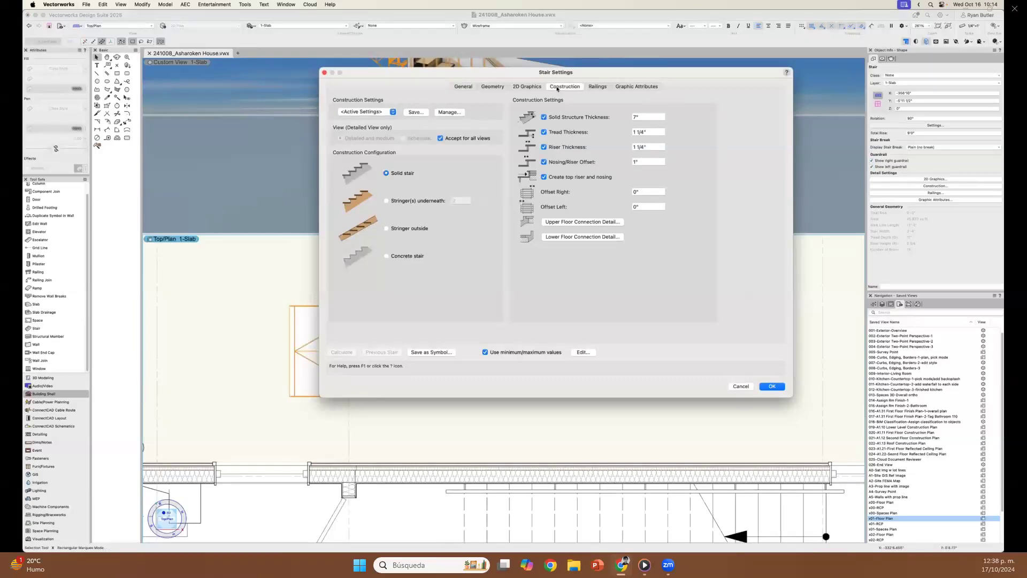
pyautogui.click(539, 87)
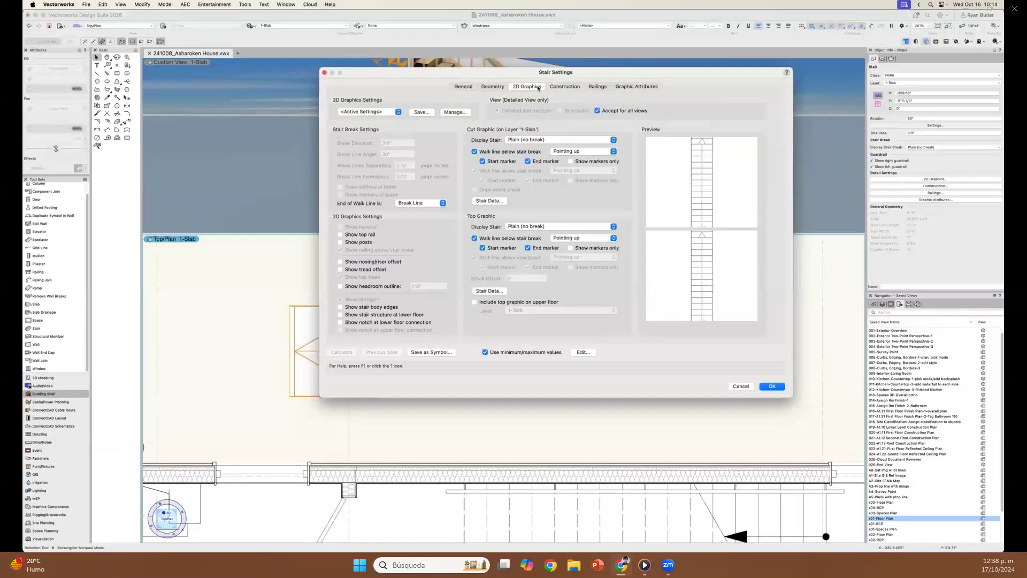
pyautogui.click(598, 87)
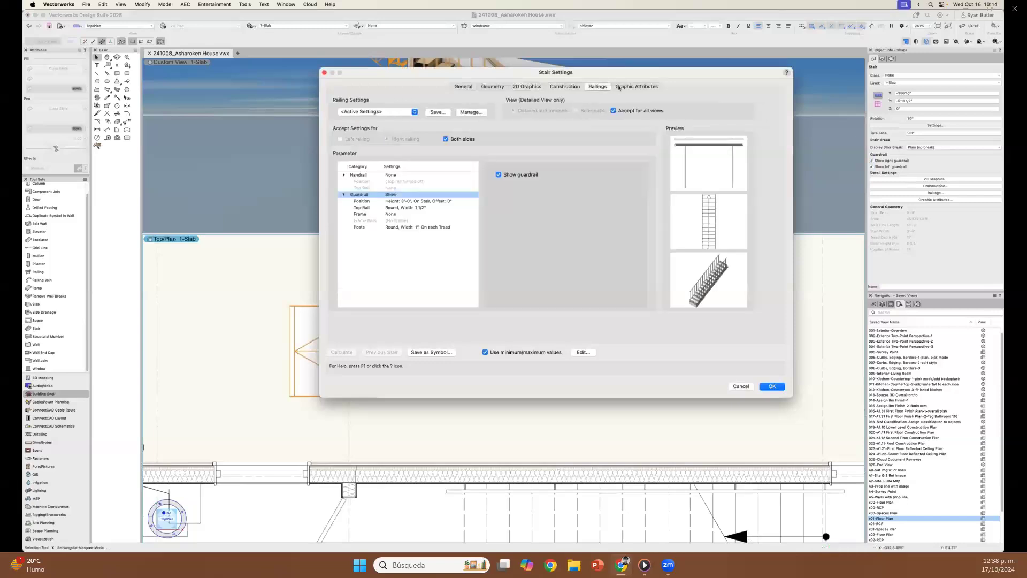
pyautogui.click(619, 87)
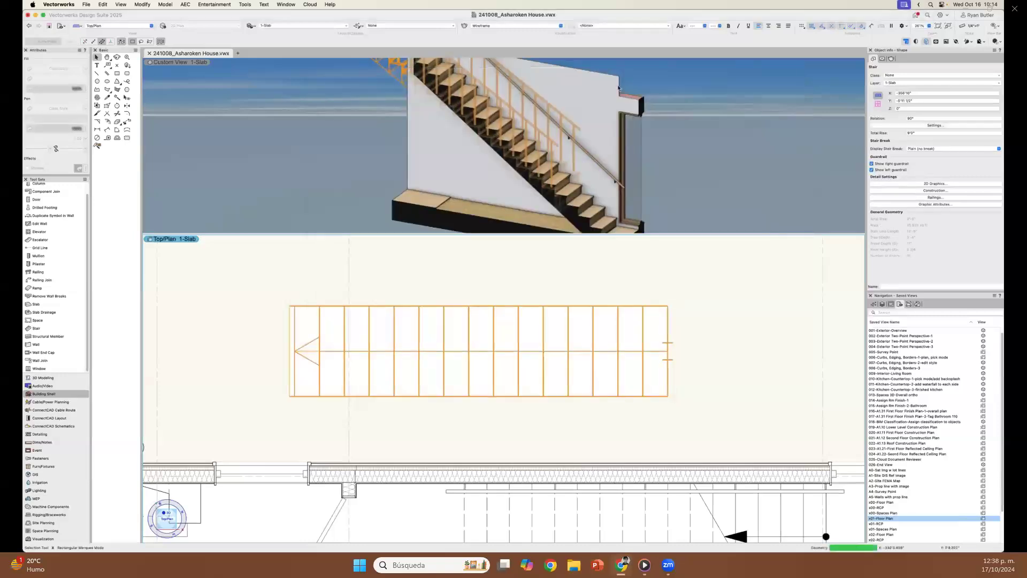
# - Select the house's existing stair in the 3D pane and review its general and geometry settings
pyautogui.moveTo(707, 341); pyautogui.dragTo(707, 341)
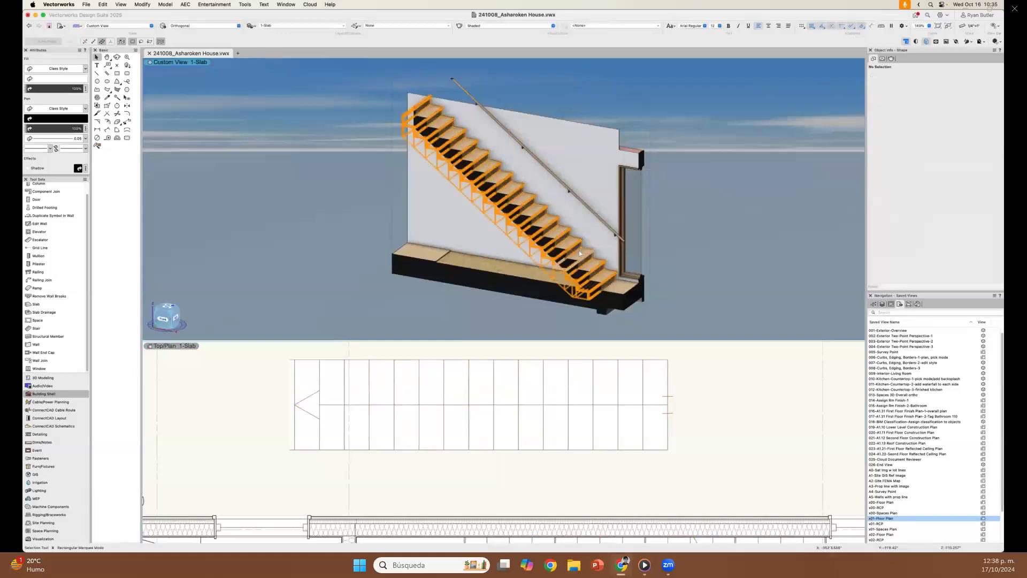
pyautogui.click(580, 254)
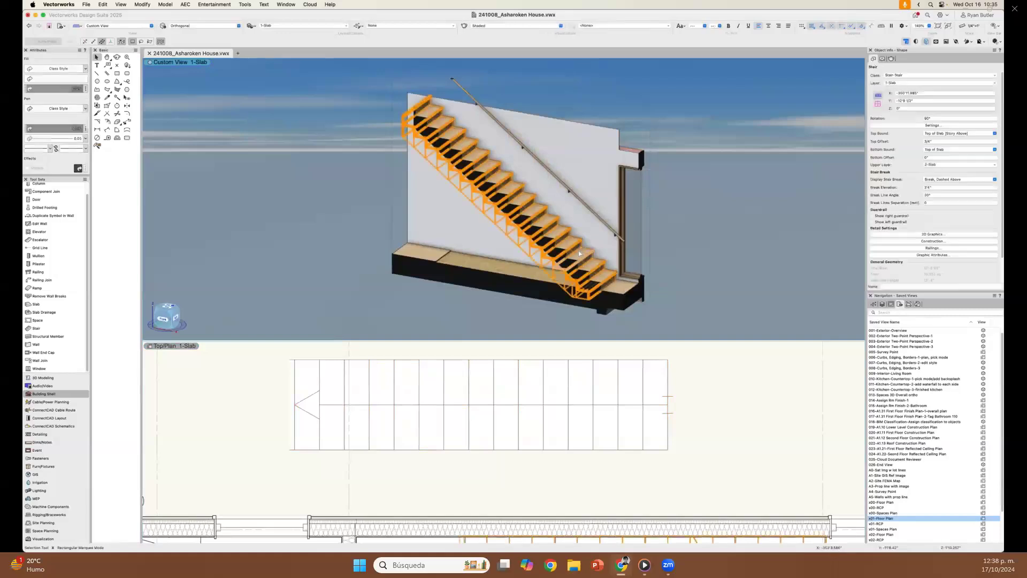
pyautogui.click(878, 127)
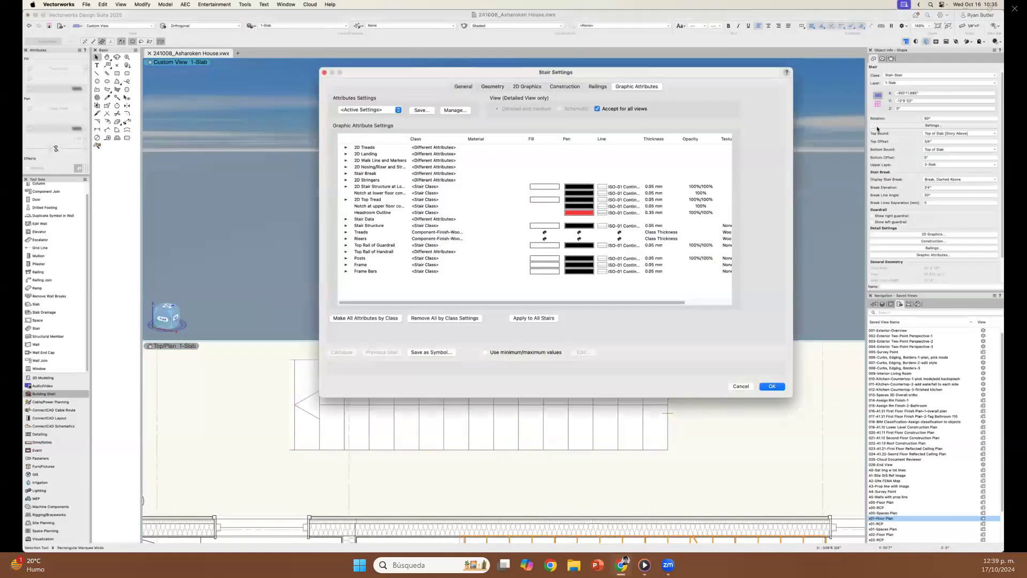
pyautogui.click(464, 87)
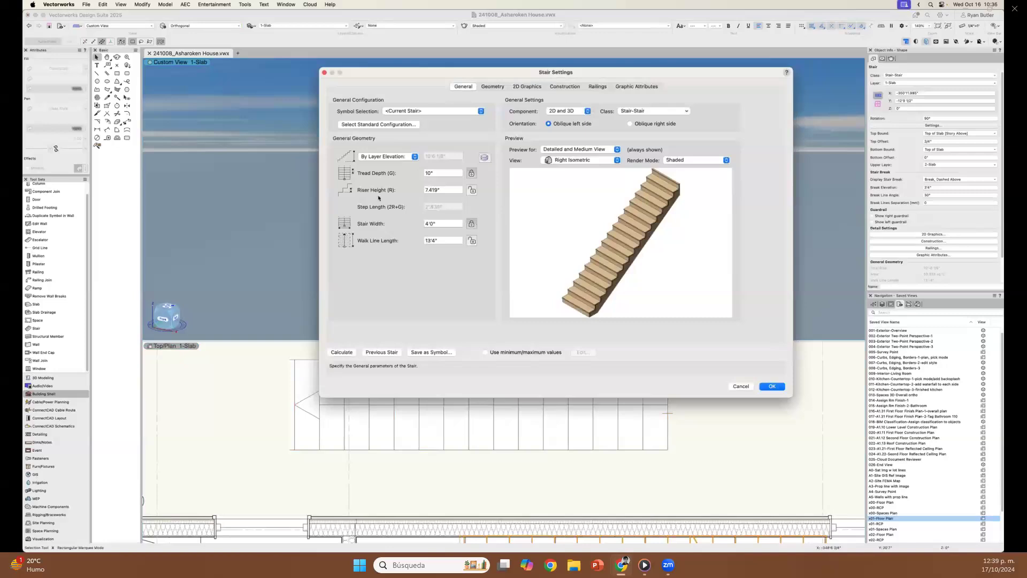
pyautogui.click(489, 87)
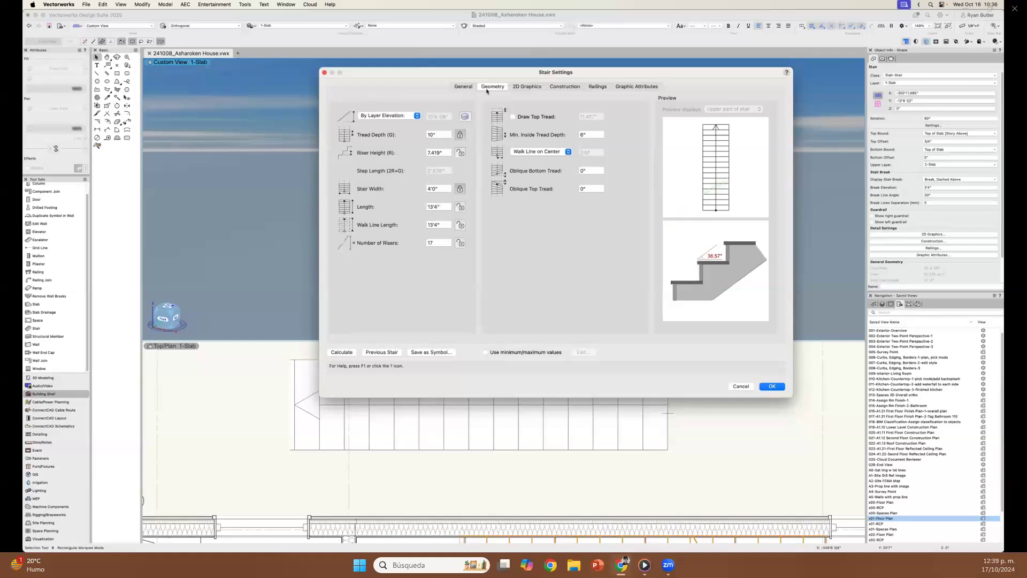
# - Check the stair's 2D break display options, try the walk line pointing down, and restore it to pointing up
pyautogui.click(532, 87)
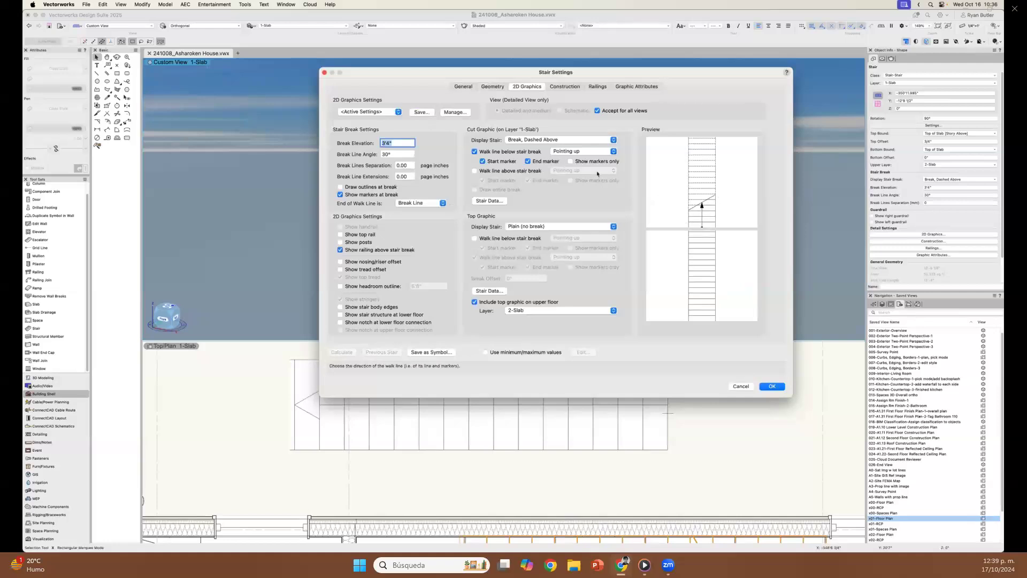
pyautogui.click(531, 144)
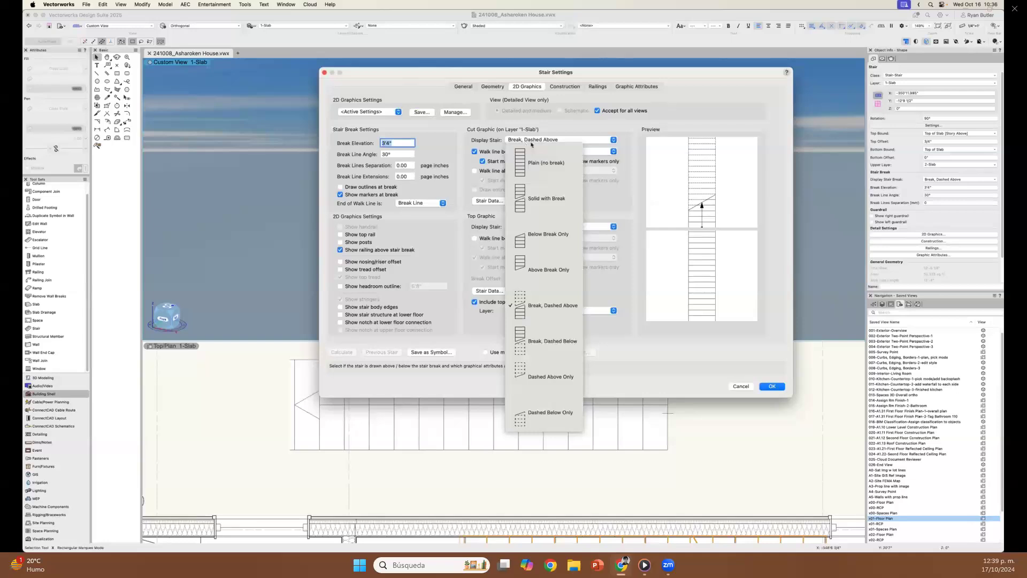
pyautogui.click(624, 173)
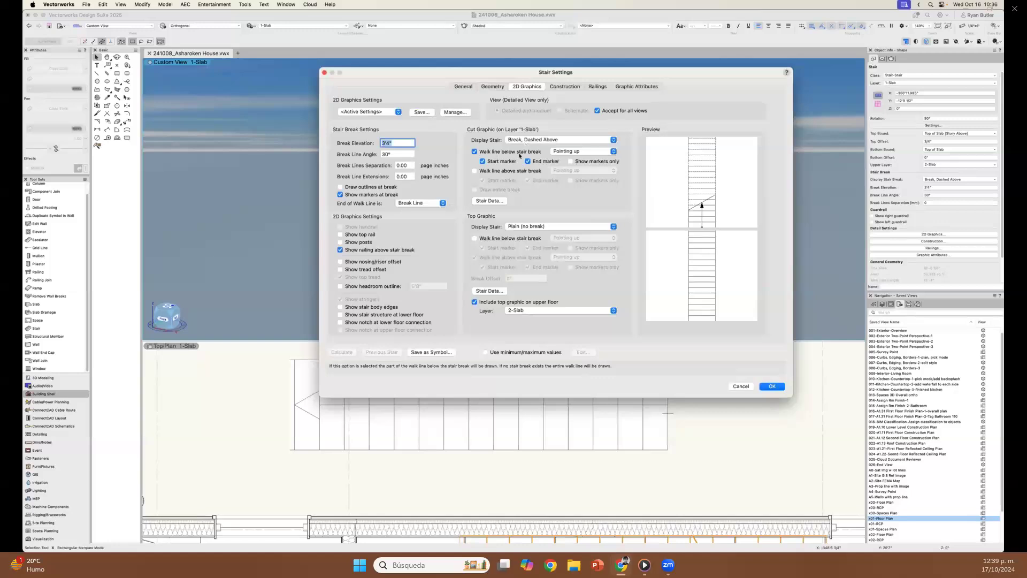
pyautogui.click(573, 152)
pyautogui.click(570, 159)
pyautogui.click(581, 151)
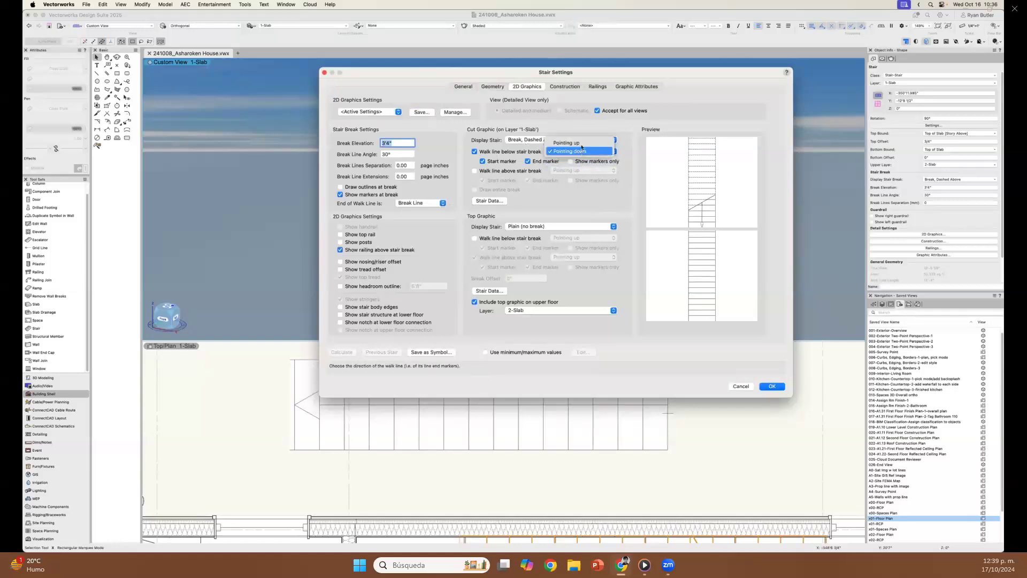
pyautogui.click(568, 143)
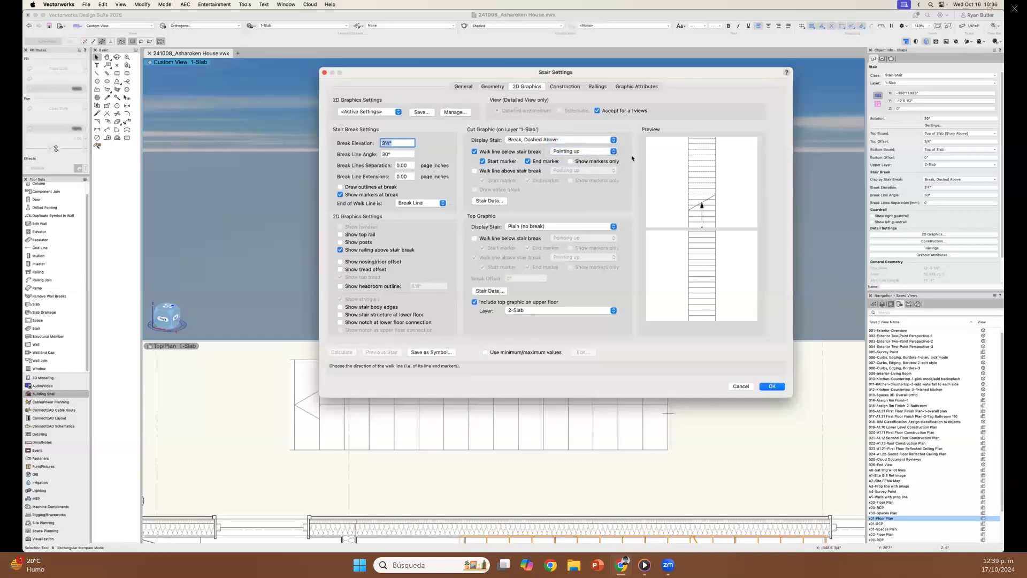
# - Try building the stair with 6 stringers underneath, and restore the solid stair construction
pyautogui.click(565, 86)
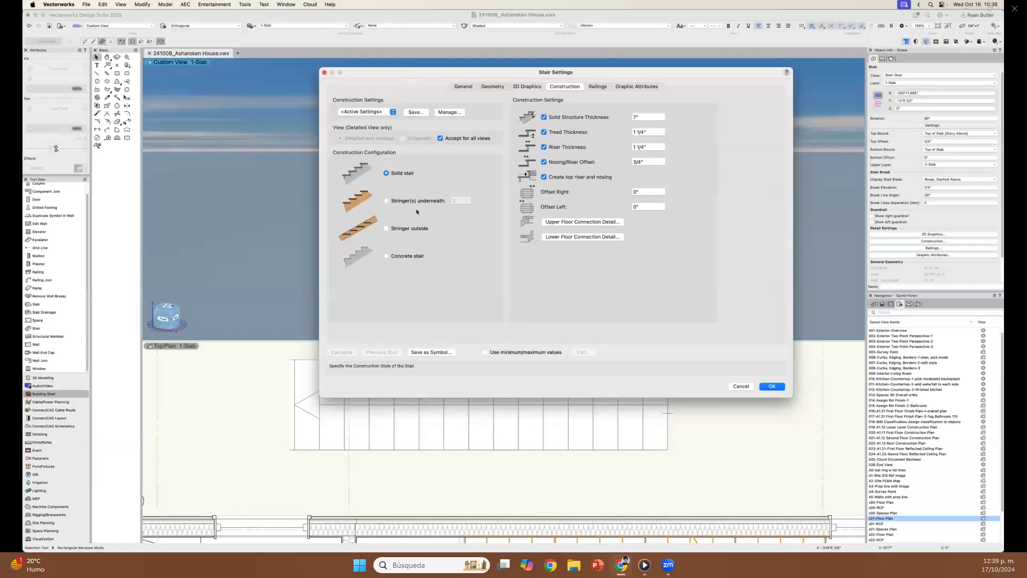
pyautogui.click(386, 201)
pyautogui.click(455, 202)
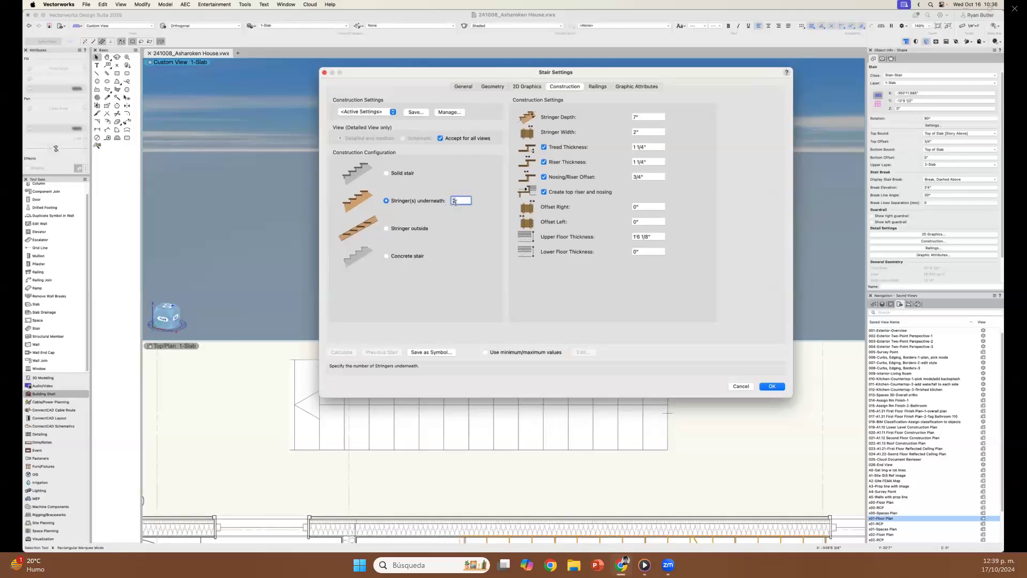
pyautogui.write('6')
pyautogui.click(386, 173)
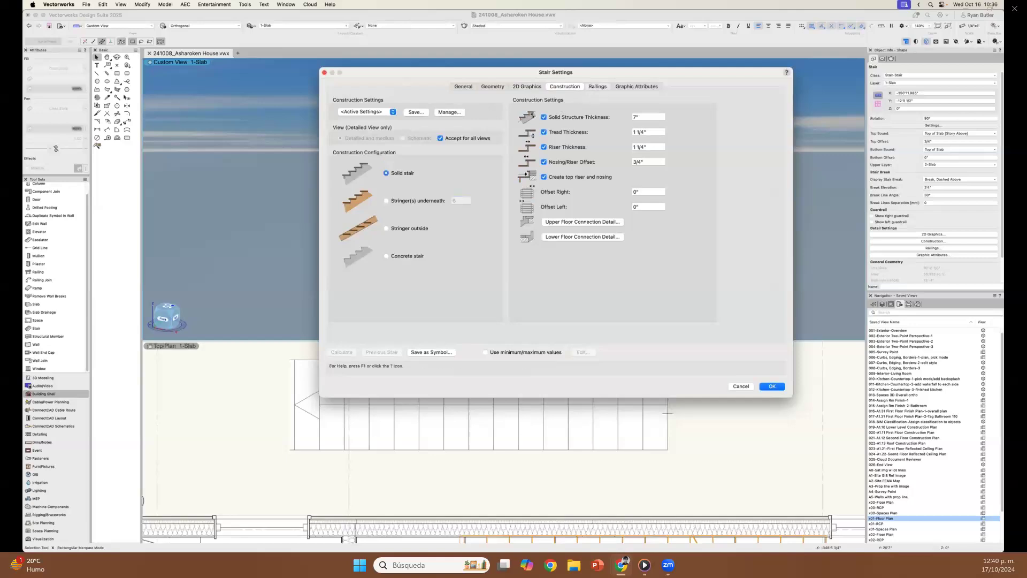
# - Review the stair's railing settings and the classes, fills and pens in its graphic attributes list
pyautogui.click(597, 87)
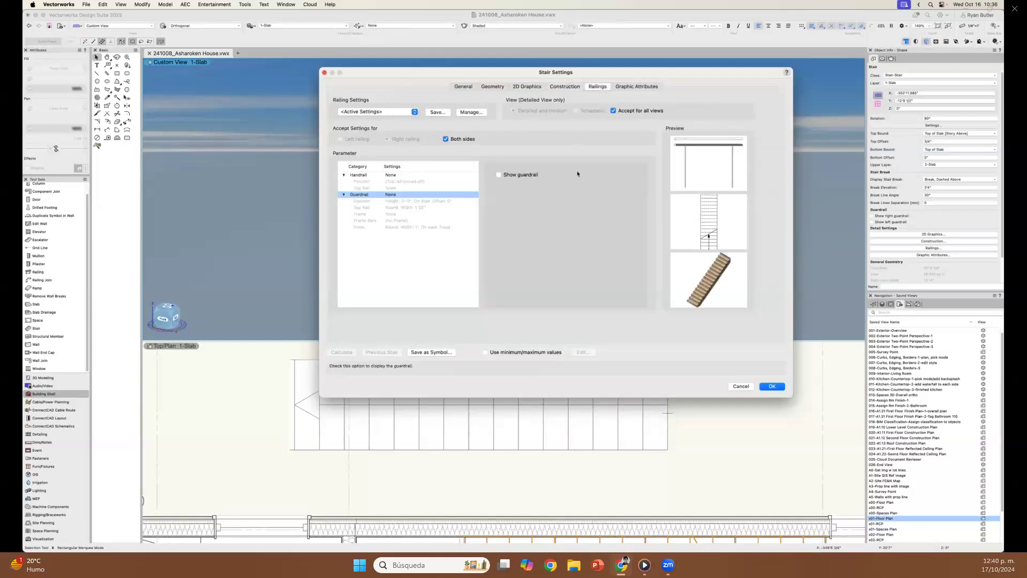
pyautogui.click(626, 87)
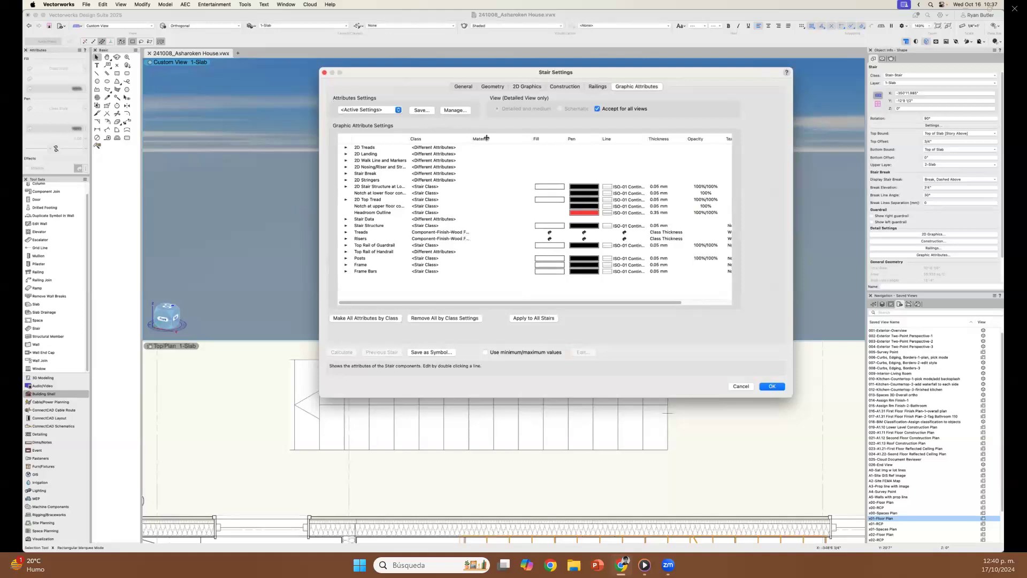
pyautogui.hscroll(-3, 490, 142)
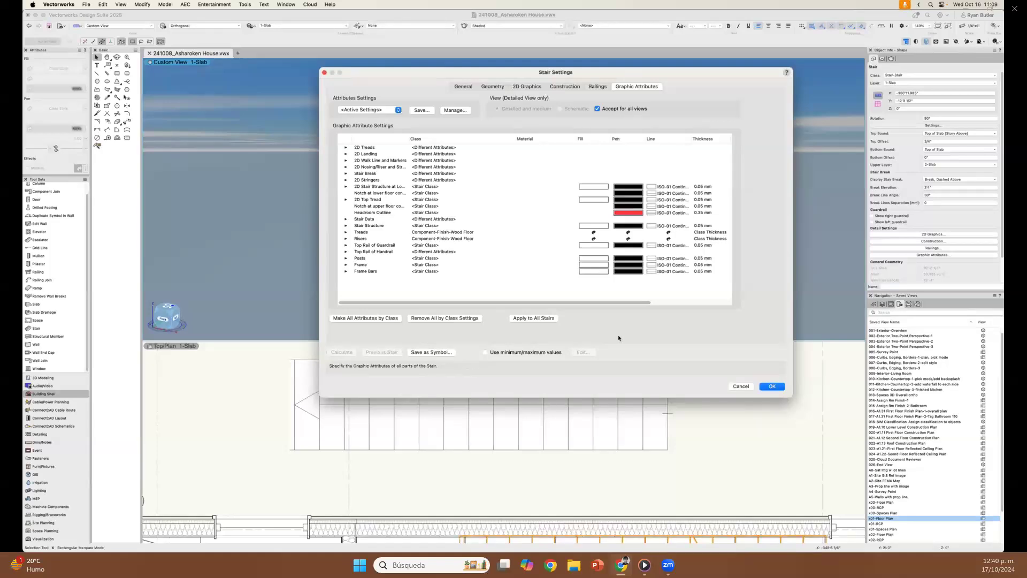
# - Edit the graphic attributes of the stair's treads and assign them to the Component-Finish-Wall Tile White class
pyautogui.click(424, 233)
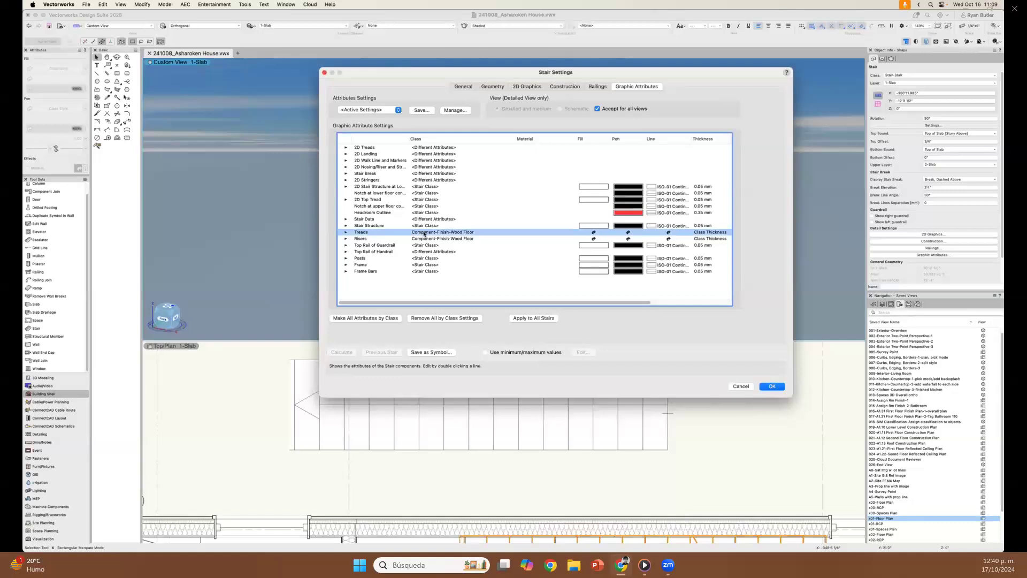
pyautogui.doubleClick(424, 233)
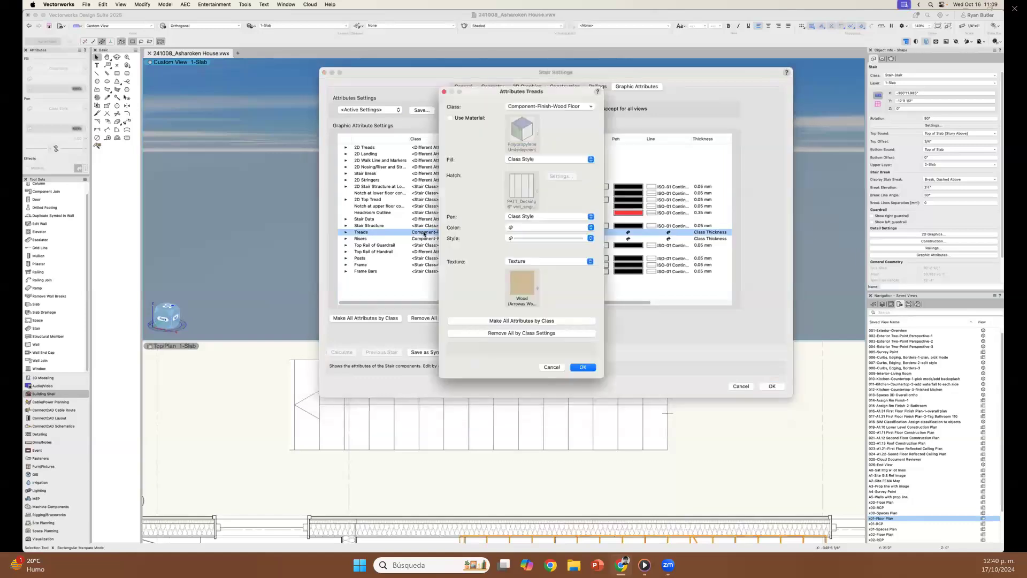
pyautogui.click(563, 107)
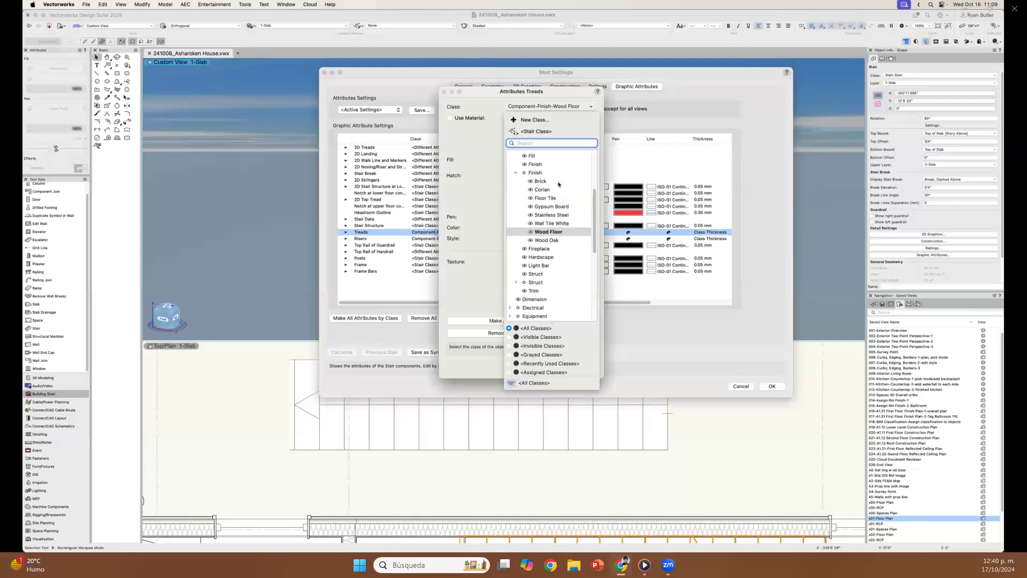
pyautogui.click(559, 225)
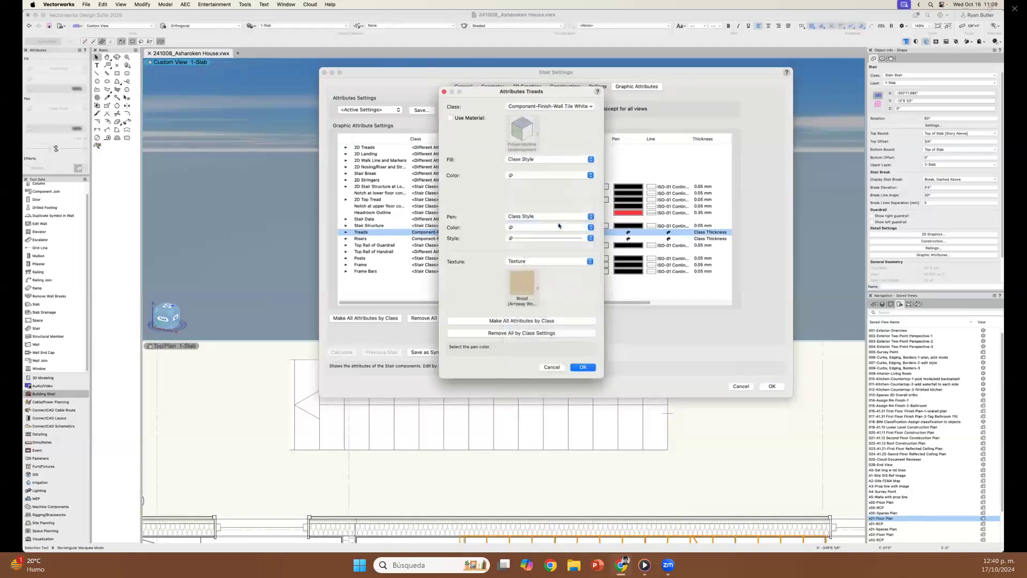
# - Set the treads' texture to Class Texture and apply the stair settings
pyautogui.click(545, 262)
pyautogui.click(544, 257)
pyautogui.click(544, 260)
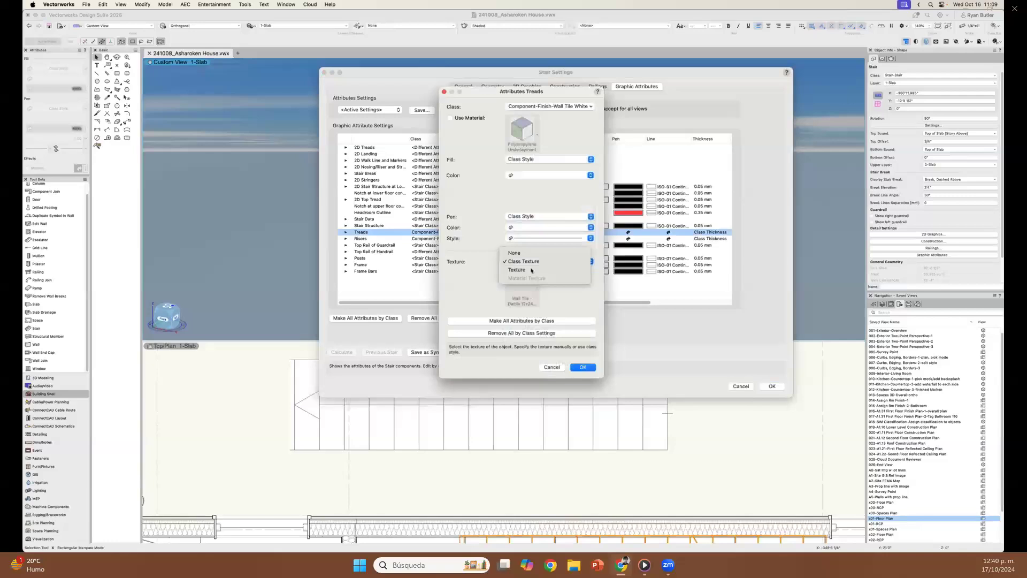
pyautogui.click(530, 270)
pyautogui.click(533, 262)
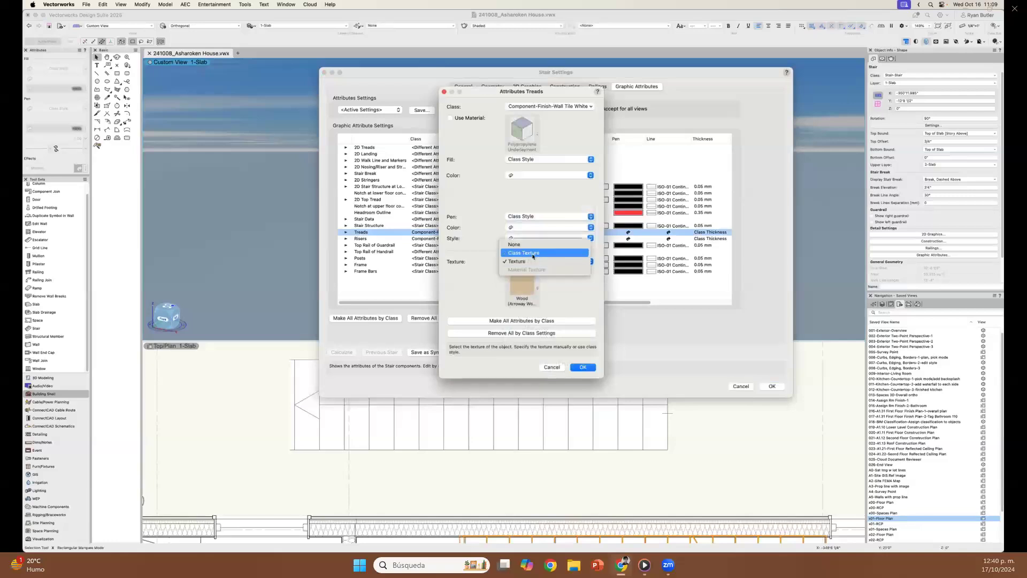
pyautogui.click(533, 257)
pyautogui.click(582, 367)
pyautogui.click(775, 387)
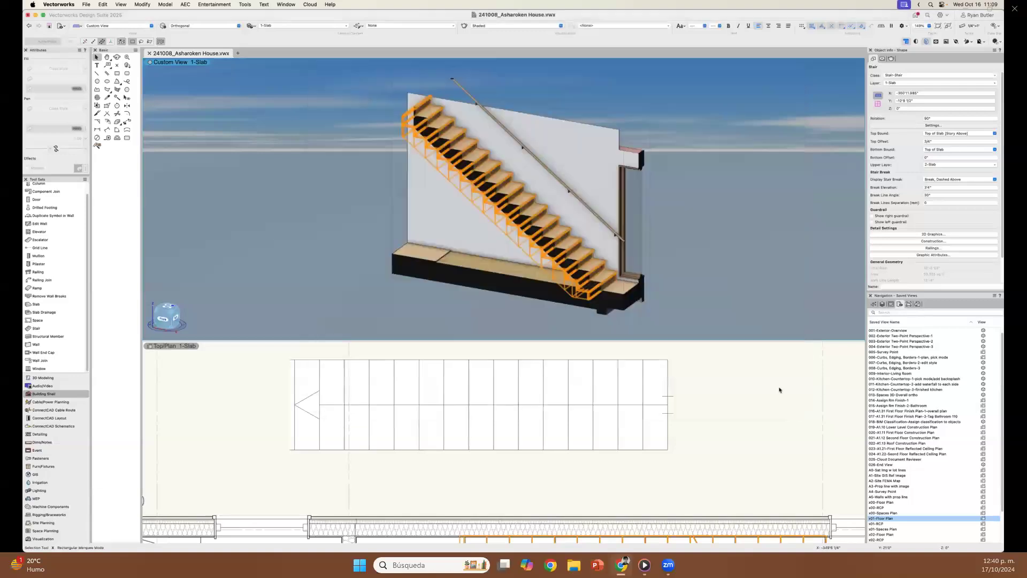
# - Filter the classes by "tile" and set the Wall Tile White class's object and component texture to Roof Polypropylene Underlayment RT
pyautogui.click(673, 278)
pyautogui.scroll(10, 582, 263)
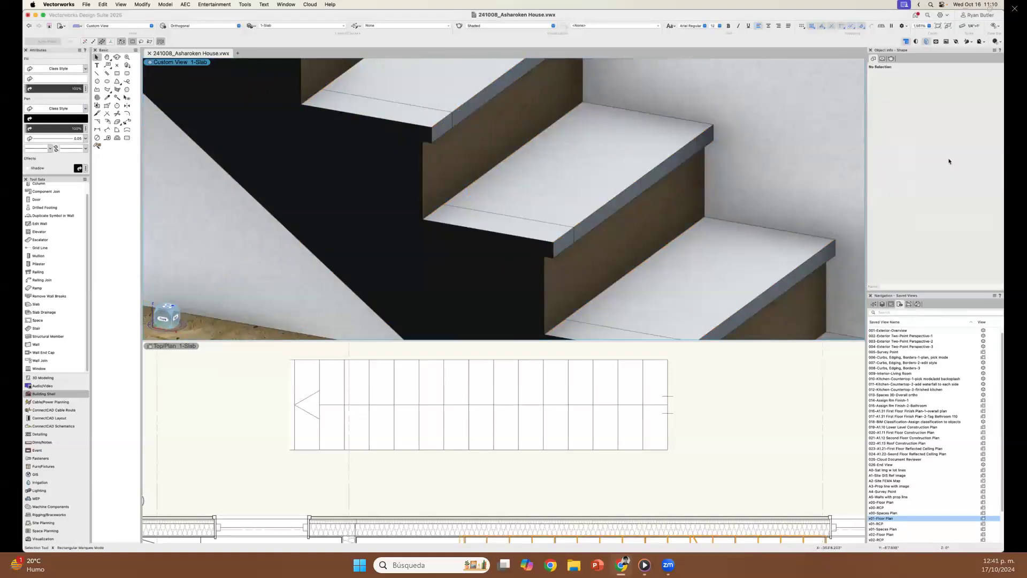
pyautogui.click(874, 304)
pyautogui.write('tile')
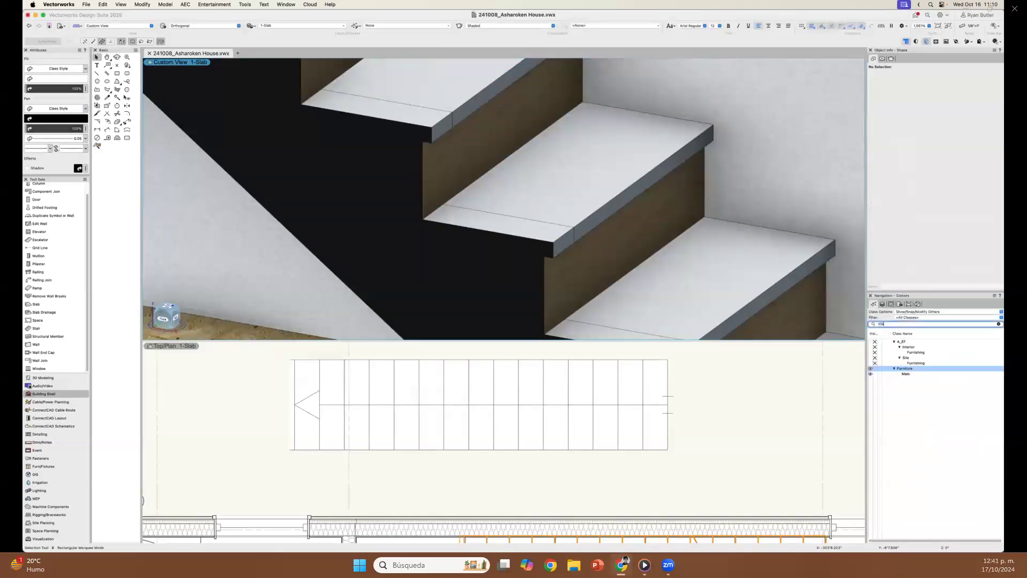
pyautogui.rightClick(925, 361)
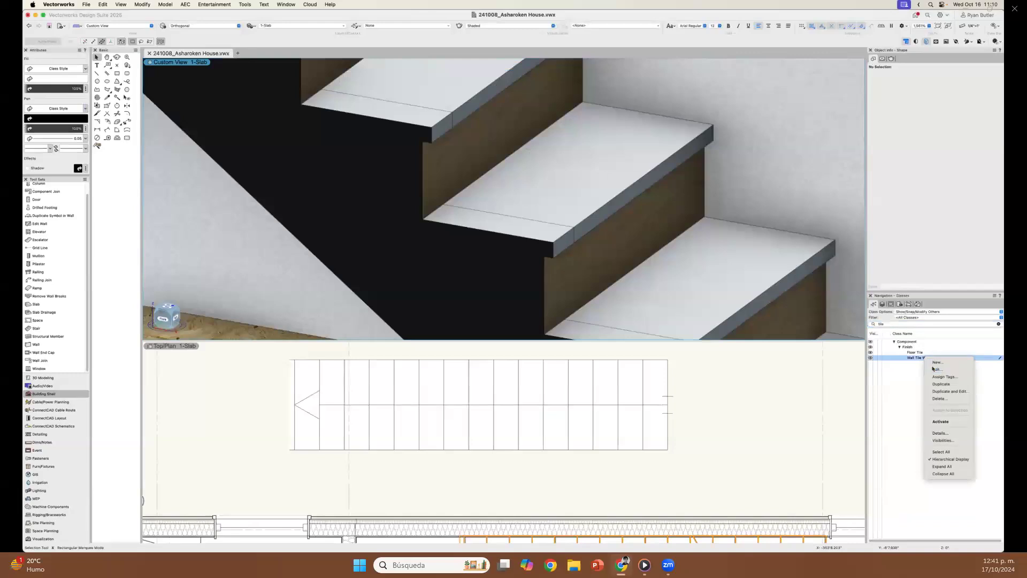
pyautogui.click(934, 369)
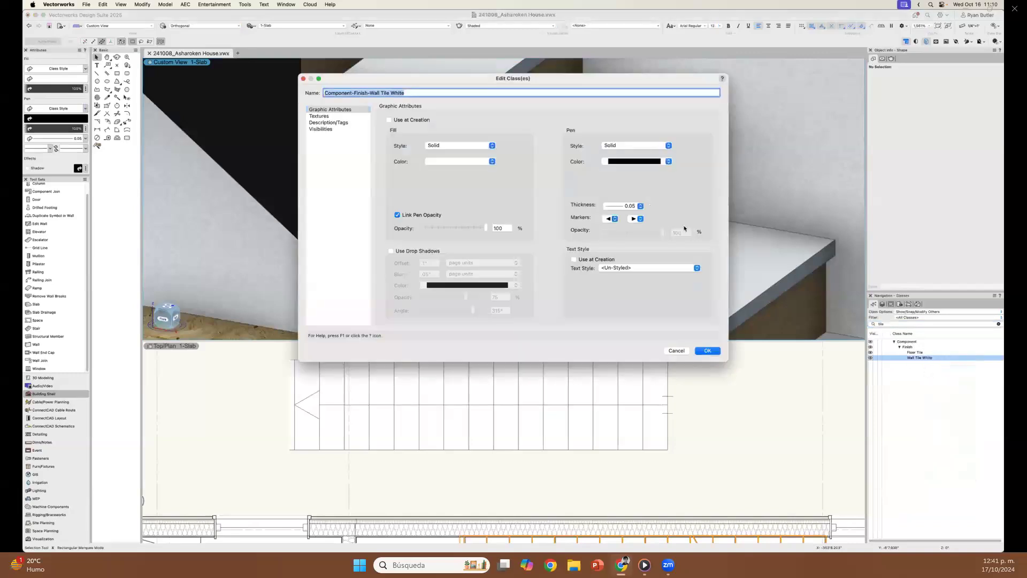
pyautogui.click(320, 116)
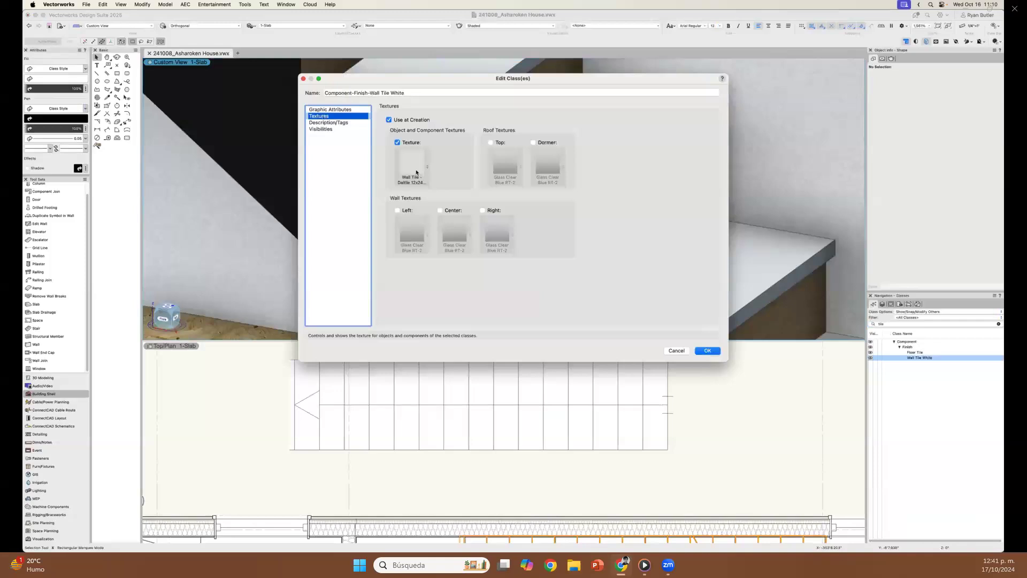
pyautogui.click(412, 166)
pyautogui.click(555, 222)
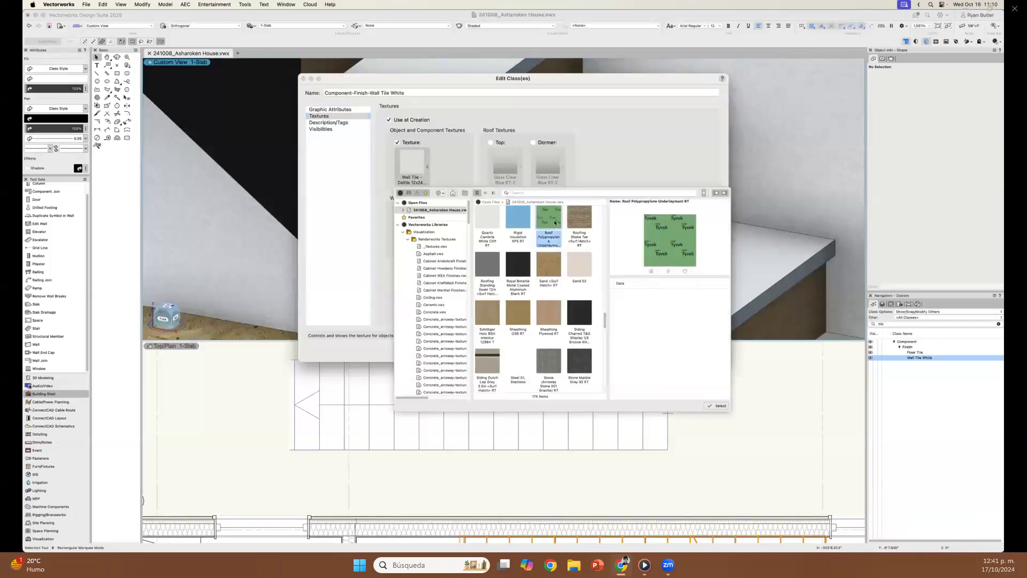
pyautogui.click(717, 405)
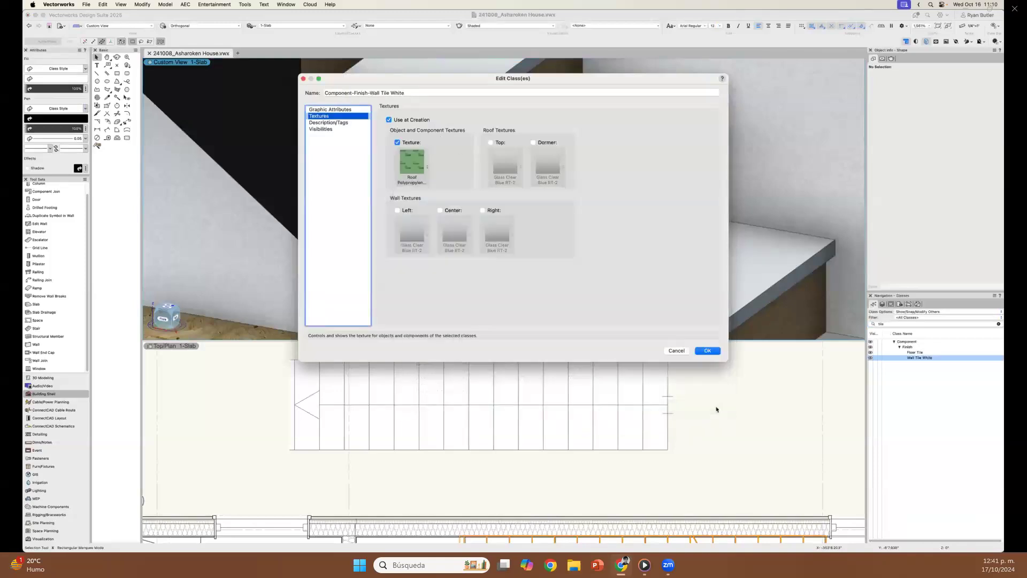
pyautogui.click(711, 351)
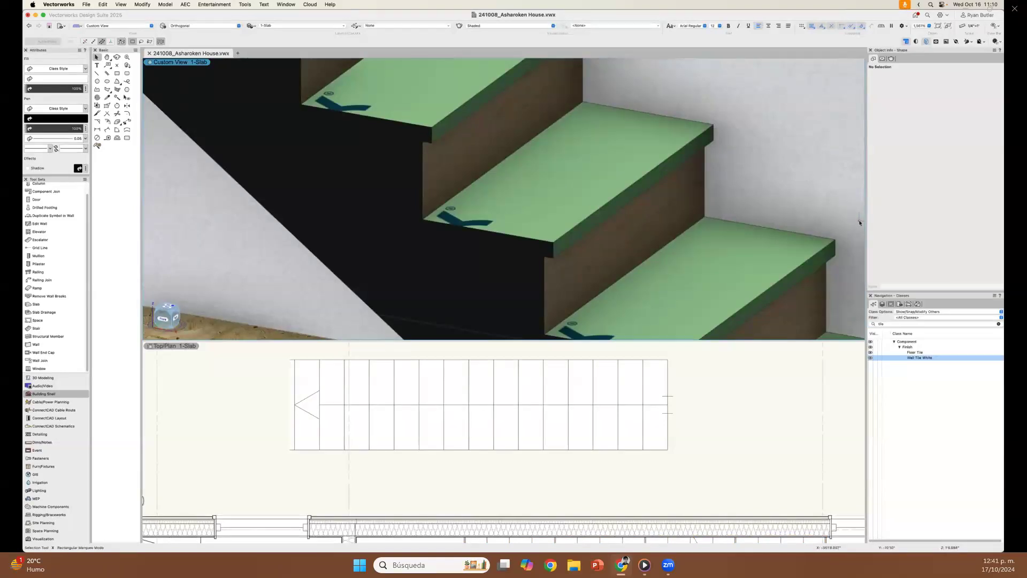
# - Open the Resource Manager, show only Renderworks textures, and search all libraries for "wood"
pyautogui.press('super+r')
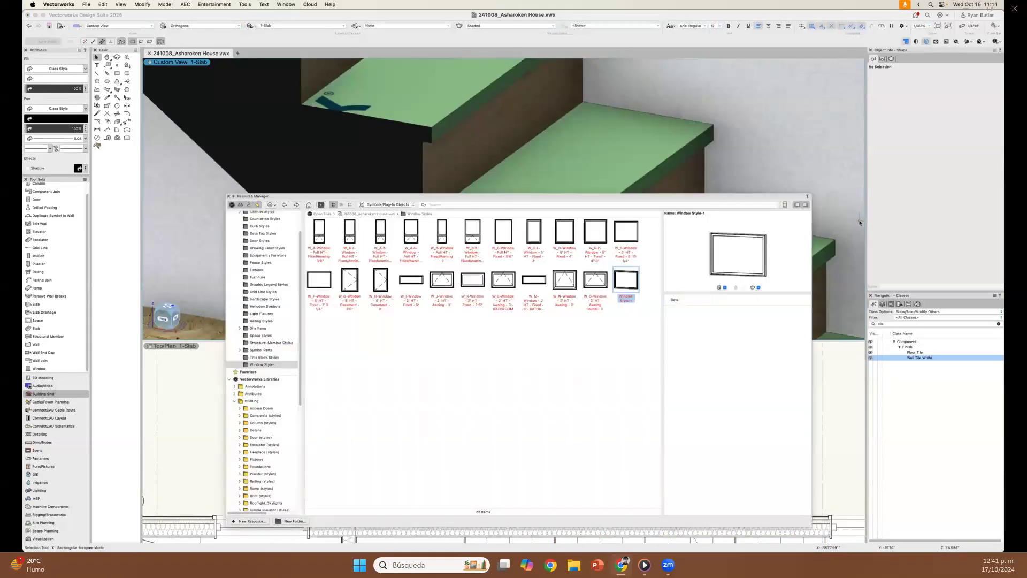
pyautogui.click(398, 204)
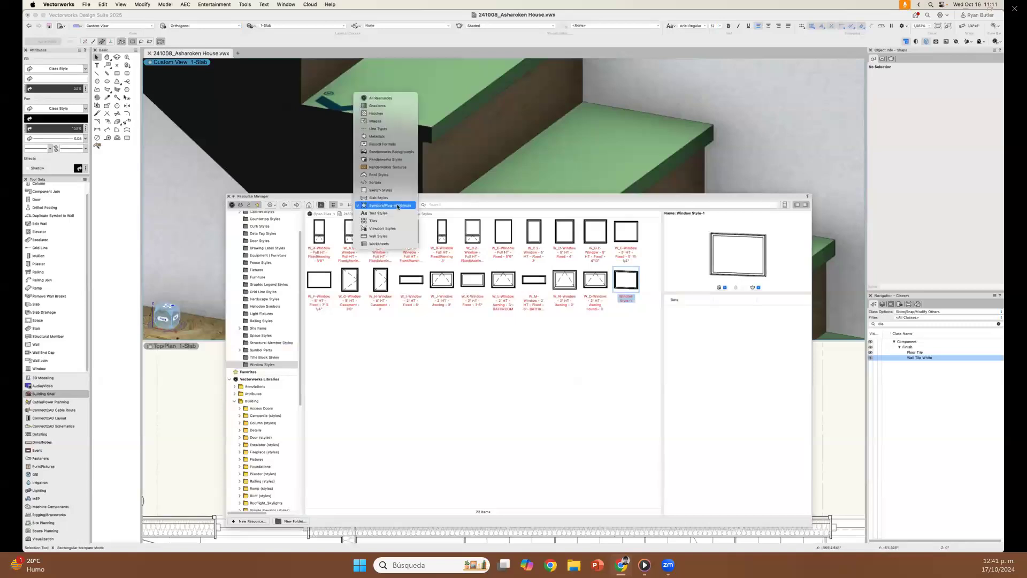
pyautogui.click(394, 171)
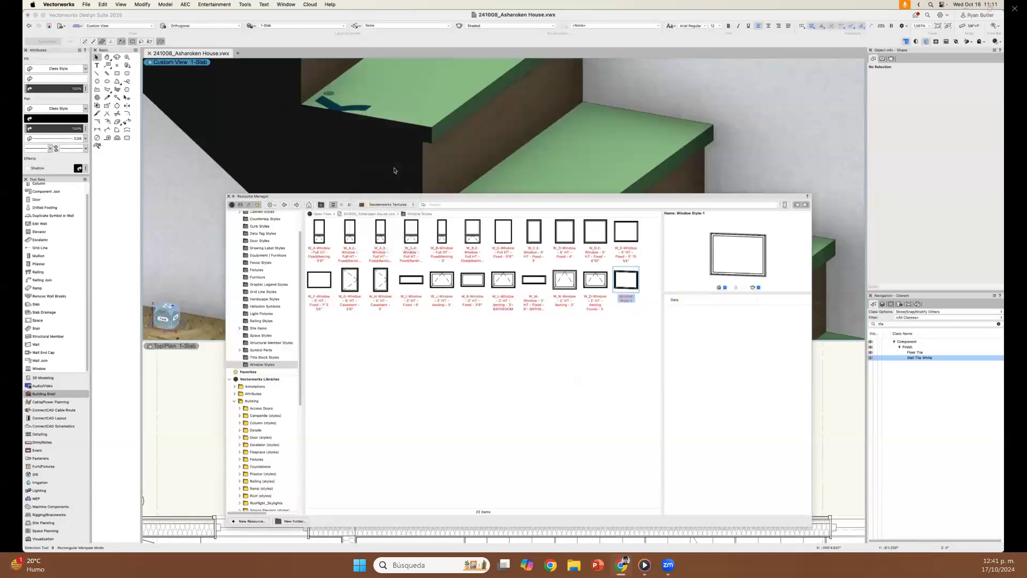
pyautogui.click(442, 205)
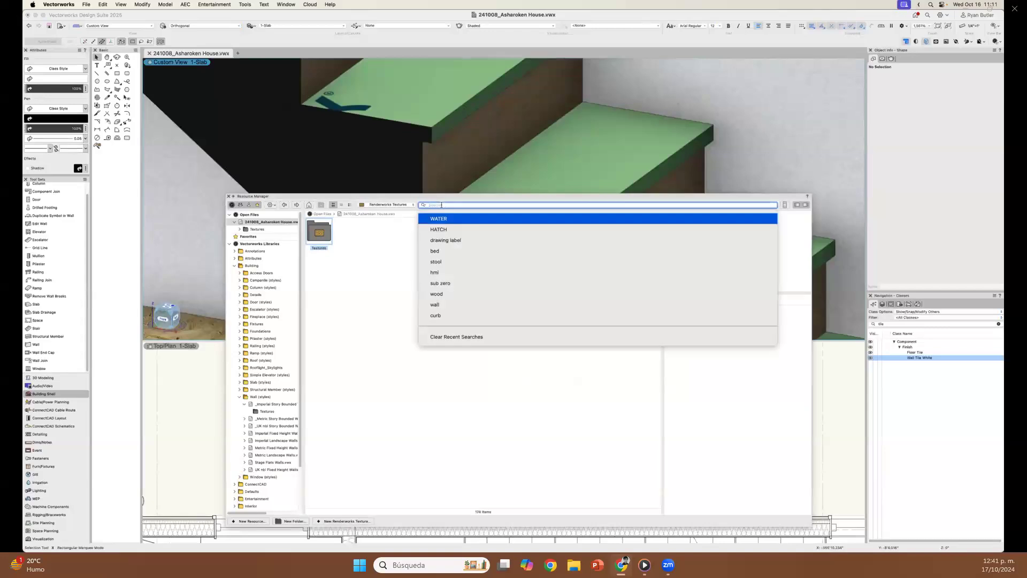
pyautogui.write('wood')
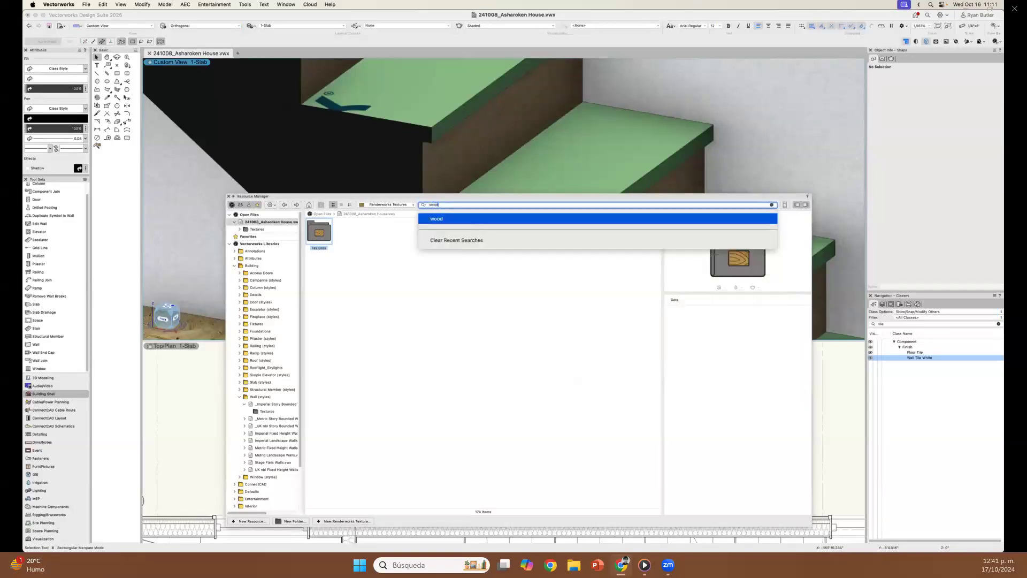
pyautogui.press('Return')
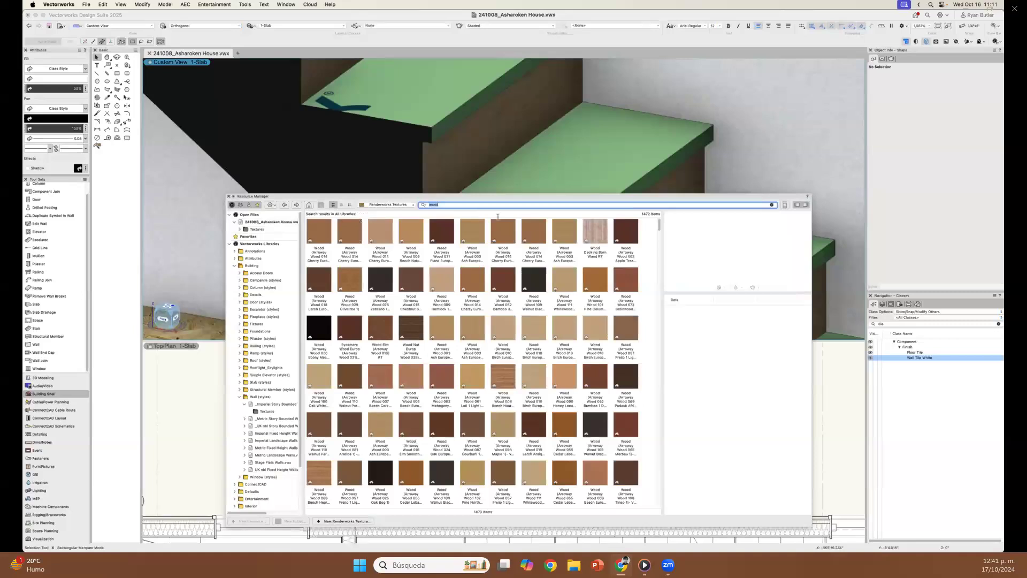
pyautogui.moveTo(660, 226); pyautogui.dragTo(662, 240)
# - Open the mtextur import browser to look for downloadable material textures
pyautogui.click(86, 5)
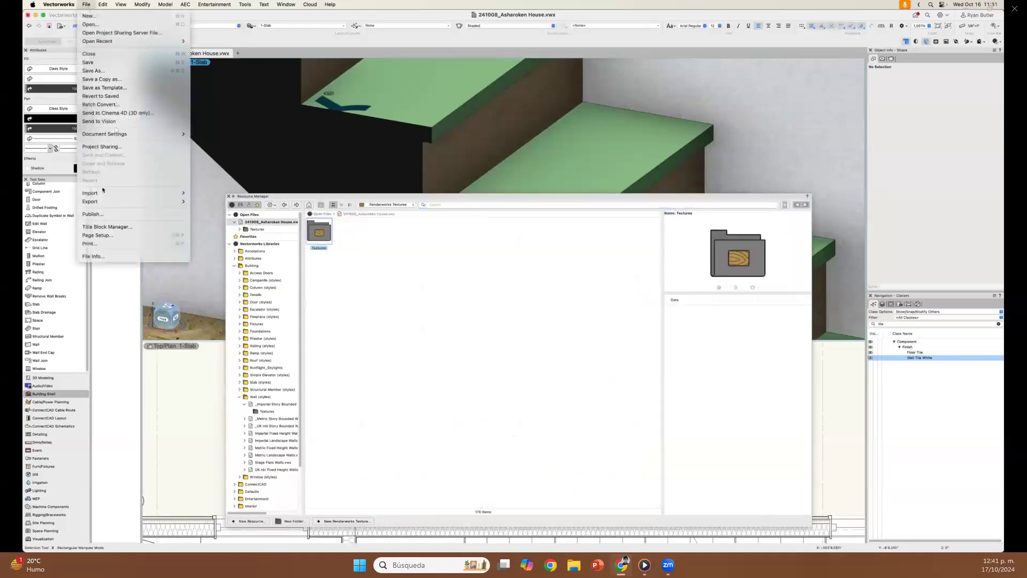
pyautogui.moveTo(104, 195)
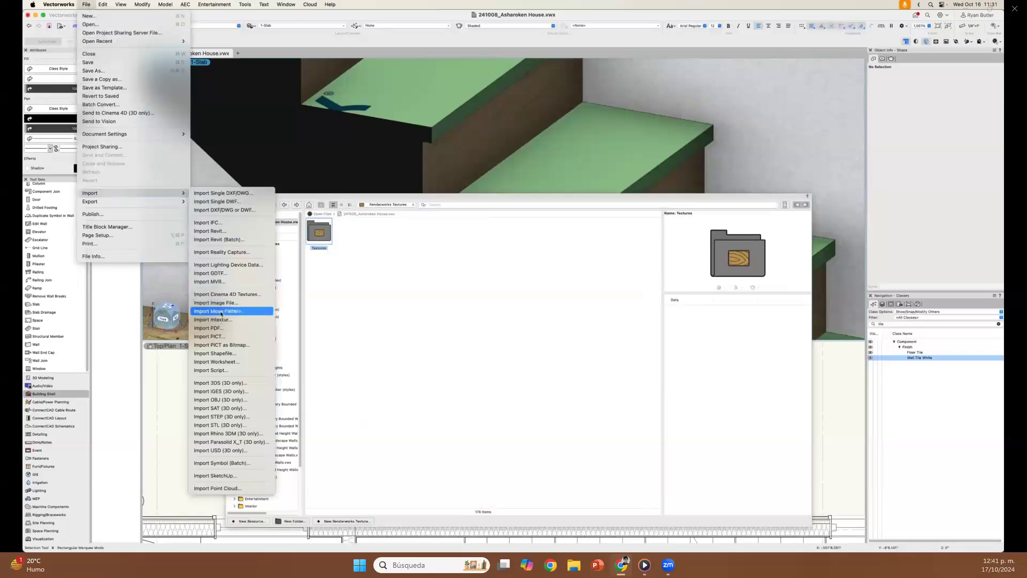
pyautogui.click(221, 319)
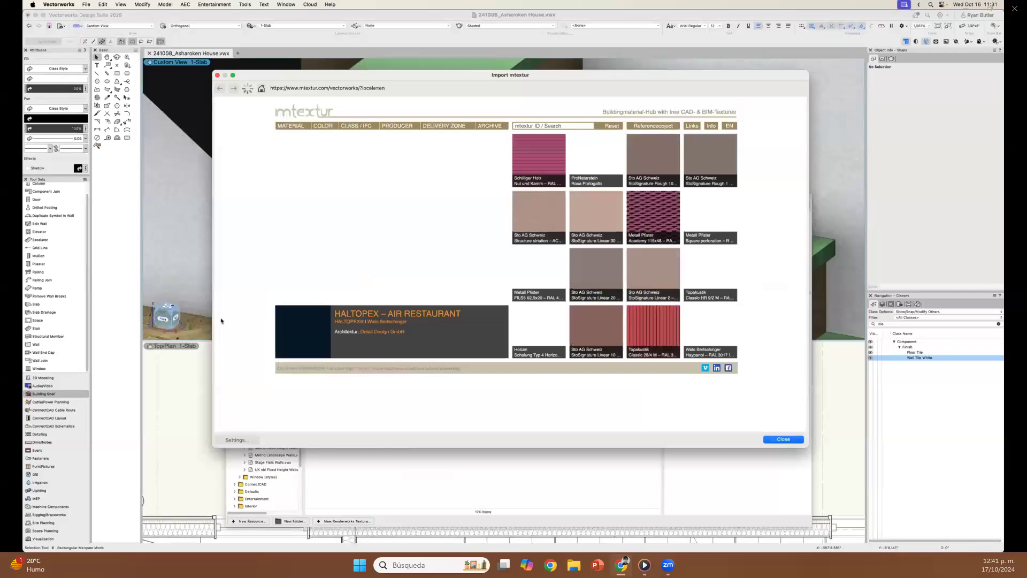
pyautogui.click(533, 125)
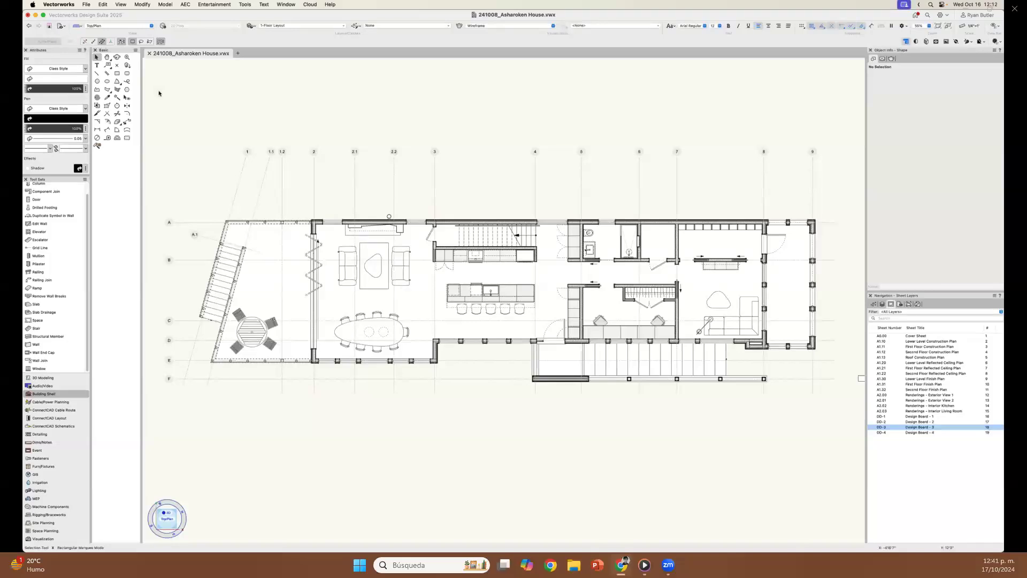
# - Create a Top/Plan viewport of the first floor layout on sheet layer DD-3 [Design Board - 3] at 1/4"=1'0" scale
pyautogui.click(120, 4)
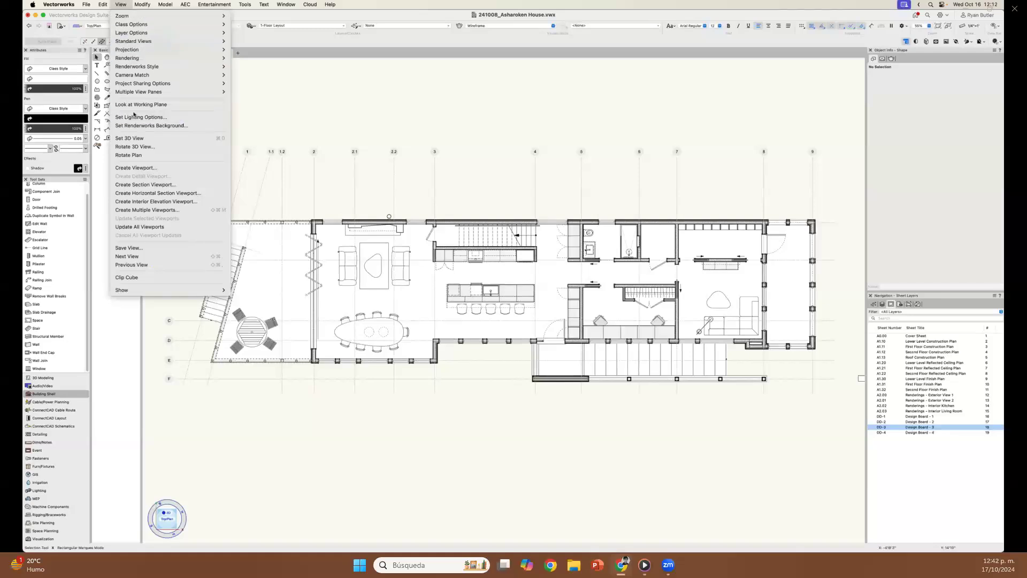
pyautogui.click(141, 168)
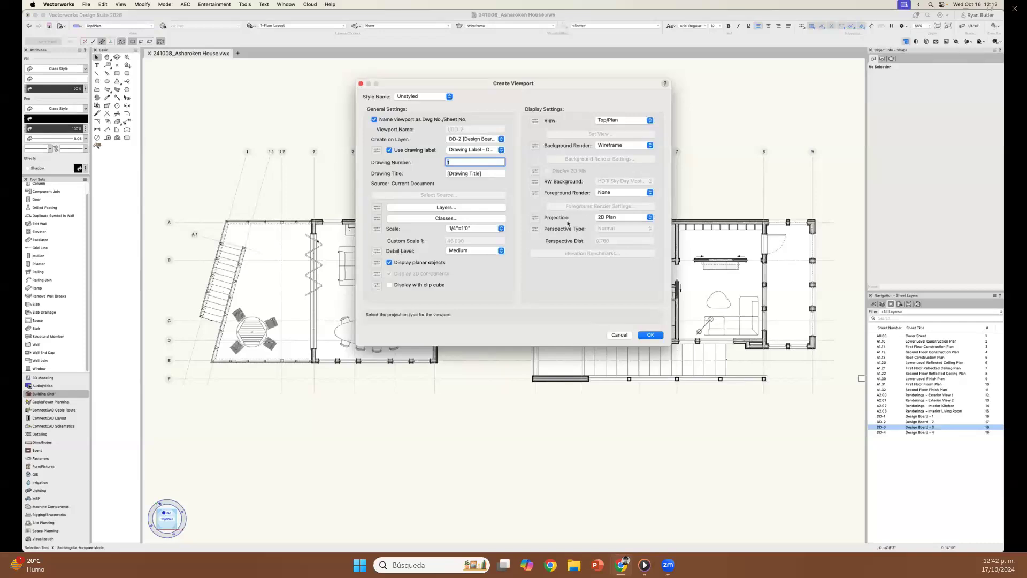
pyautogui.click(610, 221)
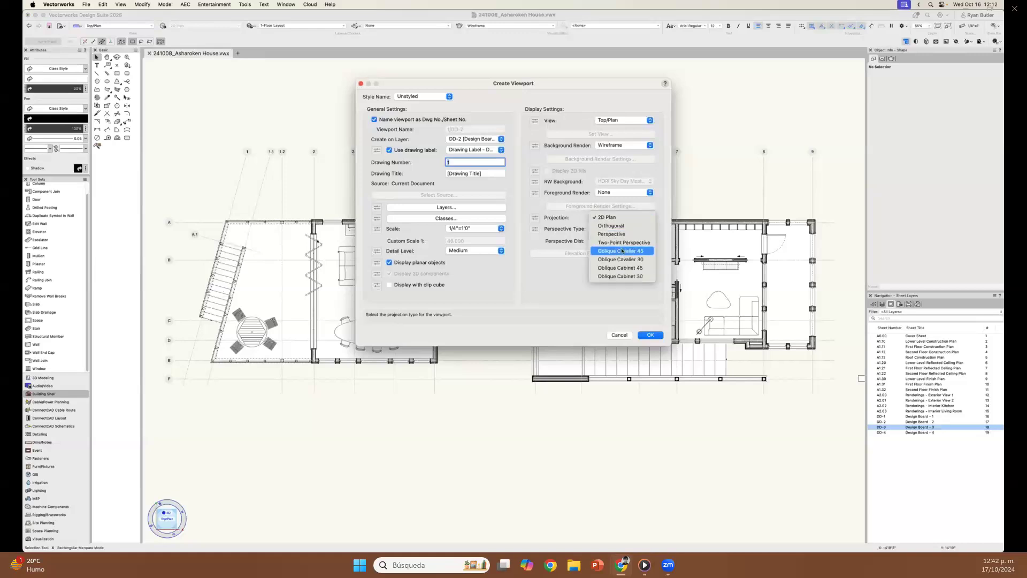
pyautogui.click(562, 273)
pyautogui.click(456, 142)
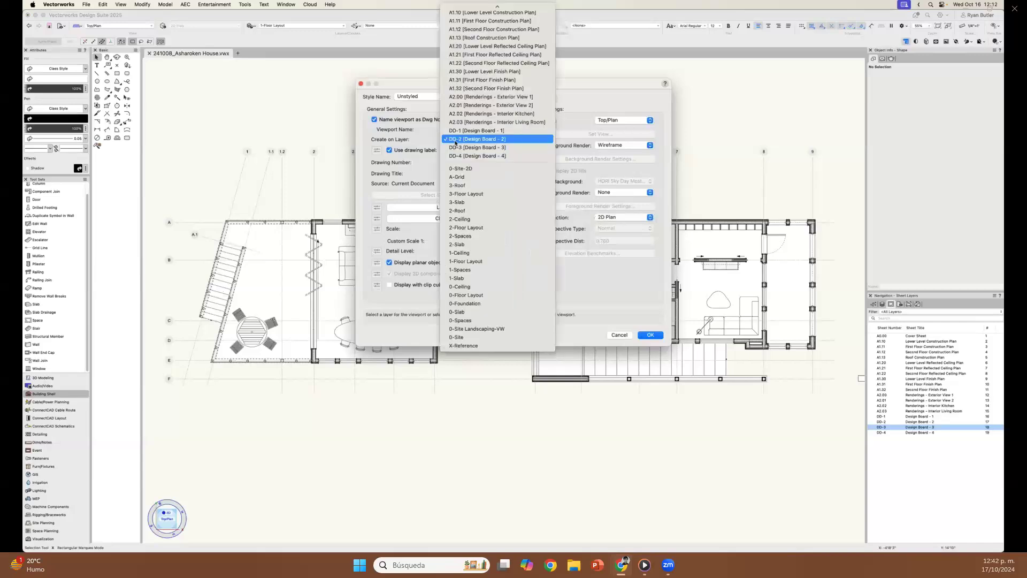
pyautogui.click(459, 148)
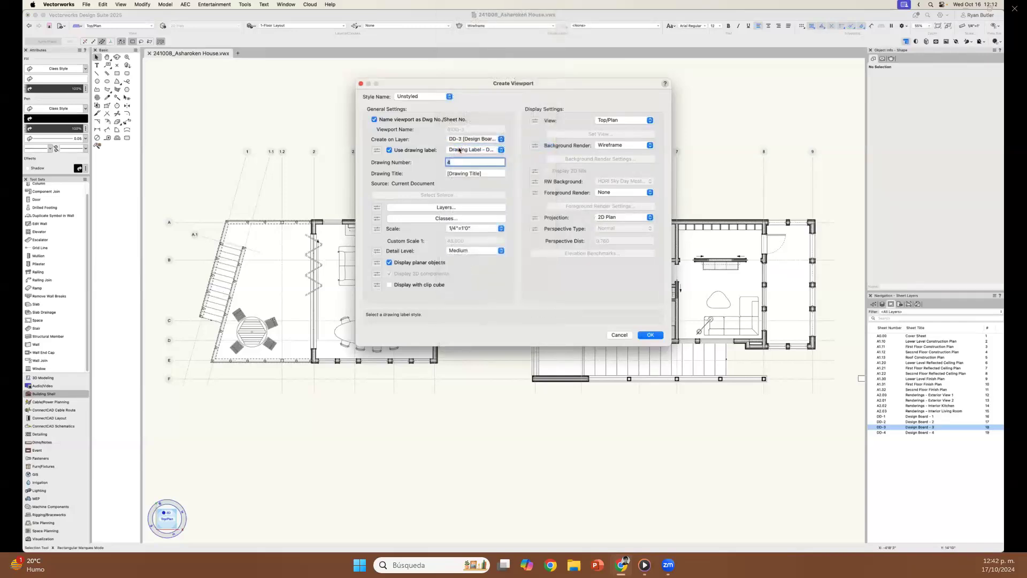
pyautogui.click(649, 335)
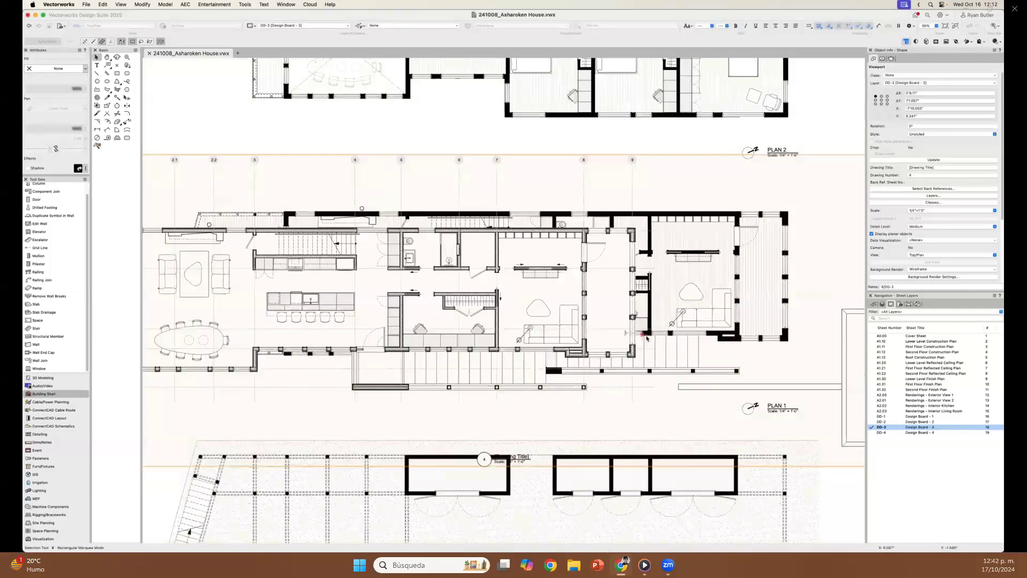
pyautogui.scroll(-10, 646, 338)
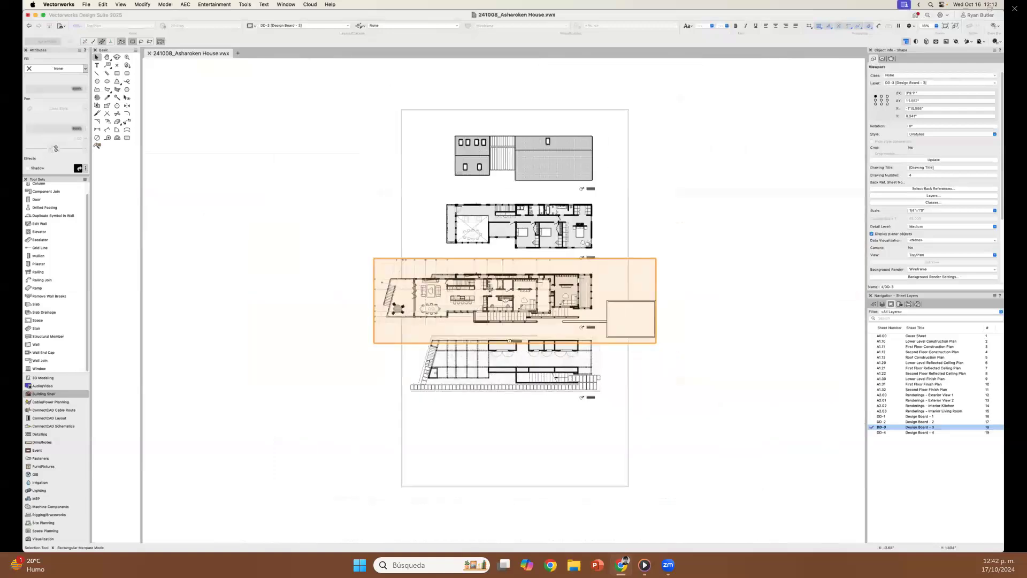
# - Move the new first floor plan viewport off the page, into the empty area beside the existing plans
pyautogui.scroll(-2, 490, 289)
pyautogui.moveTo(490, 289); pyautogui.dragTo(673, 295)
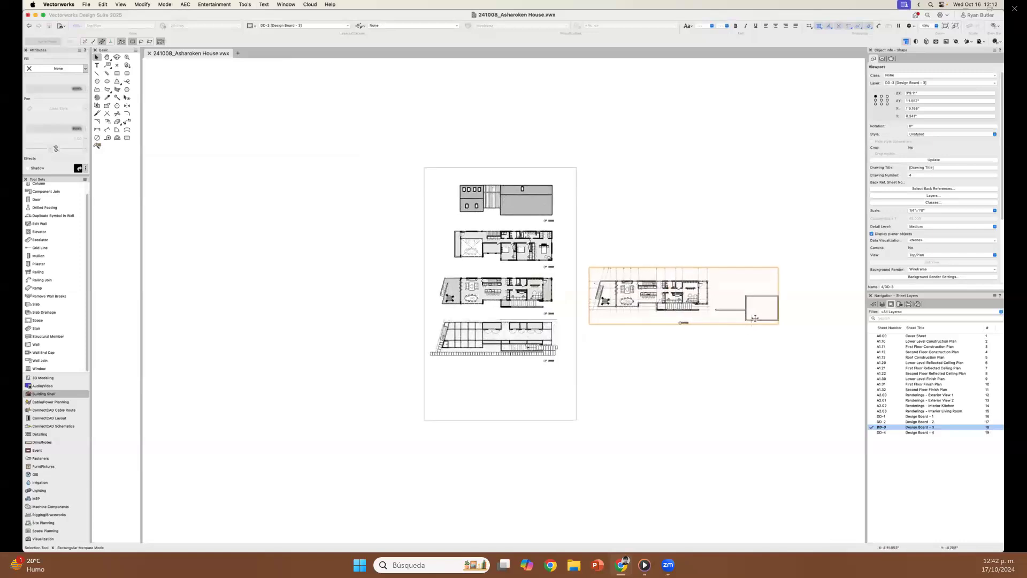
pyautogui.scroll(8, 754, 318)
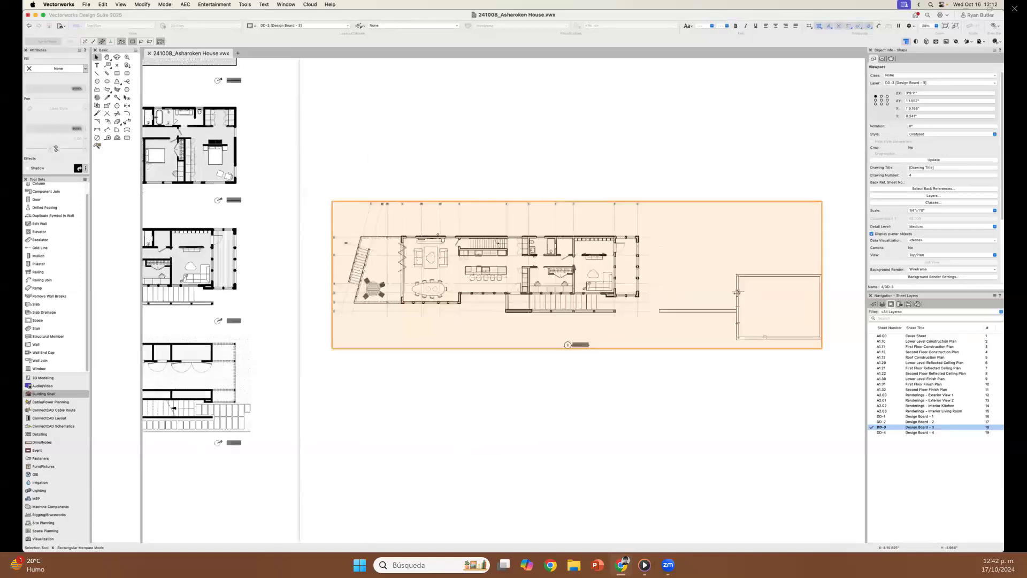
pyautogui.scroll(1, 738, 292)
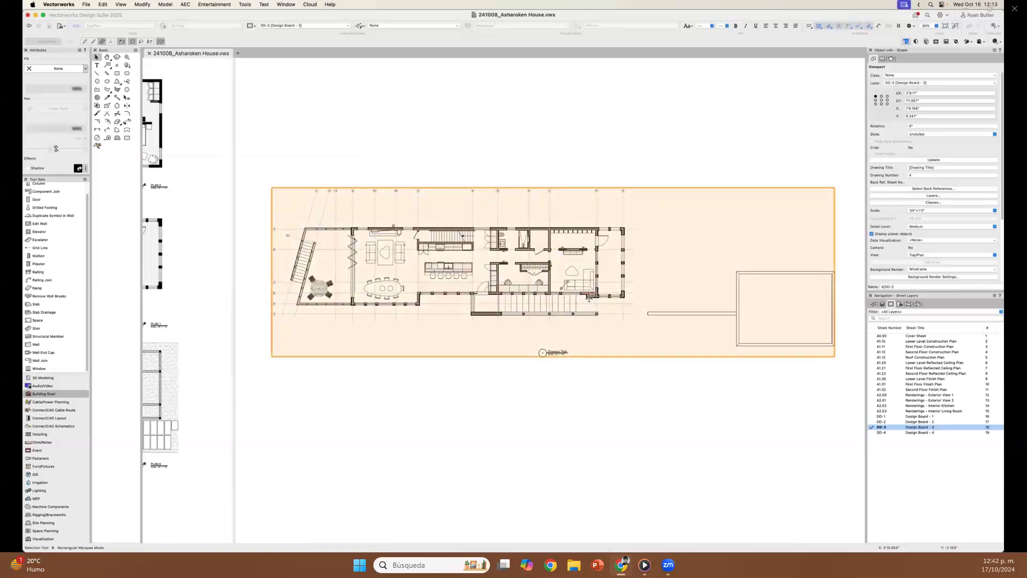
# - Try the first floor viewport at a scale of 1/2"=1'0" and undo the change
pyautogui.click(911, 212)
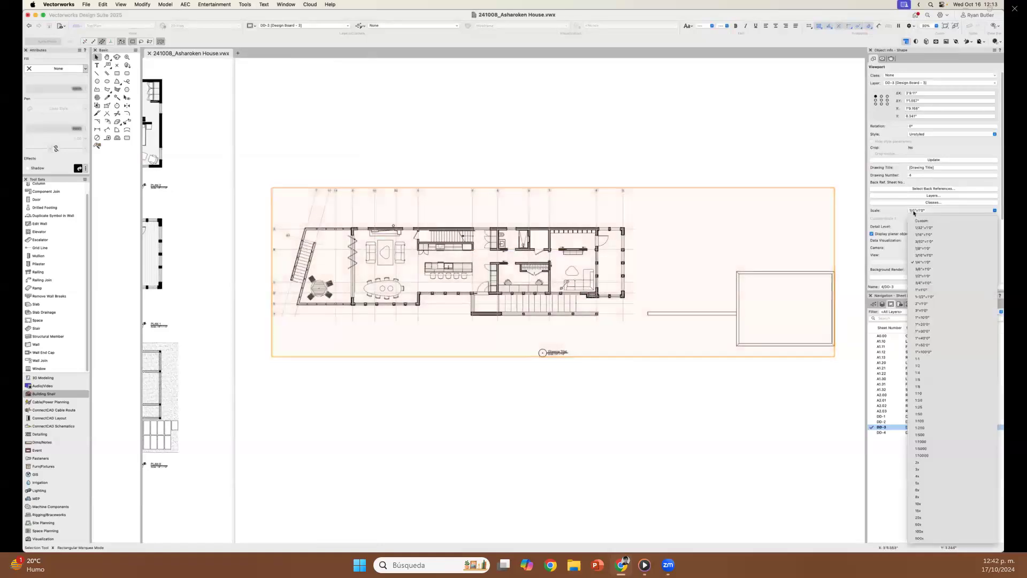
pyautogui.click(934, 276)
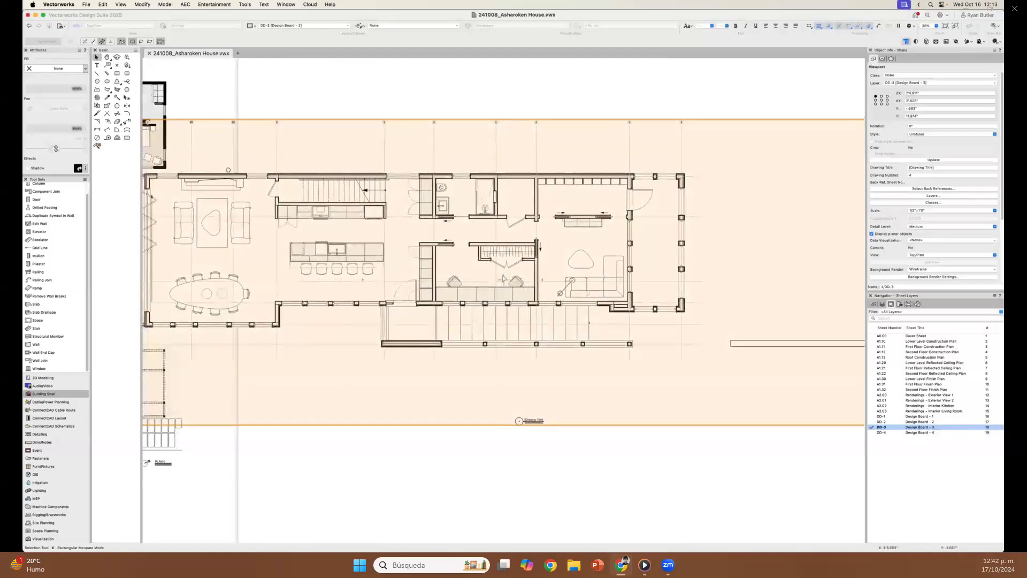
pyautogui.scroll(-3, 503, 277)
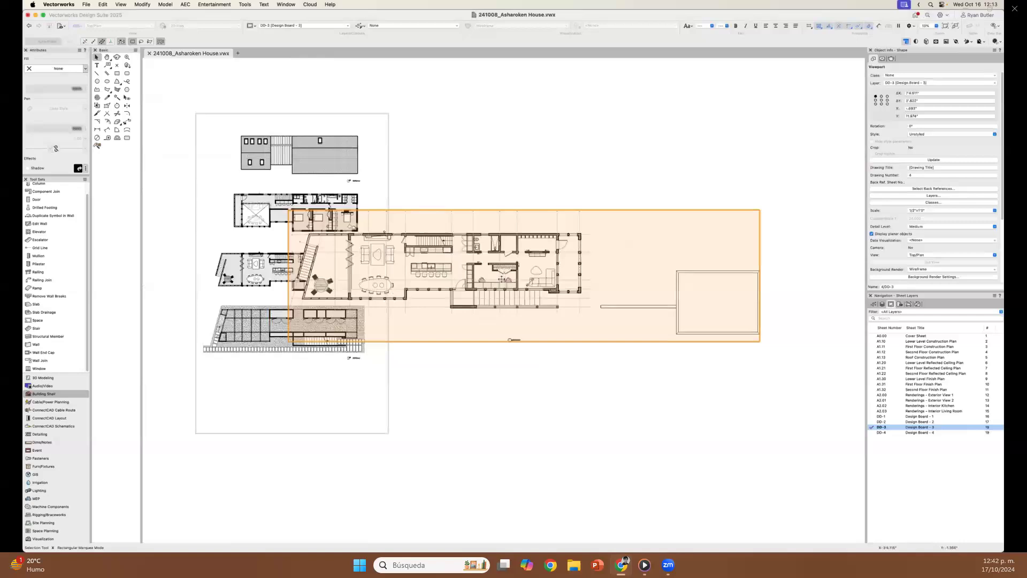
pyautogui.press('super+z')
pyautogui.scroll(5, 502, 278)
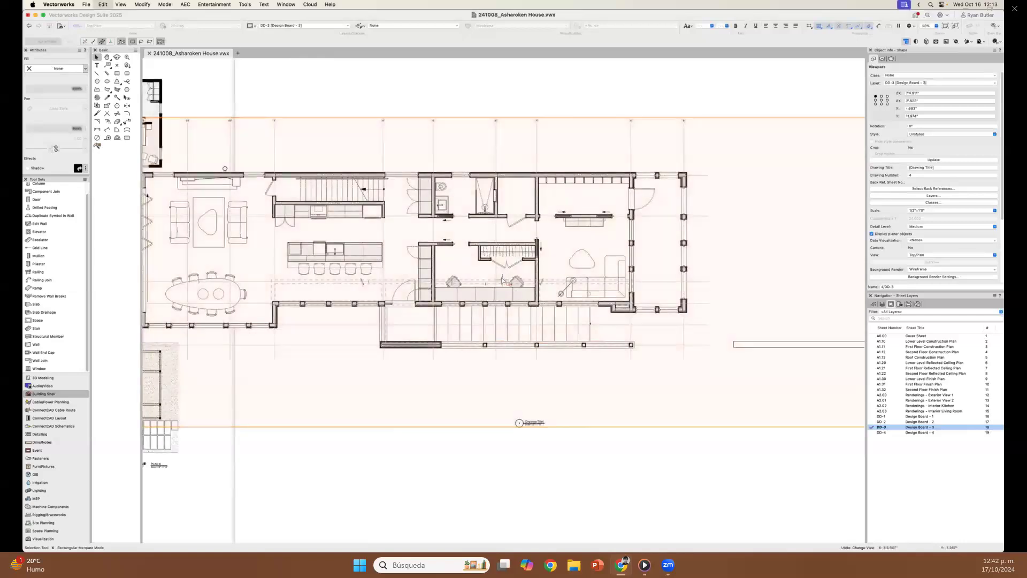
pyautogui.scroll(-2, 502, 279)
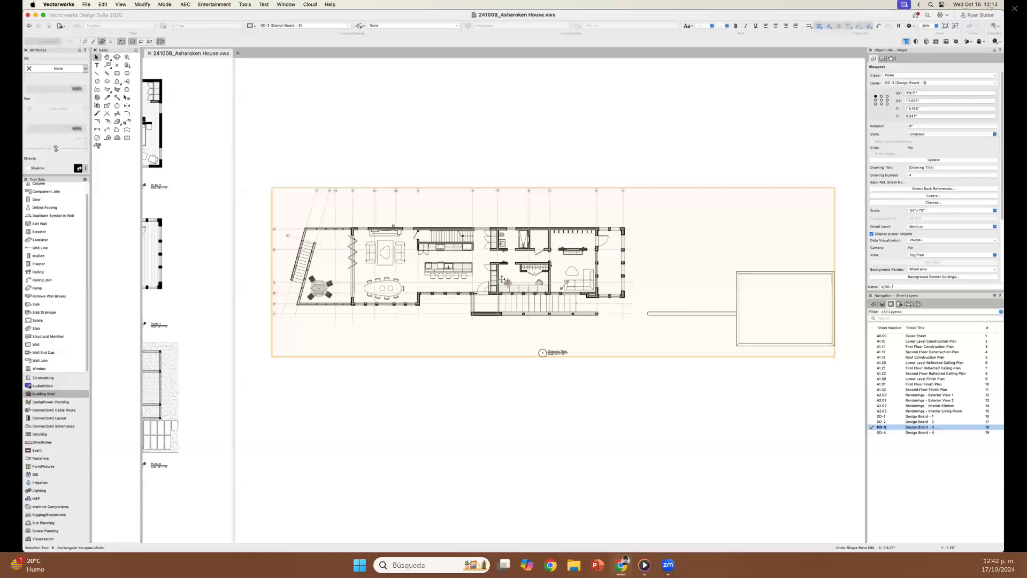
# - Crop the first floor viewport with a rectangle about 122' by 48' around the house plan, excluding the detached structure
pyautogui.doubleClick(502, 280)
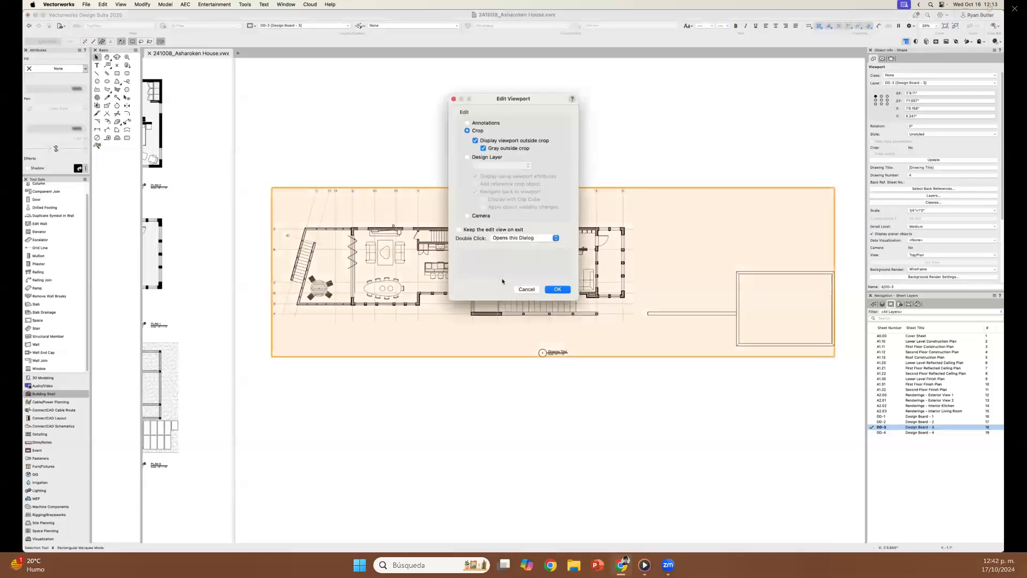
pyautogui.click(557, 289)
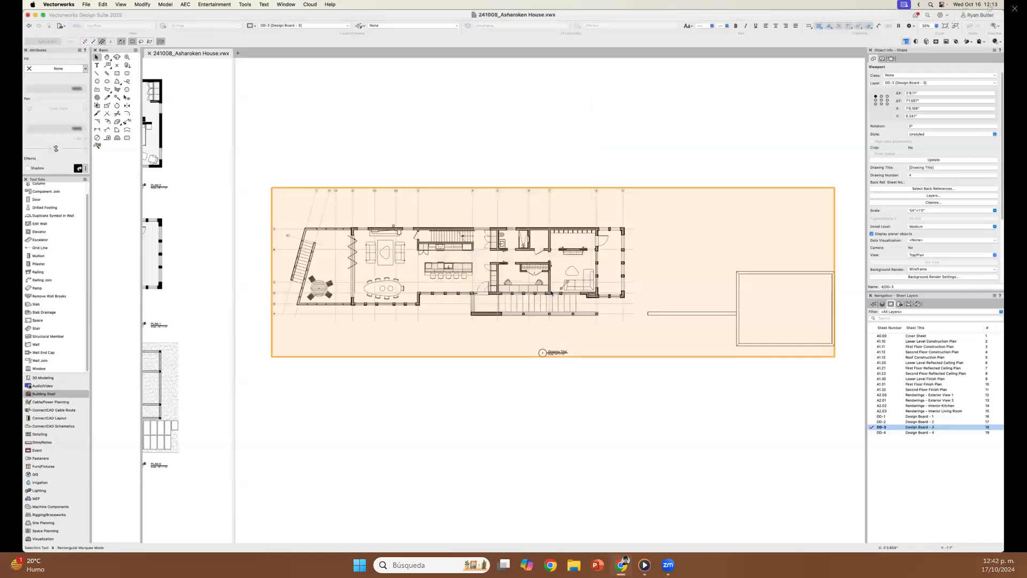
pyautogui.press('4')
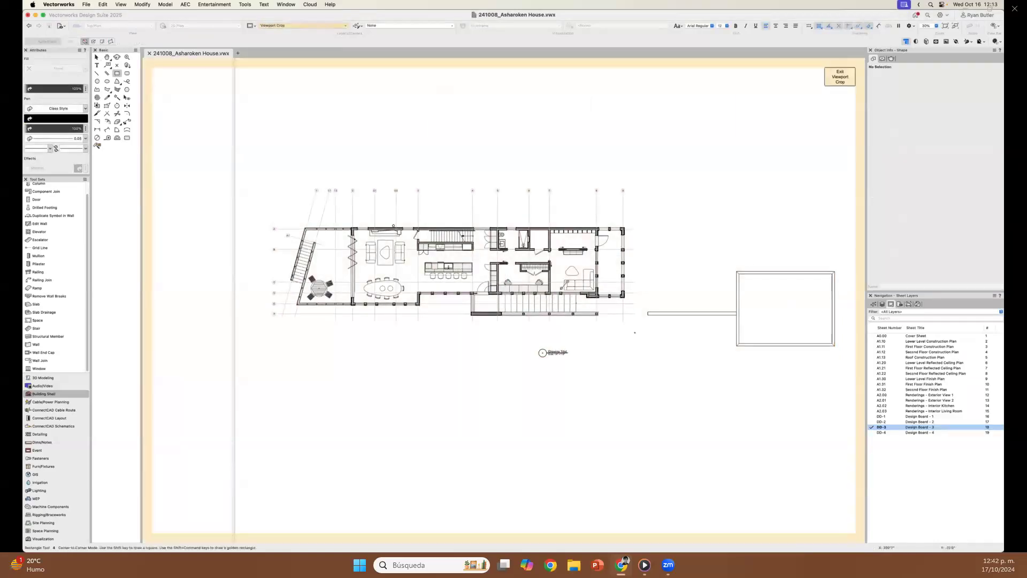
pyautogui.click(641, 329)
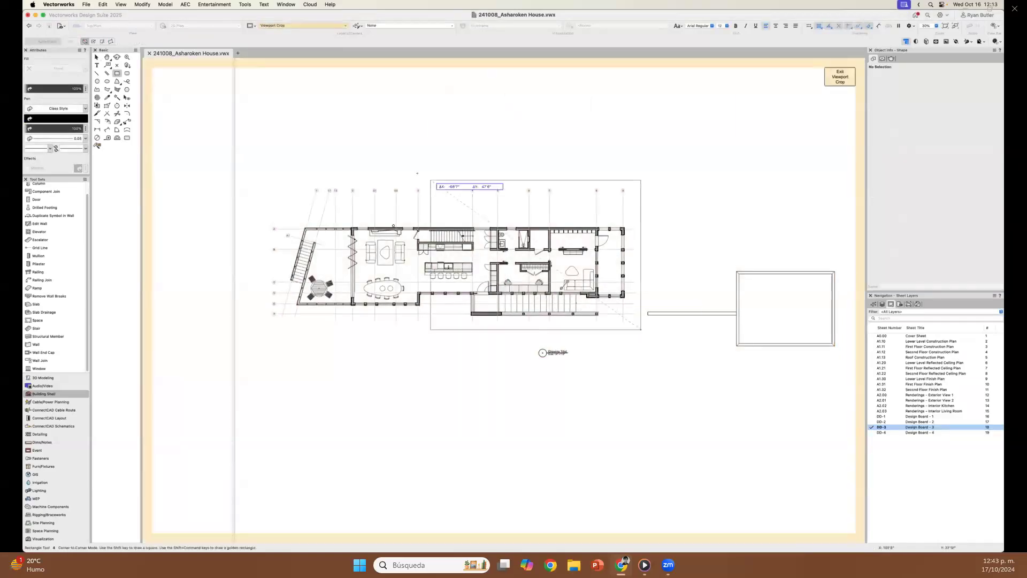
pyautogui.click(259, 180)
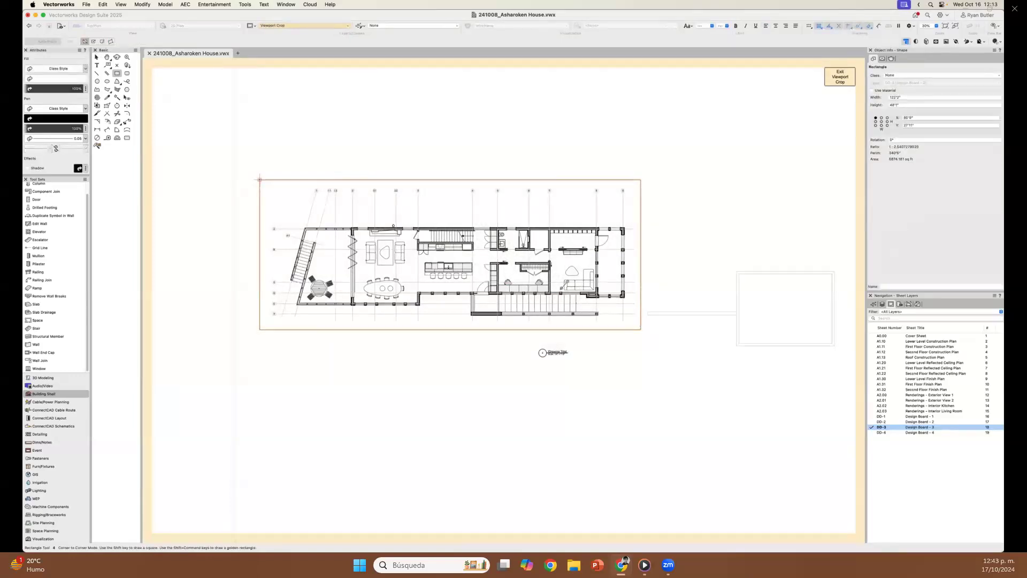
pyautogui.press('super+]')
pyautogui.press('x')
pyautogui.press('x')
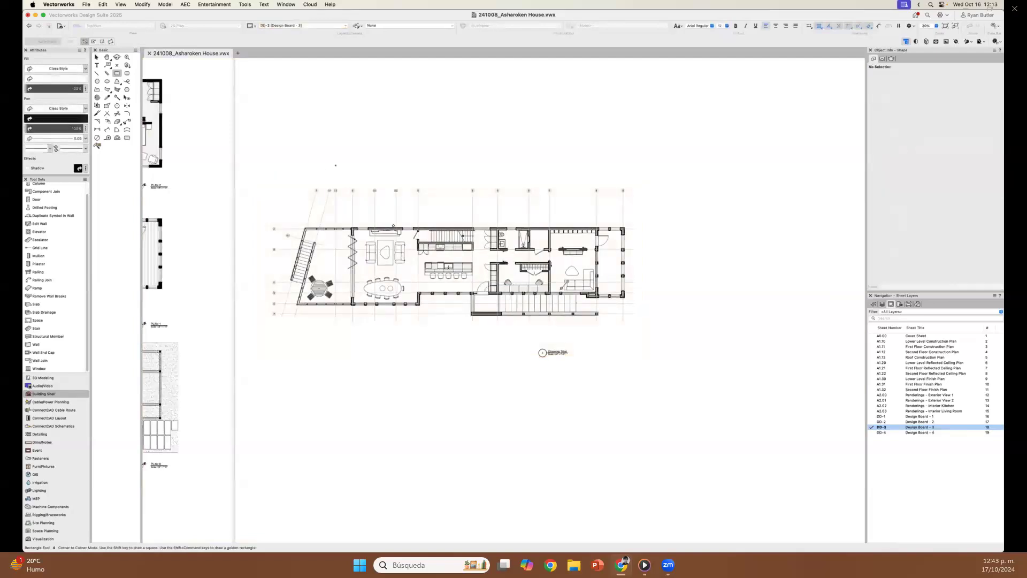
# - In the viewport's annotations, dimension the vertical clearance between the kitchen island's seating edge and the window wall below it
pyautogui.click(344, 191)
pyautogui.doubleClick(413, 209)
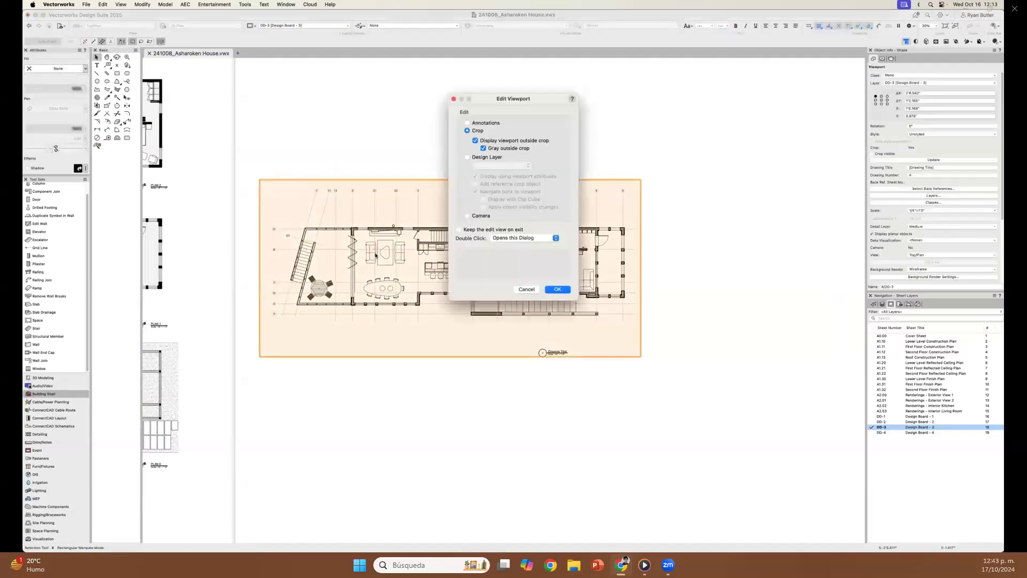
pyautogui.click(467, 124)
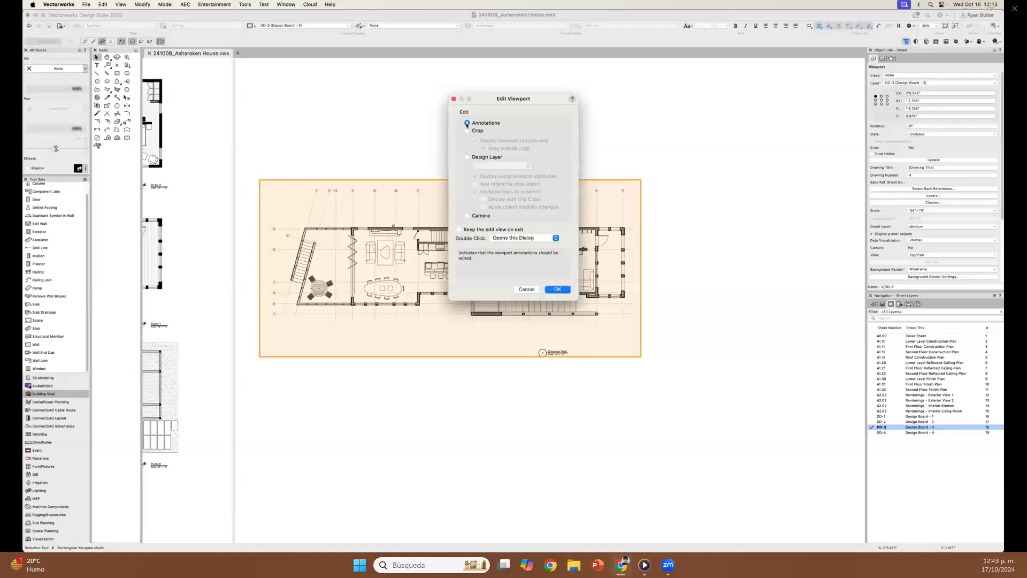
pyautogui.click(558, 289)
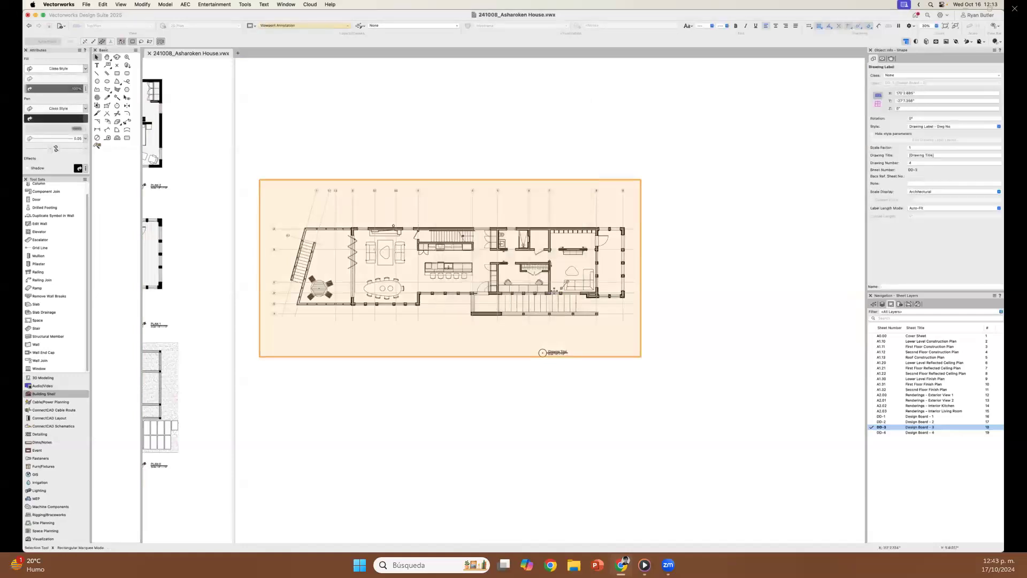
pyautogui.scroll(5, 424, 308)
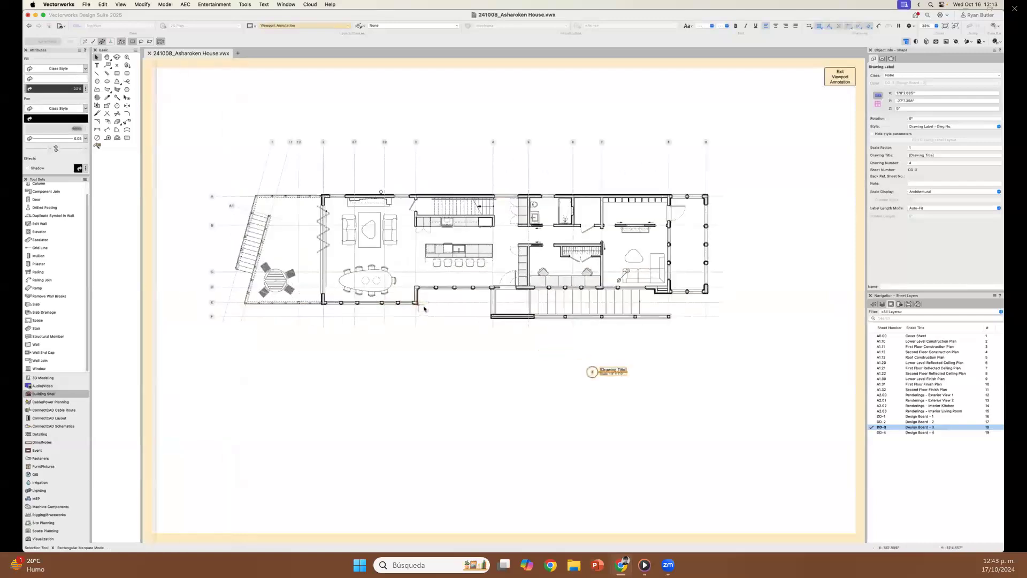
pyautogui.press('9')
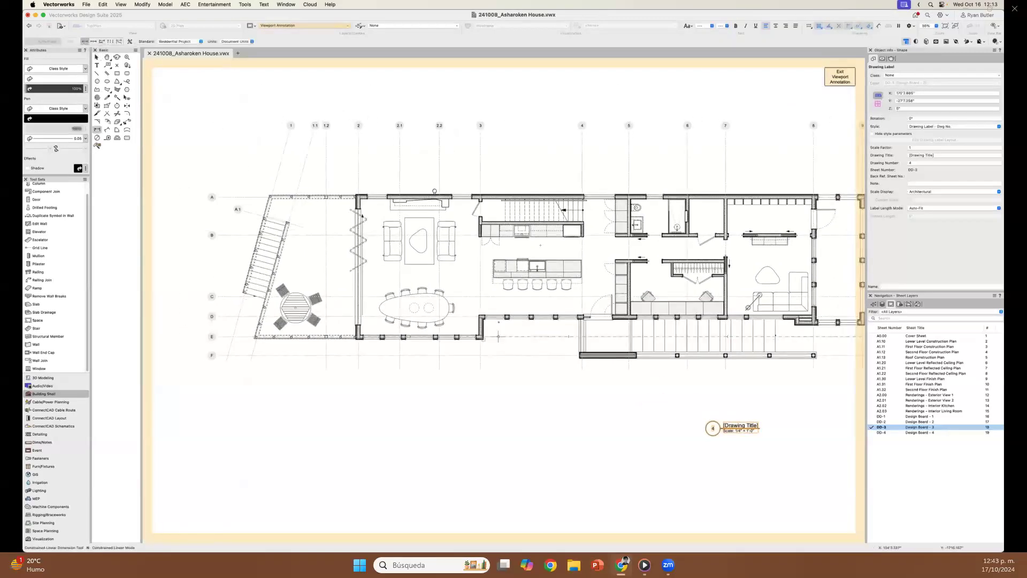
pyautogui.scroll(10, 493, 272)
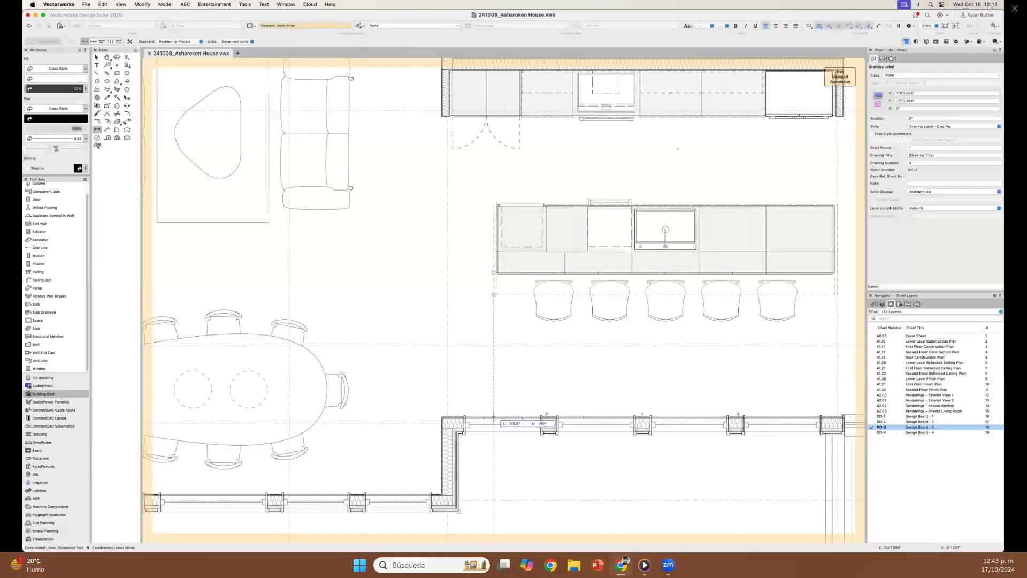
pyautogui.click(493, 417)
pyautogui.click(482, 398)
pyautogui.press('x')
# - Add the text note "test" to the viewport annotations in the open area above the dining table
pyautogui.press('t')
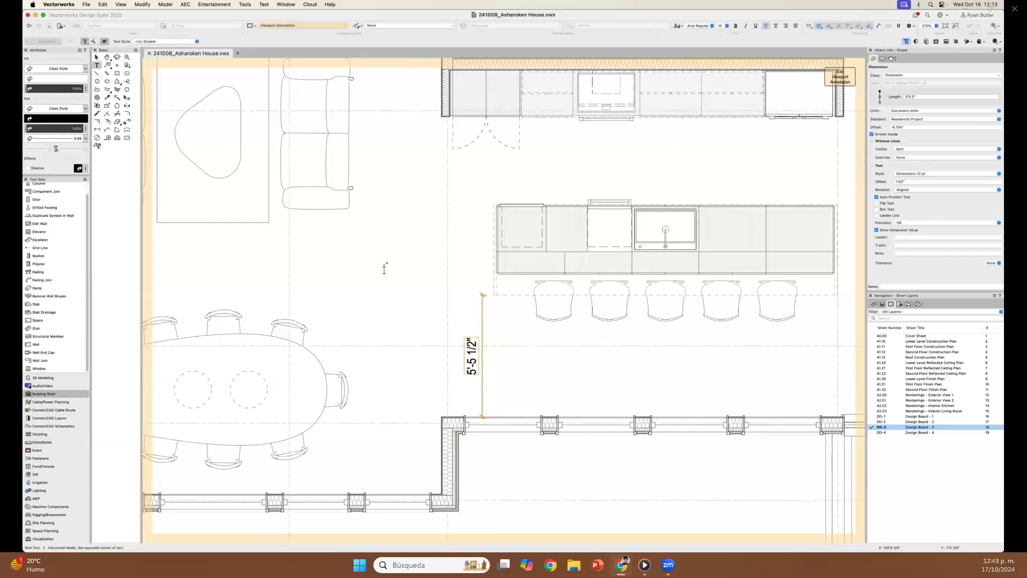
pyautogui.click(385, 265)
pyautogui.write('test')
pyautogui.press('Escape')
pyautogui.press('x')
pyautogui.press('x')
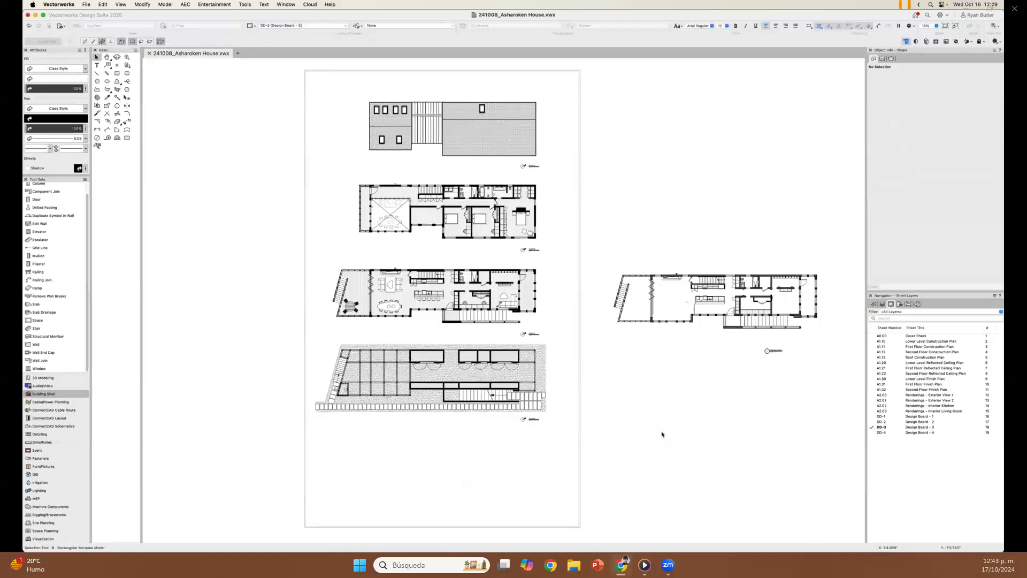
# - Activate sheet layer DD-1 [Design Board - 1] and make all classes visible
pyautogui.doubleClick(910, 420)
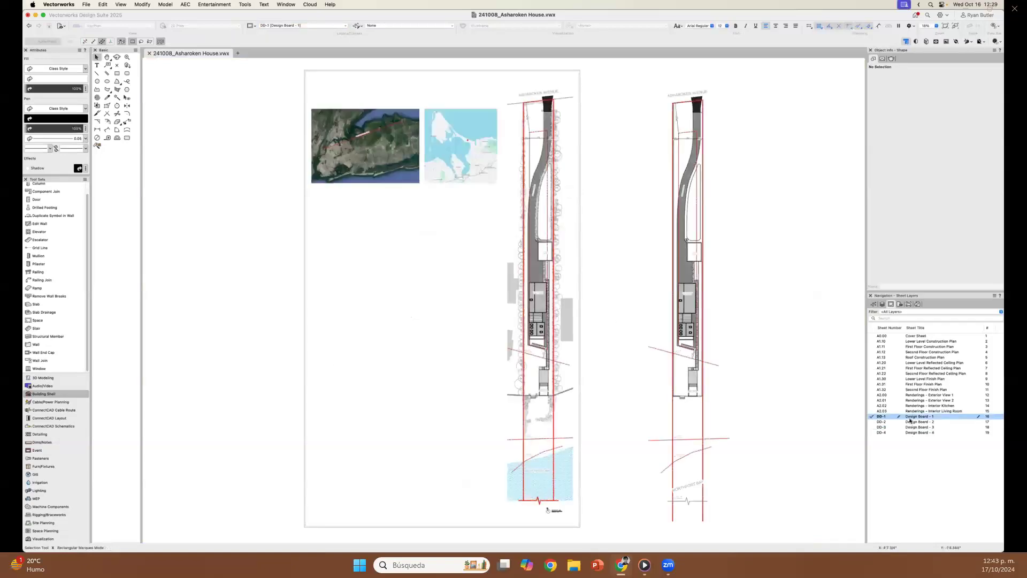
pyautogui.click(873, 306)
pyautogui.click(870, 343)
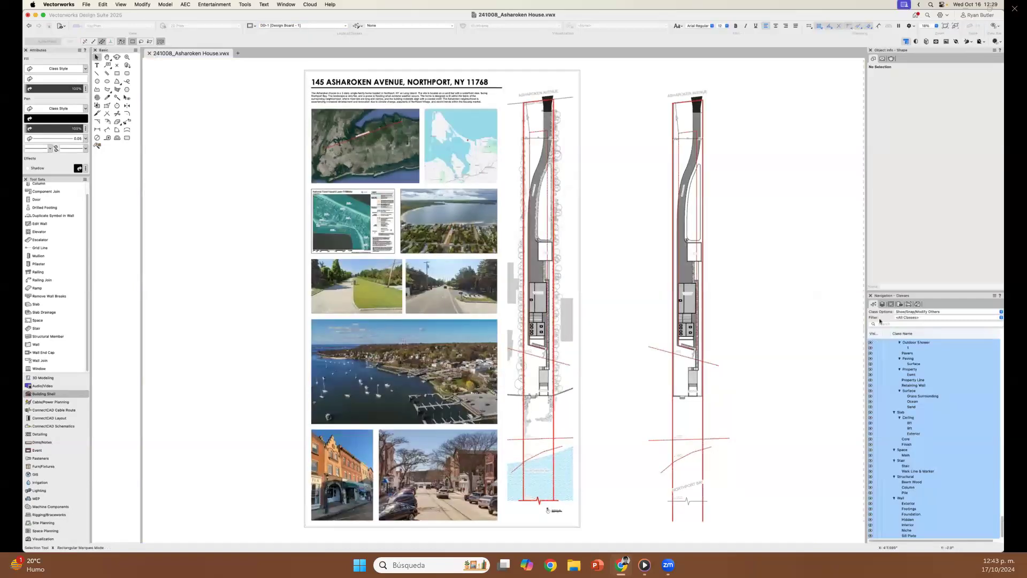
# - Review the layouts of sheet layers Design Board - 2, Design Board - 3 and Design Board - 4
pyautogui.click(891, 304)
pyautogui.doubleClick(913, 422)
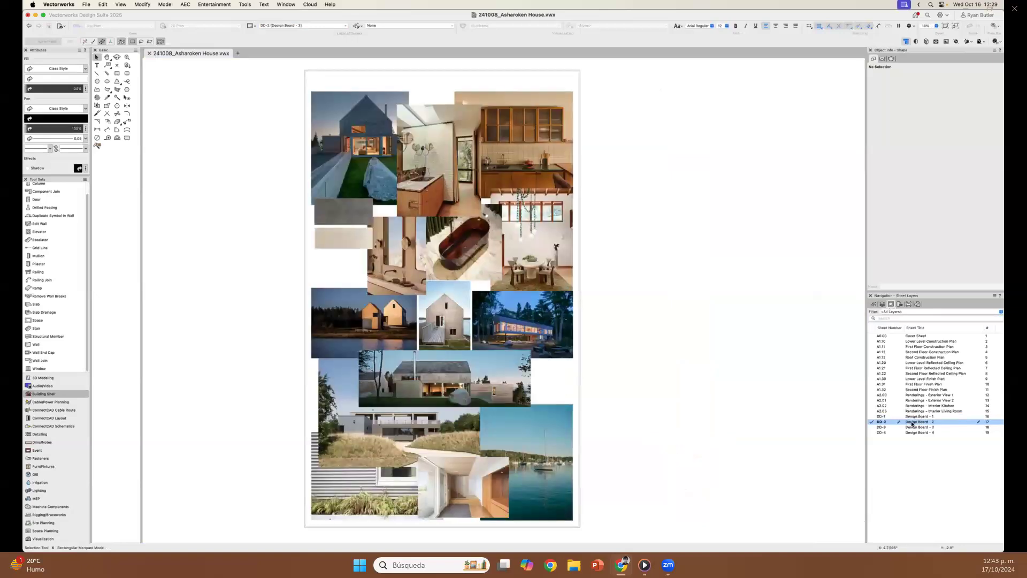
pyautogui.doubleClick(914, 428)
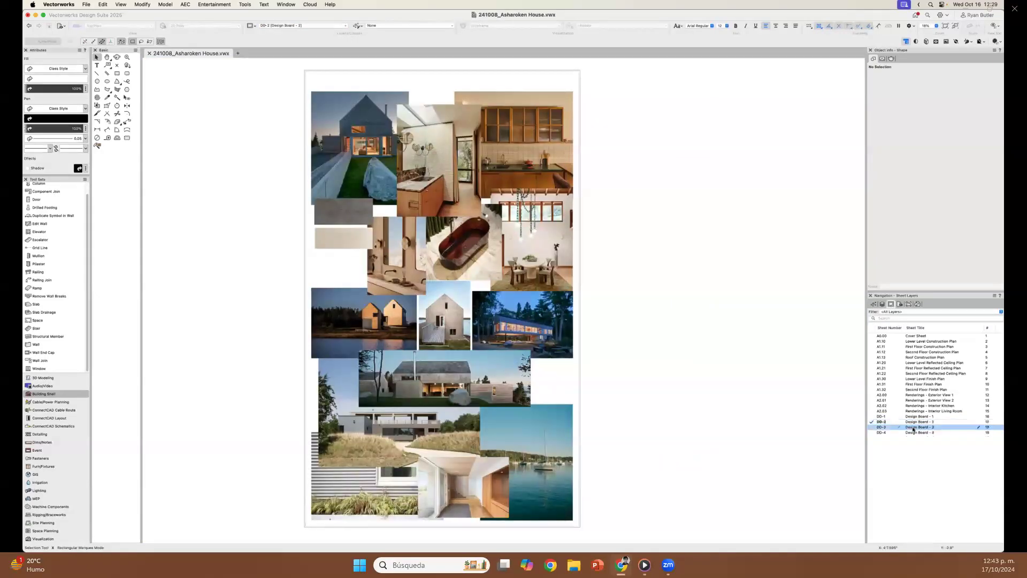
pyautogui.doubleClick(914, 433)
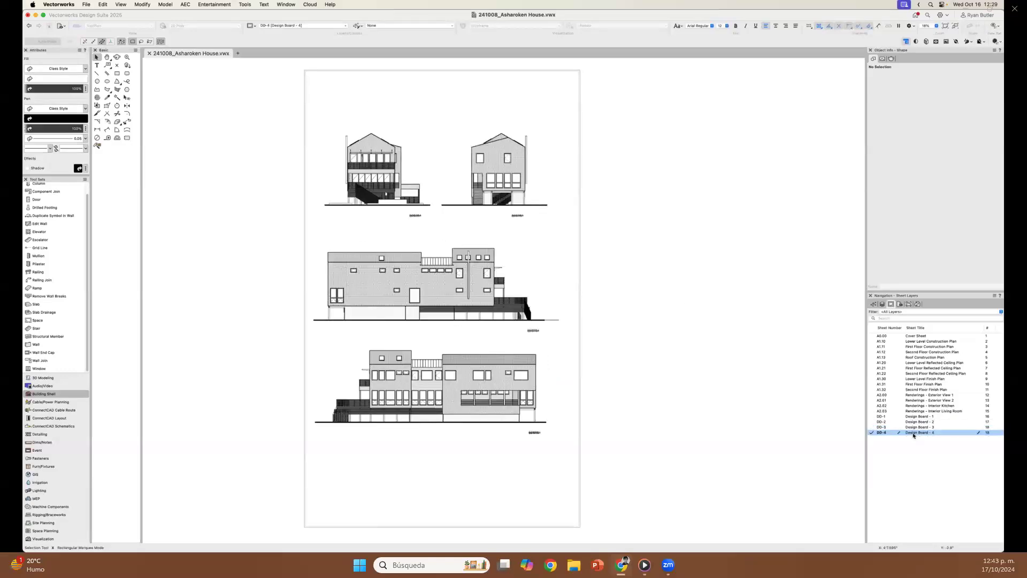
# - Return to sheet layer DD-3 [Design Board - 3] and set its printable page height to 72 inches
pyautogui.doubleClick(914, 428)
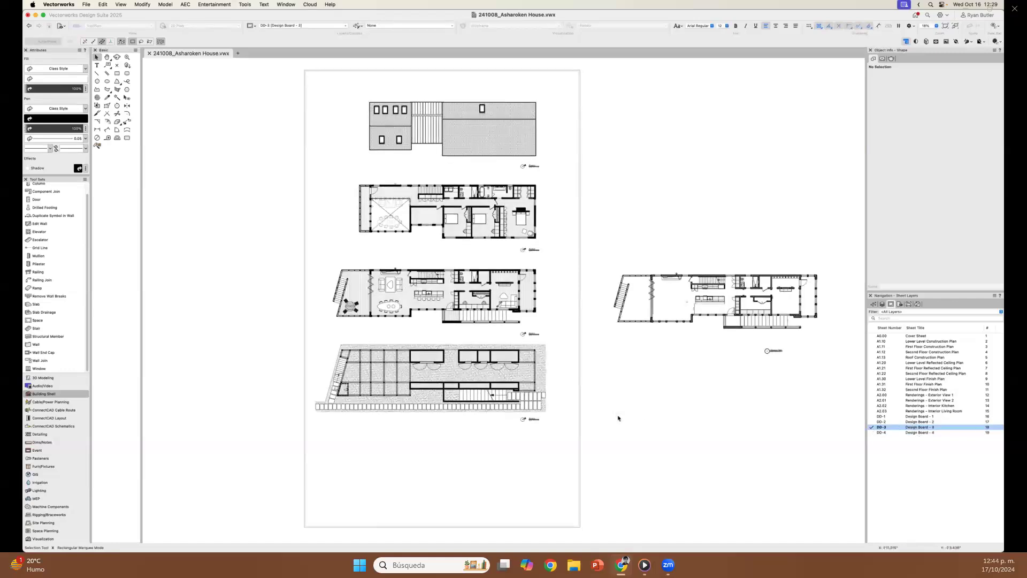
pyautogui.rightClick(904, 427)
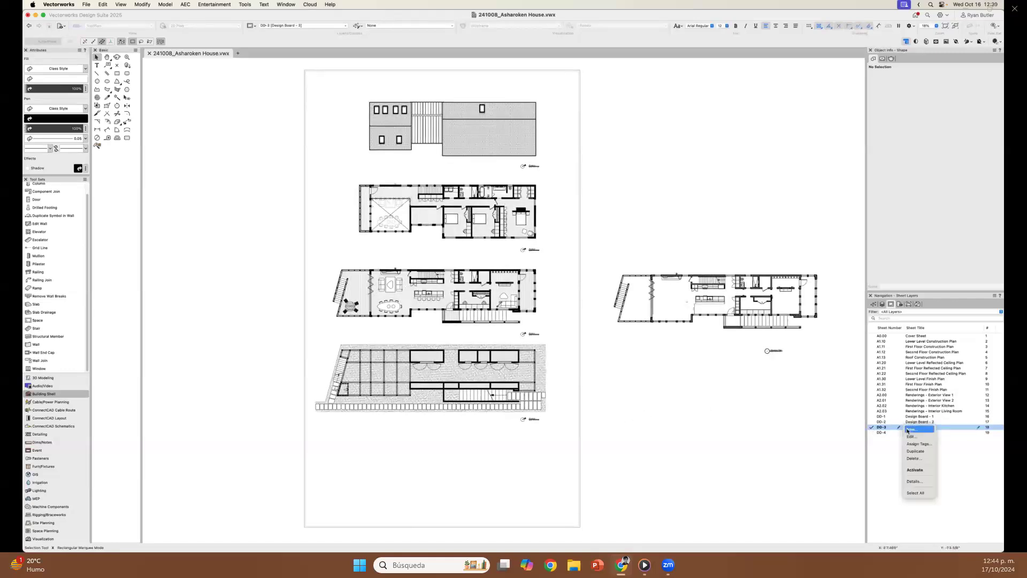
pyautogui.click(916, 436)
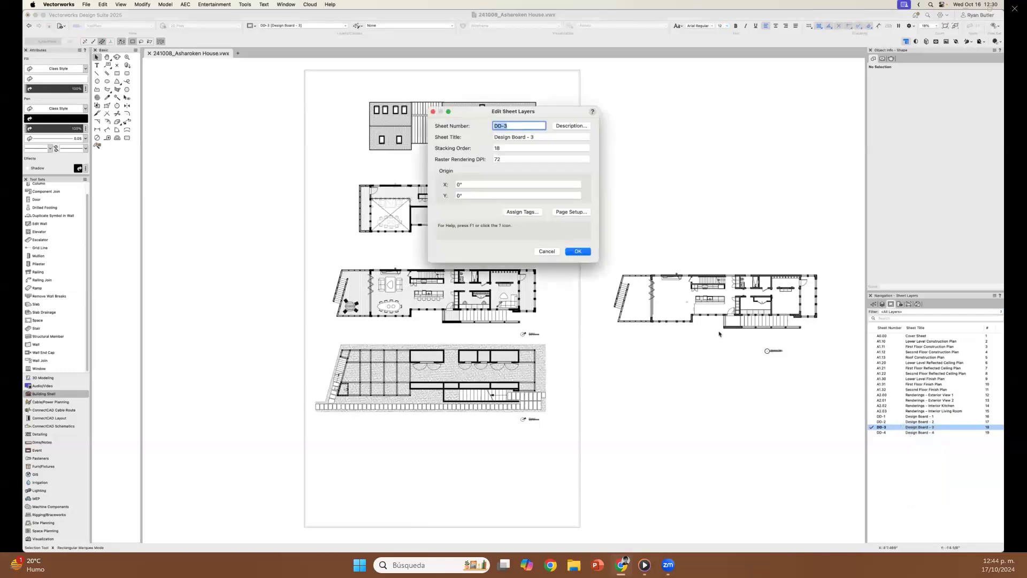
pyautogui.click(564, 212)
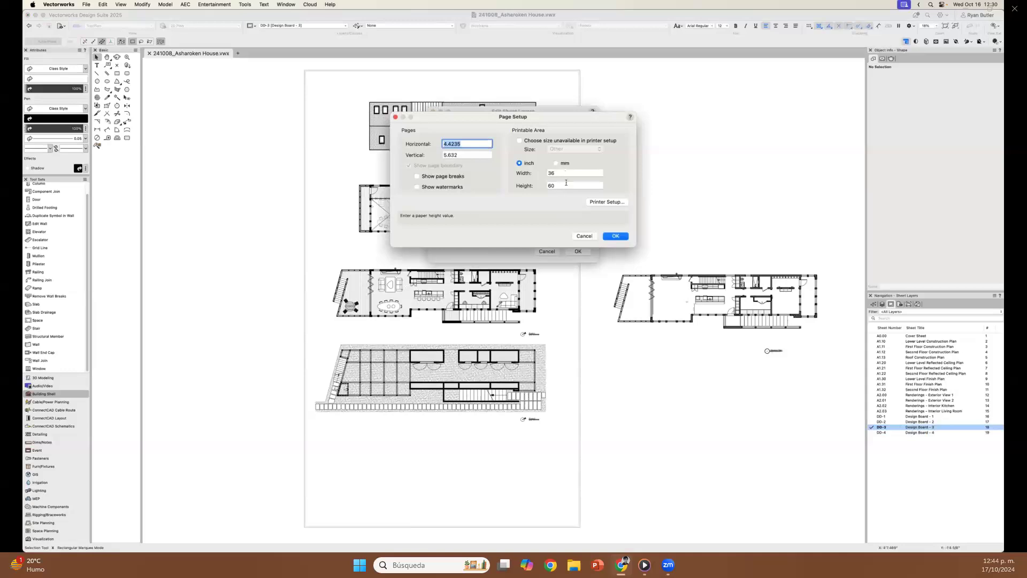
pyautogui.moveTo(565, 185); pyautogui.dragTo(528, 188)
pyautogui.write('72')
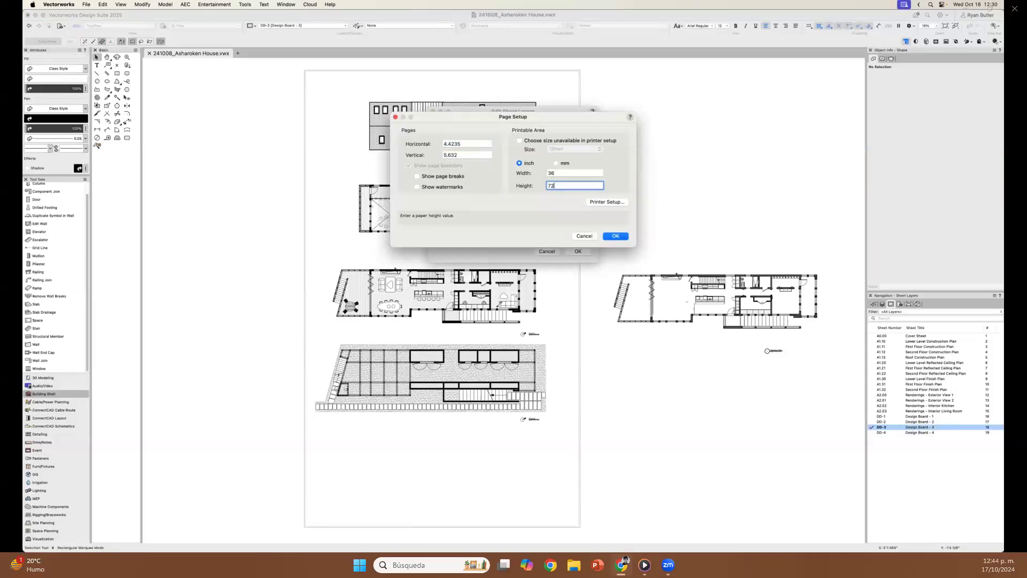
pyautogui.press('Return')
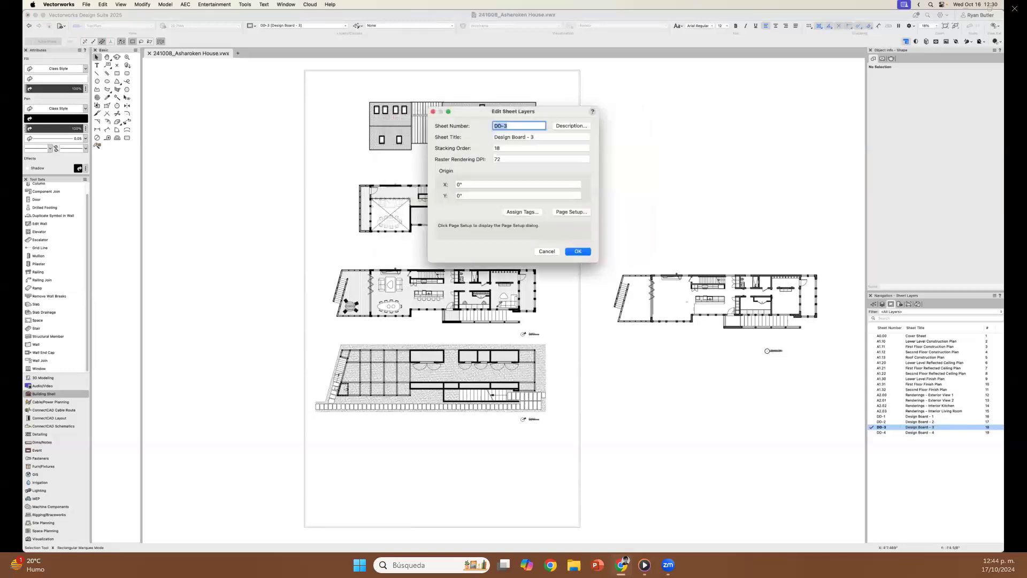
pyautogui.click(569, 251)
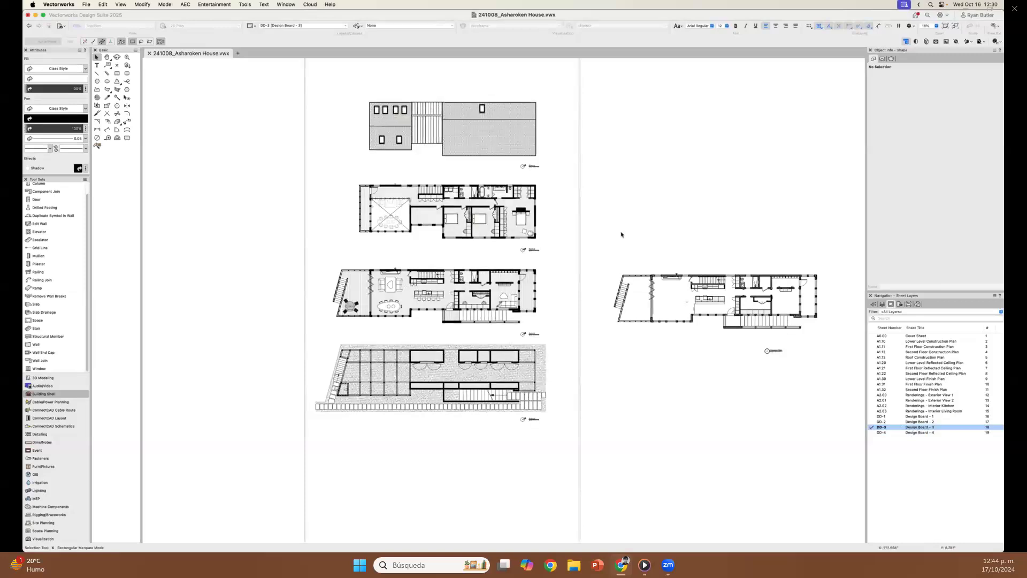
pyautogui.scroll(-3, 622, 234)
pyautogui.moveTo(596, 237); pyautogui.dragTo(558, 246, button='middle')
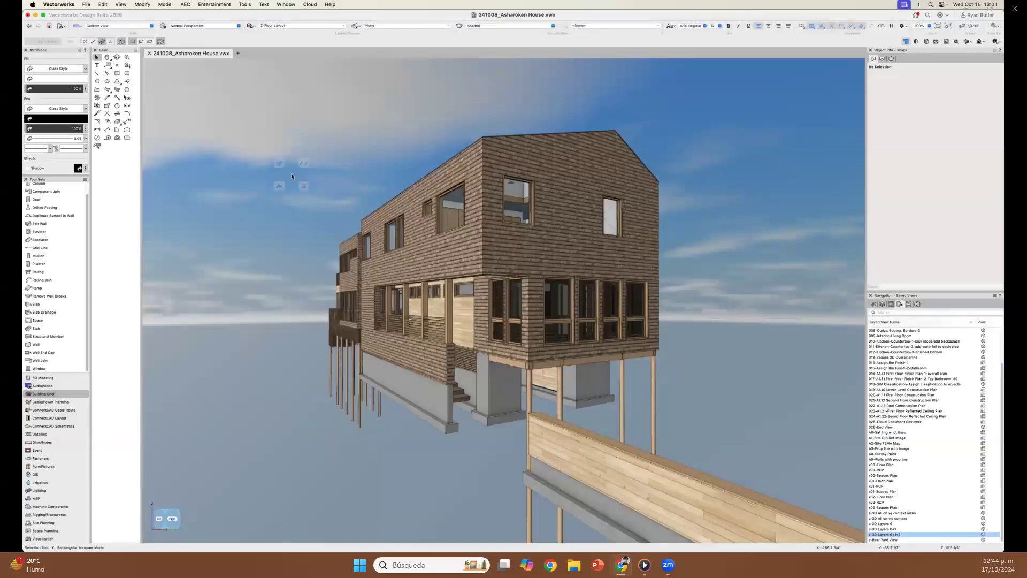
# - Open the Shaded render options and preview the house with object reflections and environment lighting switched off and back on
pyautogui.click(474, 27)
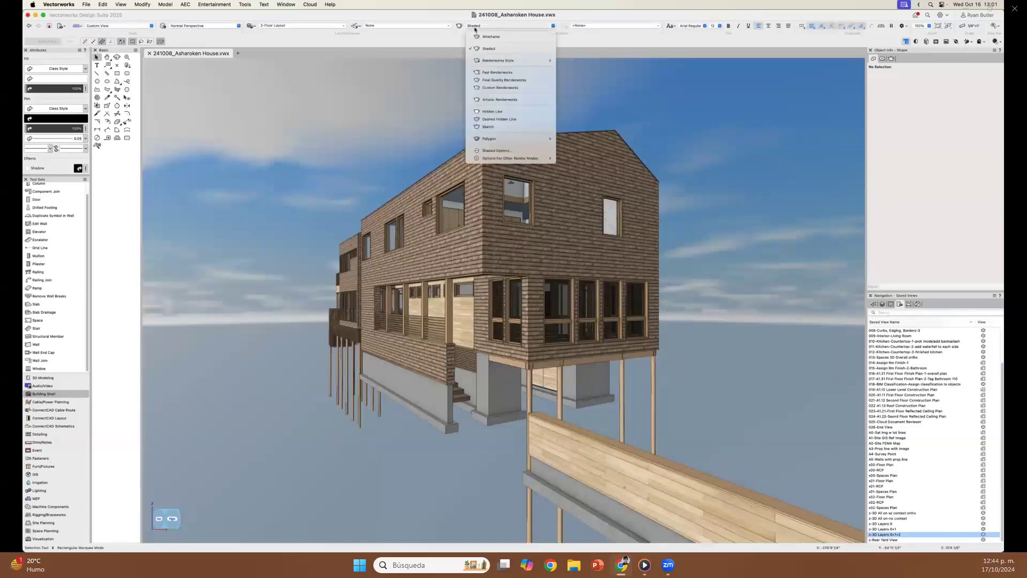
pyautogui.click(505, 151)
pyautogui.moveTo(534, 102); pyautogui.dragTo(675, 98)
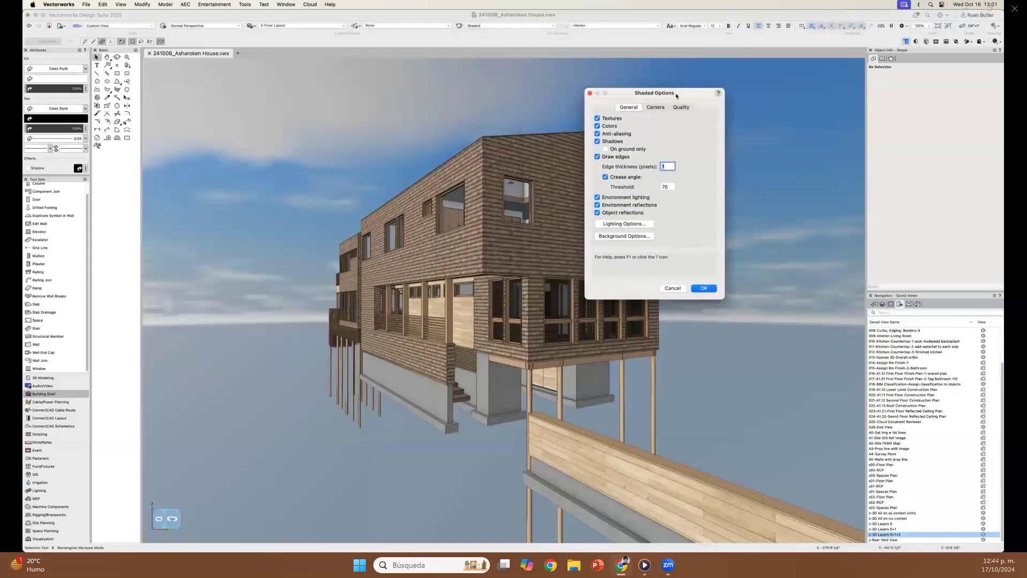
pyautogui.click(634, 213)
pyautogui.click(634, 213)
pyautogui.click(632, 197)
pyautogui.click(631, 197)
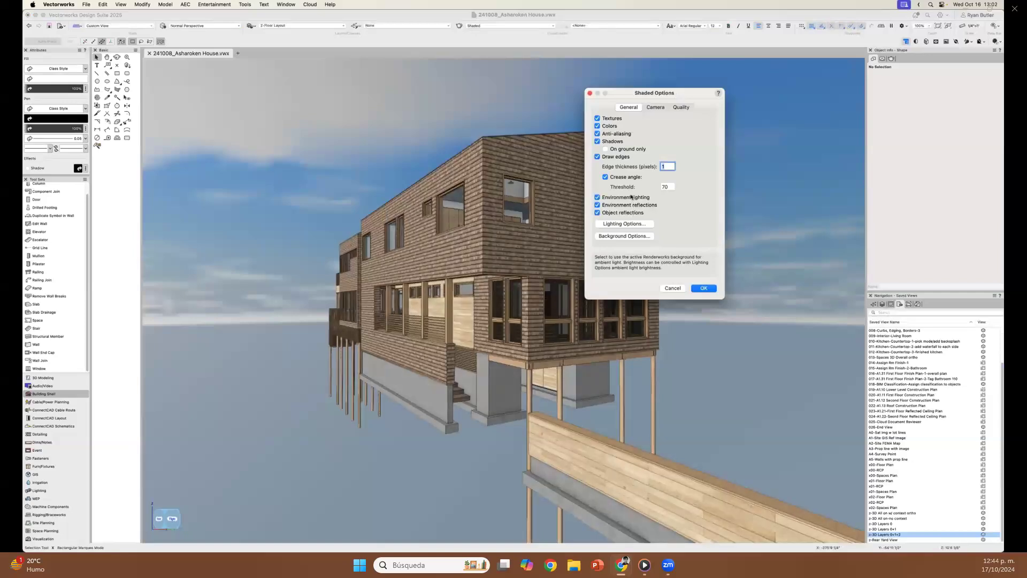
# - Preview the house without drawn edges and without textures and colors, switching each of these options back on
pyautogui.click(614, 157)
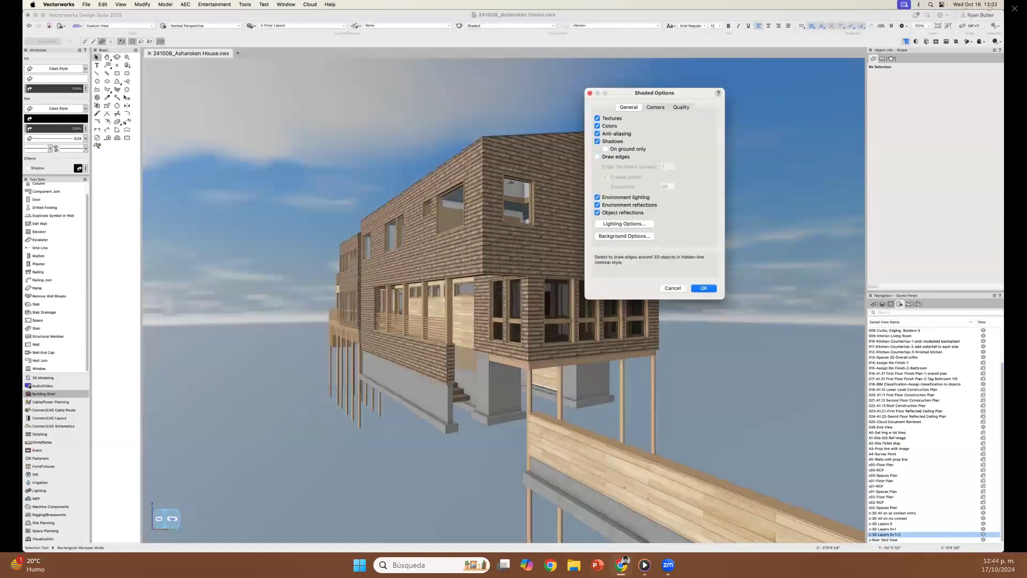
pyautogui.click(620, 158)
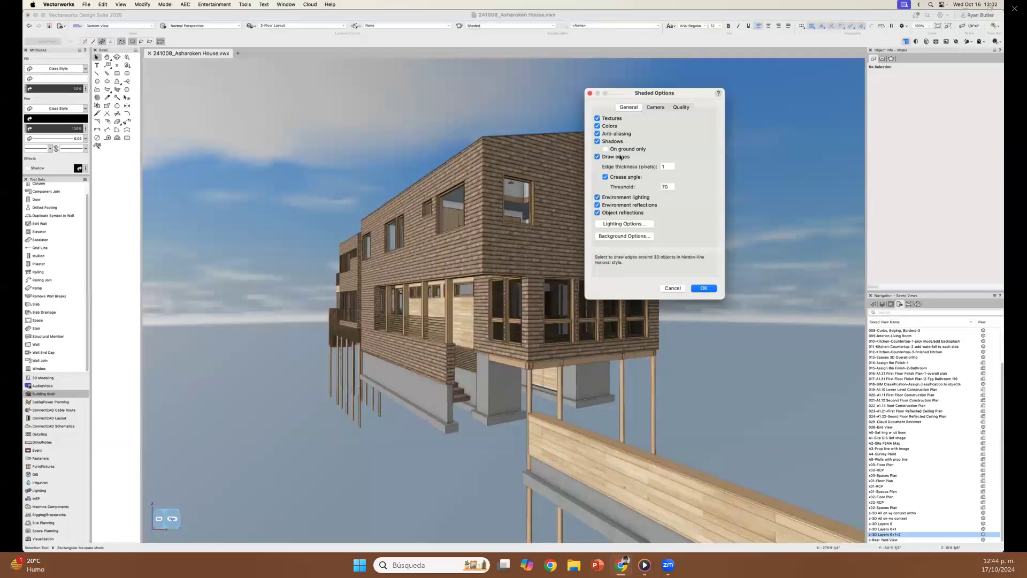
pyautogui.click(614, 119)
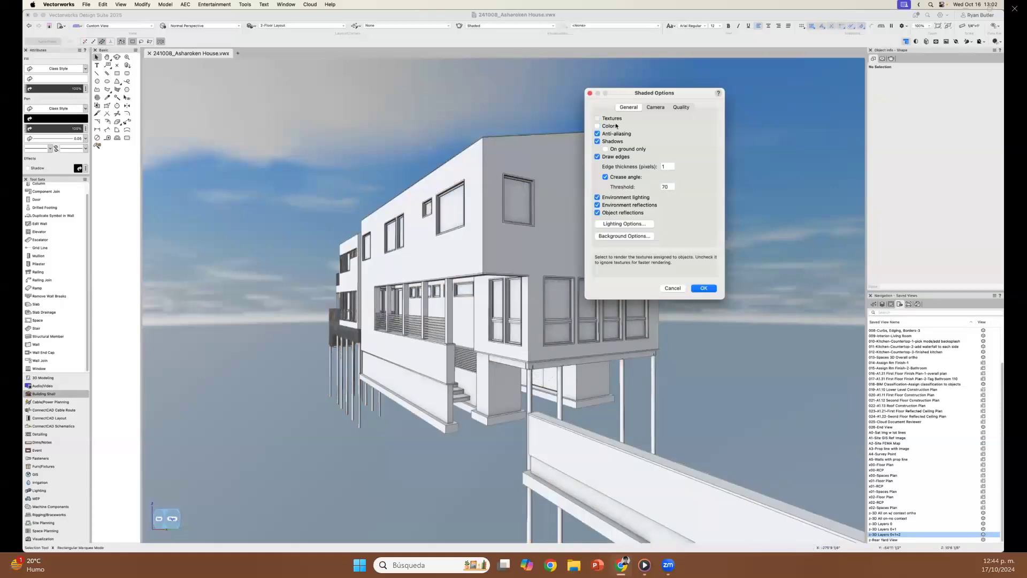
pyautogui.click(613, 120)
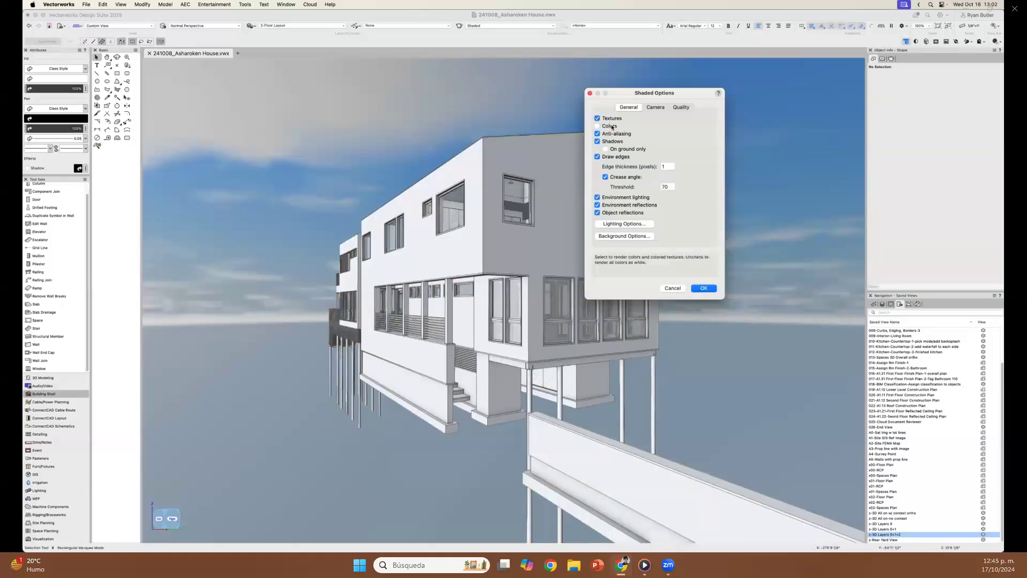
pyautogui.click(613, 128)
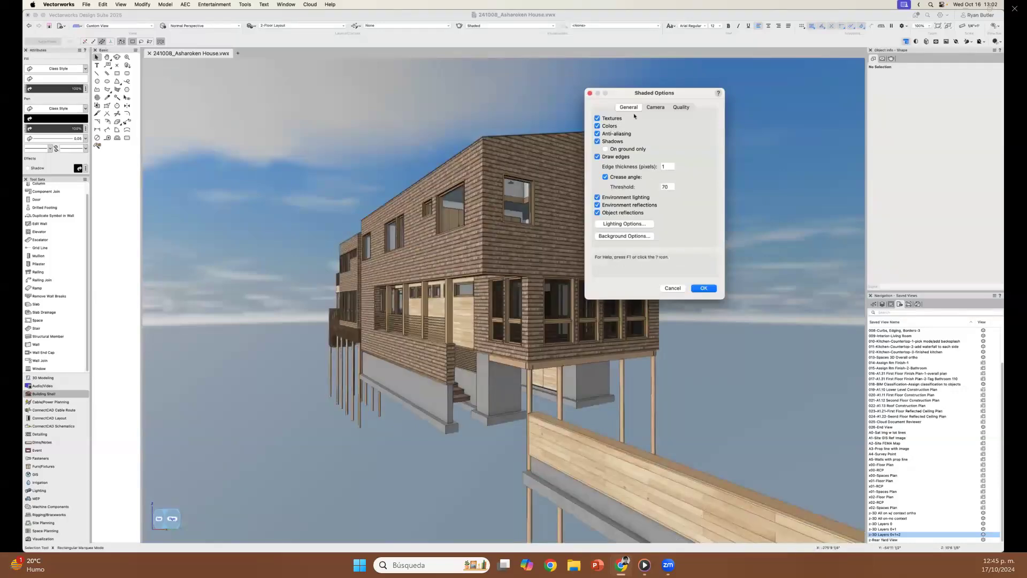
# - Enable Depth of Field for the Shaded rendering and set its focus distance by picking a point on the house's front wall
pyautogui.click(656, 108)
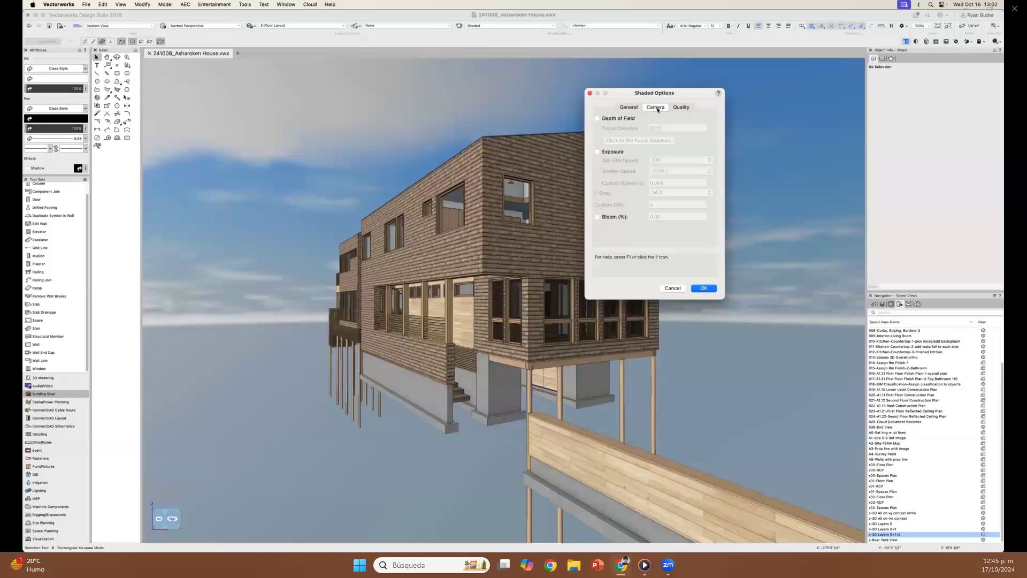
pyautogui.click(632, 119)
pyautogui.moveTo(655, 92); pyautogui.dragTo(726, 92)
pyautogui.click(712, 142)
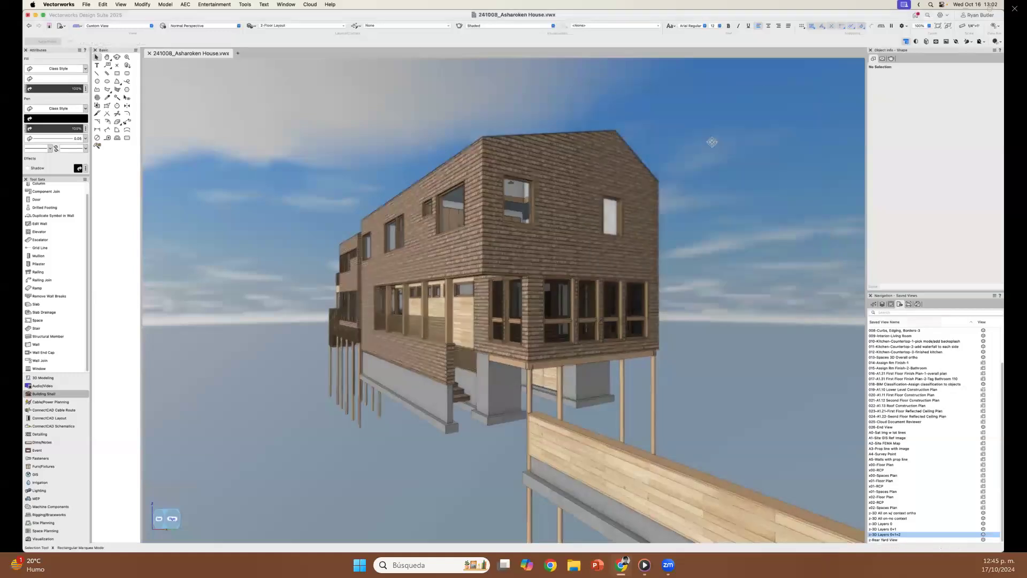
pyautogui.click(533, 246)
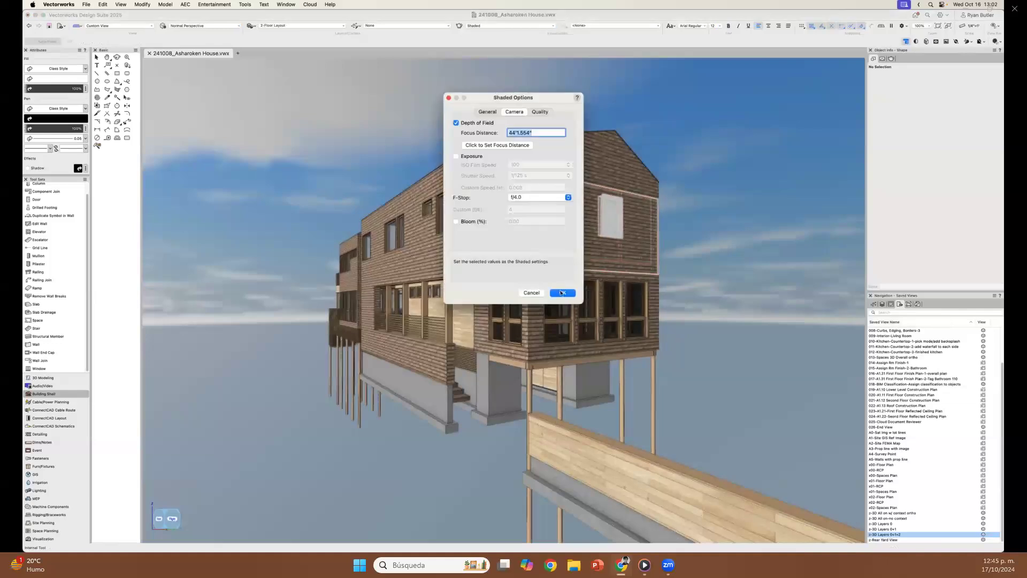
# - Enable Exposure with ISO film speed 100 and shutter speed 1/250 s, and apply the Shaded camera settings
pyautogui.moveTo(578, 98); pyautogui.dragTo(828, 94)
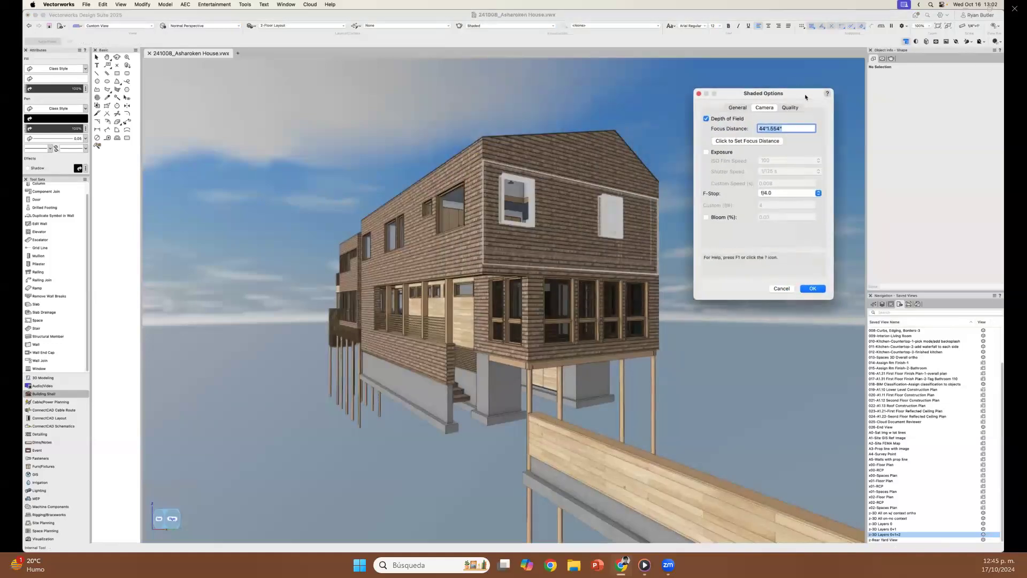
pyautogui.click(723, 153)
pyautogui.click(773, 161)
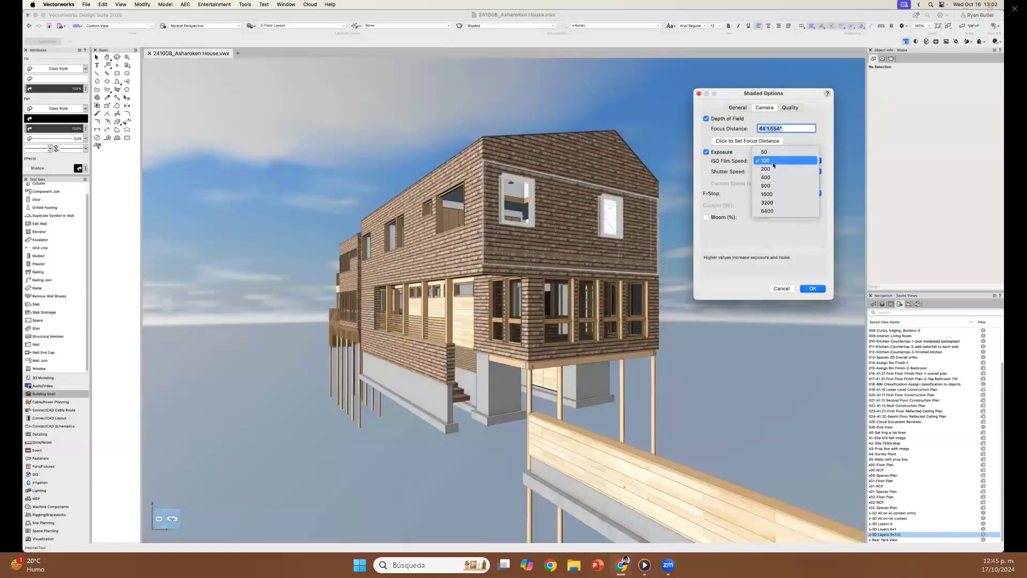
pyautogui.click(773, 170)
pyautogui.click(774, 160)
pyautogui.click(774, 152)
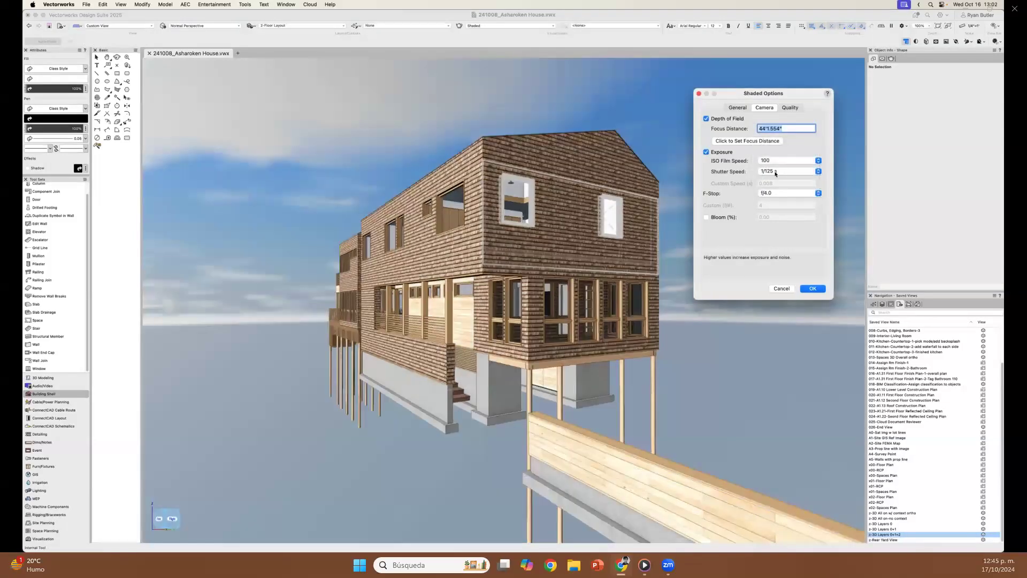
pyautogui.click(776, 172)
pyautogui.click(779, 178)
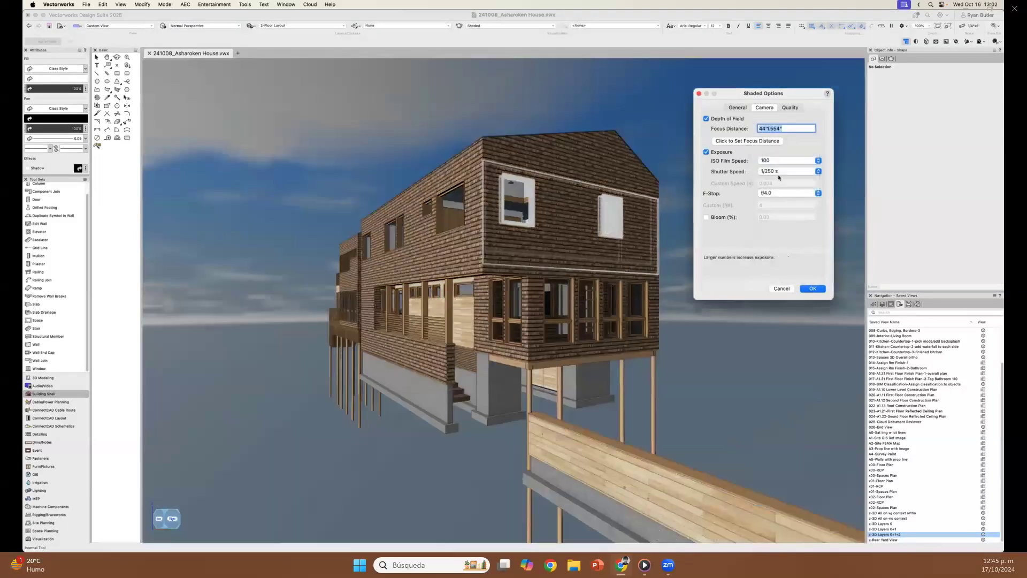
pyautogui.click(807, 290)
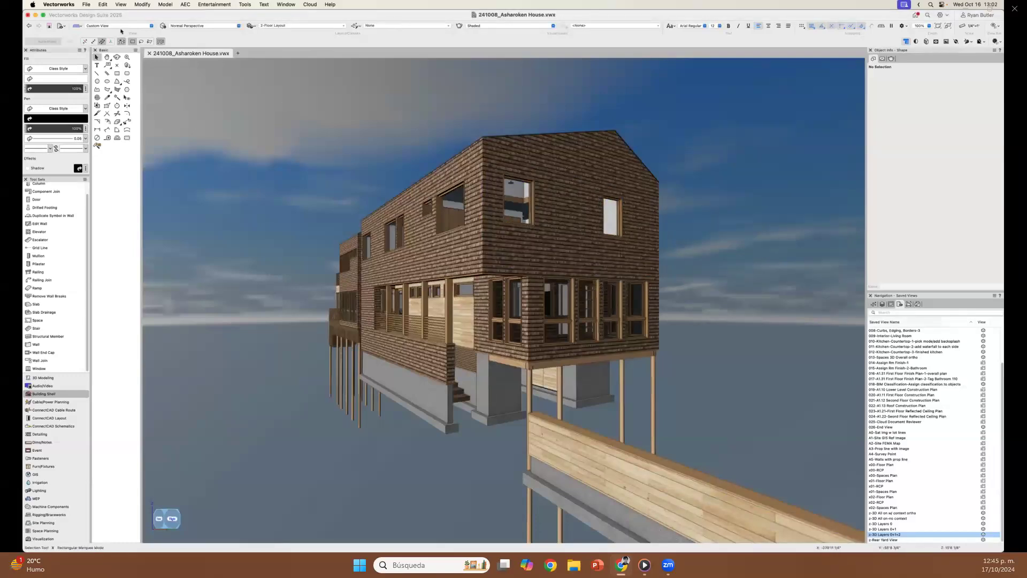
# - Create a Shaded perspective viewport of the house on sheet layer DD-3 and place it in the empty area above the neighbouring floor plan
pyautogui.click(120, 5)
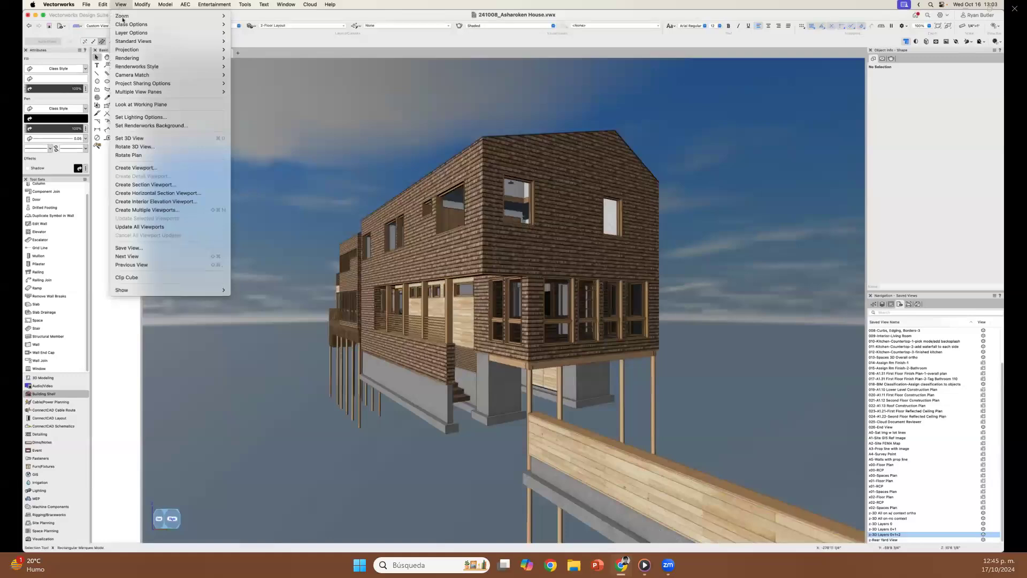
pyautogui.click(135, 167)
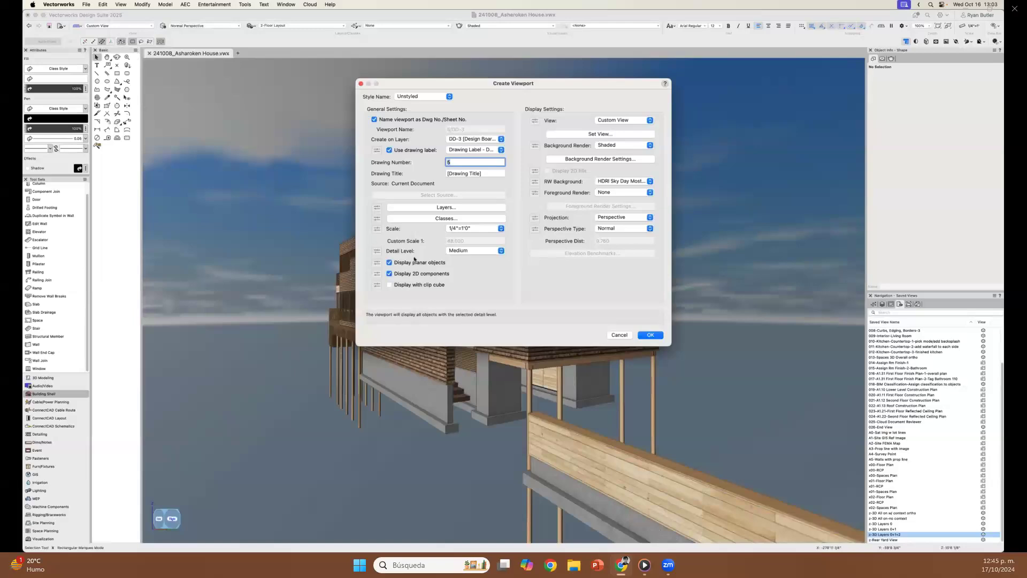
pyautogui.click(644, 336)
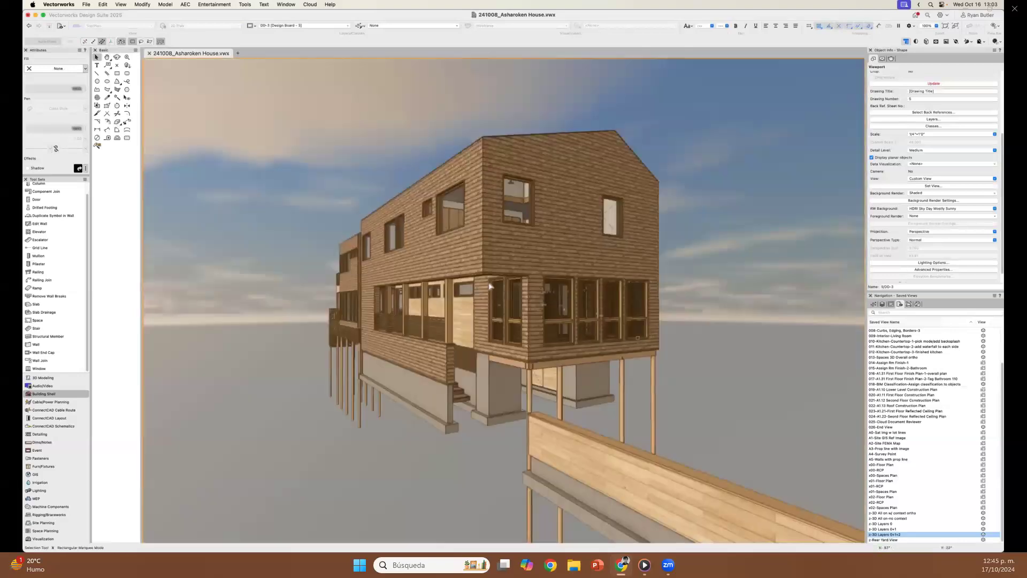
pyautogui.scroll(-5, 500, 308)
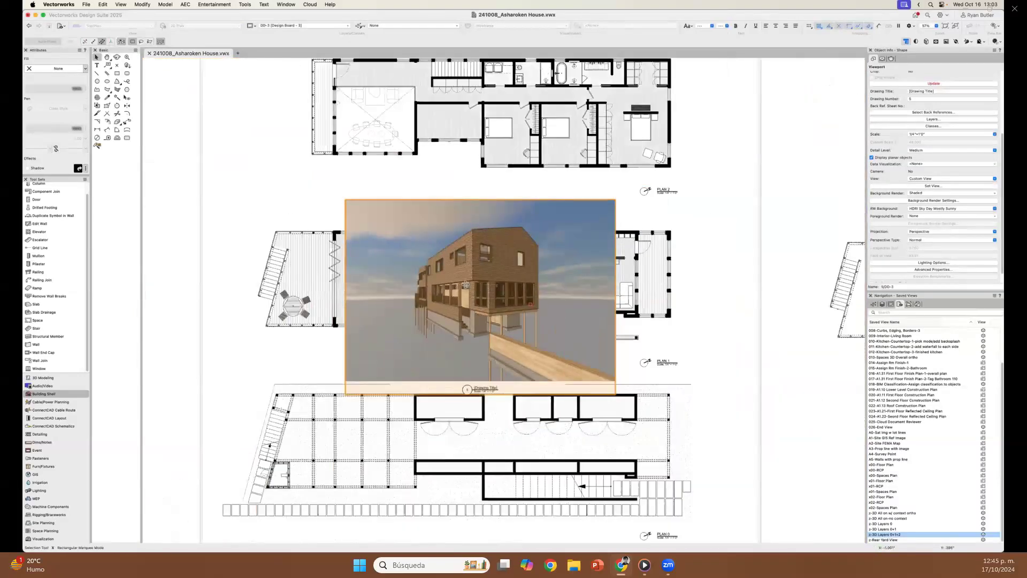
pyautogui.moveTo(497, 271); pyautogui.dragTo(759, 156)
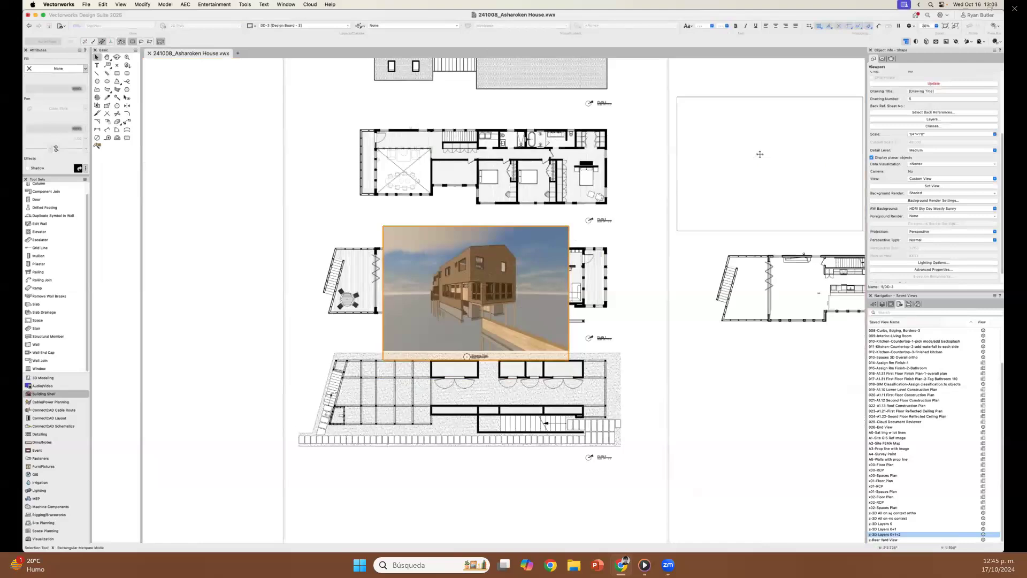
pyautogui.moveTo(701, 163); pyautogui.dragTo(453, 221, button='middle')
pyautogui.scroll(5, 470, 216)
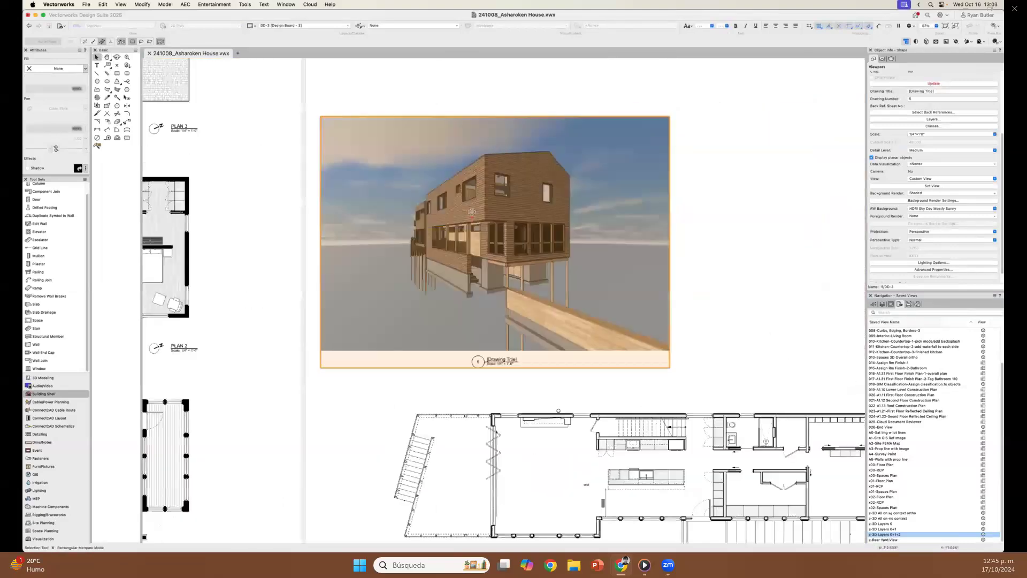
pyautogui.click(764, 146)
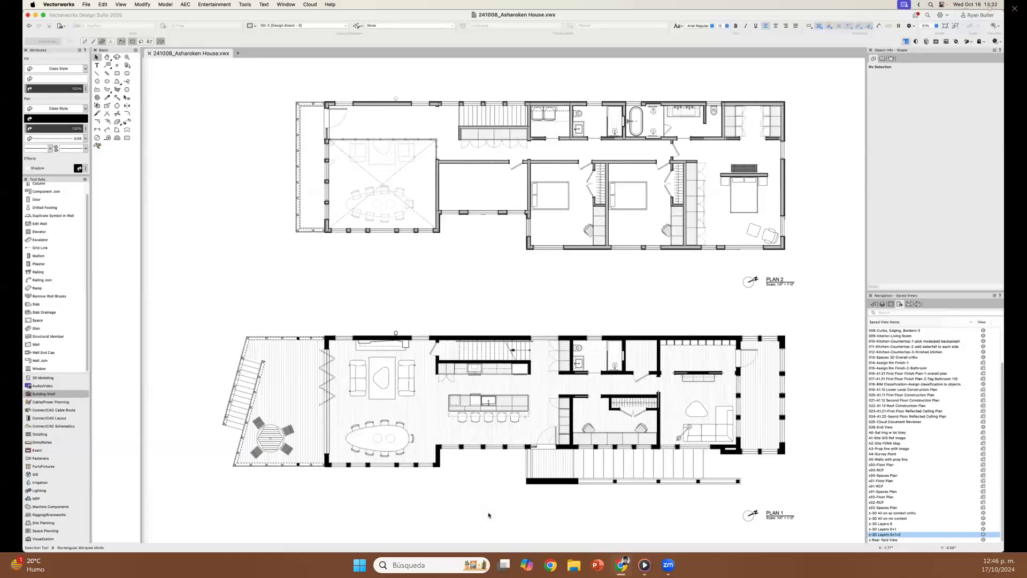
# - Turn off the Design Plan - Wall Poché/Hatch data visualization for the PLAN 1 viewport
pyautogui.moveTo(488, 515)
pyautogui.click(490, 514)
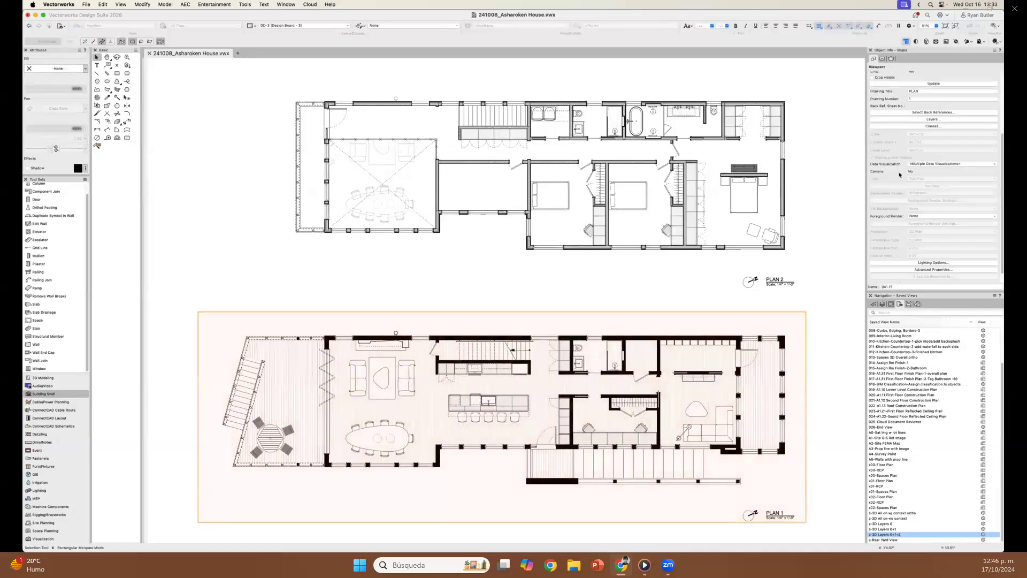
pyautogui.click(930, 165)
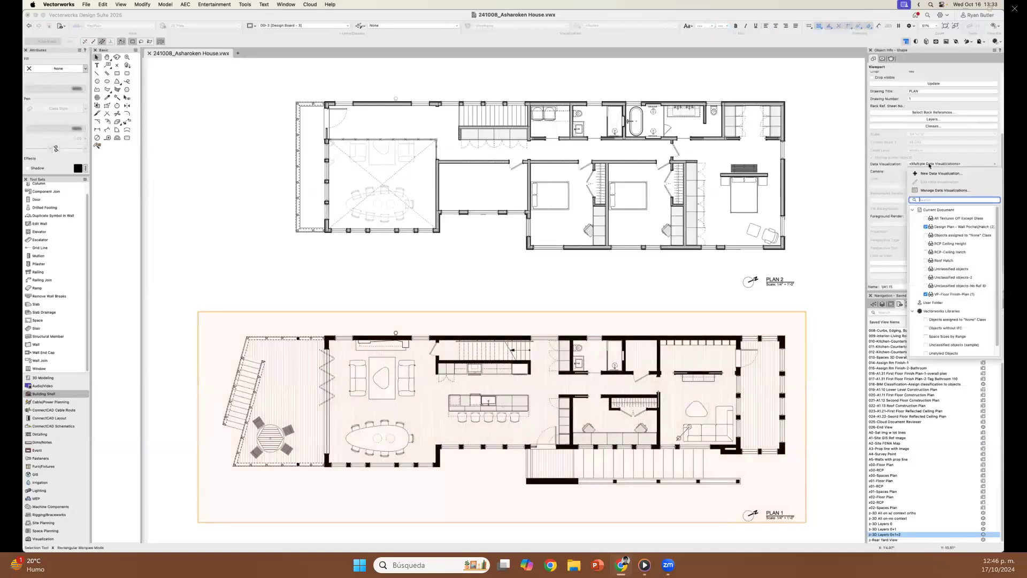
pyautogui.click(926, 226)
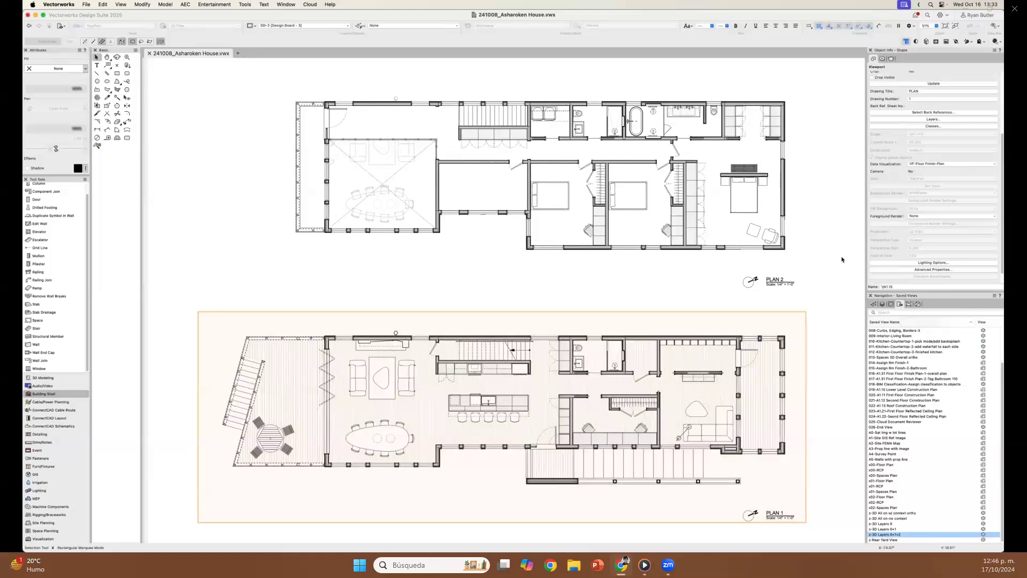
pyautogui.click(842, 260)
# - Apply the Design Plan - Wall Poché/Hatch data visualization to the PLAN 1 viewport again
pyautogui.click(739, 352)
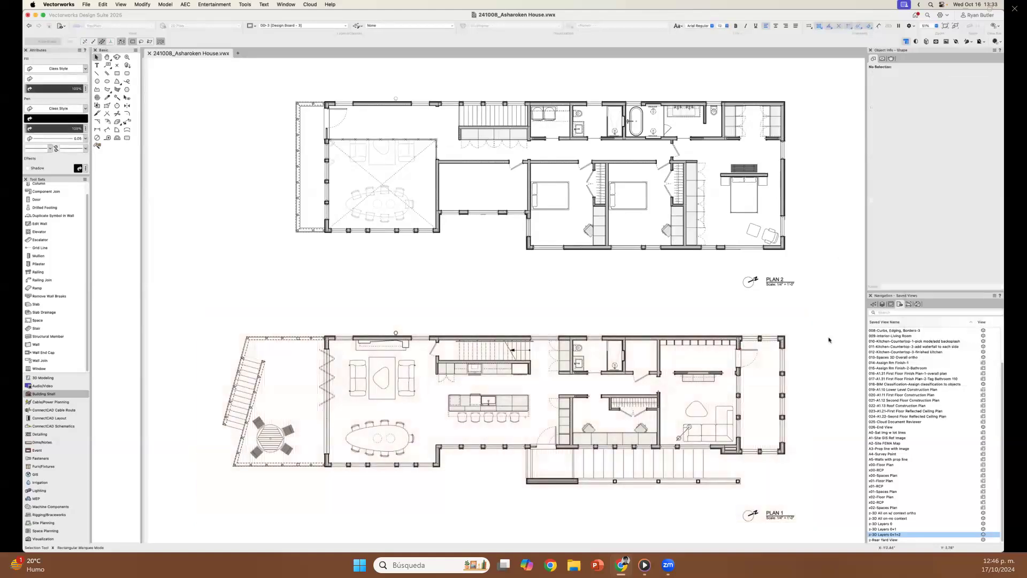
pyautogui.click(928, 164)
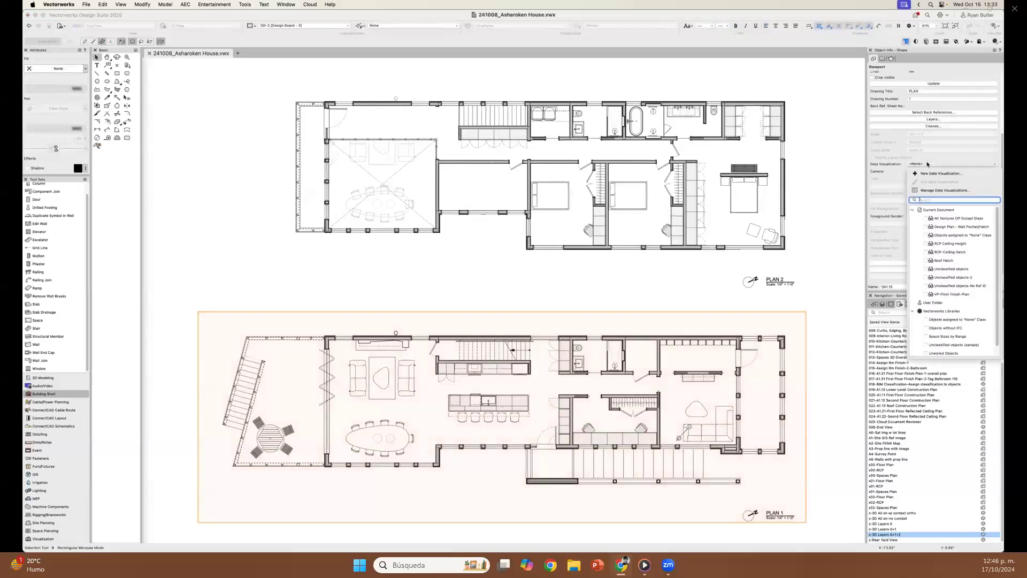
pyautogui.click(925, 228)
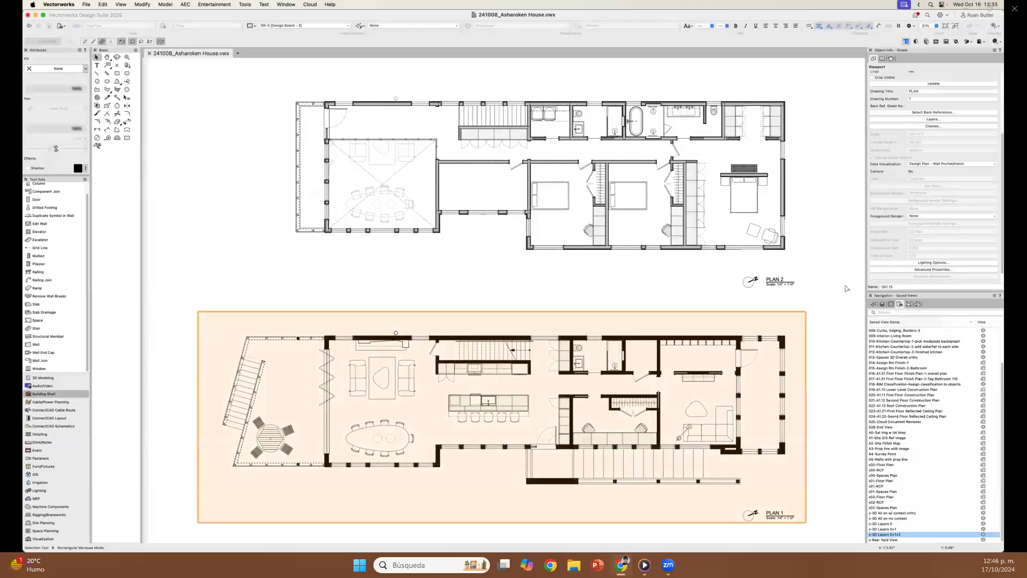
pyautogui.click(847, 289)
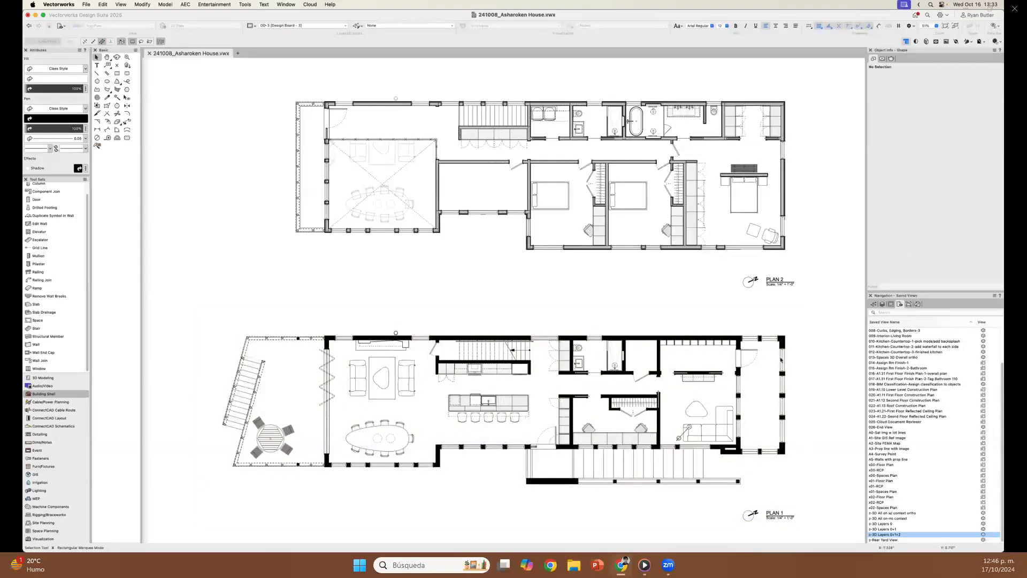
# - Examine the object criteria of the Design Plan - Wall Poché/Hatch data visualization assigned to the PLAN 1 viewport
pyautogui.click(781, 359)
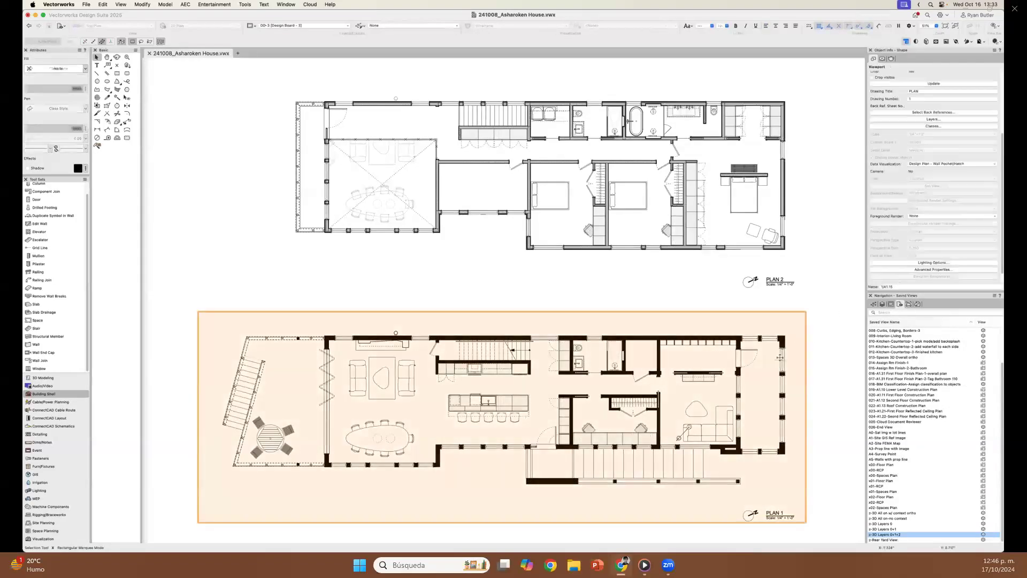
pyautogui.click(932, 165)
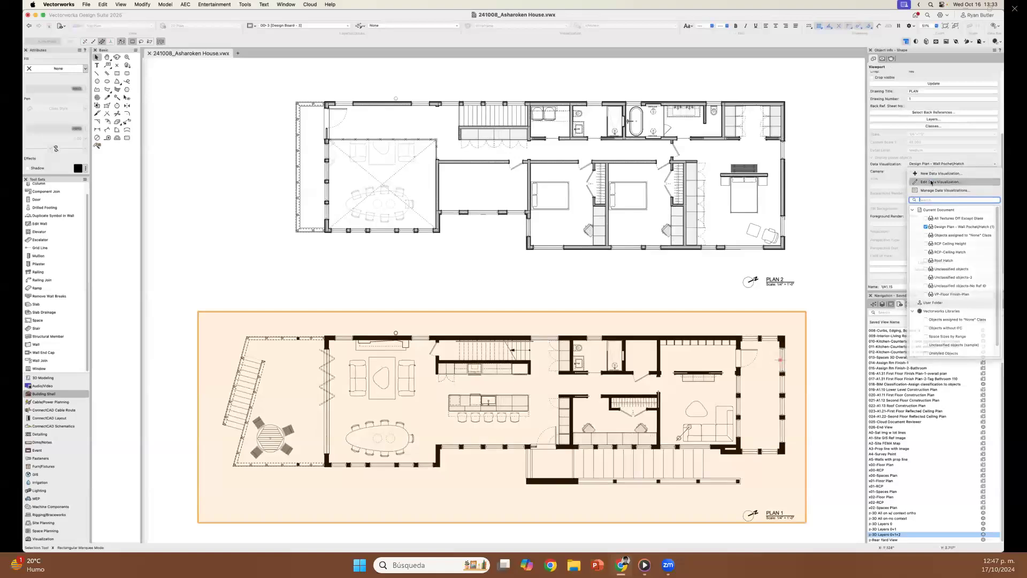
pyautogui.click(932, 183)
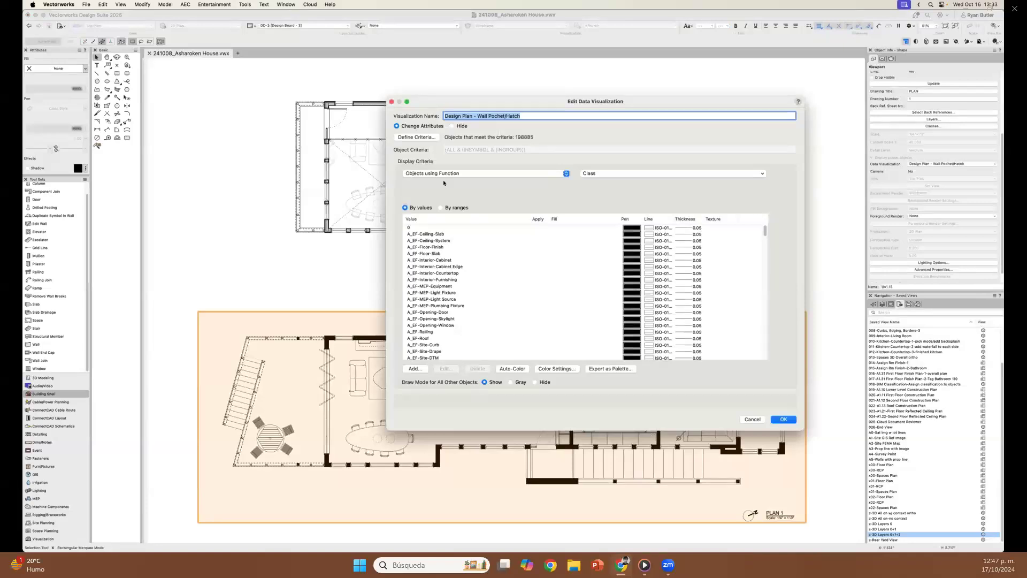
pyautogui.click(417, 138)
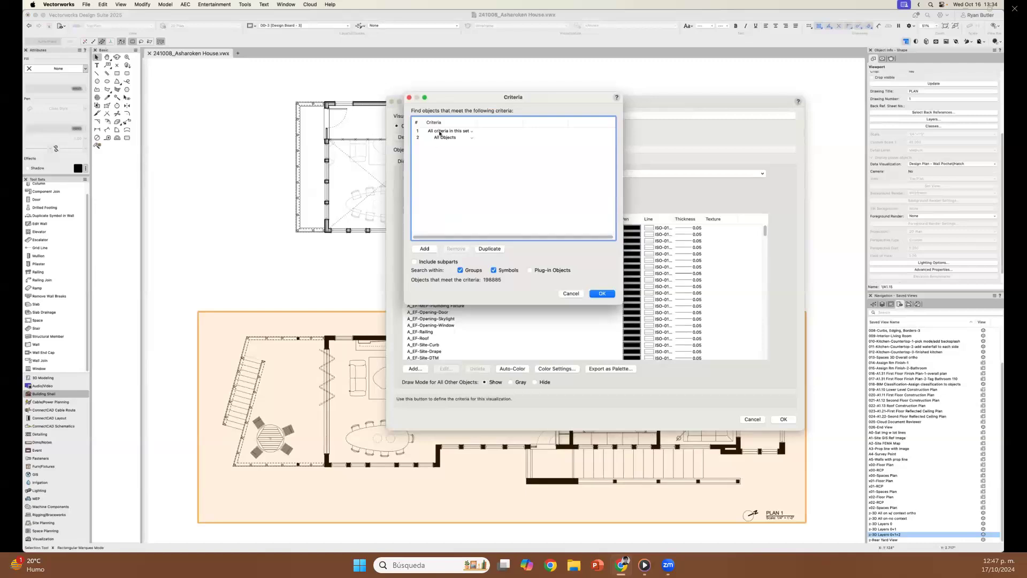
pyautogui.click(441, 131)
pyautogui.click(473, 132)
pyautogui.click(473, 137)
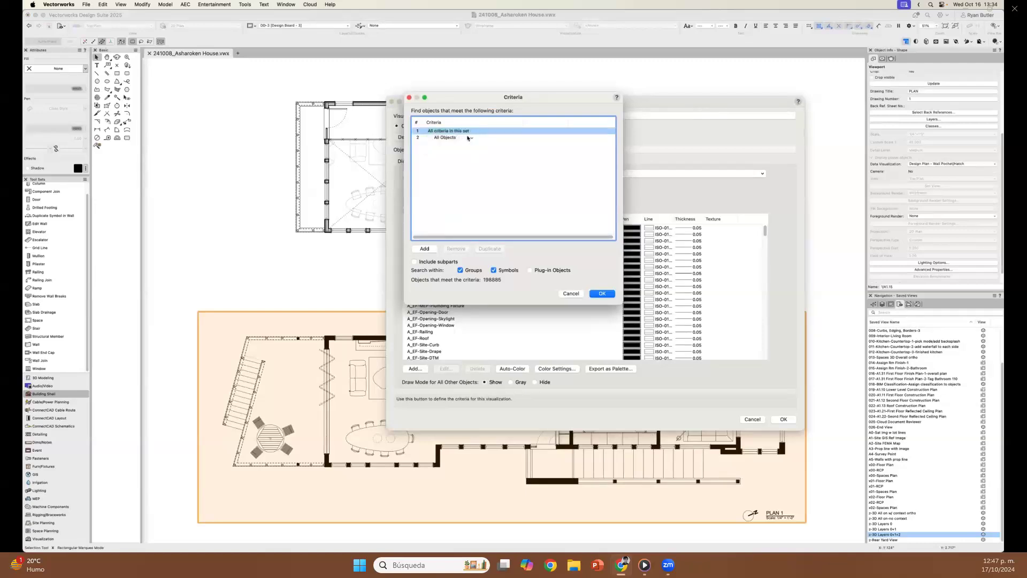
pyautogui.click(472, 139)
pyautogui.click(472, 138)
pyautogui.click(473, 139)
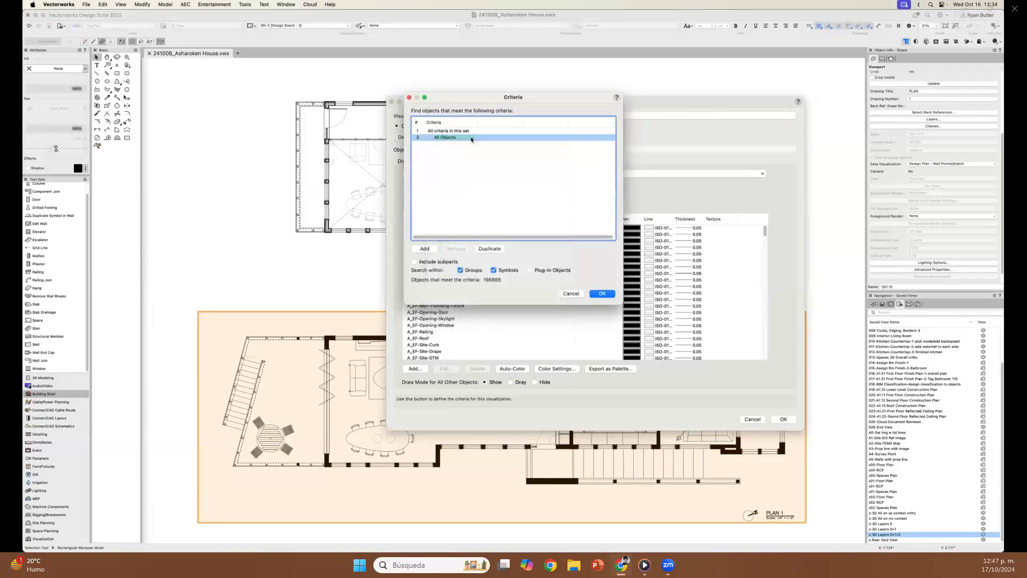
pyautogui.click(602, 293)
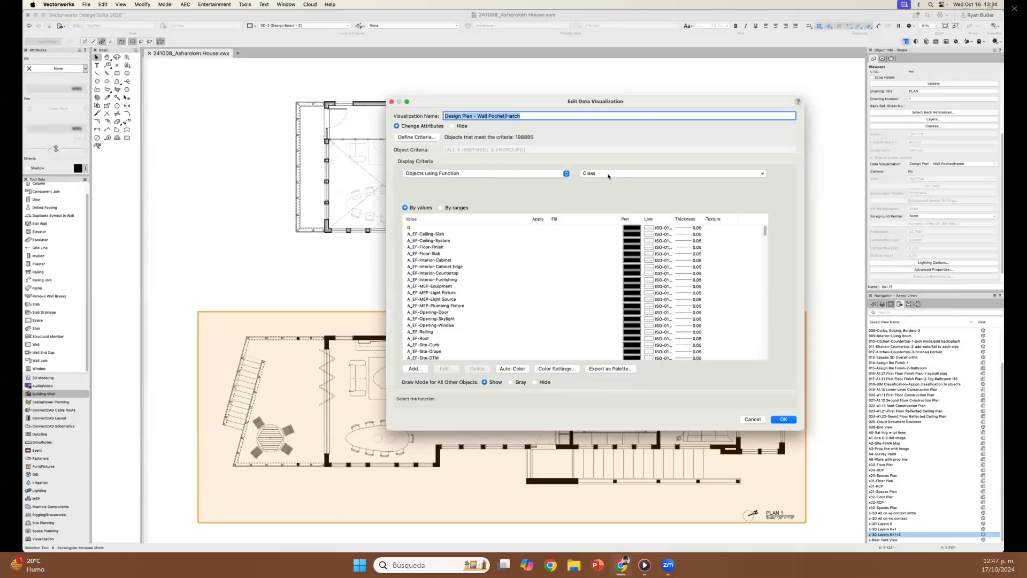
# - Review the visualization's class list and the attribute values of Component-Finish-Gypsum Board, and accept the data visualization as is
pyautogui.moveTo(766, 232); pyautogui.dragTo(772, 262)
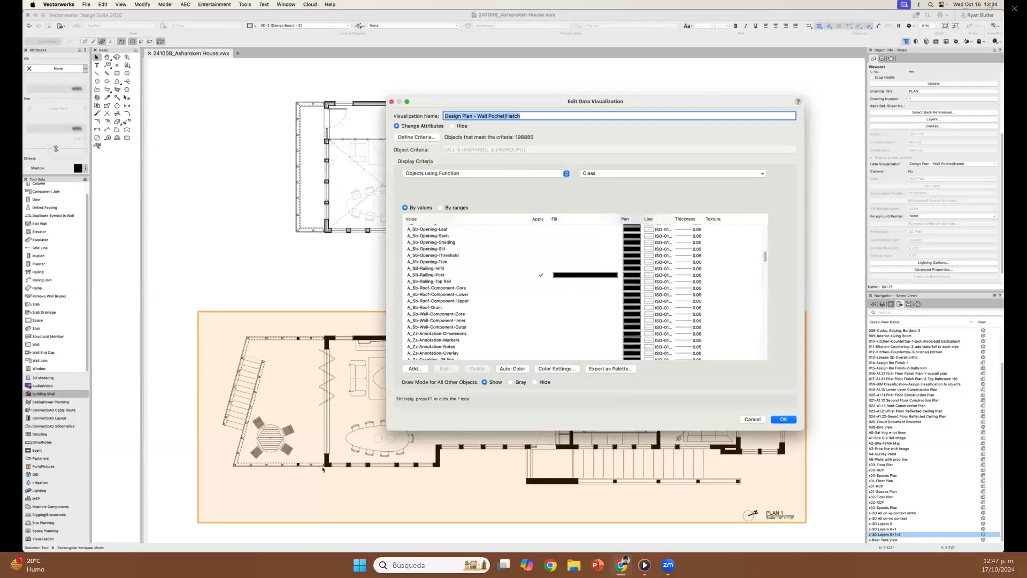
pyautogui.moveTo(766, 256); pyautogui.dragTo(762, 307)
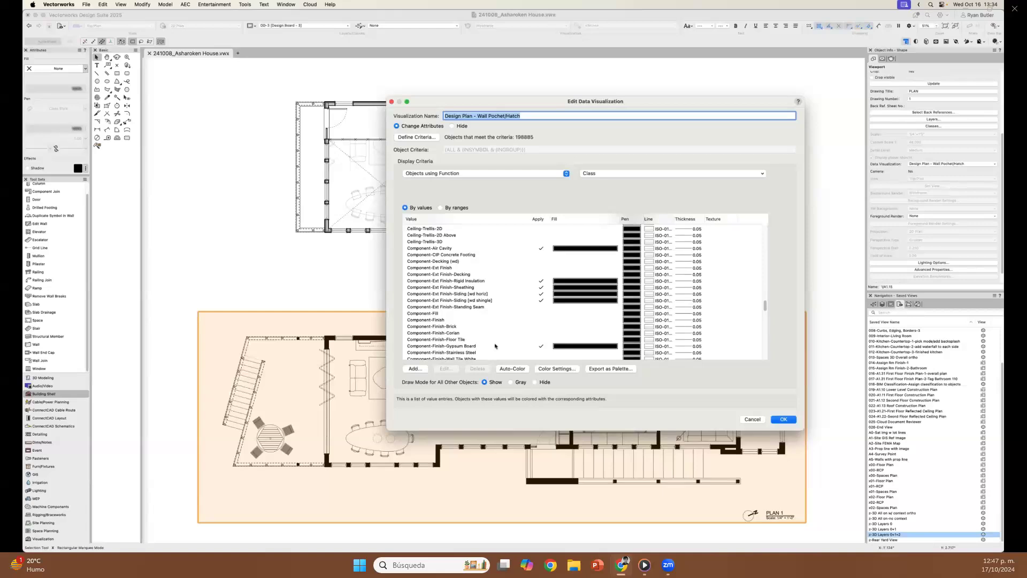
pyautogui.click(537, 348)
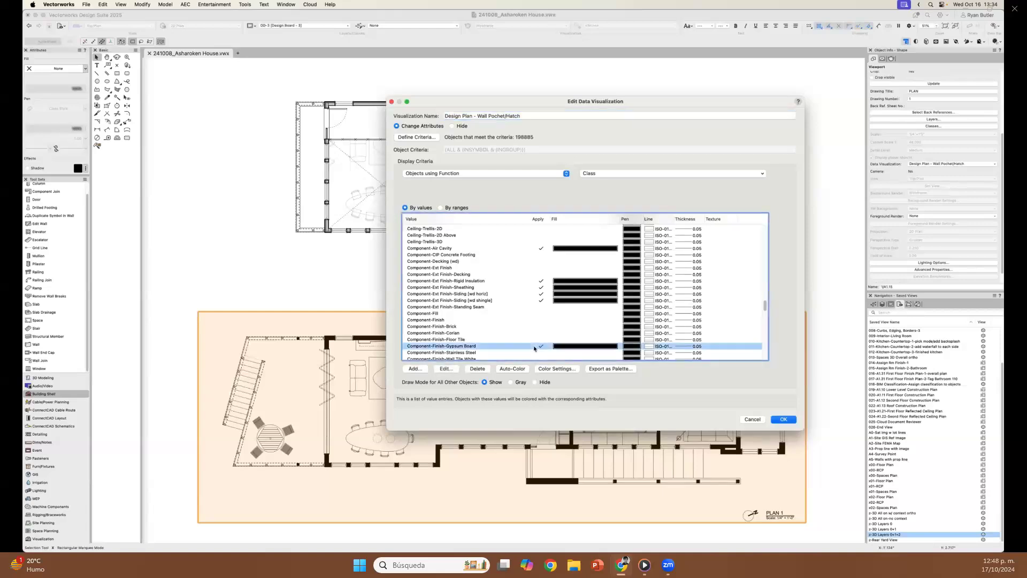
pyautogui.doubleClick(534, 348)
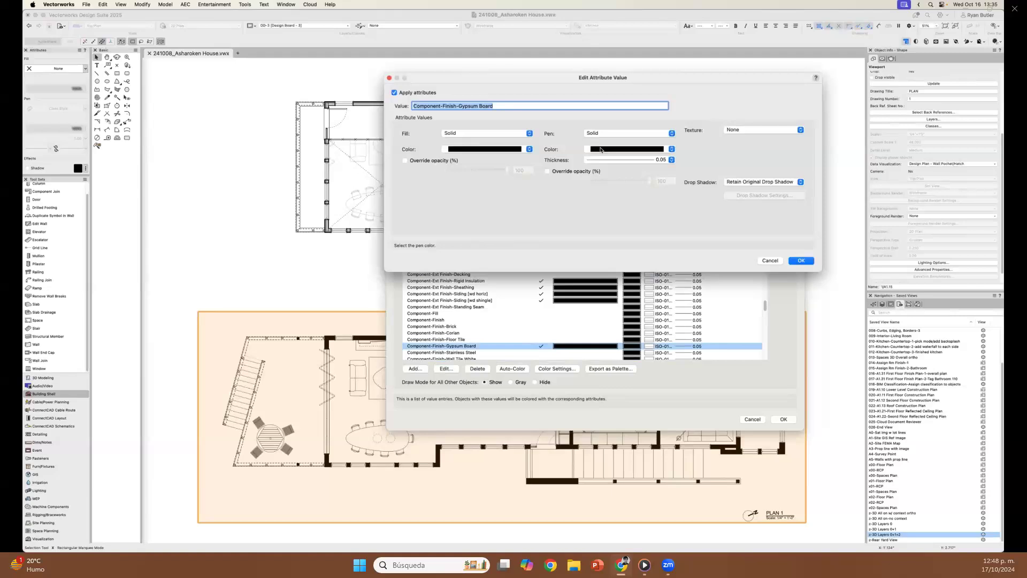
pyautogui.click(801, 260)
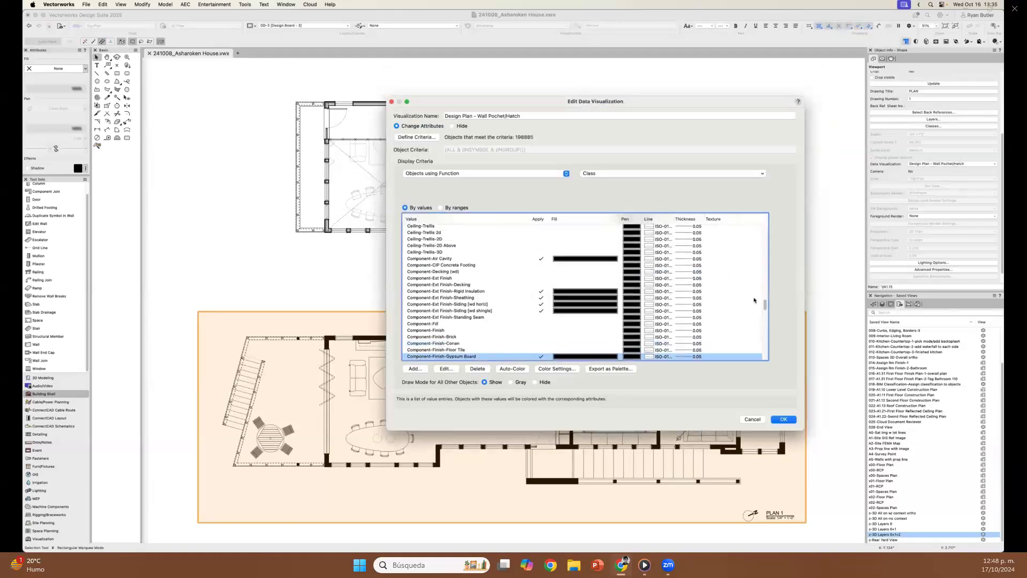
pyautogui.moveTo(765, 304); pyautogui.dragTo(767, 319)
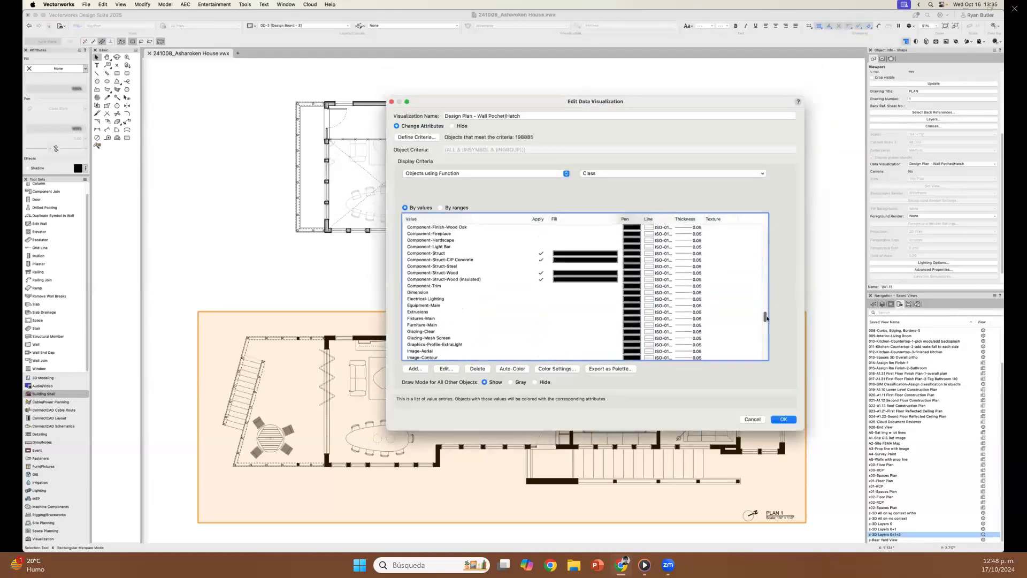
pyautogui.click(784, 419)
pyautogui.click(817, 415)
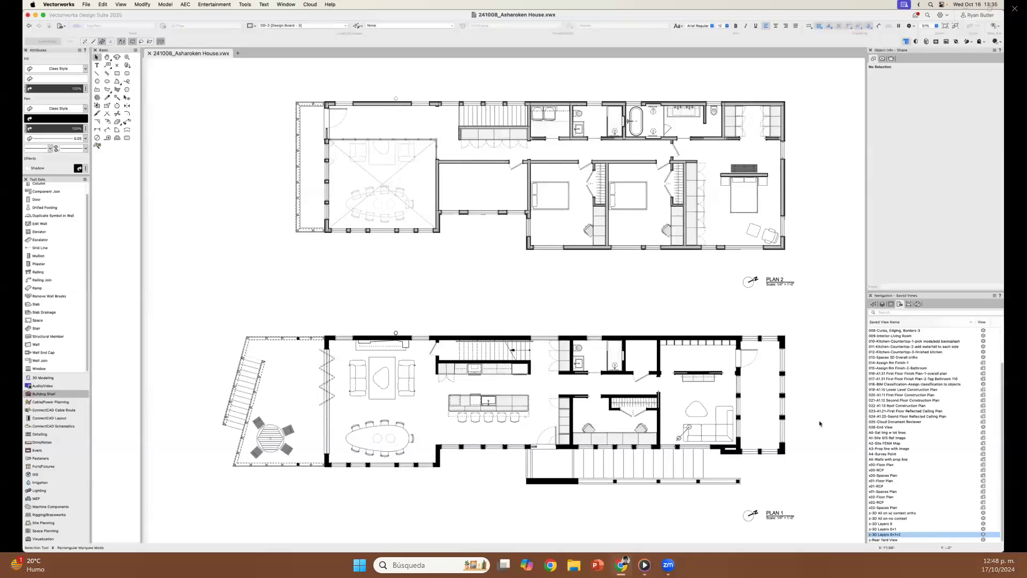
# - Examine the VP-Floor Finish-Plan data visualization of the PLAN 1 floor finish viewport, including the fill options for FF1-Tile Floor Finish
pyautogui.click(819, 424)
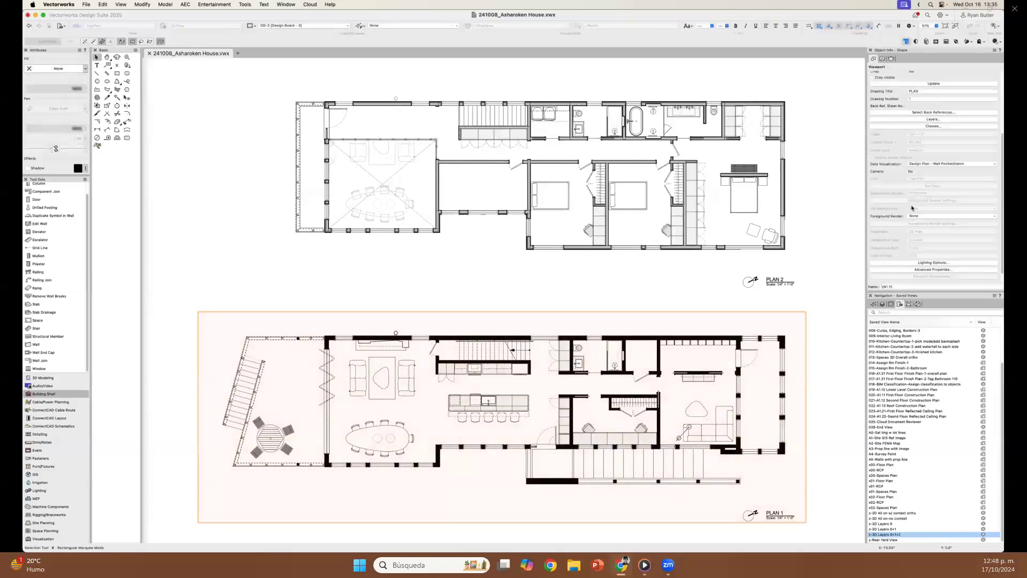
pyautogui.click(930, 163)
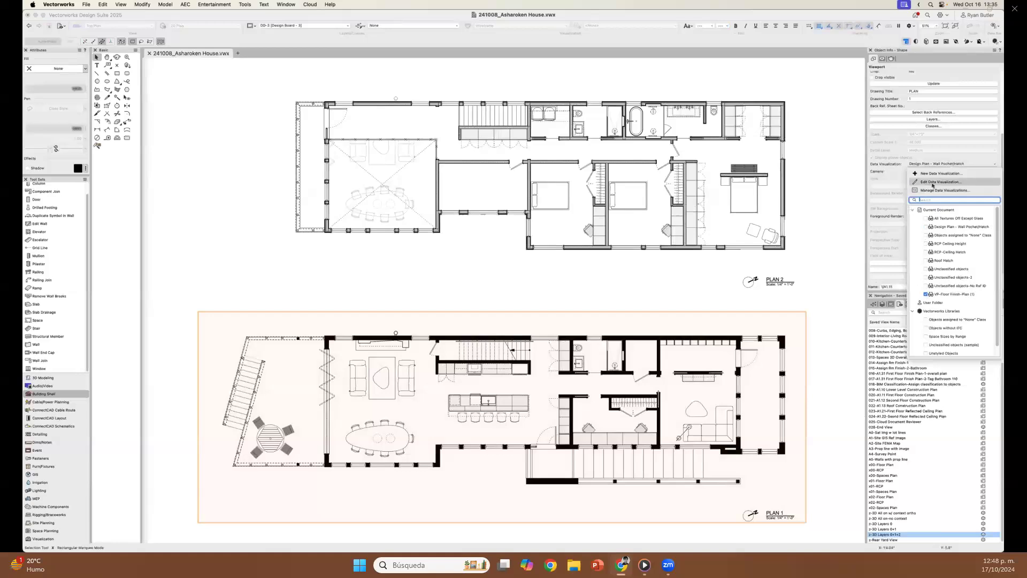
pyautogui.click(933, 182)
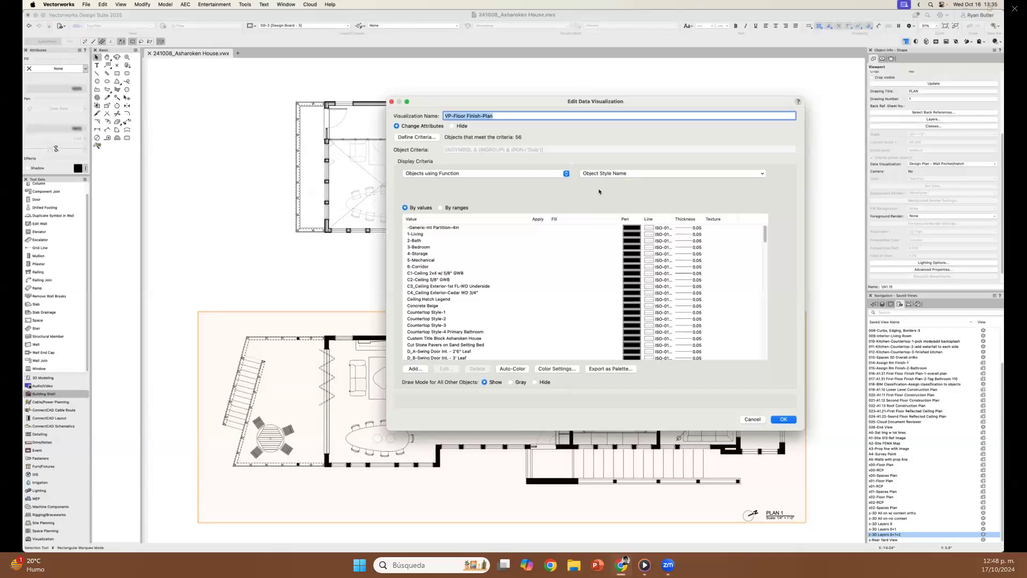
pyautogui.moveTo(765, 235); pyautogui.dragTo(765, 278)
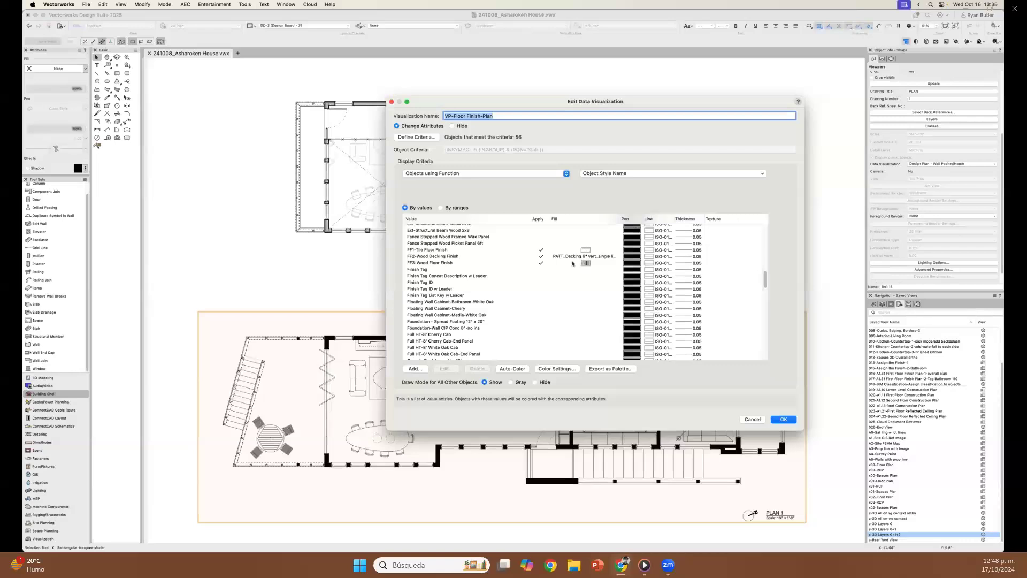
pyautogui.doubleClick(502, 250)
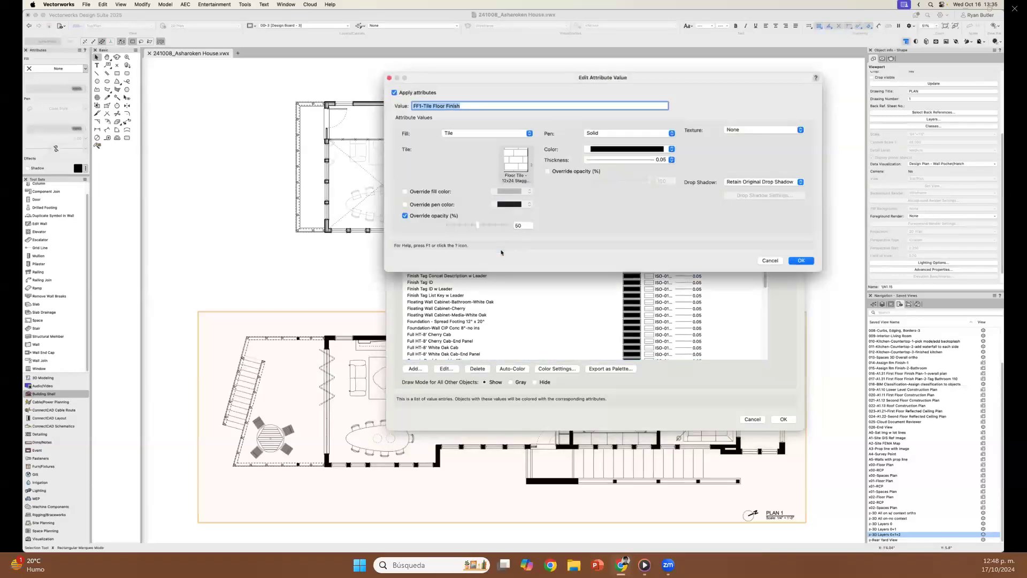
pyautogui.click(466, 134)
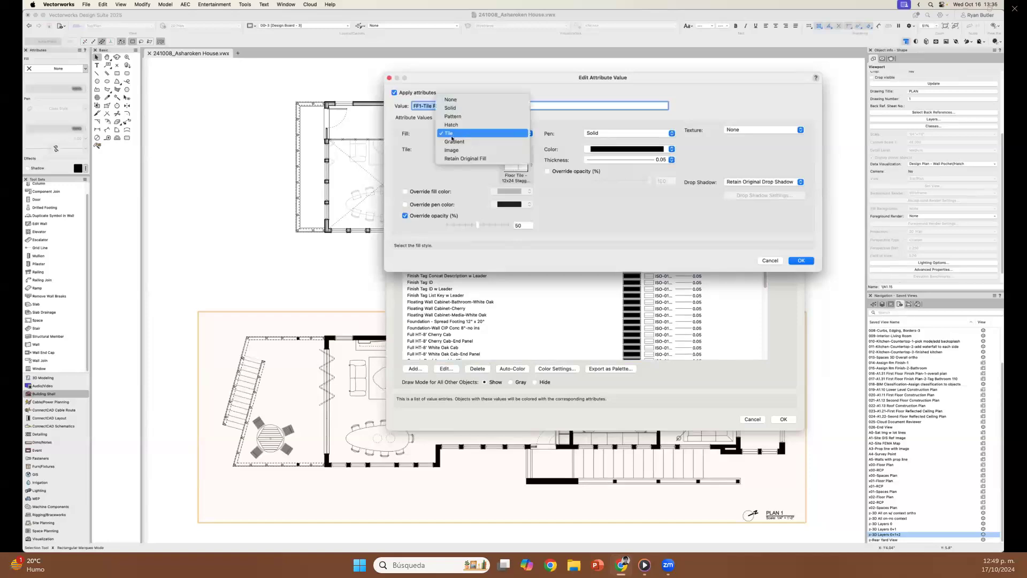
pyautogui.click(433, 141)
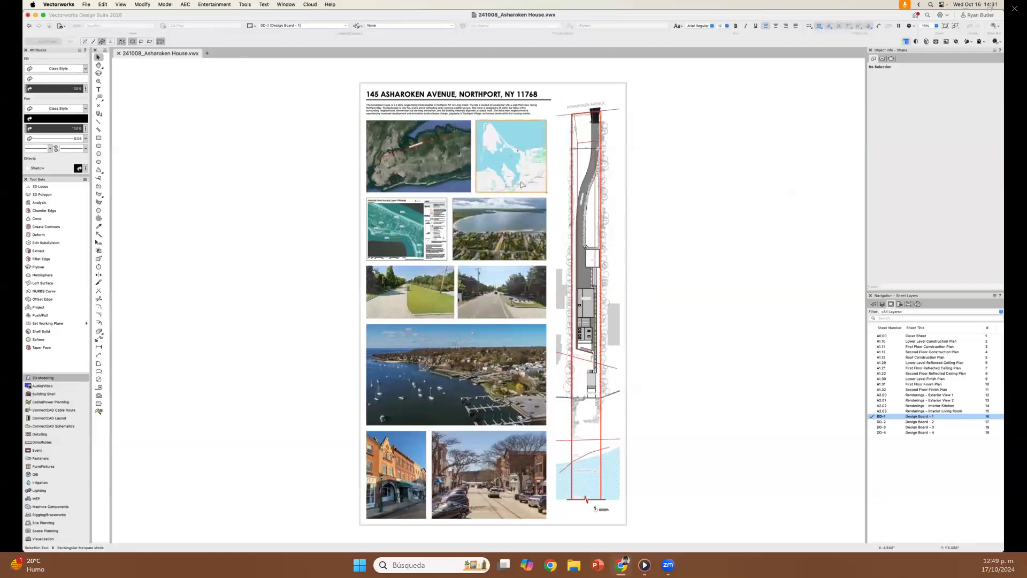
# - Shrink the aerial beach photo beside the flood hazard map on sheet layer DD-1 by pulling in its upper-left corner
pyautogui.scroll(1, 474, 155)
pyautogui.scroll(2, 474, 154)
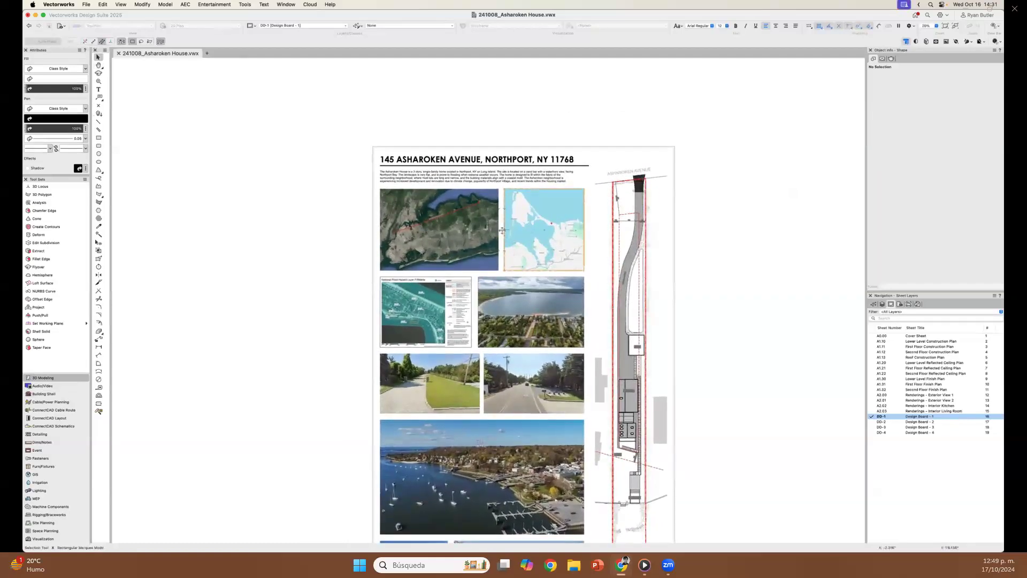
pyautogui.scroll(1, 502, 230)
pyautogui.scroll(1, 502, 230)
pyautogui.click(523, 343)
pyautogui.moveTo(467, 296); pyautogui.dragTo(504, 321)
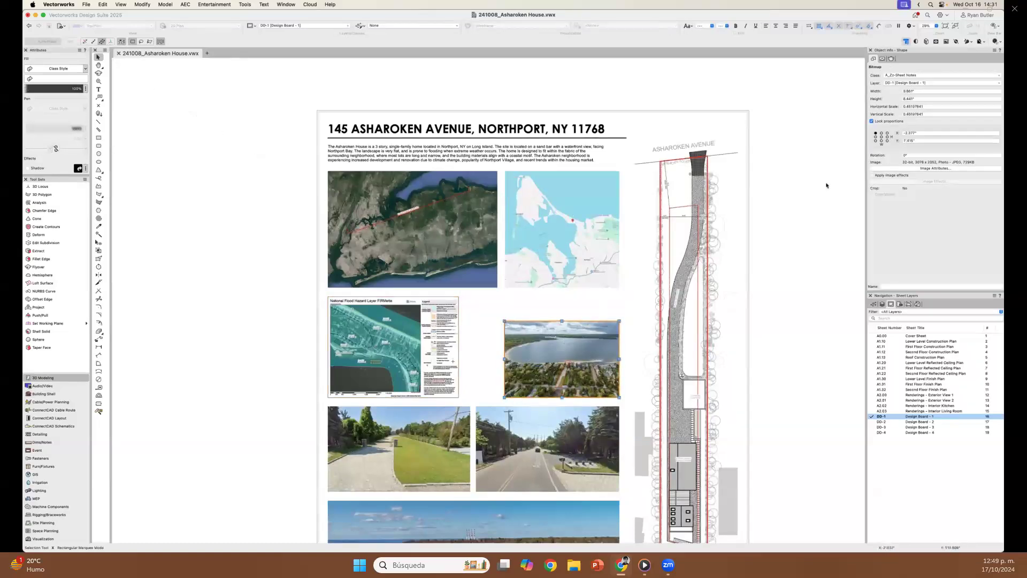
# - Enable image effects on the aerial beach photo and apply increased saturation, shadows and contrast
pyautogui.click(873, 176)
pyautogui.click(935, 181)
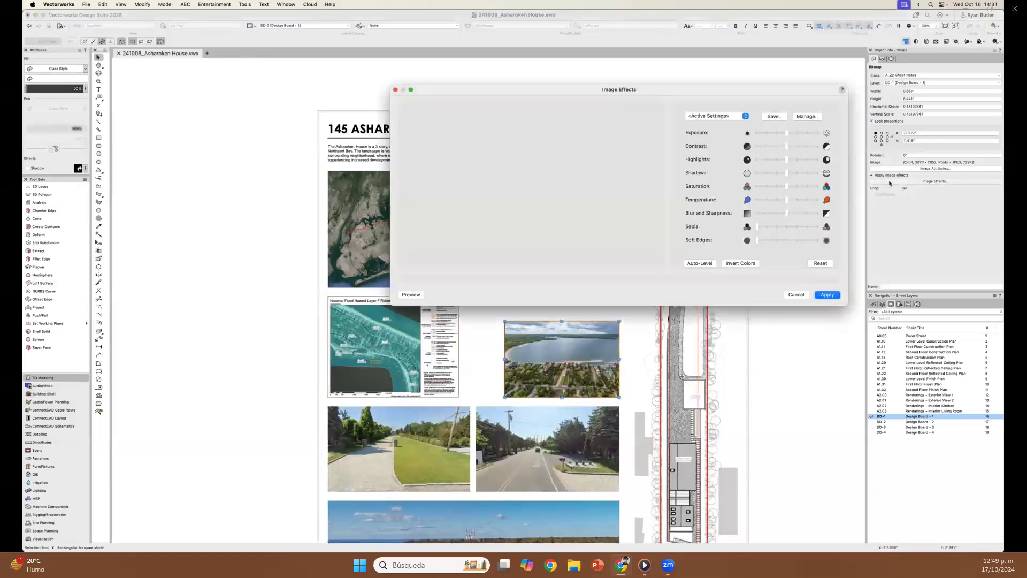
pyautogui.moveTo(786, 186); pyautogui.dragTo(801, 146)
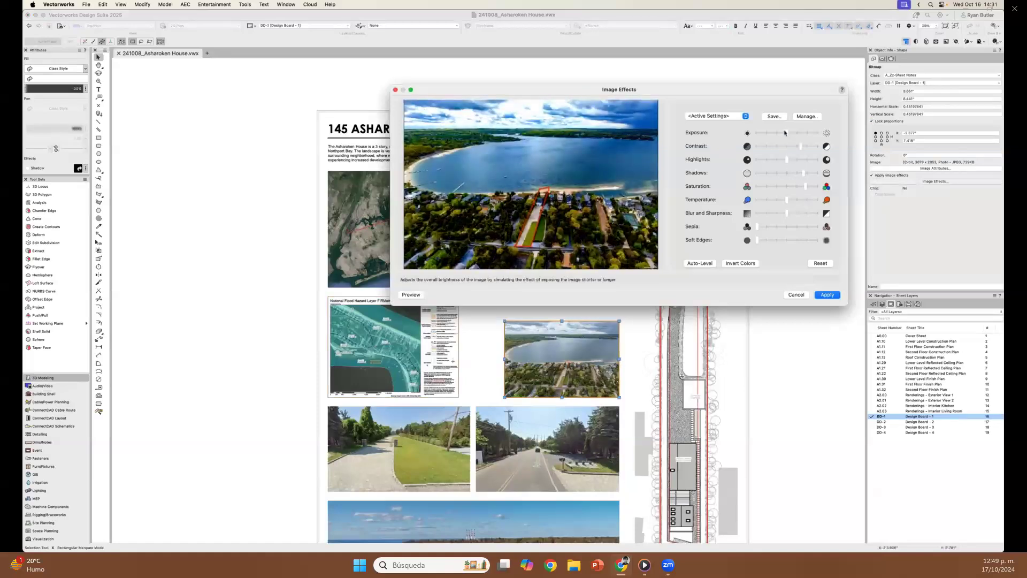
pyautogui.click(827, 295)
pyautogui.click(827, 295)
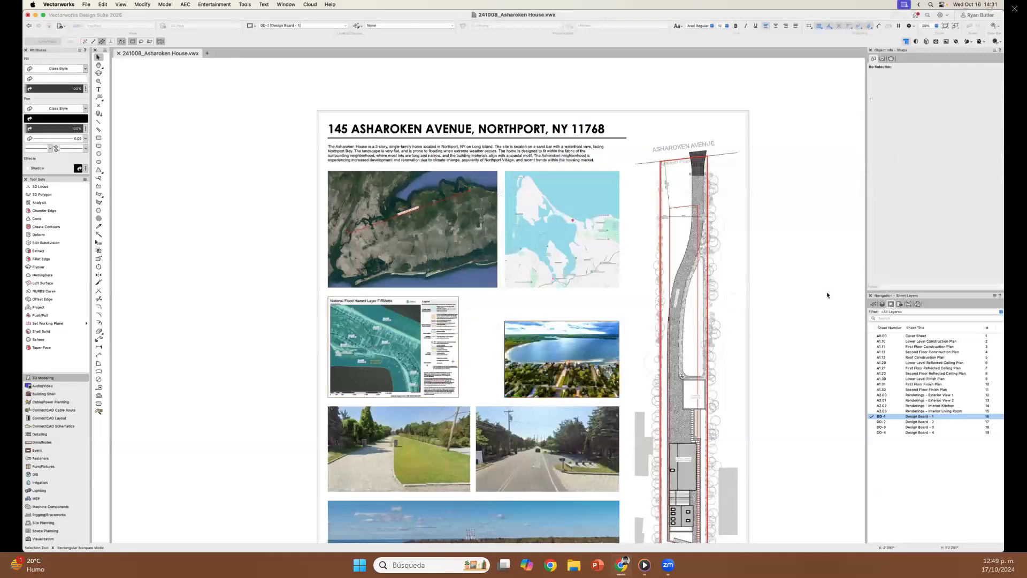
# - Try a reduced opacity on the dusk photo of the forest house on sheet layer DD-2, and undo it
pyautogui.doubleClick(929, 422)
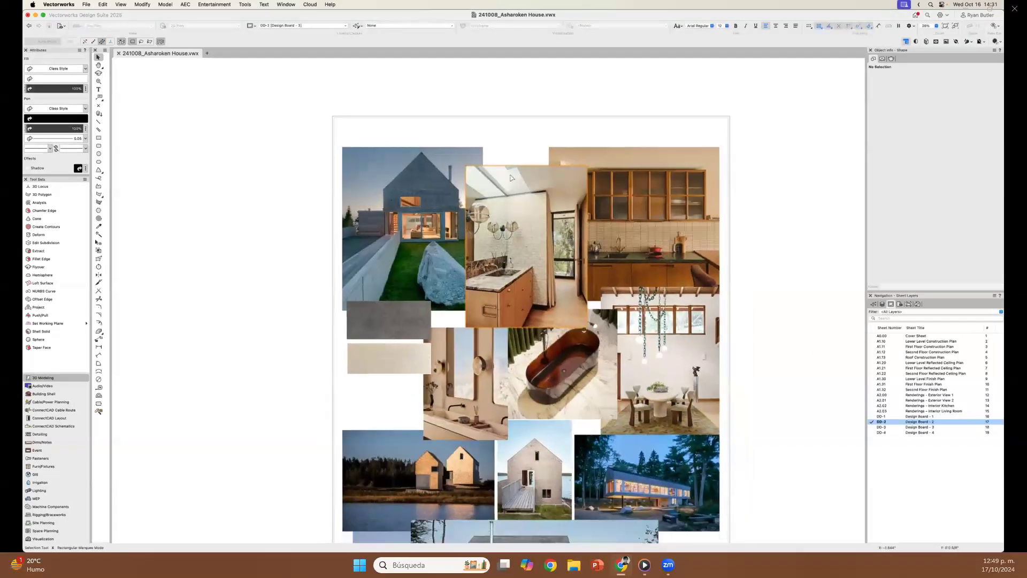
pyautogui.scroll(-1, 620, 322)
pyautogui.moveTo(619, 322); pyautogui.dragTo(615, 246, button='middle')
pyautogui.click(630, 242)
pyautogui.click(619, 316)
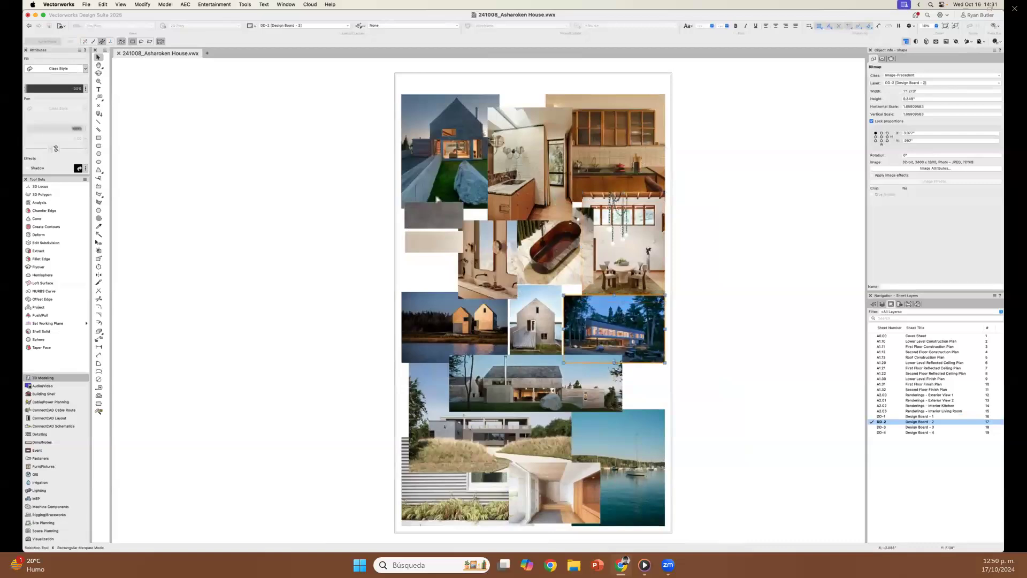
pyautogui.click(51, 90)
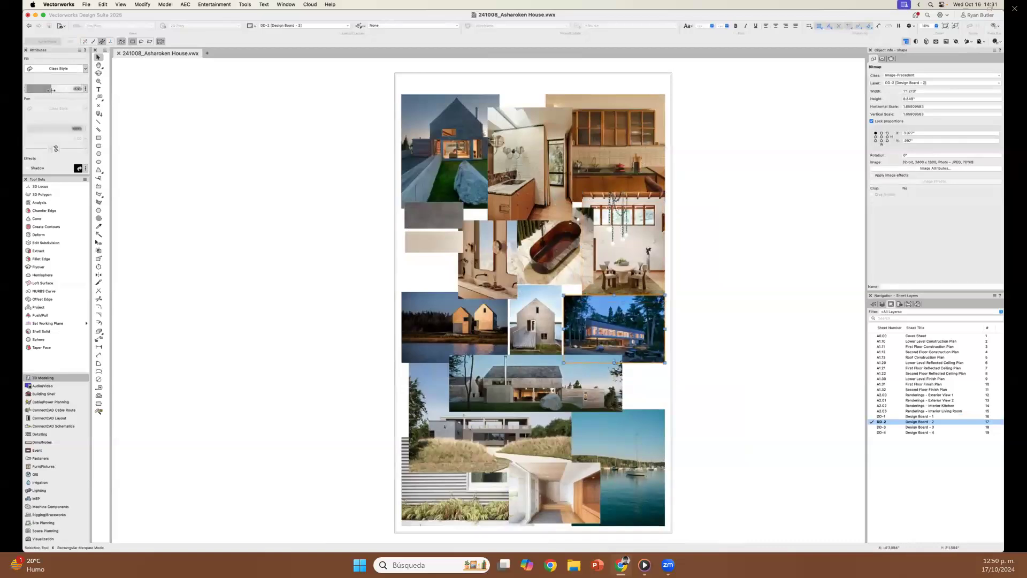
pyautogui.click(169, 211)
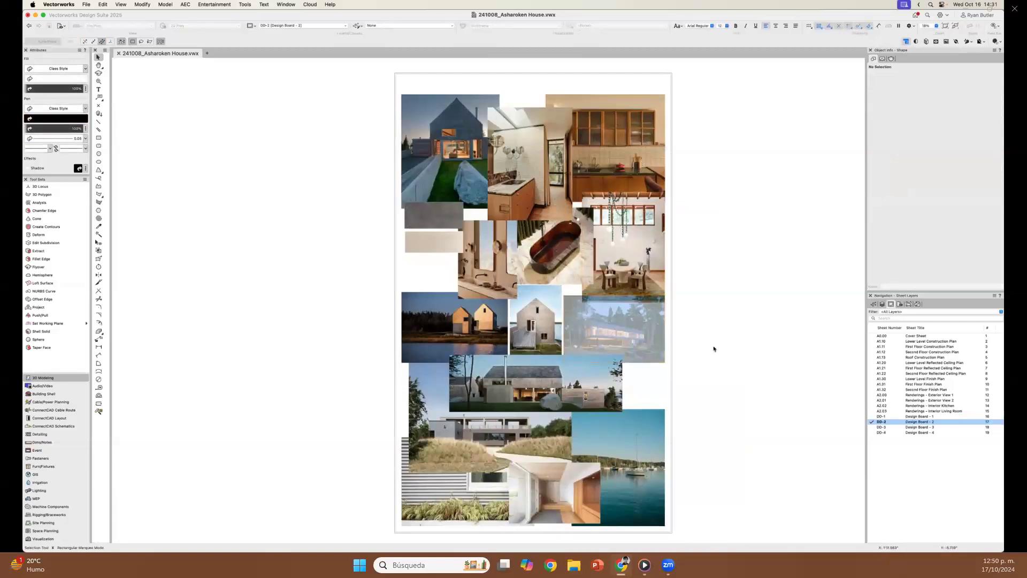
pyautogui.hotkey('ctrl', 'z')
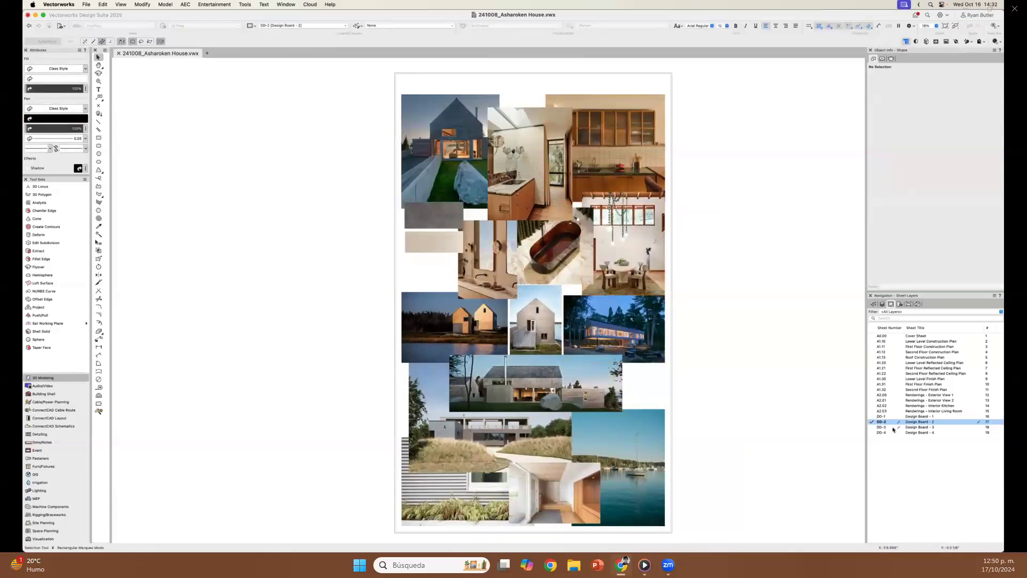
# - Return to sheet layer DD-1, open the Publish settings and remove all sheets from the set to publish
pyautogui.doubleClick(917, 417)
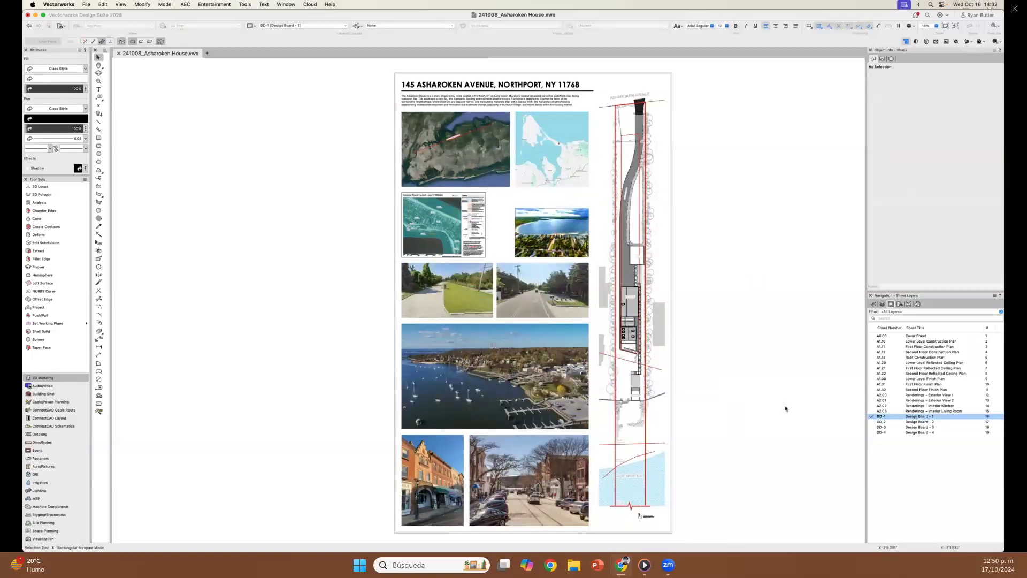
pyautogui.click(91, 7)
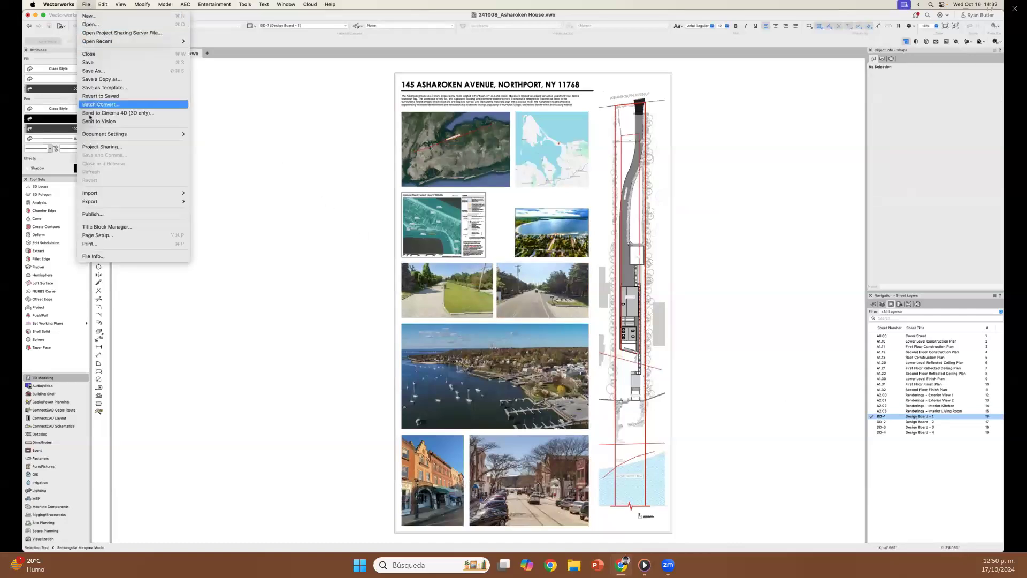
pyautogui.click(95, 213)
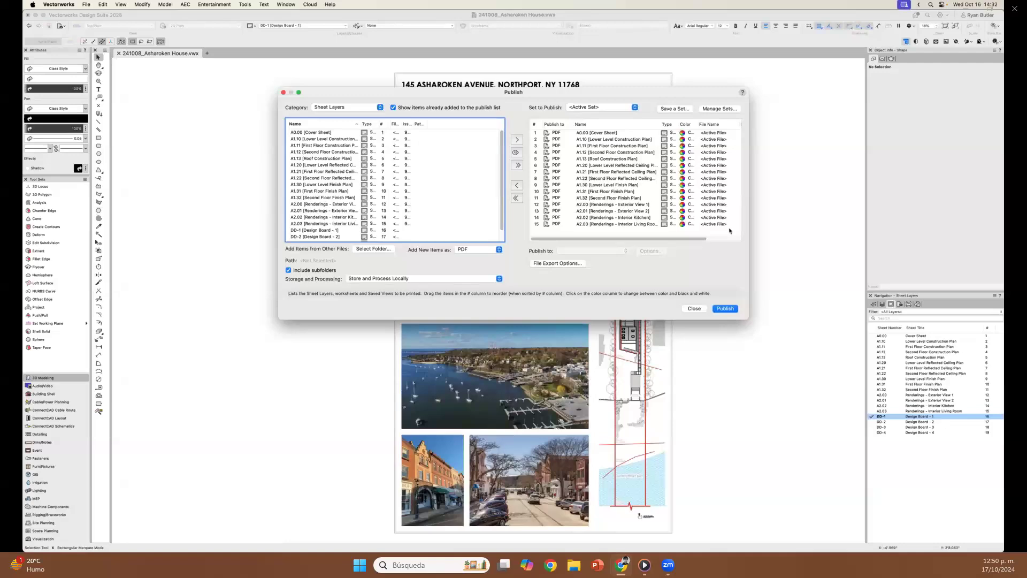
pyautogui.click(516, 198)
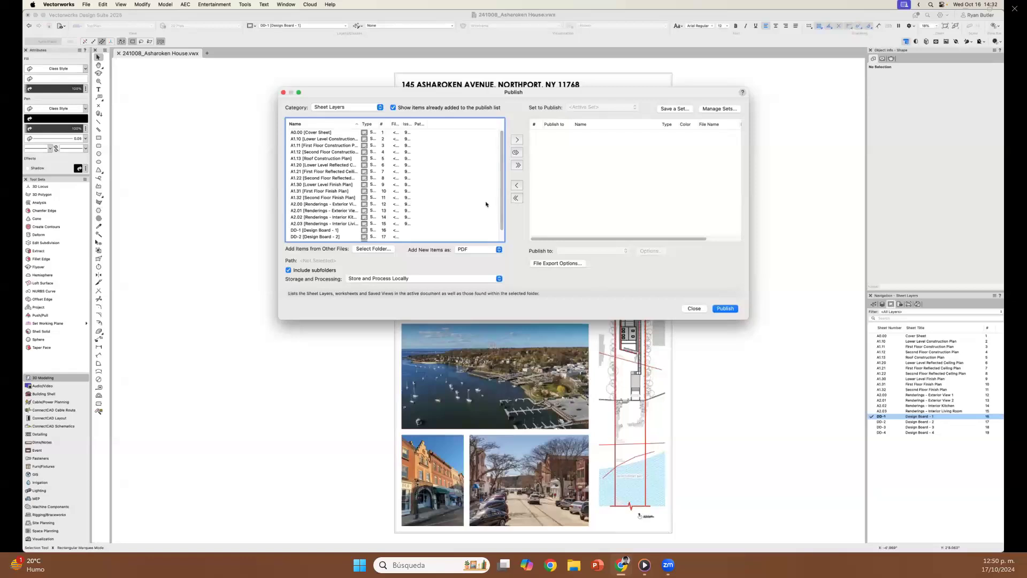
# - Add design board sheets DD-1 through DD-4 to the publish list as PDF and widen its Color column
pyautogui.scroll(-2, 353, 216)
pyautogui.click(320, 219)
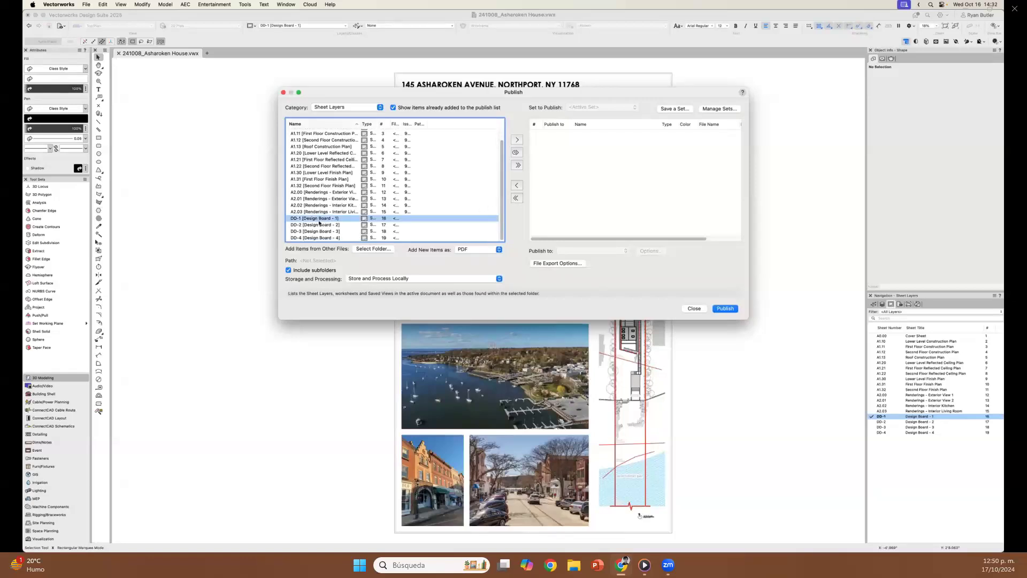
pyautogui.keyDown('shift'); pyautogui.click(321, 239); pyautogui.keyUp('shift')
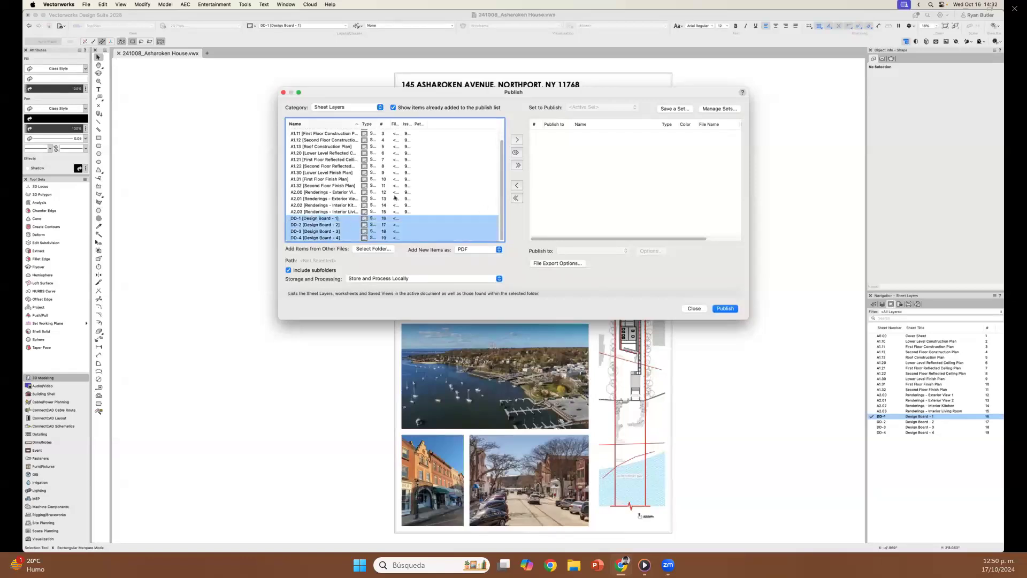
pyautogui.click(517, 139)
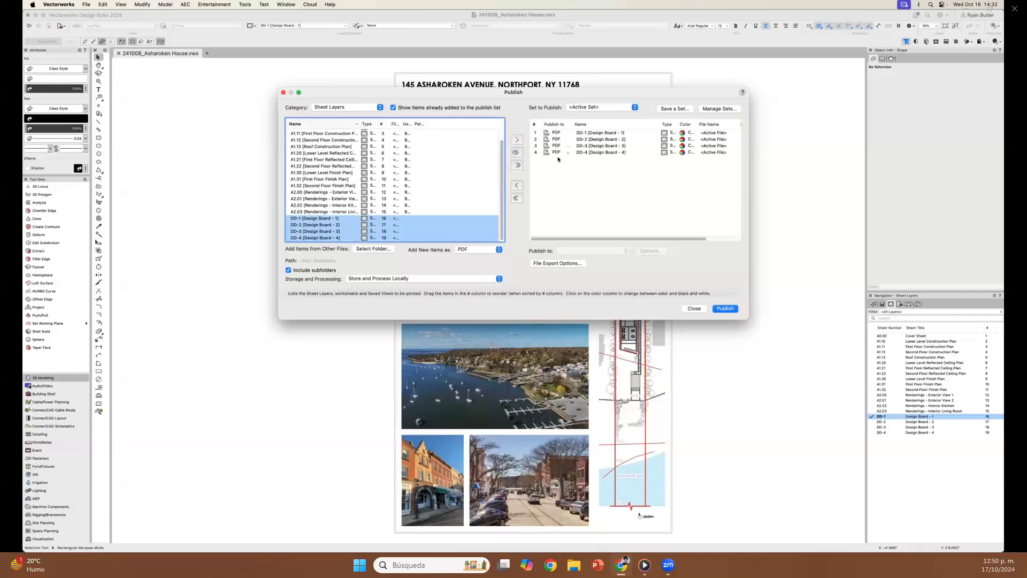
pyautogui.moveTo(749, 166); pyautogui.dragTo(796, 166)
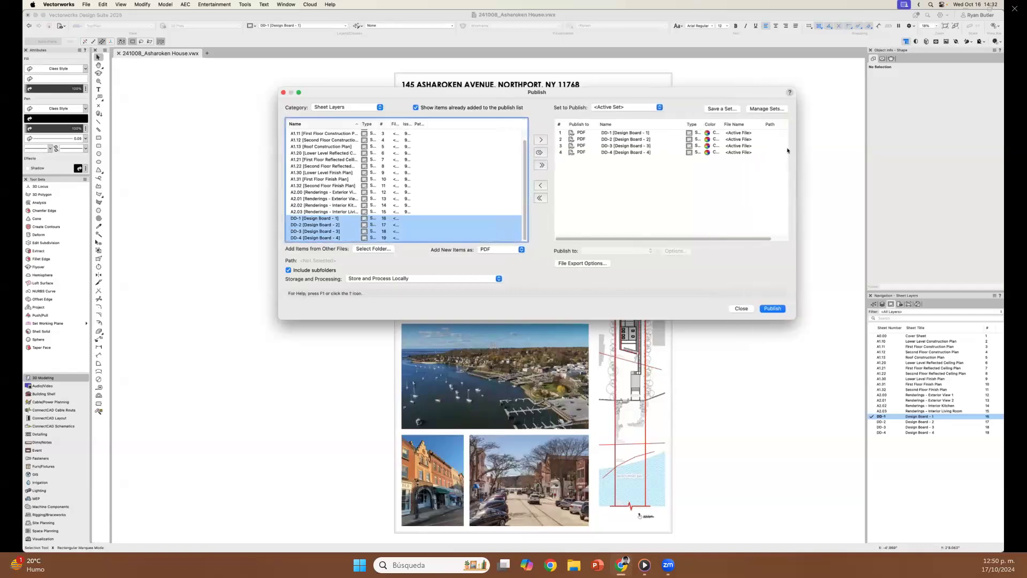
pyautogui.moveTo(723, 124); pyautogui.dragTo(735, 125)
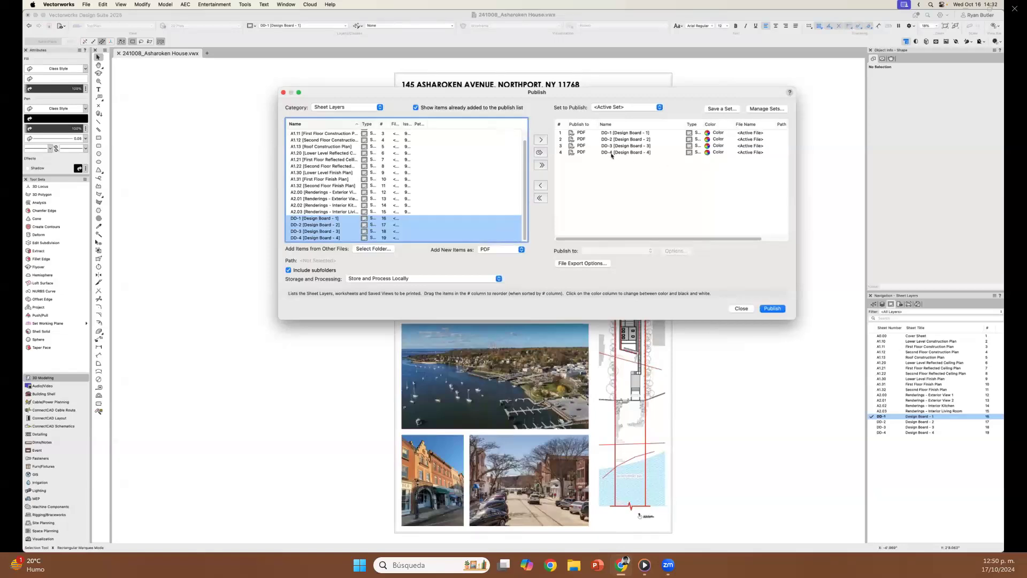
# - Check the output formats available for publishing sheet DD-1
pyautogui.click(584, 132)
pyautogui.click(589, 132)
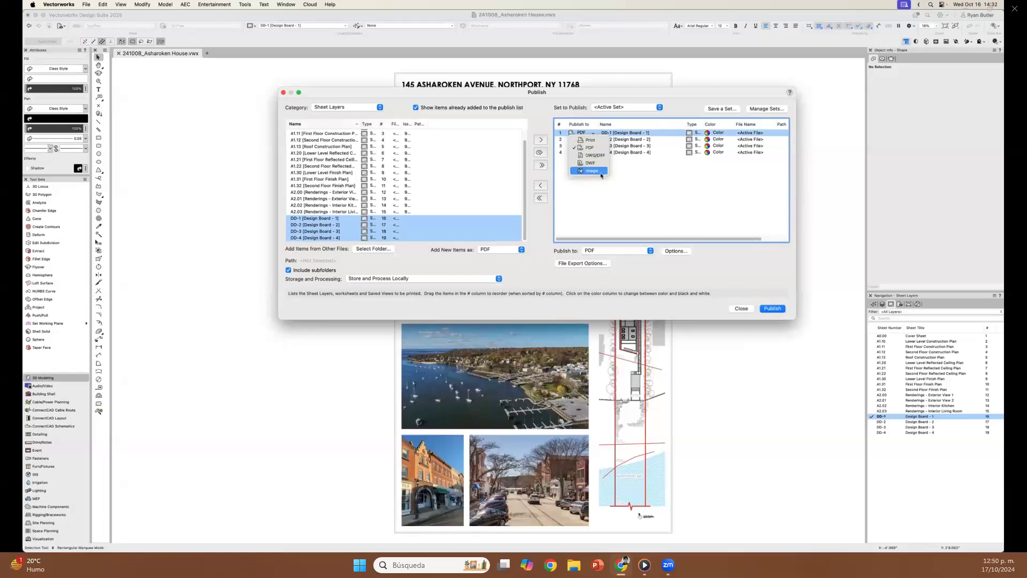
pyautogui.click(606, 196)
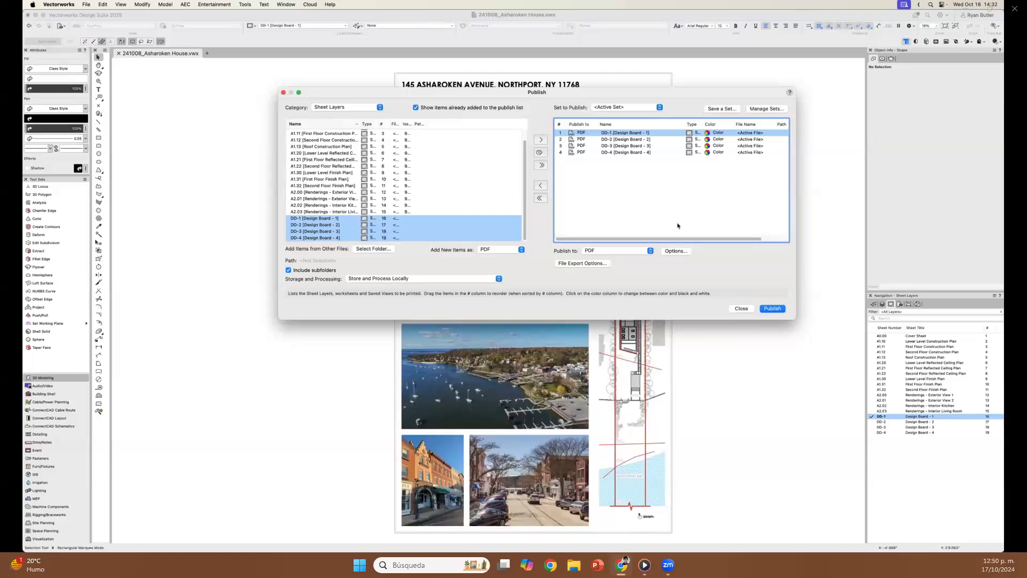
# - Publish the four design boards to the Desktop as the PDF 241008_Asharoken House, replacing the existing file
pyautogui.click(773, 309)
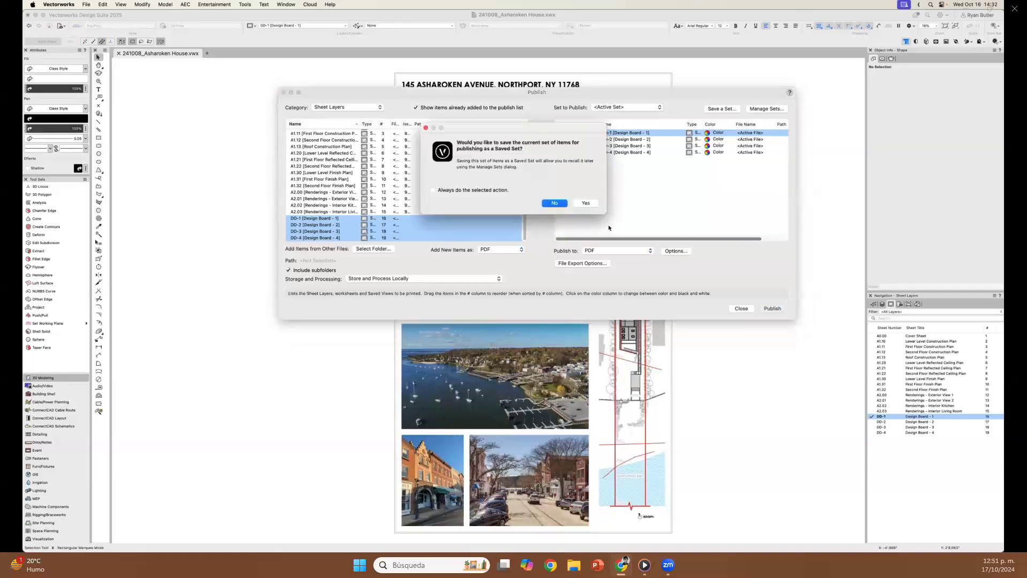
pyautogui.click(386, 152)
pyautogui.click(936, 440)
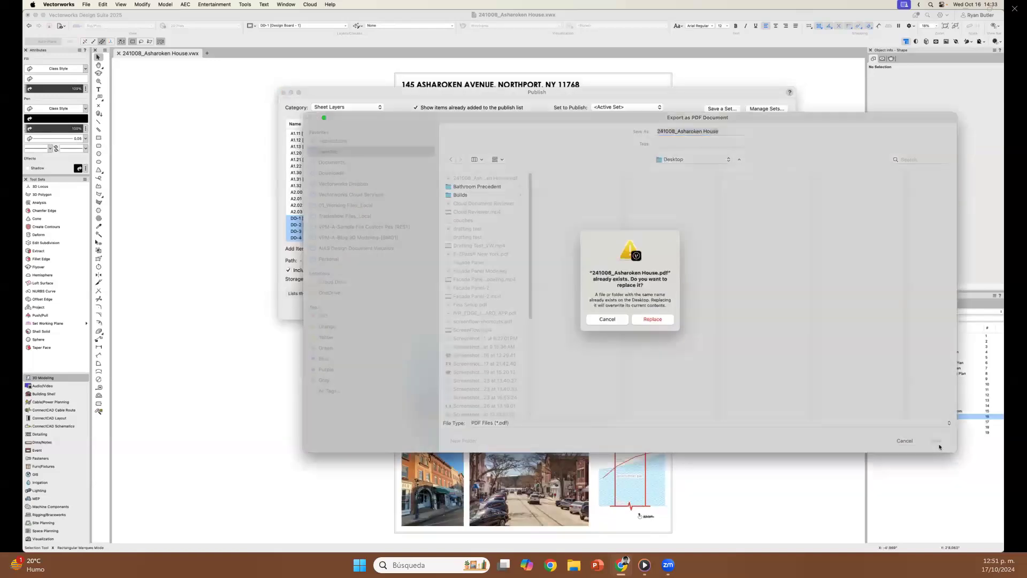
pyautogui.click(655, 321)
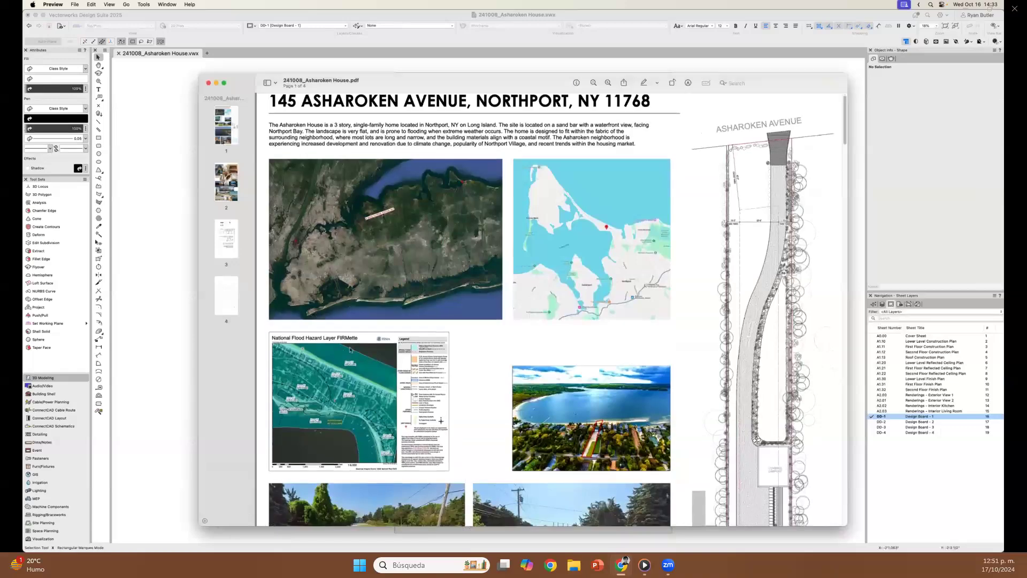
# - Review all four pages of the exported PDF, from site board to elevations, and return to the Vectorworks drawing
pyautogui.scroll(-5, 357, 450)
pyautogui.scroll(-15, 349, 349)
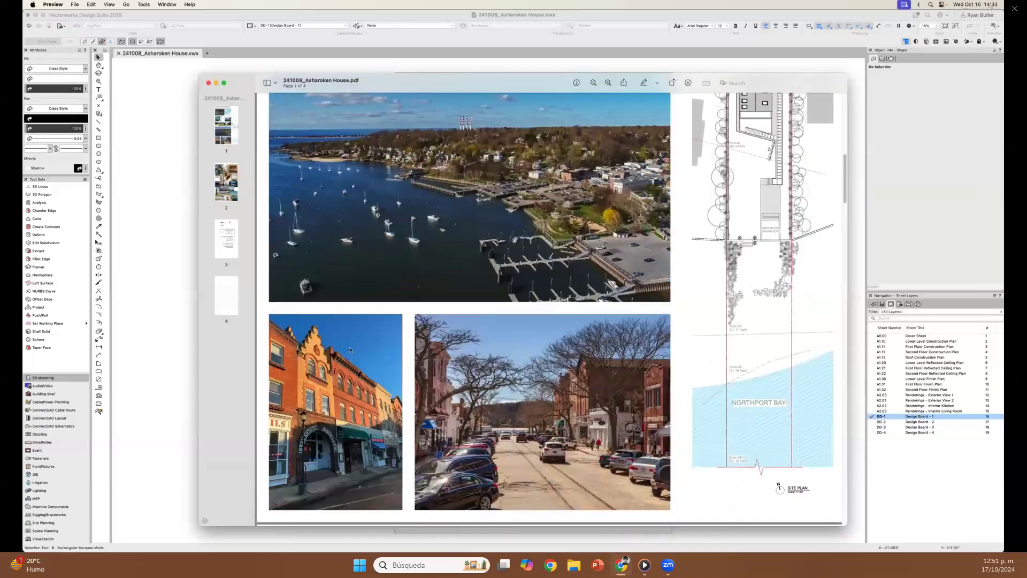
pyautogui.scroll(-12, 349, 350)
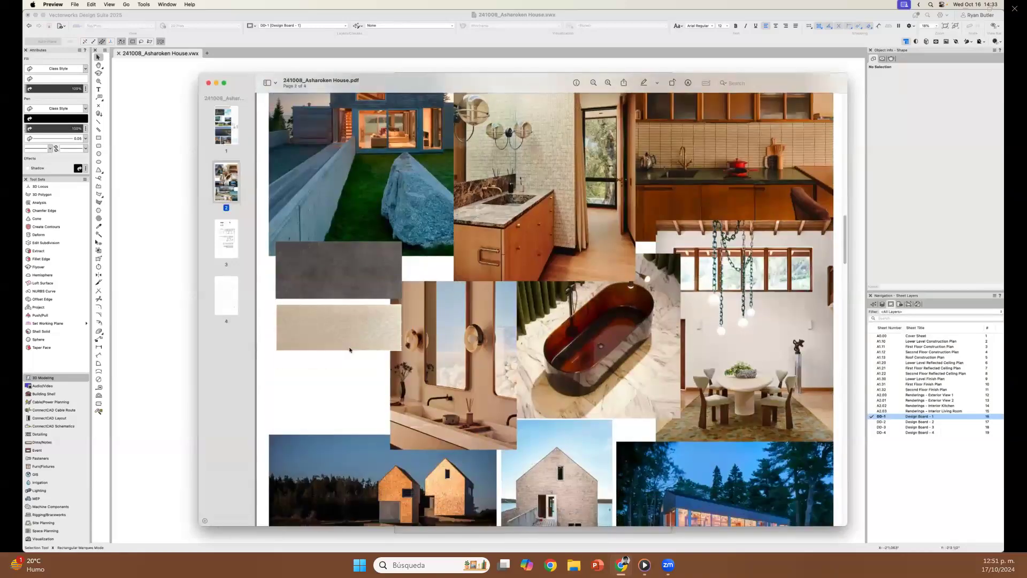
pyautogui.scroll(-20, 349, 350)
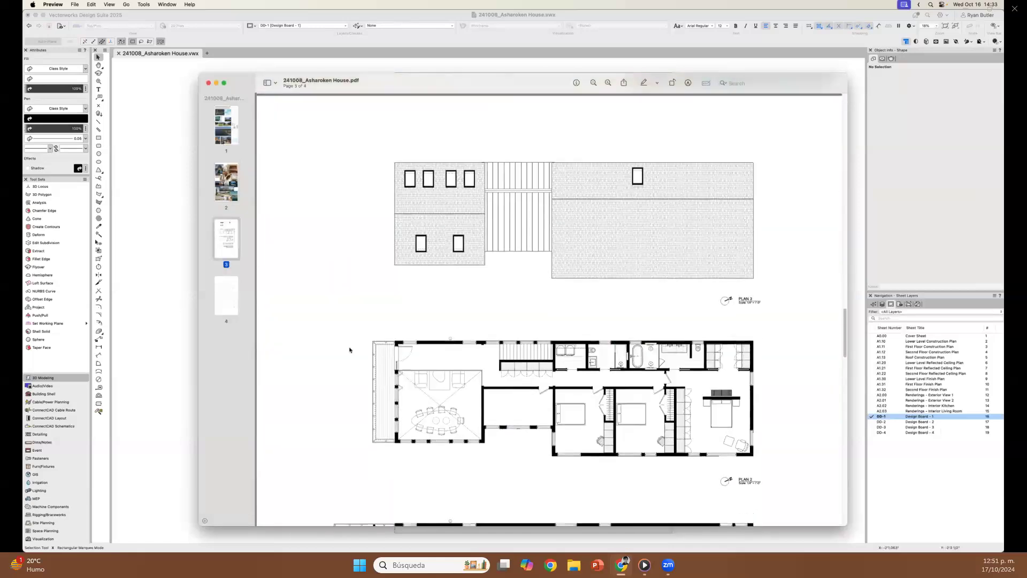
pyautogui.scroll(-5, 350, 350)
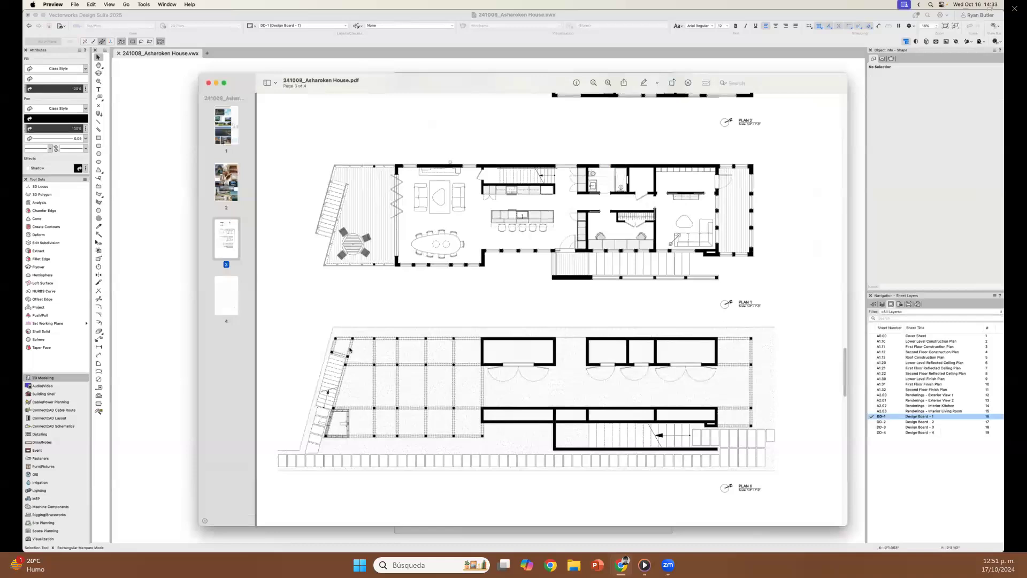
pyautogui.scroll(-7, 349, 350)
pyautogui.scroll(-8, 349, 350)
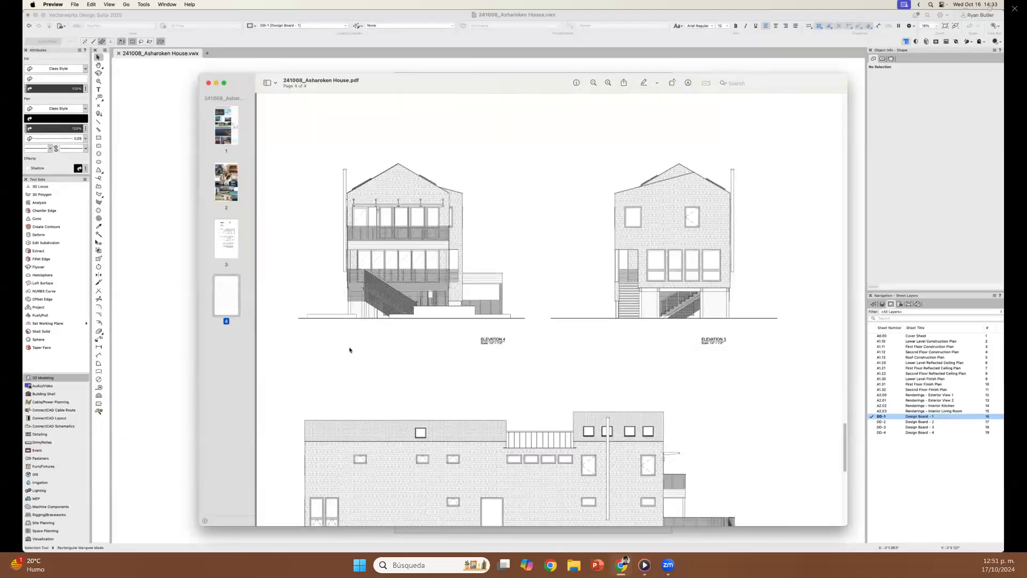
pyautogui.scroll(-1, 350, 350)
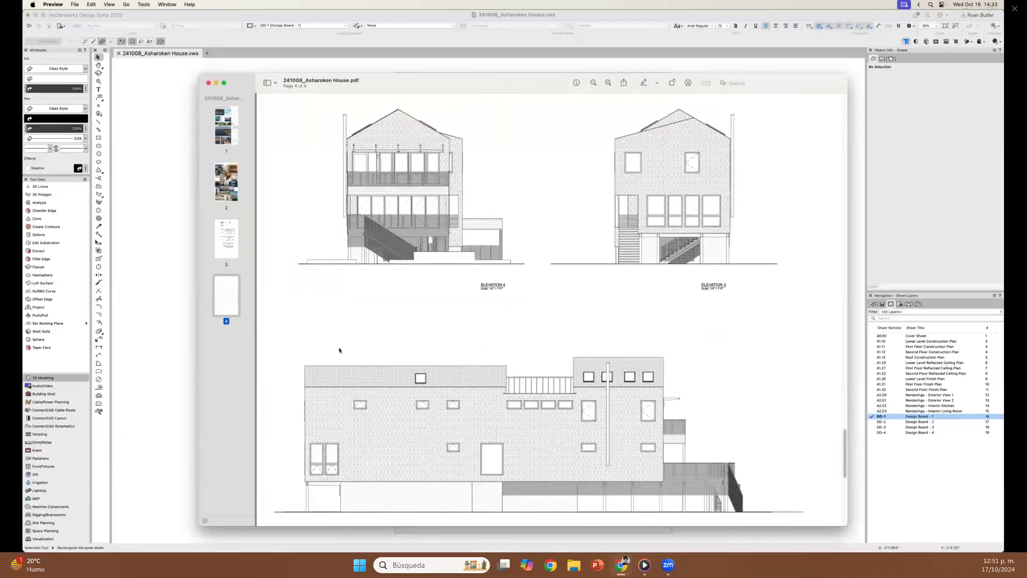
pyautogui.click(175, 358)
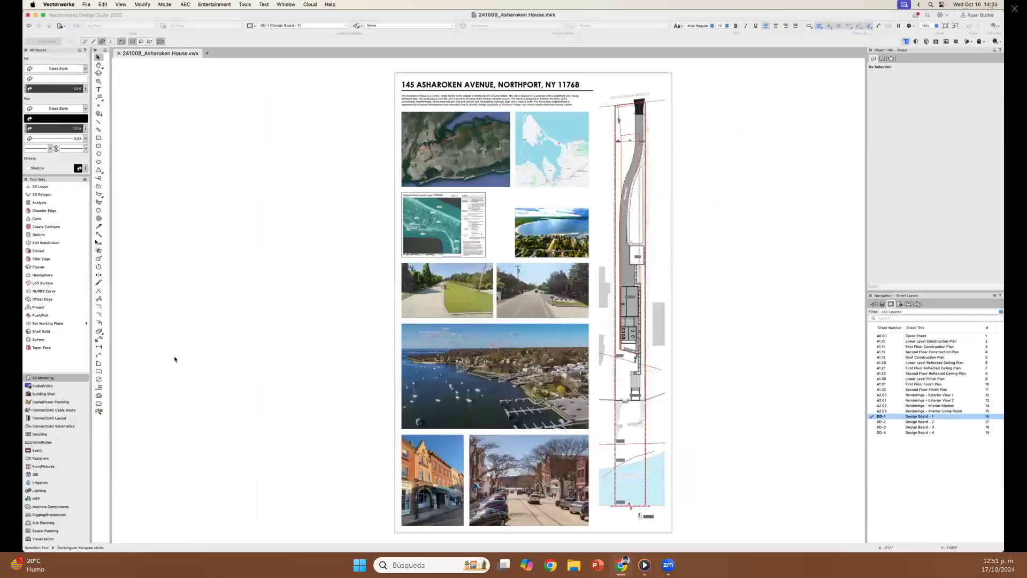
# - Display sheet layer DD-3 and examine the Plan 1 viewport up close
pyautogui.doubleClick(920, 422)
pyautogui.doubleClick(921, 427)
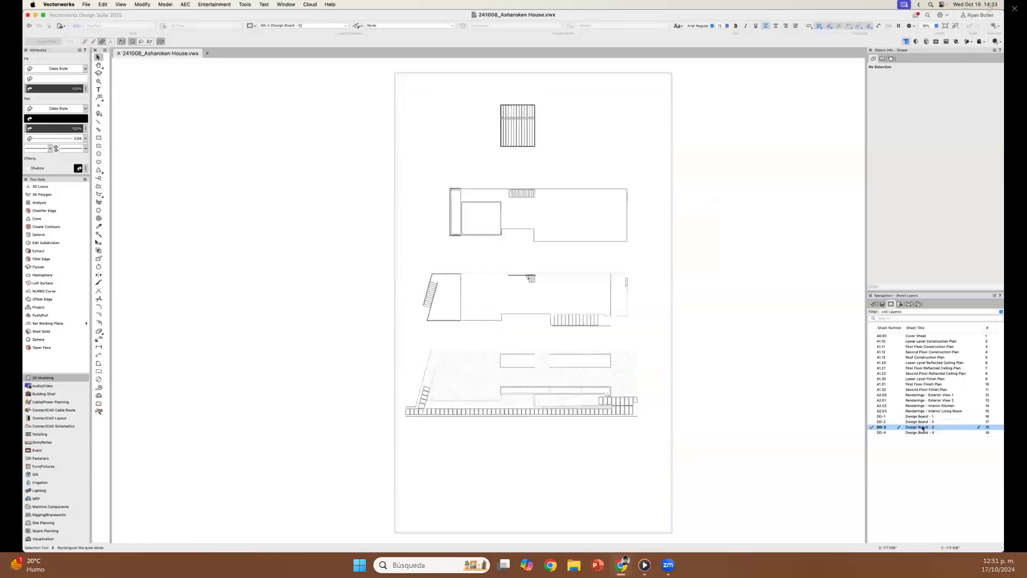
pyautogui.scroll(5, 585, 289)
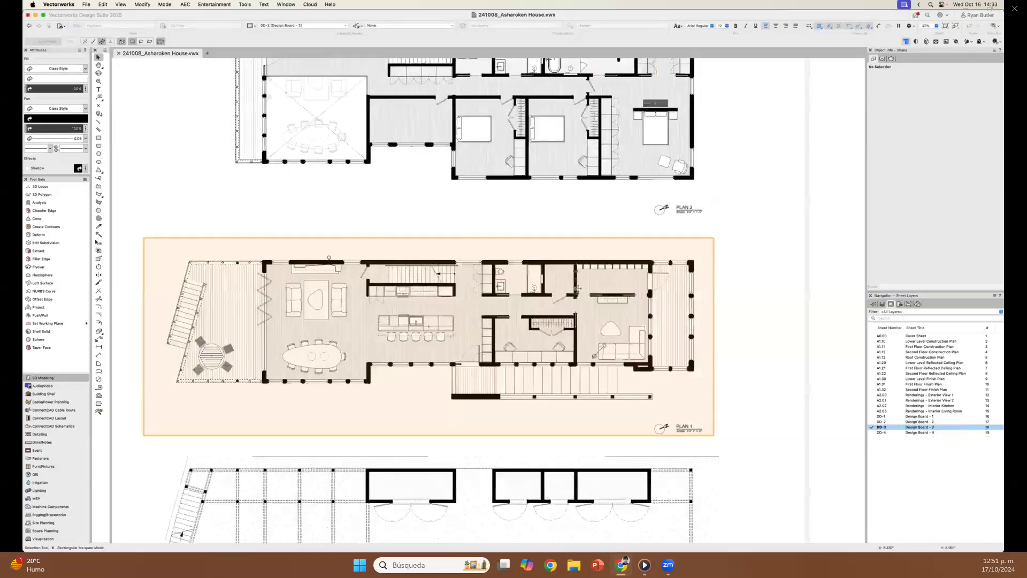
# - Restore the saved view x01-Floor Plan and examine the exterior wall beside the kitchen island
pyautogui.click(900, 304)
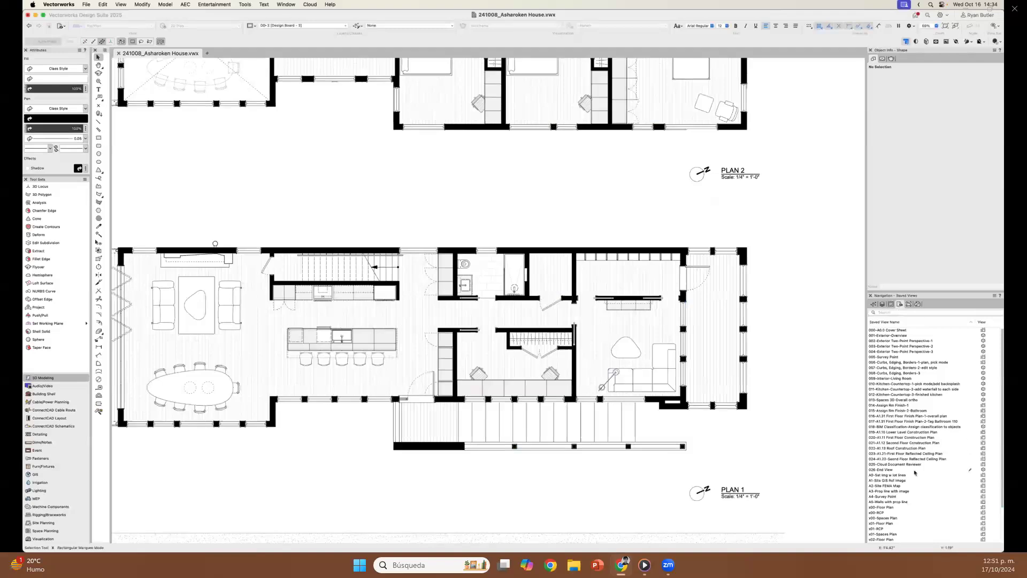
pyautogui.click(888, 524)
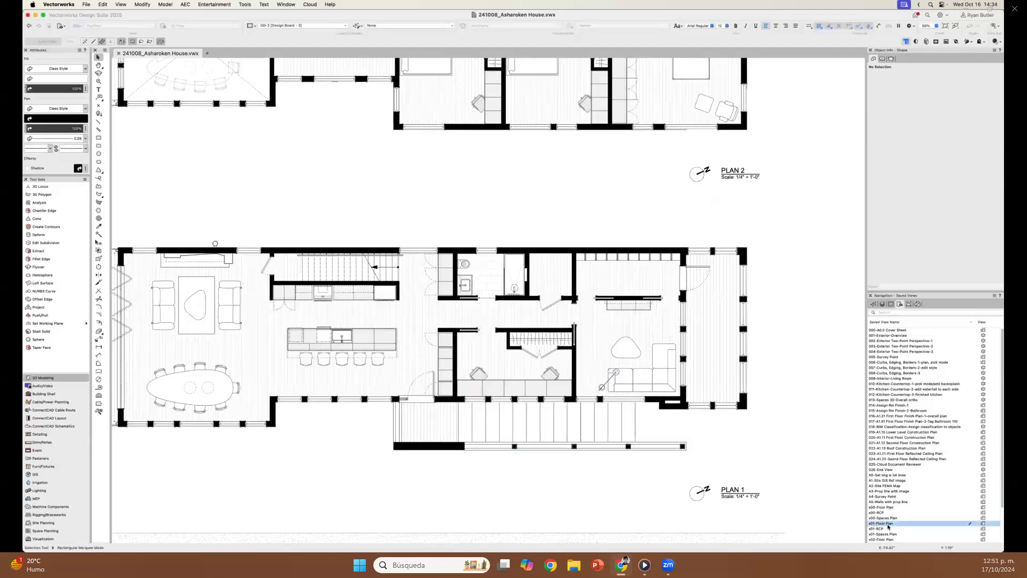
pyautogui.doubleClick(888, 525)
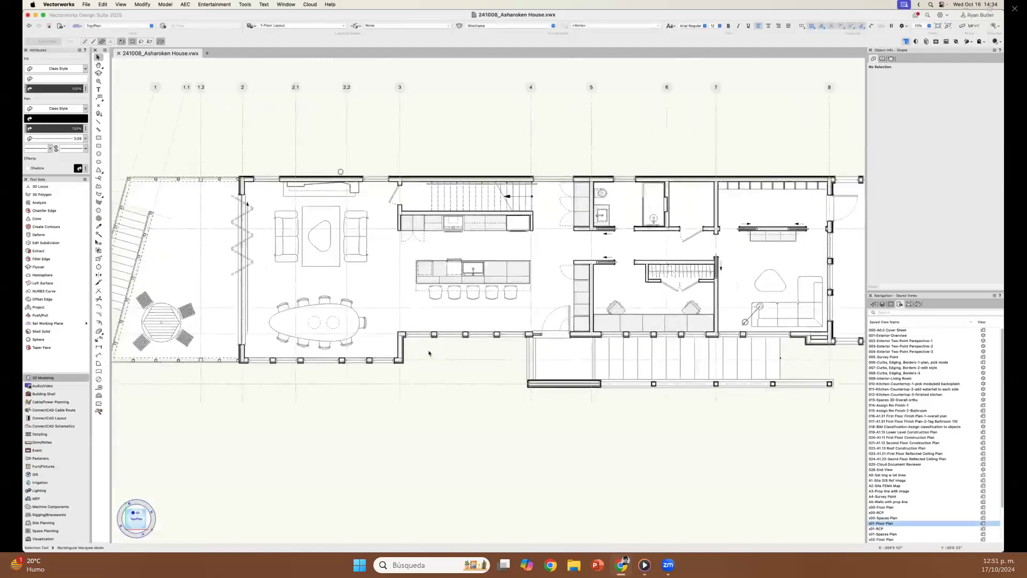
pyautogui.scroll(3, 426, 352)
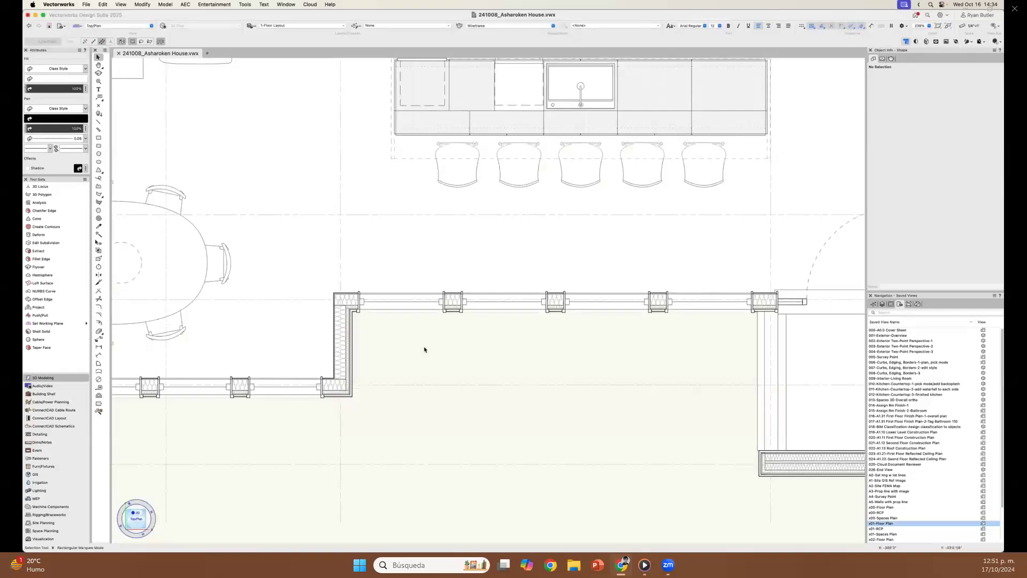
pyautogui.moveTo(424, 349)
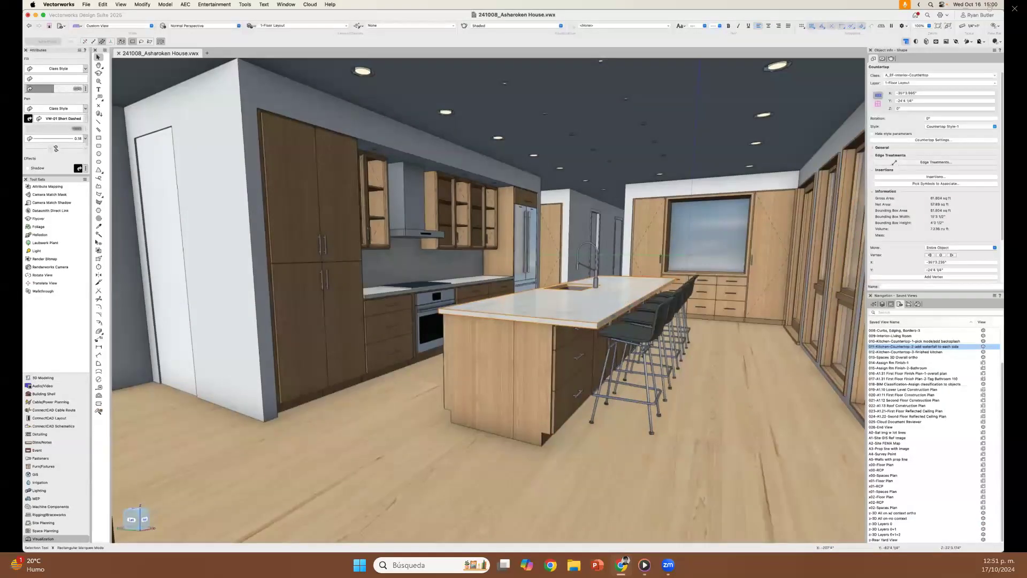
# - Apply a waterfall edge treatment to the kitchen island countertop
pyautogui.click(894, 162)
pyautogui.click(521, 337)
pyautogui.click(645, 477)
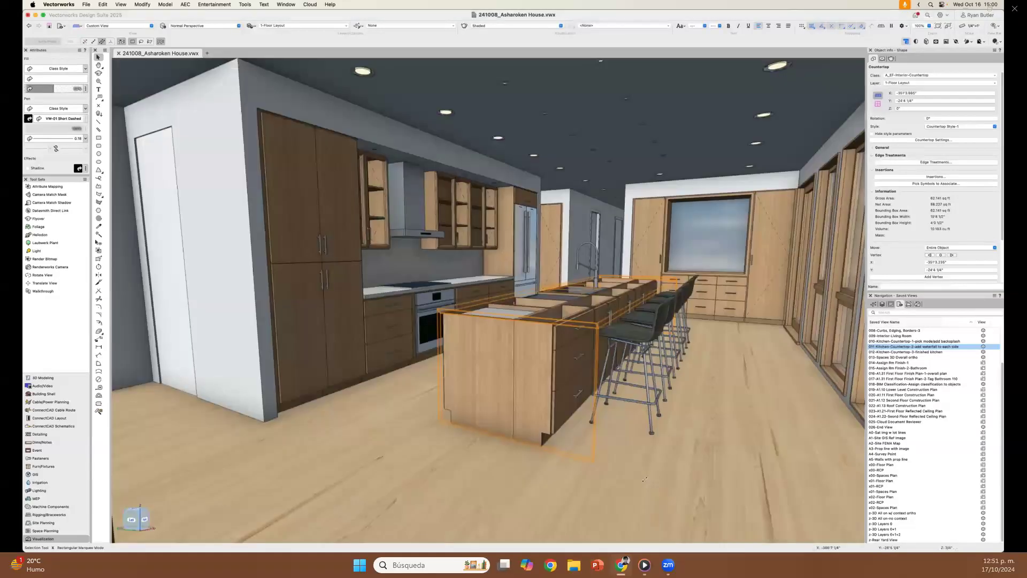
pyautogui.click(655, 493)
pyautogui.click(899, 341)
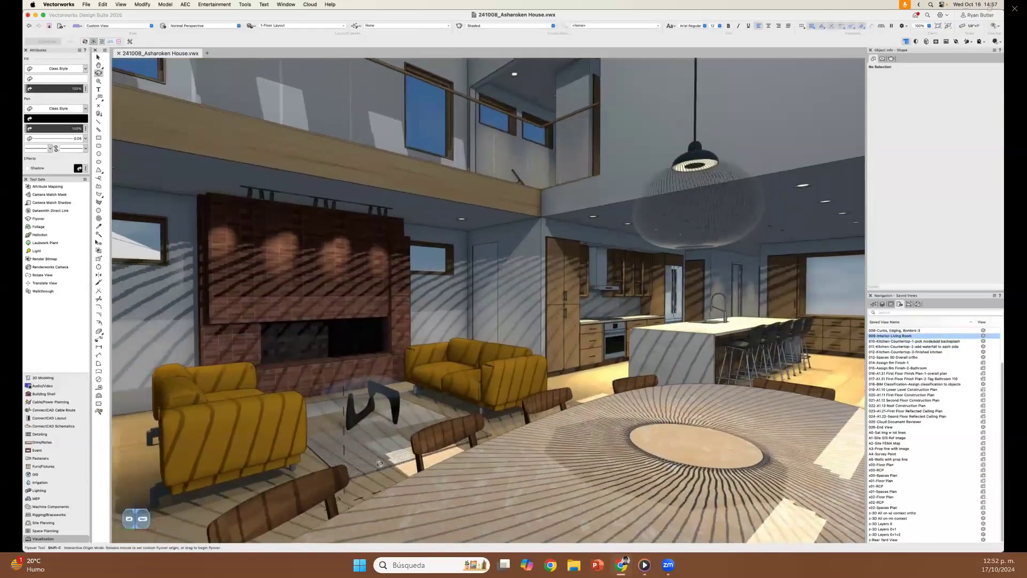
# - Open the 3D component of the living room's brick fireplace symbol for editing
pyautogui.moveTo(379, 464); pyautogui.dragTo(214, 459)
pyautogui.press('x')
pyautogui.doubleClick(551, 317)
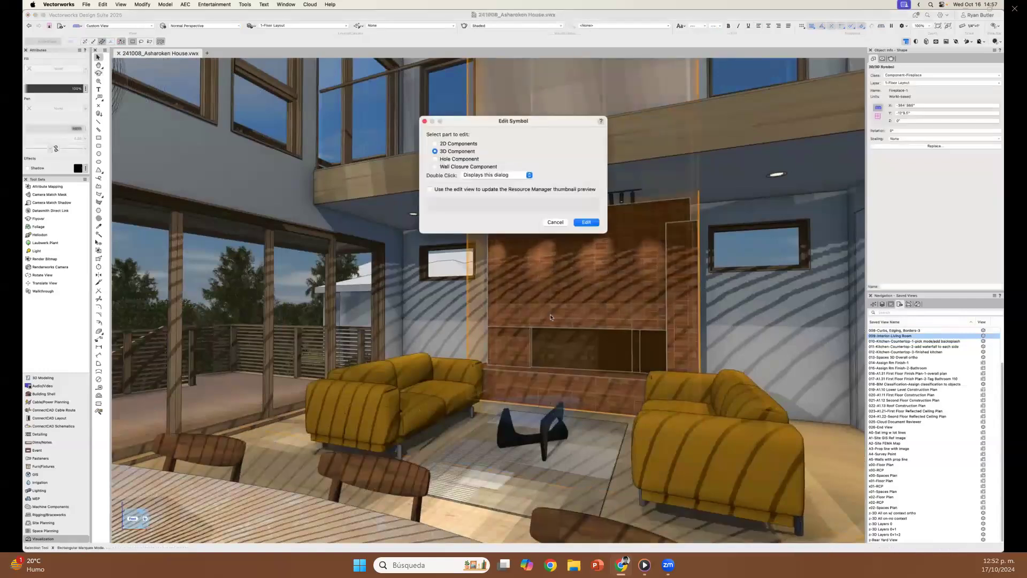
pyautogui.press('Return')
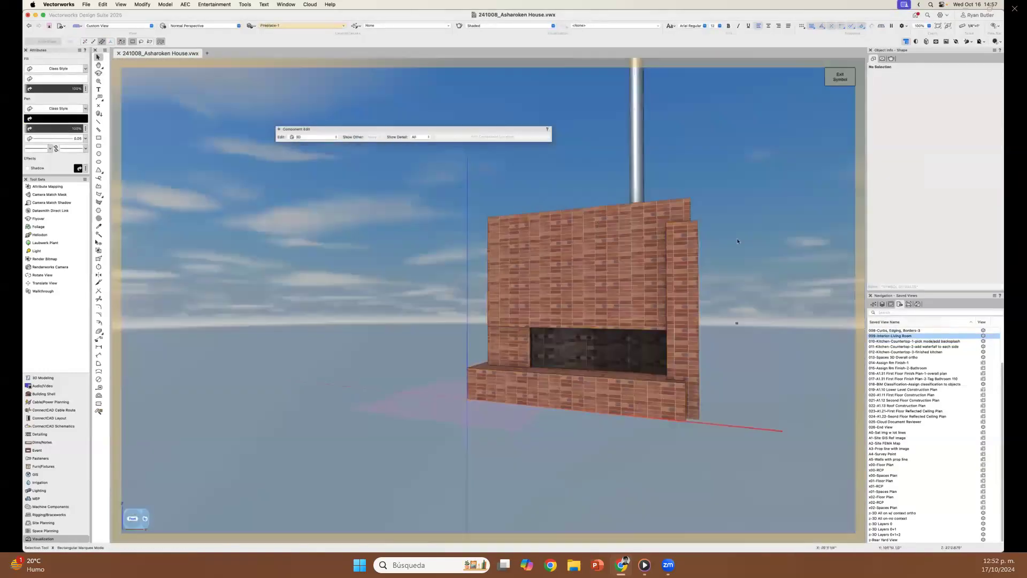
pyautogui.moveTo(739, 241); pyautogui.dragTo(657, 253, button='middle')
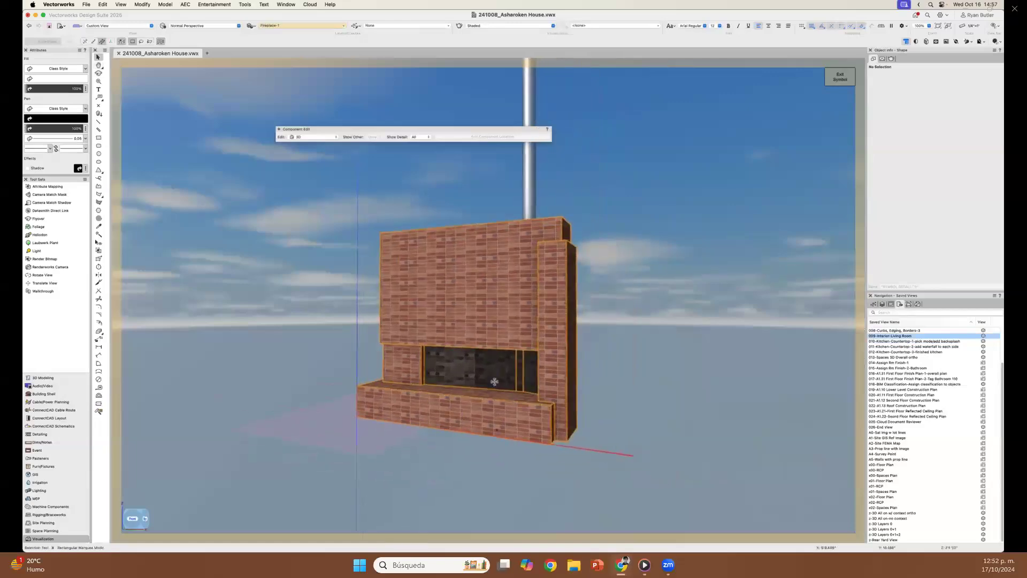
pyautogui.scroll(3, 494, 381)
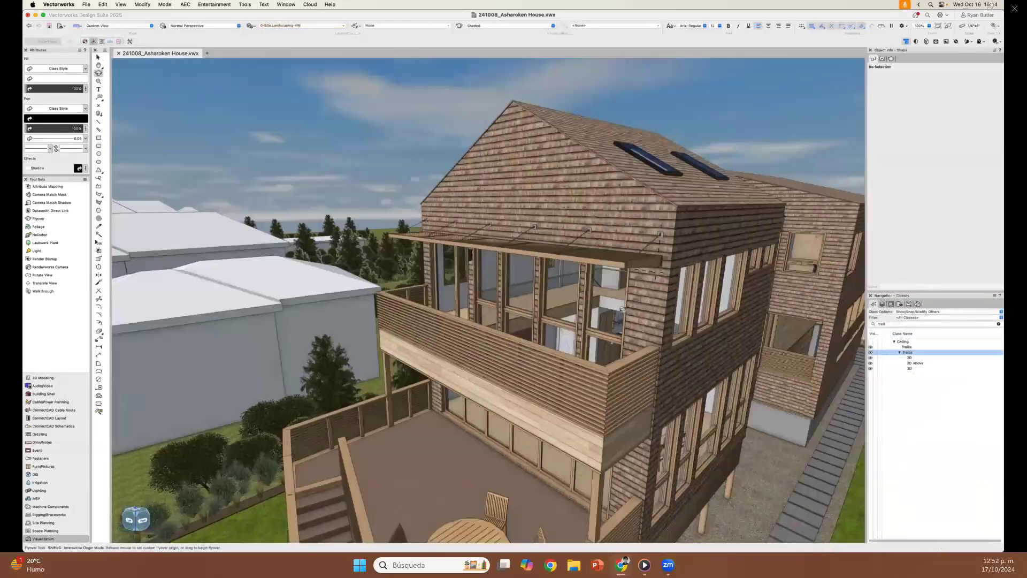
# - Open the 3D component of the trellis symbol above the upper balcony for editing
pyautogui.moveTo(645, 295); pyautogui.dragTo(641, 252)
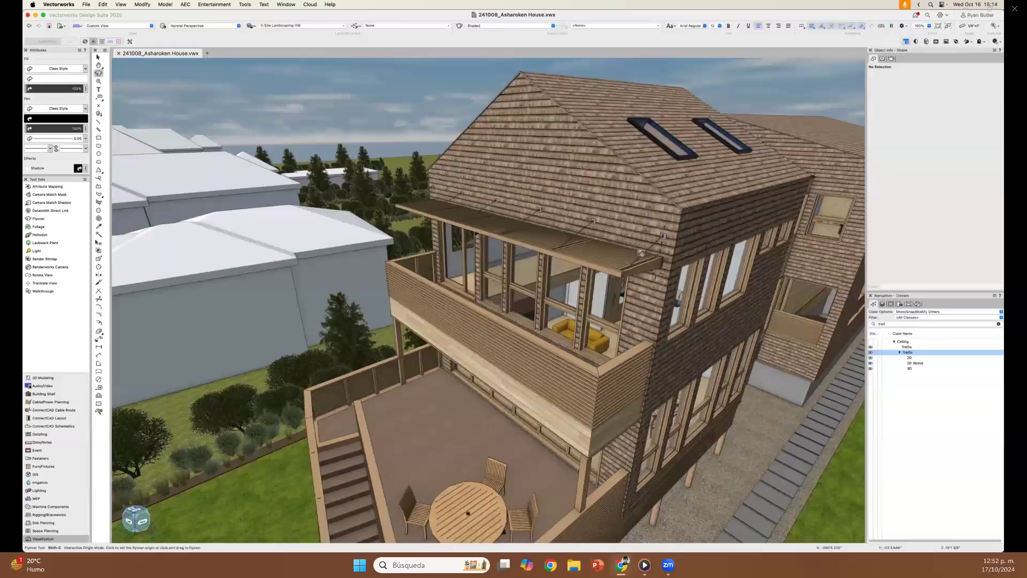
pyautogui.scroll(2, 641, 252)
pyautogui.press('x')
pyautogui.doubleClick(608, 251)
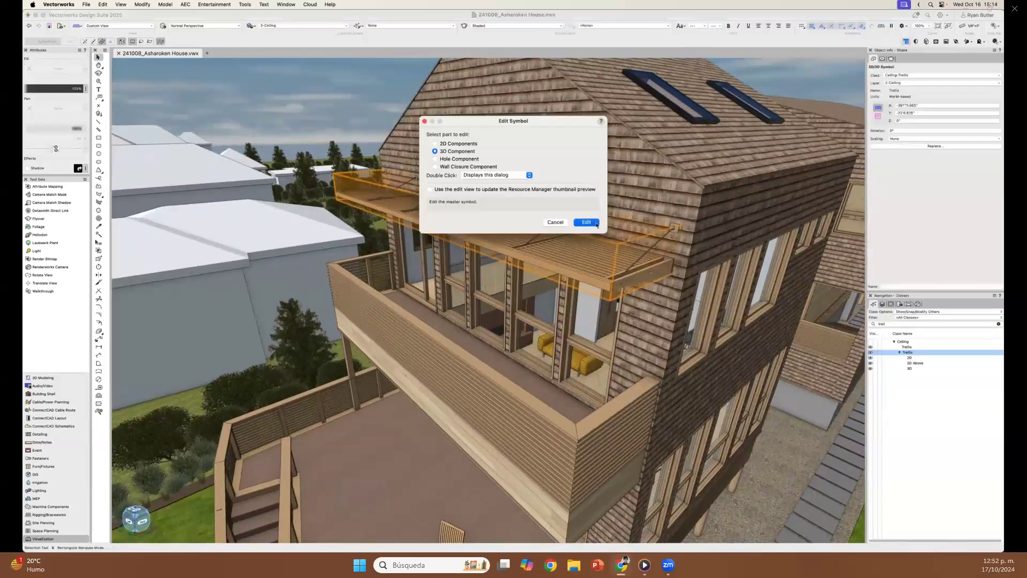
pyautogui.click(595, 223)
# - Push/Pull the trellis's front face outward and show the surrounding house around the symbol
pyautogui.hotkey('shift', 'r')
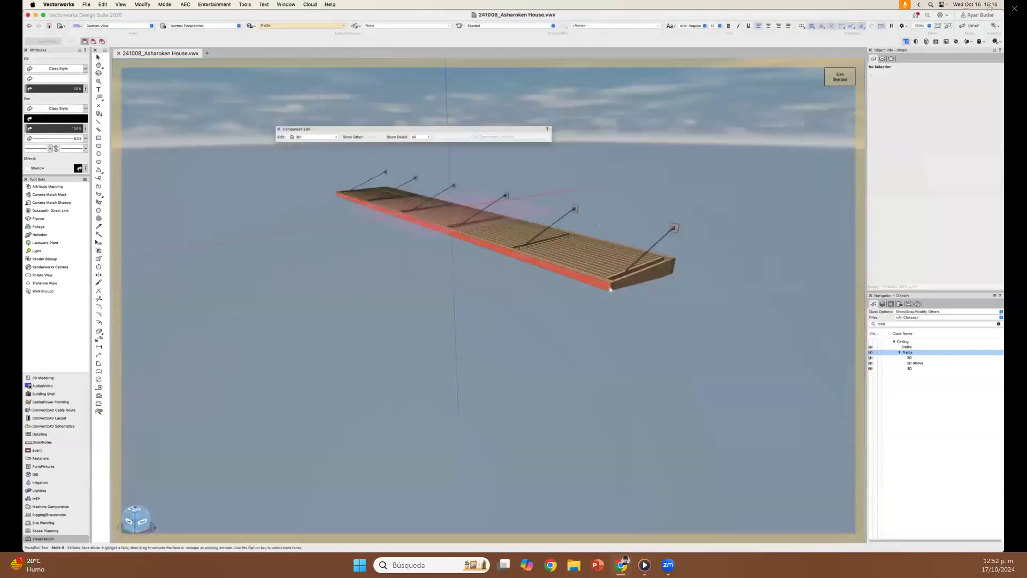
pyautogui.click(640, 318)
pyautogui.click(624, 288)
pyautogui.click(569, 296)
pyautogui.press('x')
pyautogui.press('x')
pyautogui.press('super+bracketright')
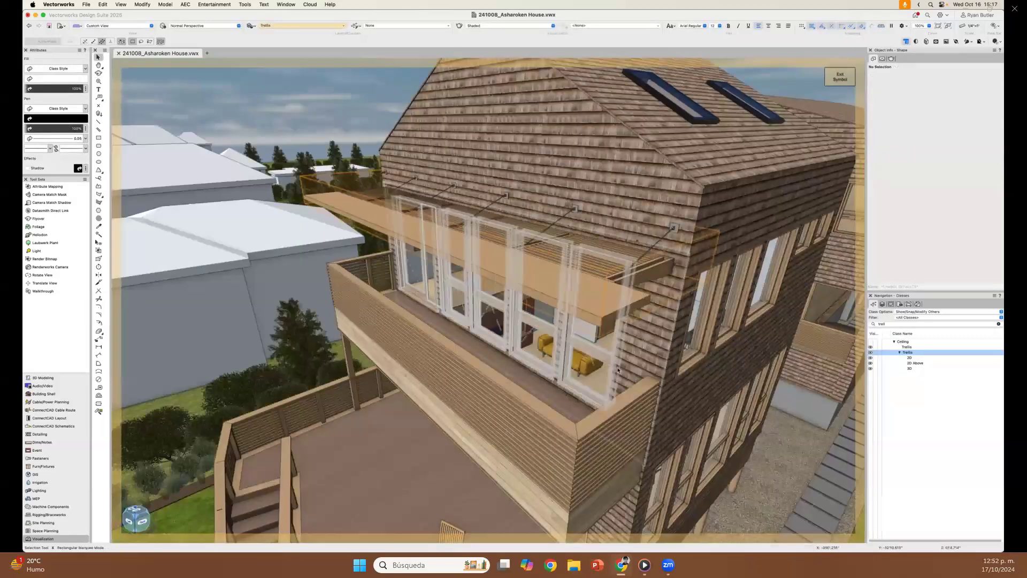
pyautogui.press('x')
pyautogui.press('x')
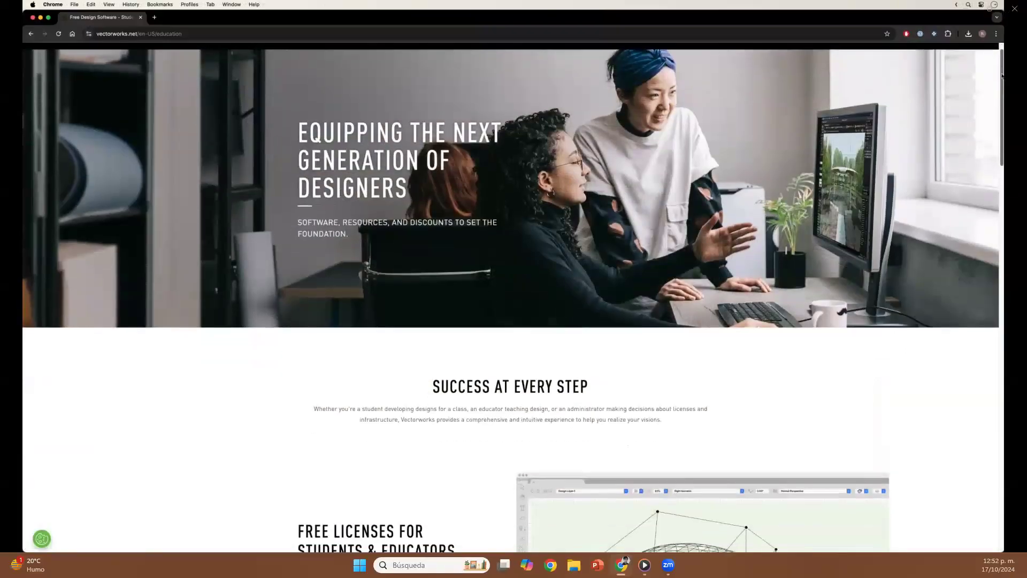
# - Switch to Chrome and look through the Vectorworks education page down to the Vectorworks University section
pyautogui.moveTo(1003, 76); pyautogui.dragTo(970, 396)
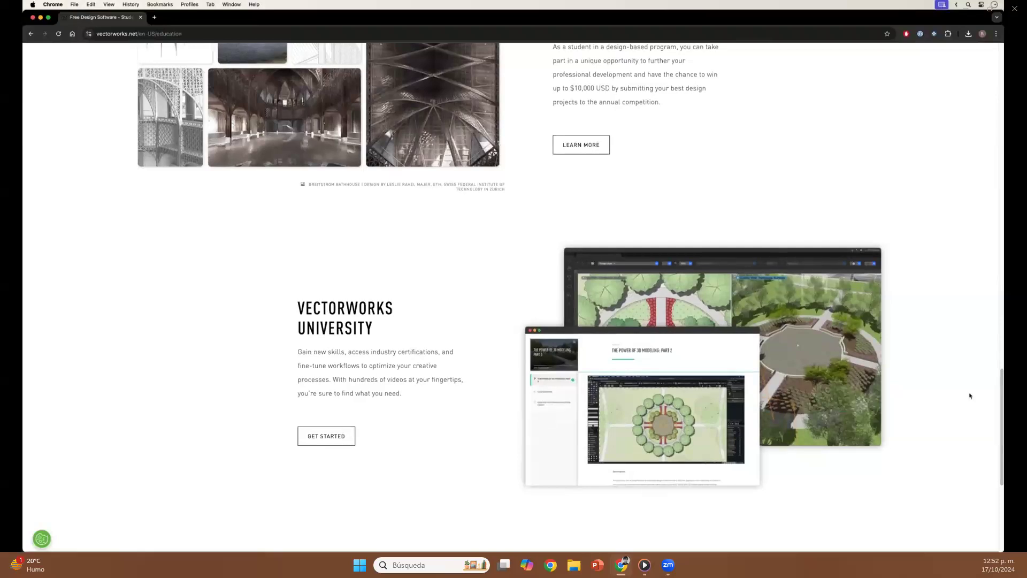